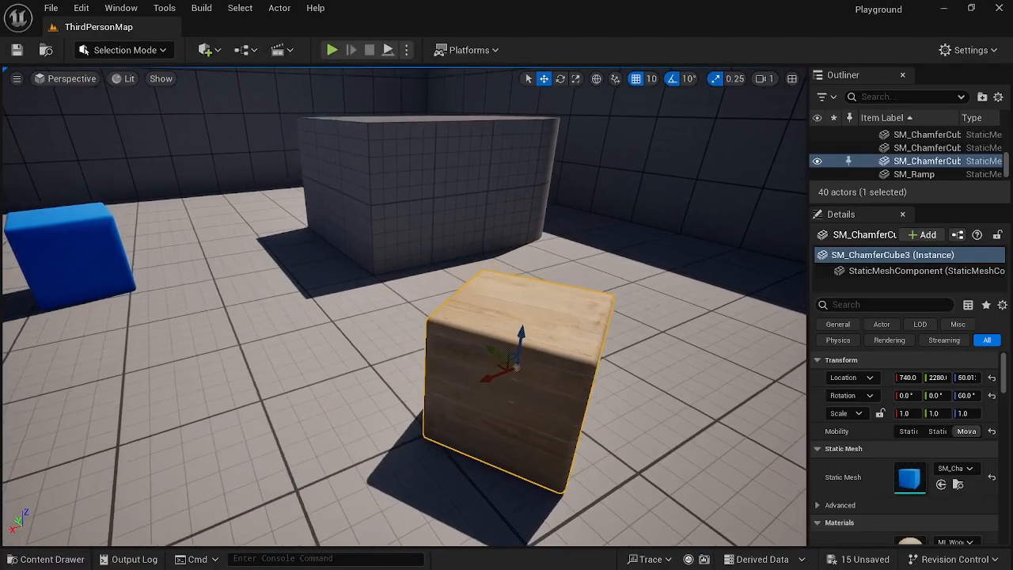
Step: Examine the playground level around the wooden cube, the blue cubes, the grey blocks and the walls
{"action": "right_click_drag", "start_coordinate": [477, 341], "coordinate": [435, 360]}
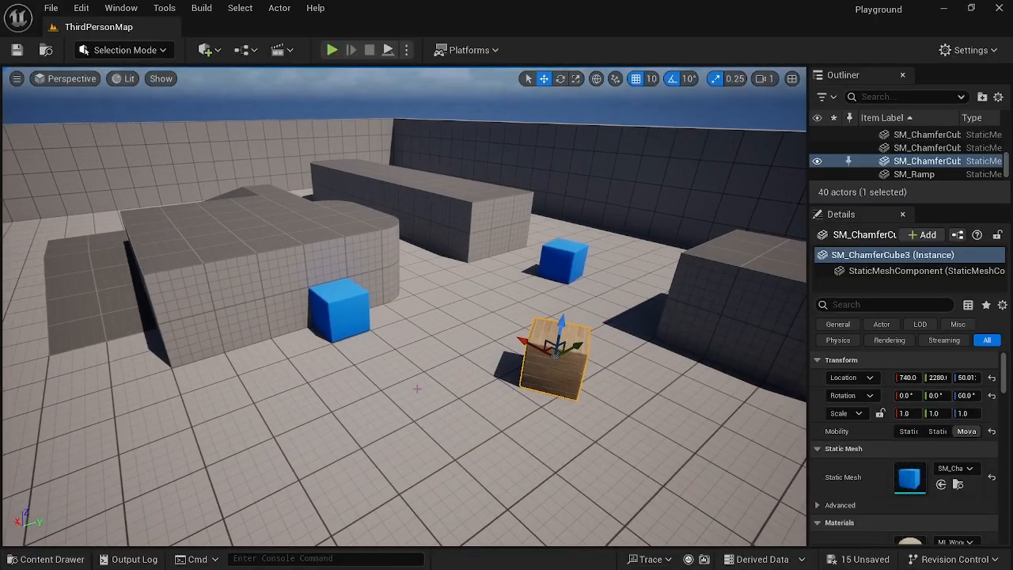
{"action": "left_click", "coordinate": [469, 410]}
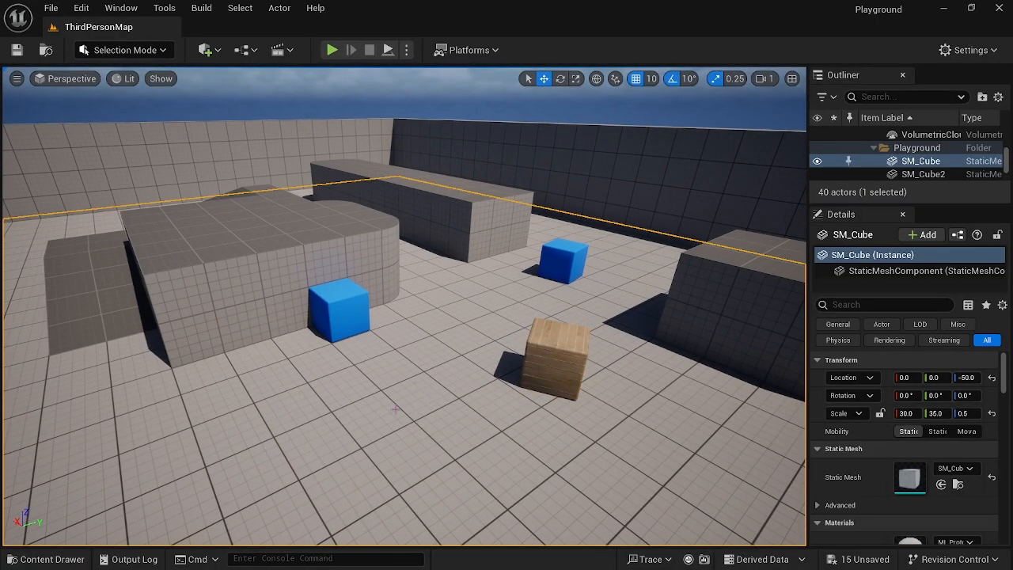
{"action": "right_click_drag", "start_coordinate": [402, 238], "coordinate": [478, 268]}
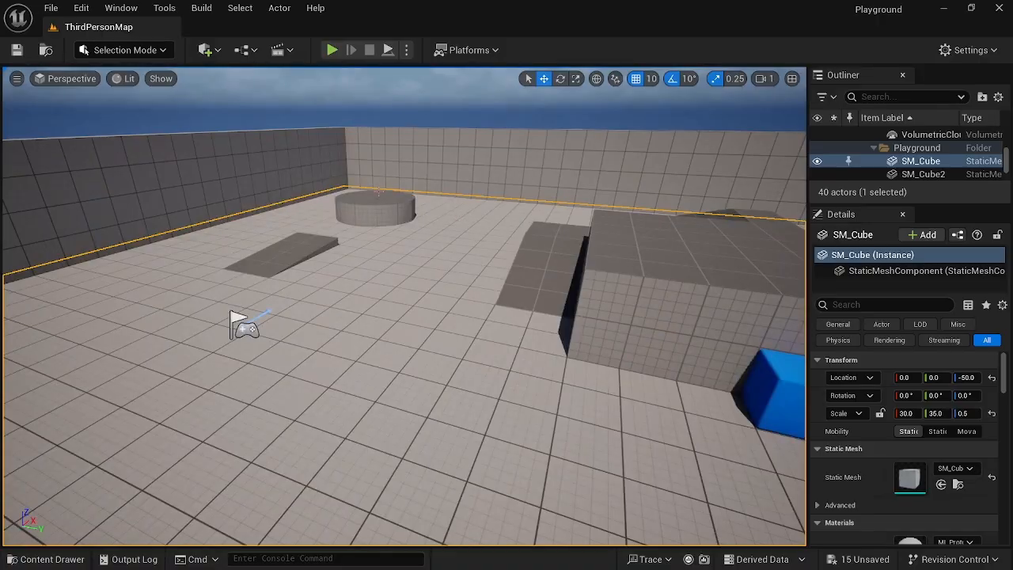
{"action": "right_click_drag", "start_coordinate": [378, 191], "coordinate": [213, 245]}
{"action": "right_click_drag", "start_coordinate": [459, 165], "coordinate": [182, 170]}
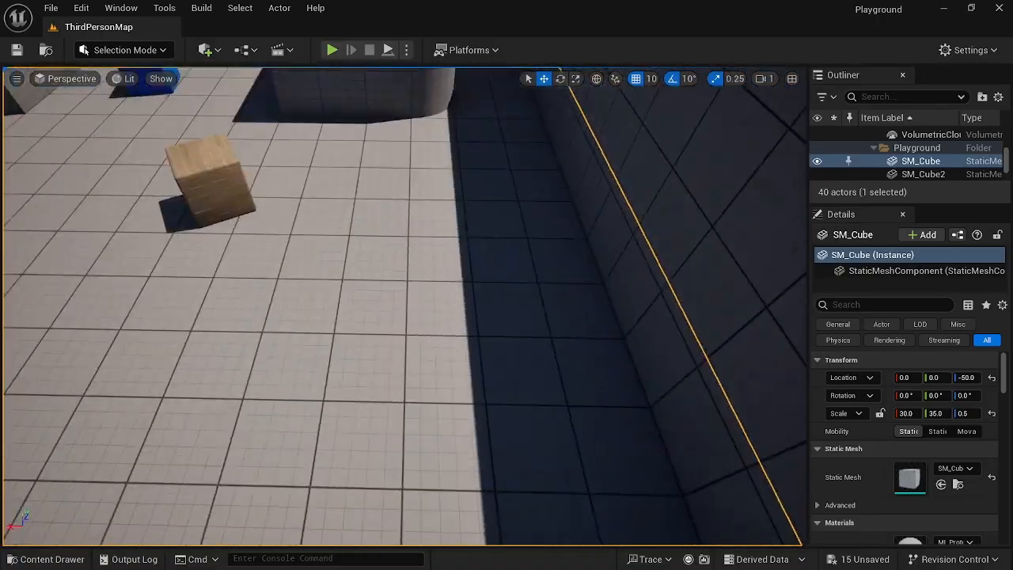
{"action": "right_click_drag", "start_coordinate": [502, 166], "coordinate": [415, 92]}
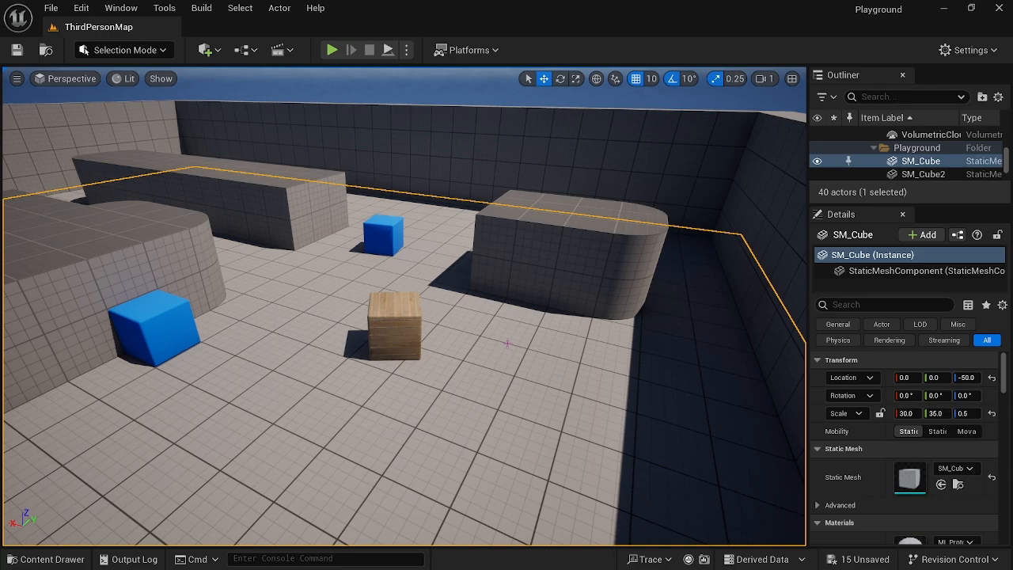
{"action": "right_click_drag", "start_coordinate": [507, 343], "coordinate": [540, 315]}
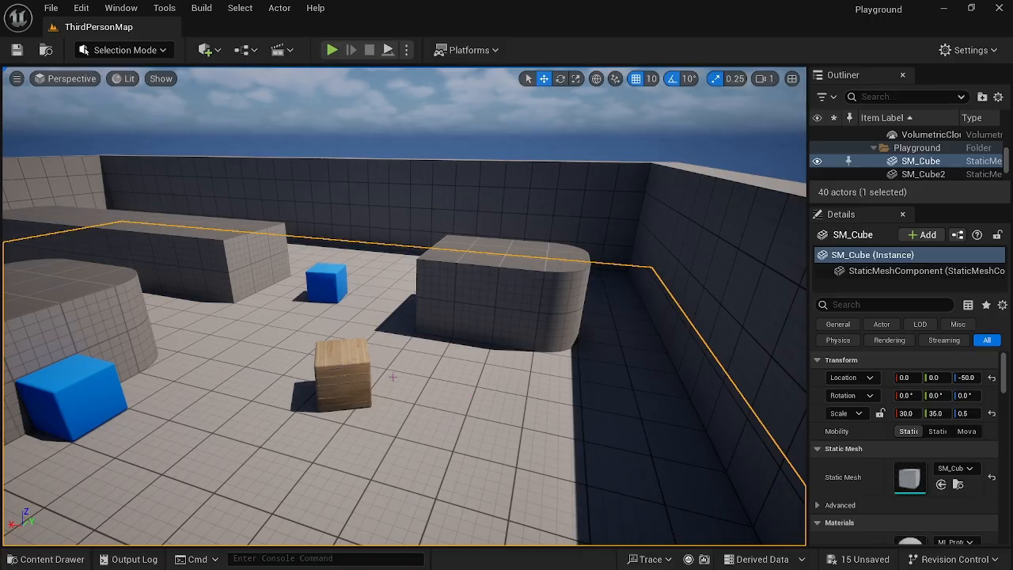
{"action": "right_click_drag", "start_coordinate": [507, 393], "coordinate": [527, 394]}
{"action": "right_click_drag", "start_coordinate": [257, 437], "coordinate": [336, 513]}
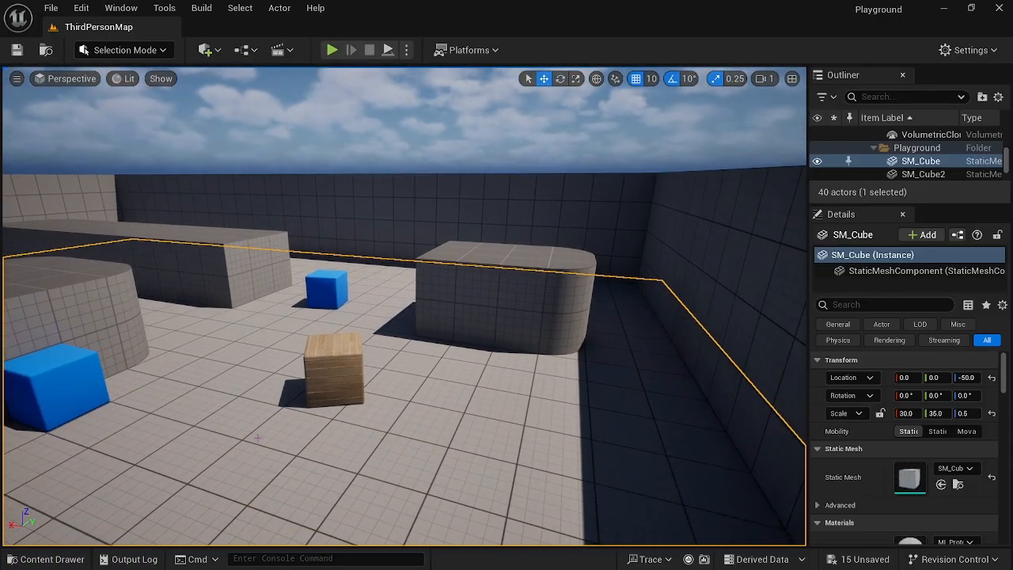
Step: Browse the project content to the Texture_Brush folder and look through its texture assets
{"action": "left_click", "coordinate": [38, 562]}
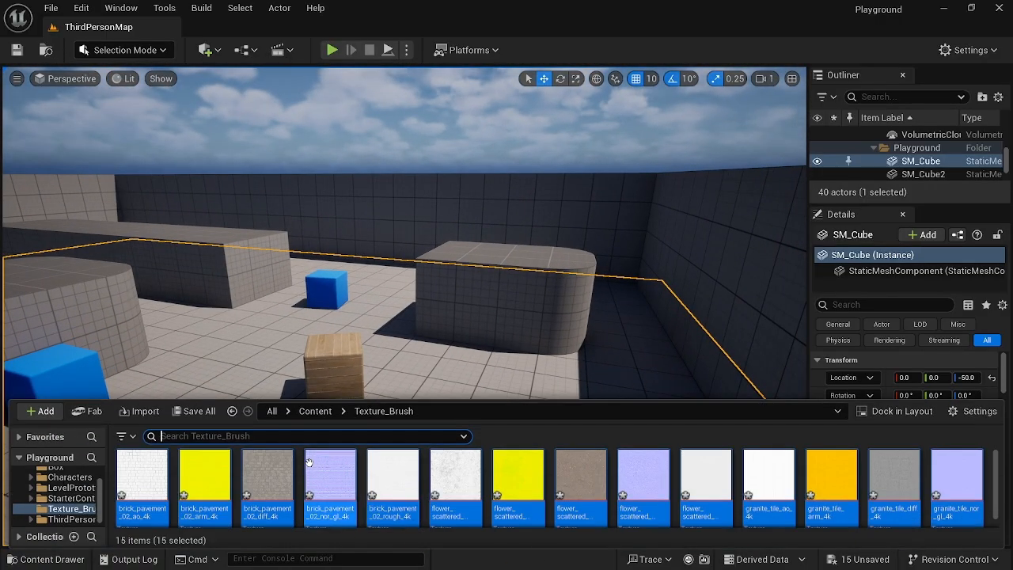
{"action": "left_click", "coordinate": [313, 410]}
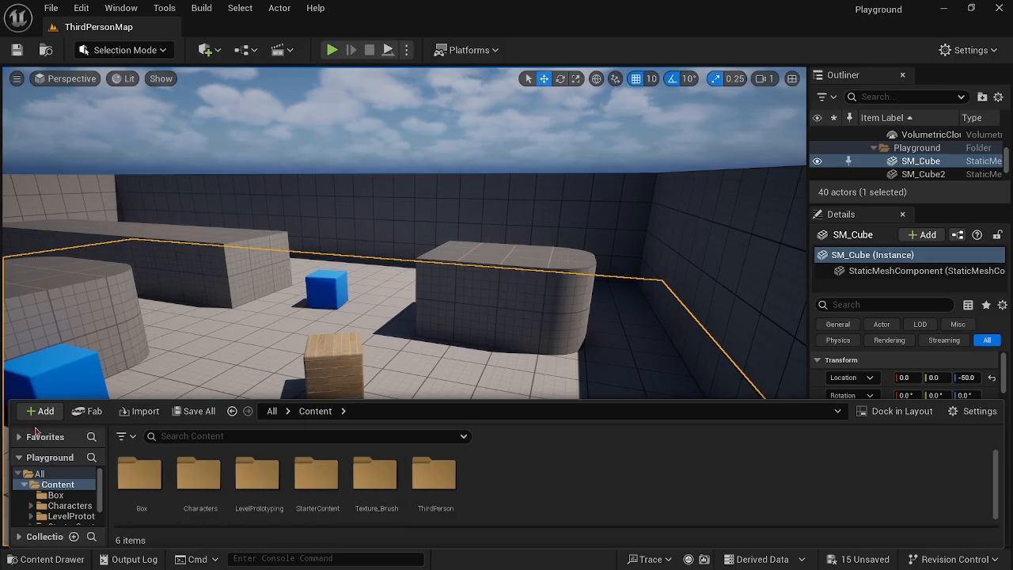
{"action": "right_click", "coordinate": [524, 494]}
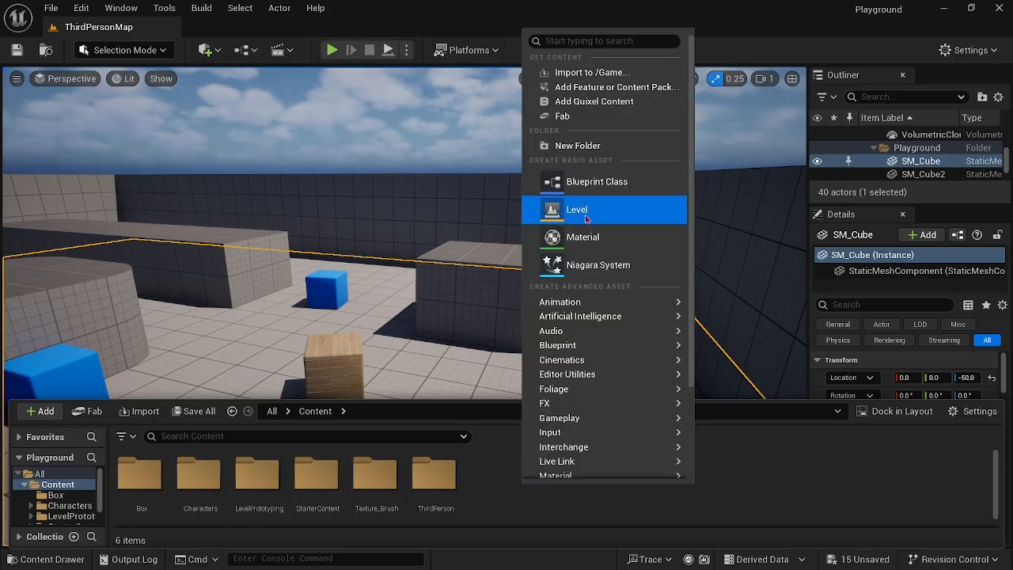
{"action": "left_click", "coordinate": [752, 457]}
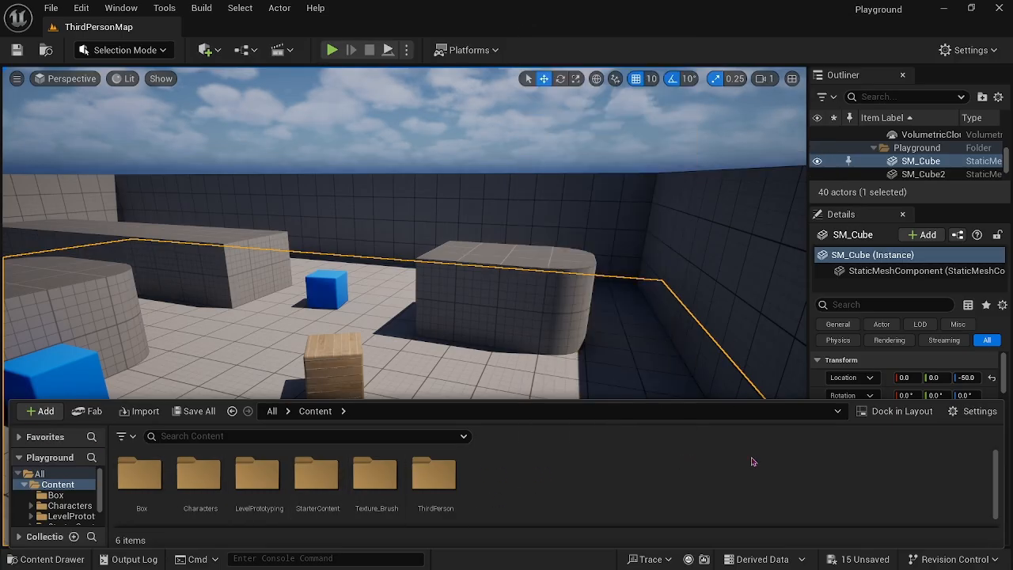
{"action": "double_click", "coordinate": [371, 480]}
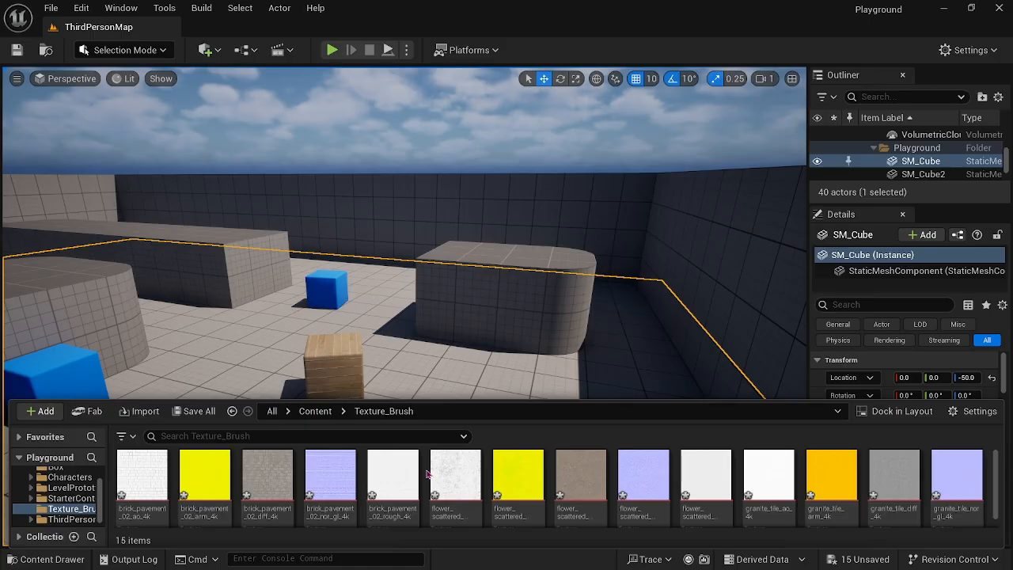
{"action": "scroll", "coordinate": [419, 483], "scroll_direction": "down", "scroll_amount": 1}
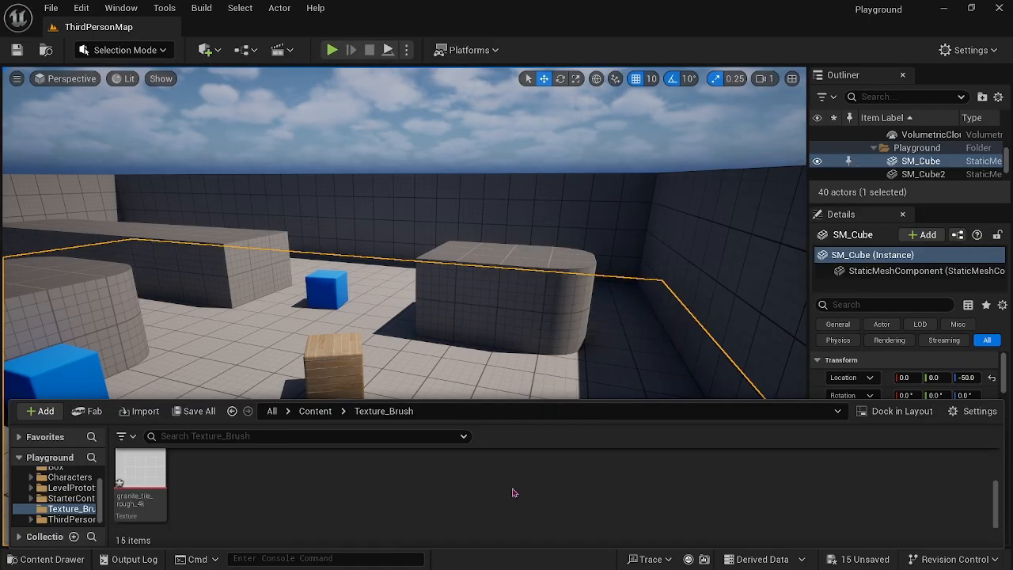
{"action": "scroll", "coordinate": [411, 492], "scroll_direction": "up", "scroll_amount": 1}
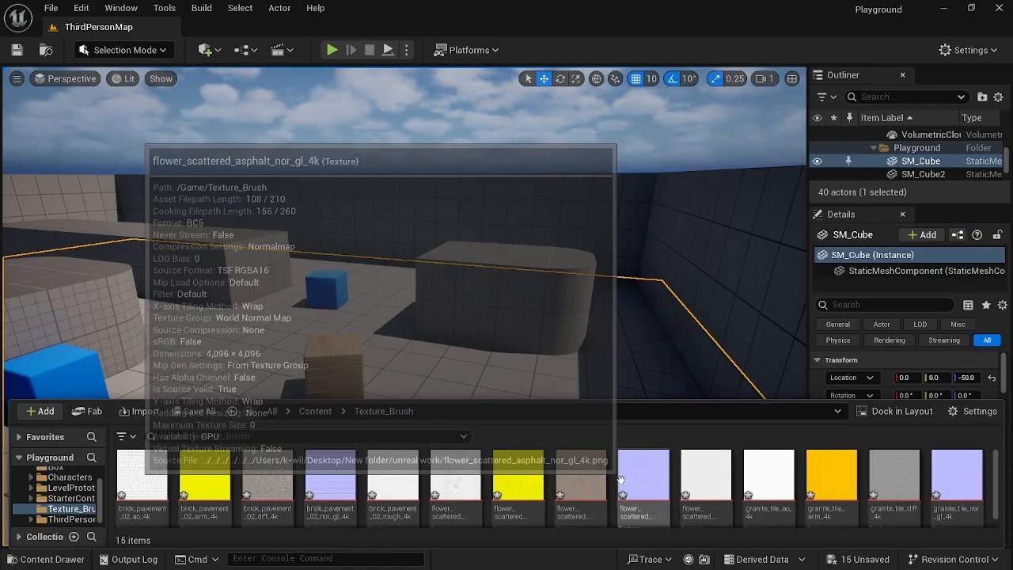
{"action": "scroll", "coordinate": [393, 482], "scroll_direction": "down", "scroll_amount": 1}
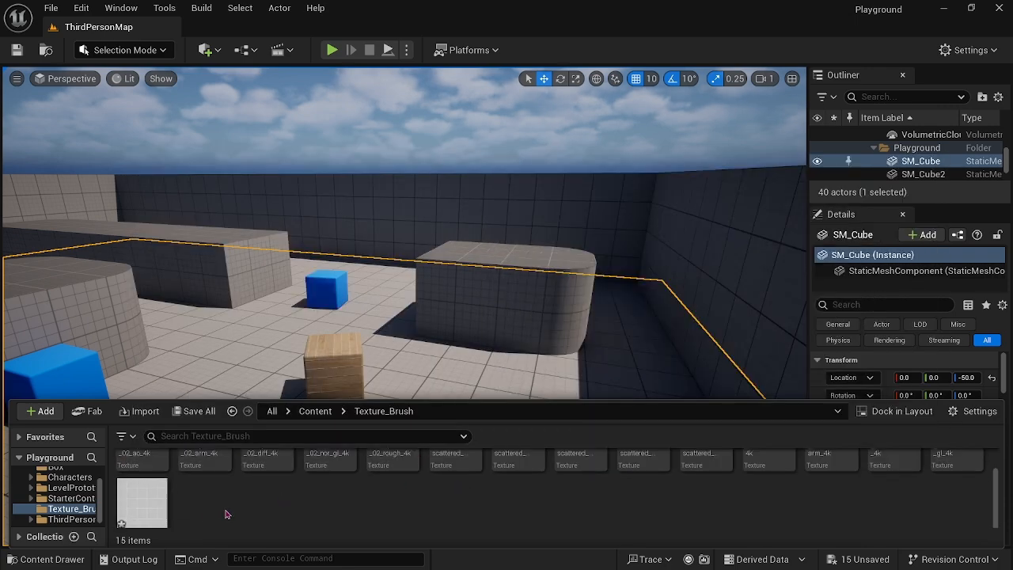
{"action": "scroll", "coordinate": [225, 514], "scroll_direction": "down", "scroll_amount": 1}
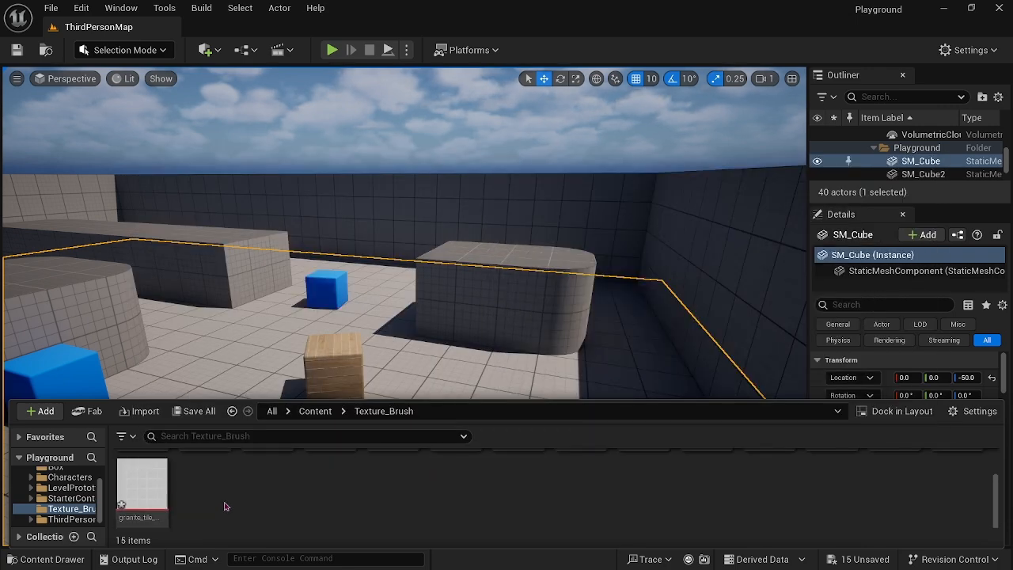
Step: Create a new material named Texture_Brush in the Texture_Brush folder
{"action": "right_click", "coordinate": [224, 503]}
{"action": "left_click", "coordinate": [271, 507]}
{"action": "scroll", "coordinate": [271, 507], "scroll_direction": "up", "scroll_amount": 1}
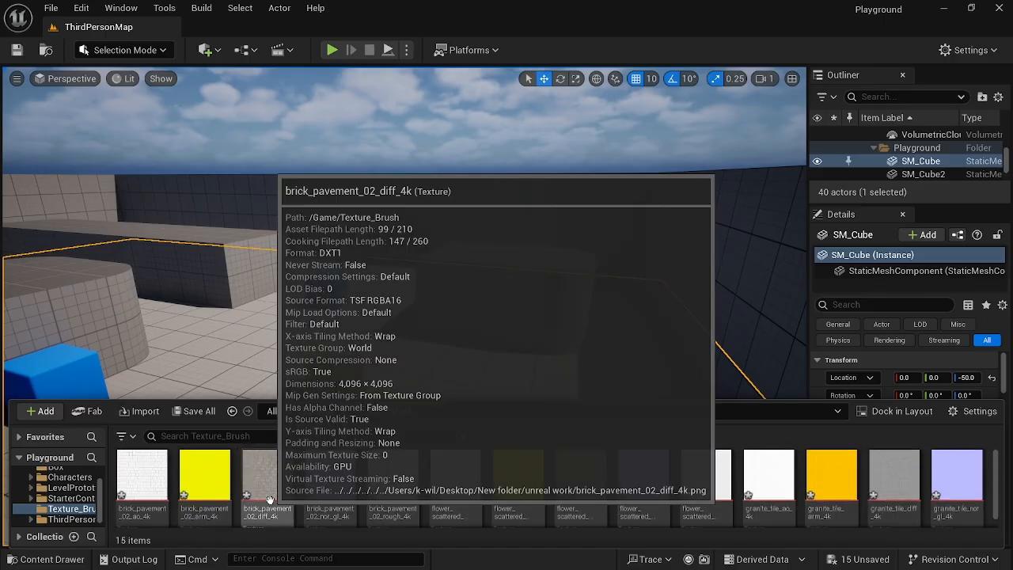
{"action": "scroll", "coordinate": [266, 507], "scroll_direction": "down", "scroll_amount": 1}
{"action": "right_click", "coordinate": [239, 500]}
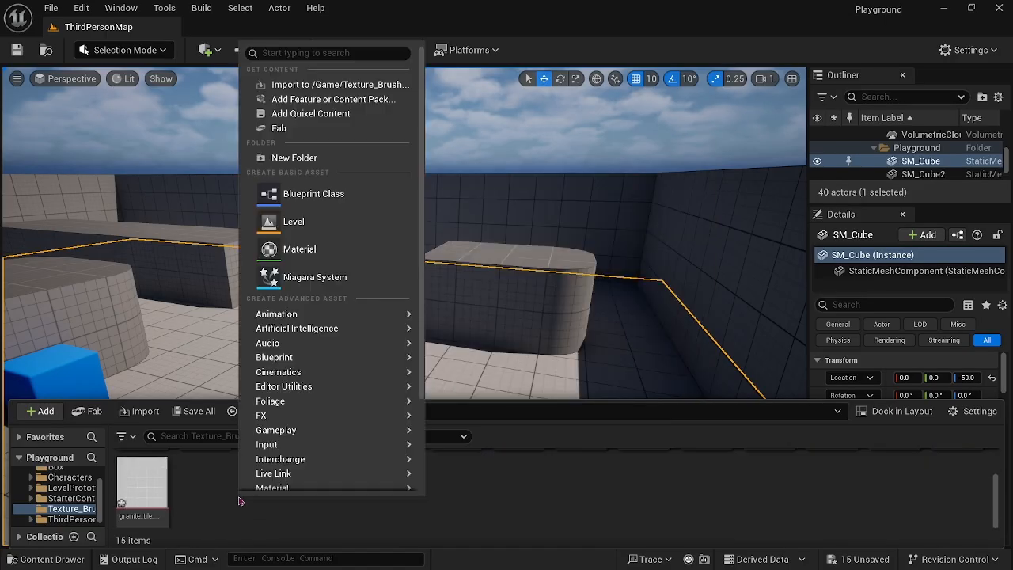
{"action": "left_click", "coordinate": [299, 251]}
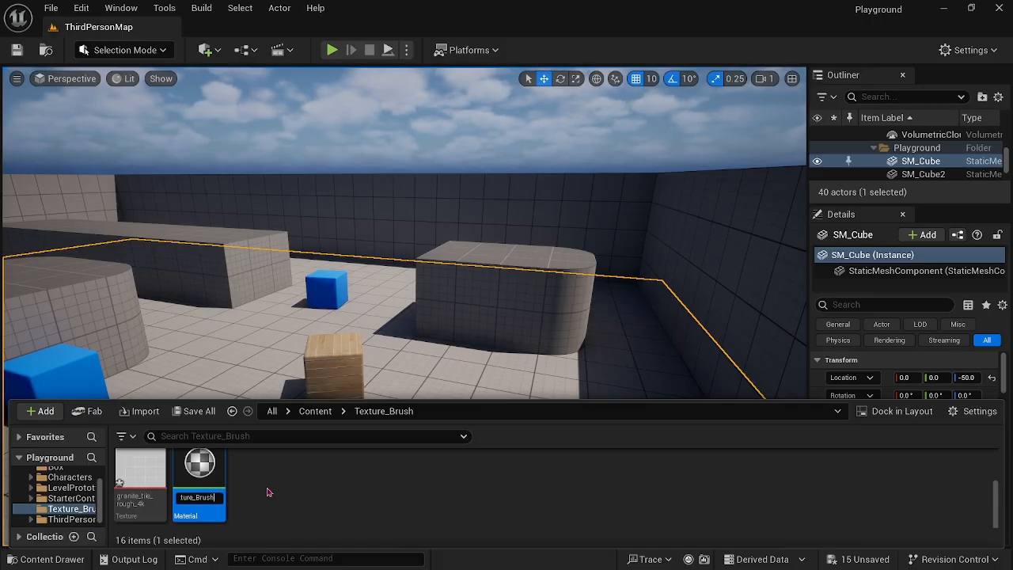
{"action": "key", "text": "Return"}
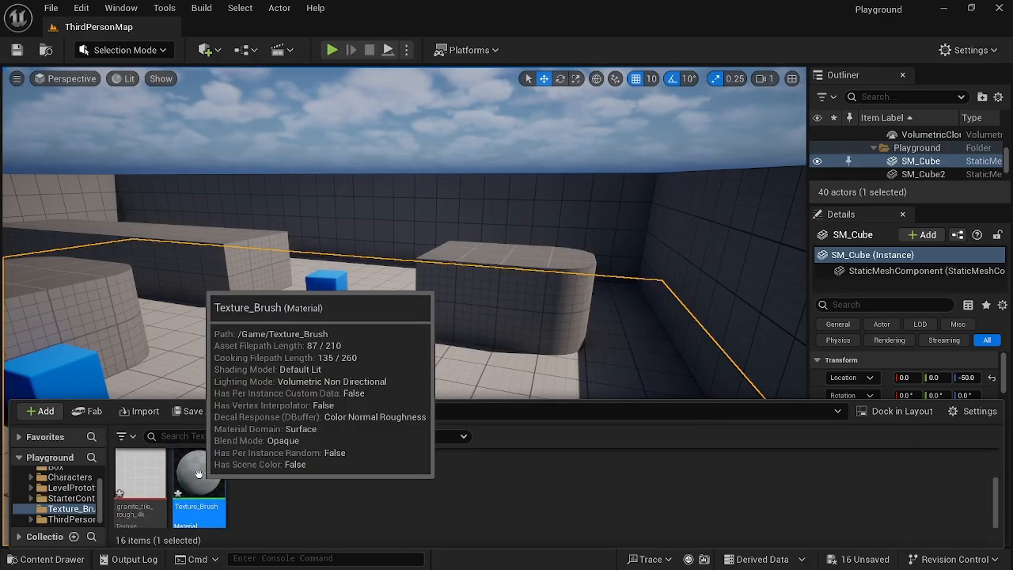
Step: Open the Texture_Brush material's graph and make room beside its output node
{"action": "double_click", "coordinate": [199, 473]}
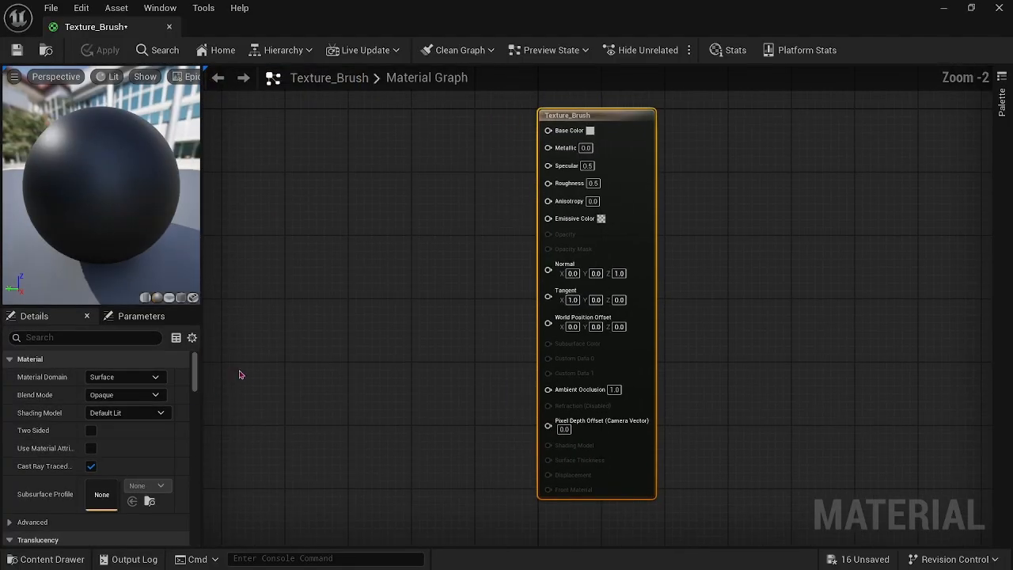
{"action": "right_click_drag", "start_coordinate": [382, 343], "coordinate": [529, 296]}
{"action": "scroll", "coordinate": [485, 342], "scroll_direction": "down", "scroll_amount": 2}
{"action": "scroll", "coordinate": [485, 342], "scroll_direction": "down", "scroll_amount": 1}
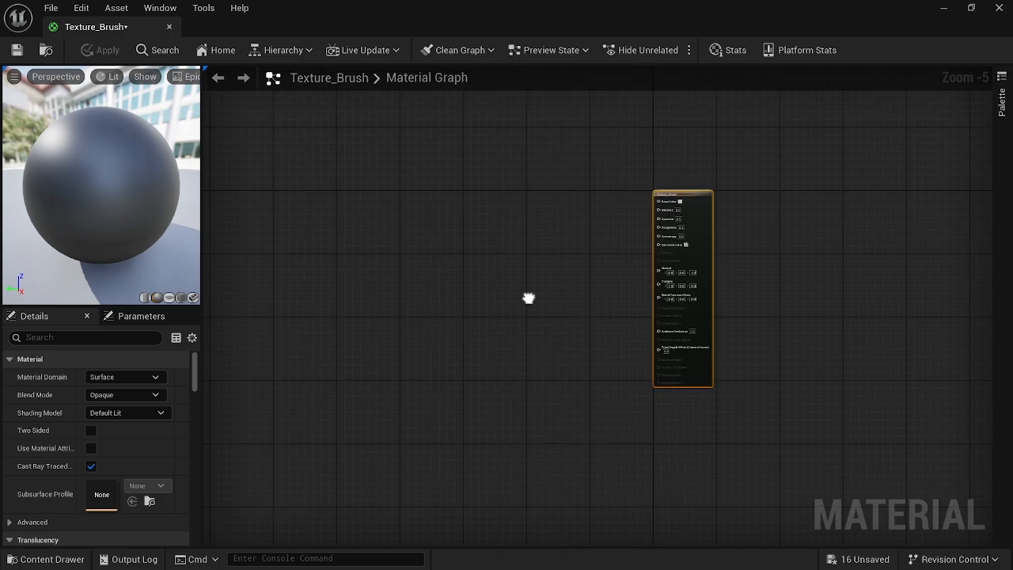
Step: Add the five granite_tile textures (ao, arm, diff, nor_gl and rough) to the material graph as texture samples
{"action": "left_click", "coordinate": [48, 558]}
{"action": "scroll", "coordinate": [522, 504], "scroll_direction": "up", "scroll_amount": 2}
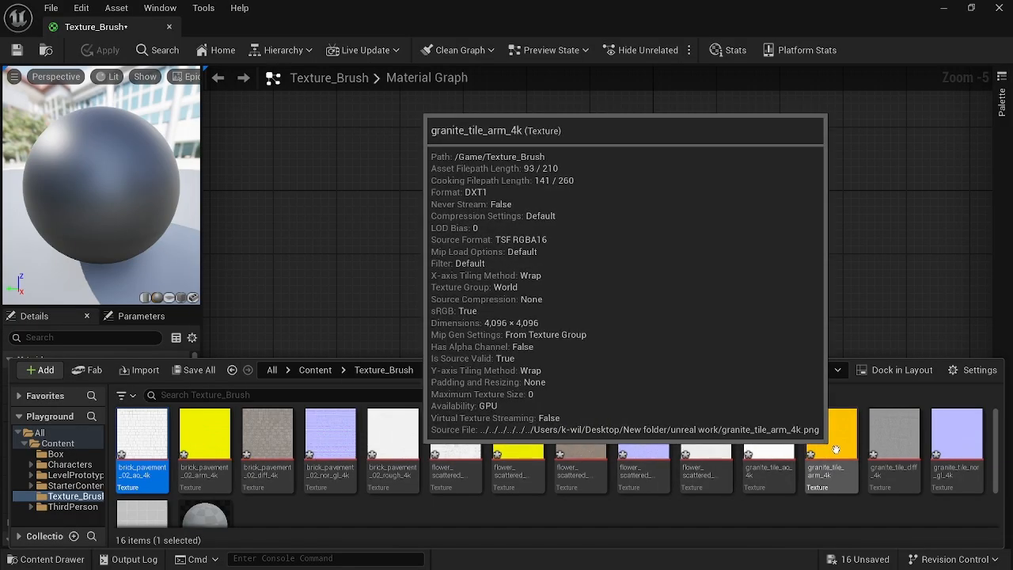
{"action": "left_click", "coordinate": [765, 443]}
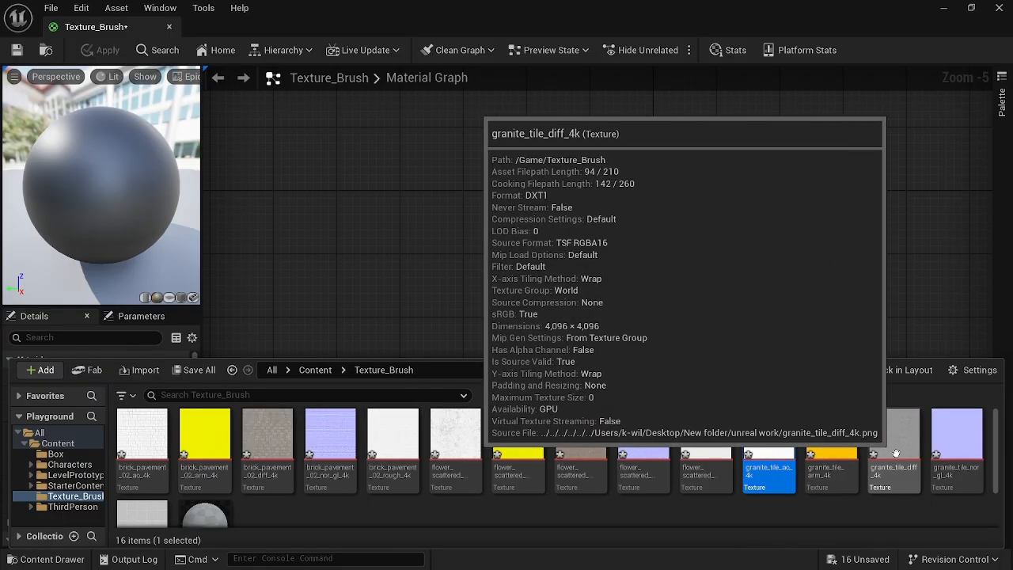
{"action": "left_click", "coordinate": [960, 451], "text": "shift"}
{"action": "scroll", "coordinate": [533, 454], "scroll_direction": "down", "scroll_amount": 1}
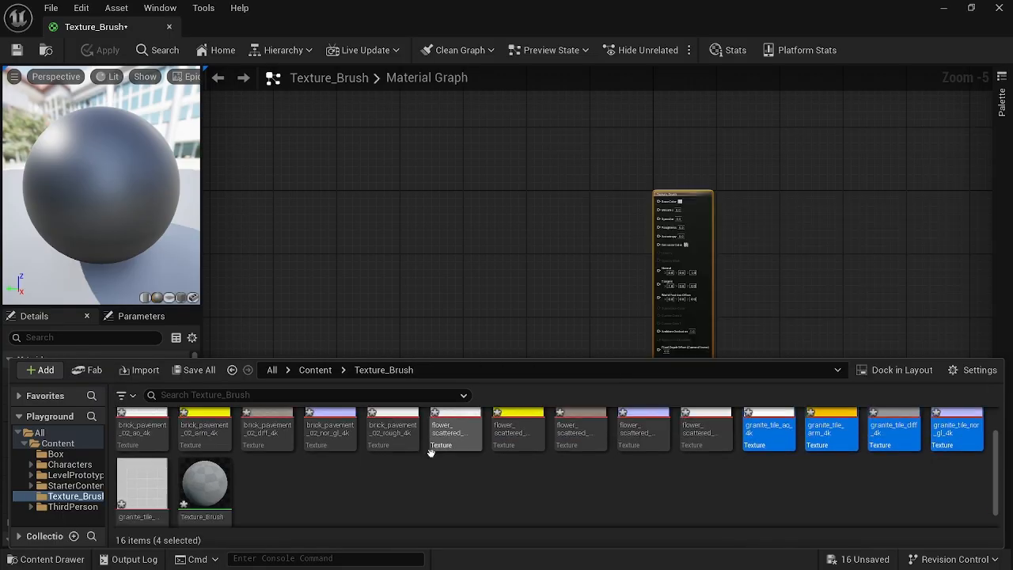
{"action": "left_click", "coordinate": [146, 495], "text": "ctrl"}
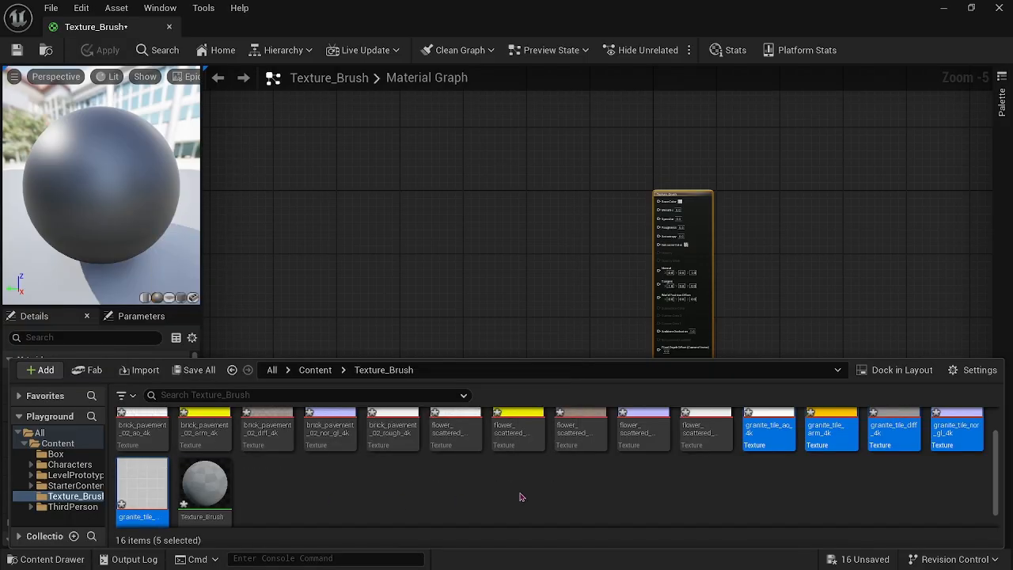
{"action": "scroll", "coordinate": [707, 481], "scroll_direction": "up", "scroll_amount": 1}
{"action": "left_click_drag", "start_coordinate": [773, 445], "coordinate": [336, 242]}
{"action": "scroll", "coordinate": [461, 329], "scroll_direction": "up", "scroll_amount": 2}
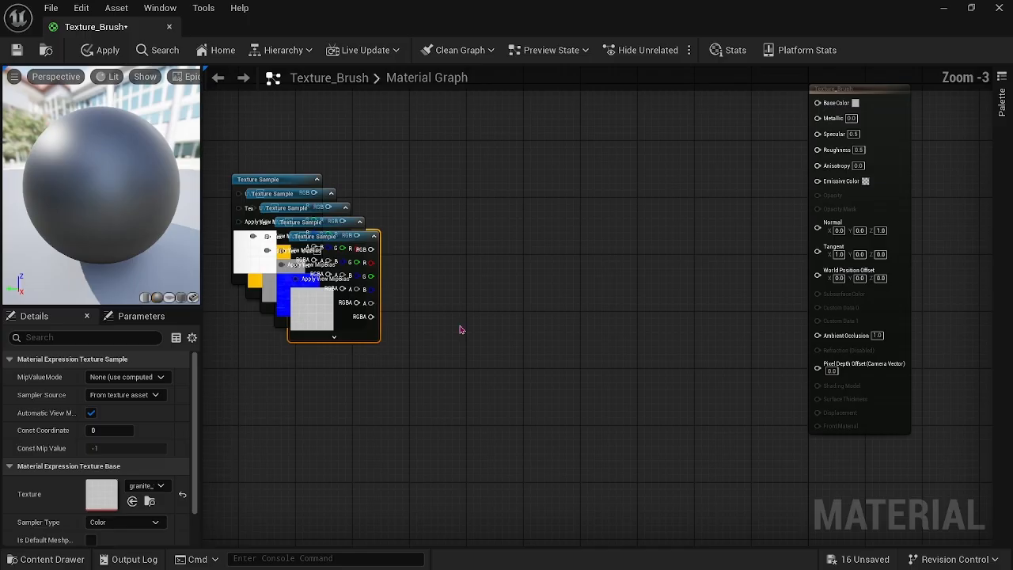
Step: Spread the stacked granite texture sample nodes apart so that none of them overlap
{"action": "left_click", "coordinate": [524, 455]}
{"action": "left_click_drag", "start_coordinate": [426, 309], "coordinate": [547, 340]}
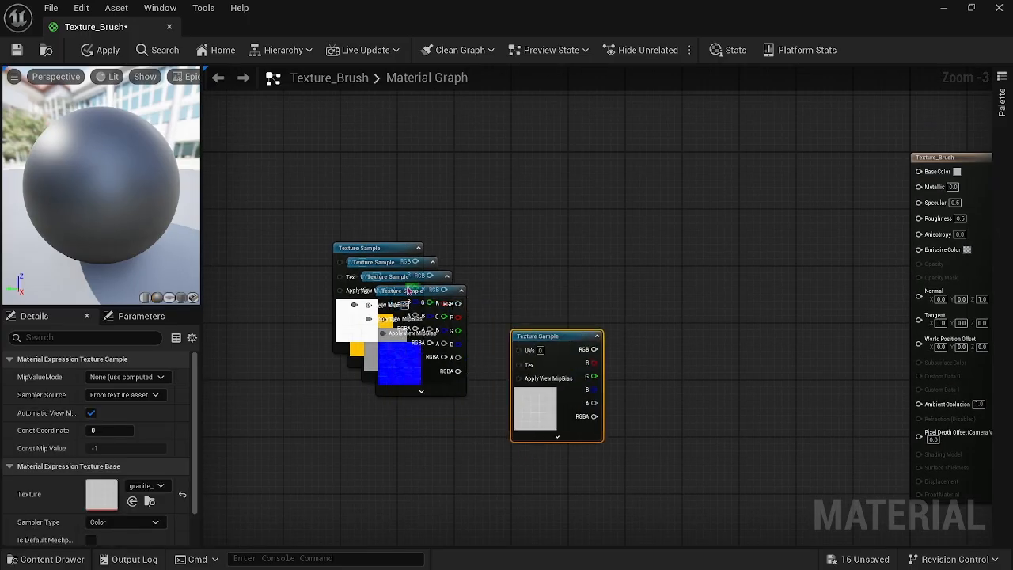
{"action": "left_click_drag", "start_coordinate": [378, 248], "coordinate": [344, 357]}
{"action": "left_click_drag", "start_coordinate": [387, 265], "coordinate": [316, 160]}
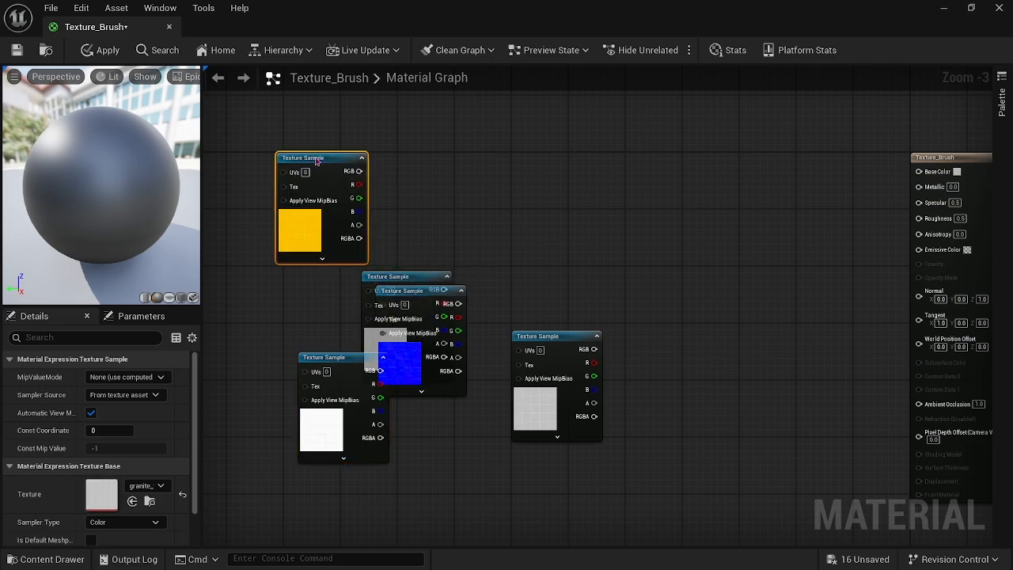
{"action": "left_click_drag", "start_coordinate": [404, 271], "coordinate": [460, 160]}
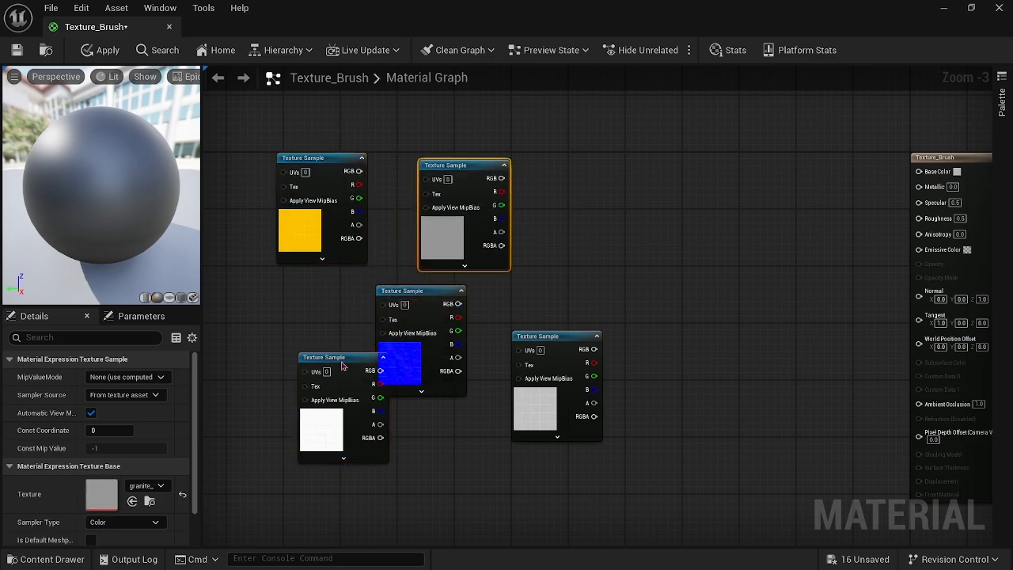
{"action": "left_click_drag", "start_coordinate": [343, 365], "coordinate": [291, 354]}
Step: Connect the granite_tile_rough_4k sample's RGB output to the material's Roughness input and place the node nearer the output node
{"action": "left_click", "coordinate": [555, 341]}
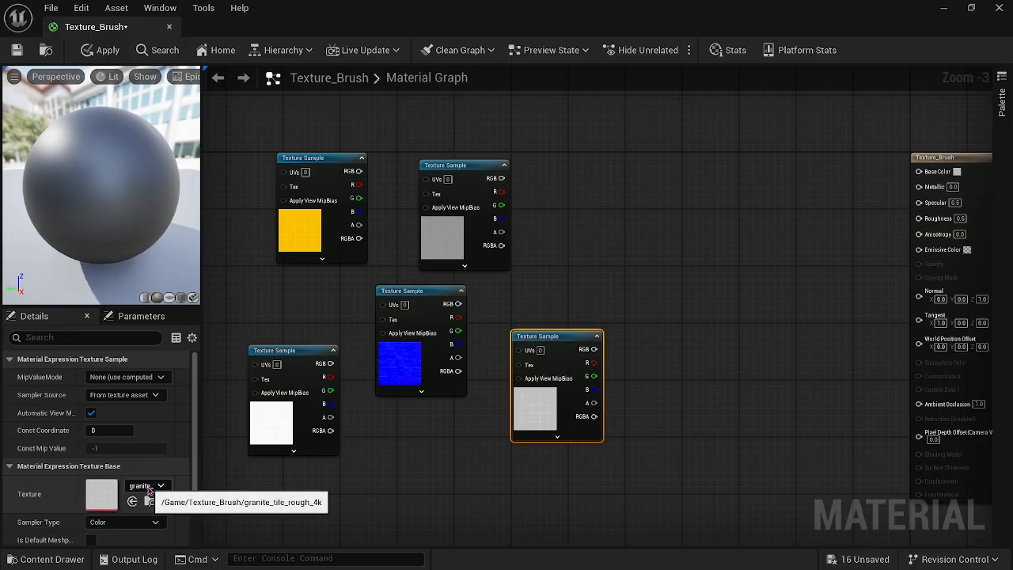
{"action": "right_click_drag", "start_coordinate": [644, 388], "coordinate": [420, 389]}
{"action": "left_click_drag", "start_coordinate": [420, 386], "coordinate": [747, 257]}
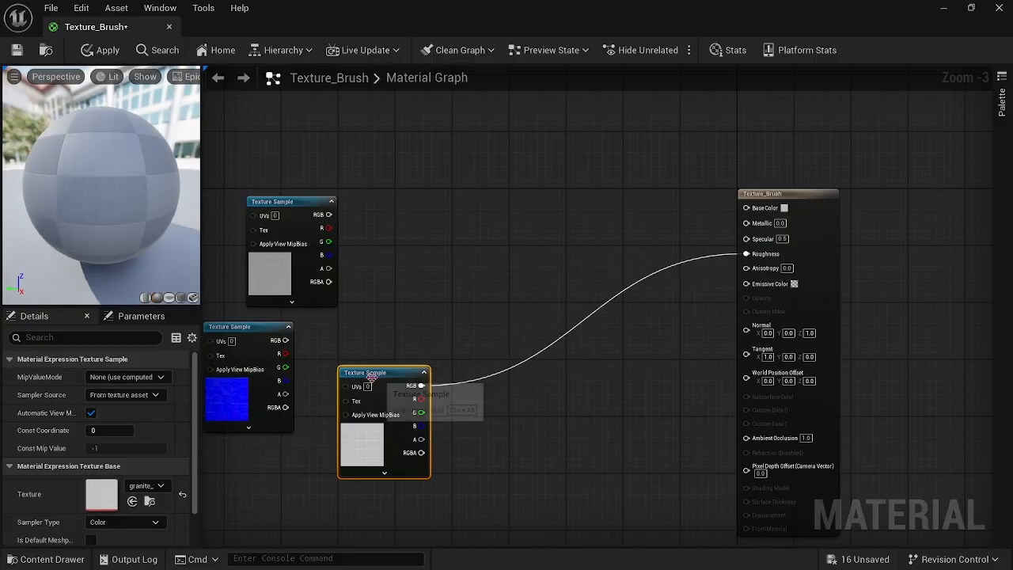
{"action": "left_click_drag", "start_coordinate": [373, 372], "coordinate": [513, 258]}
Step: Connect the granite_tile_diff_4k sample's RGB output to the material's Base Color and place the node above the roughness sample
{"action": "right_click_drag", "start_coordinate": [317, 378], "coordinate": [501, 374]}
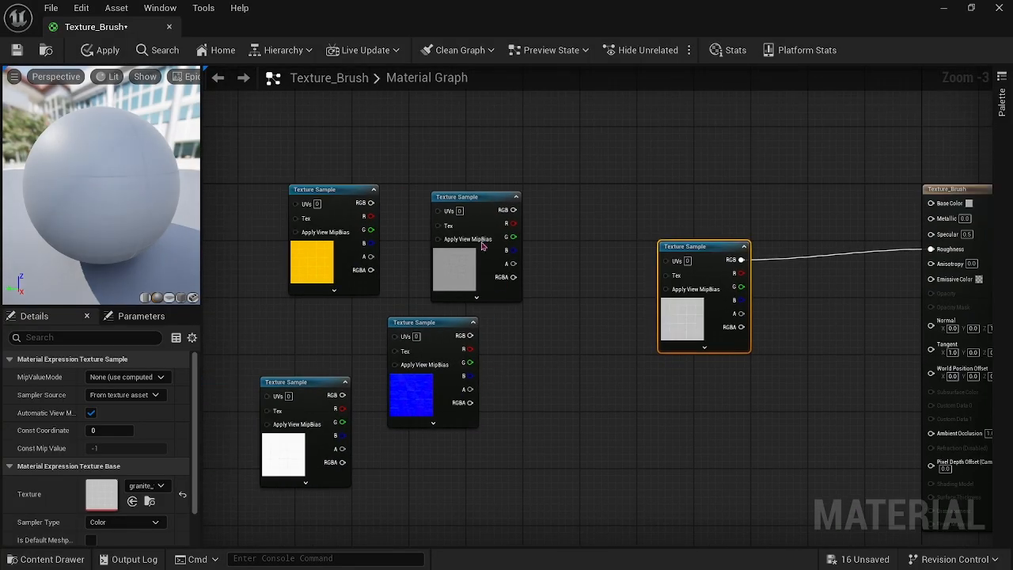
{"action": "left_click", "coordinate": [480, 202]}
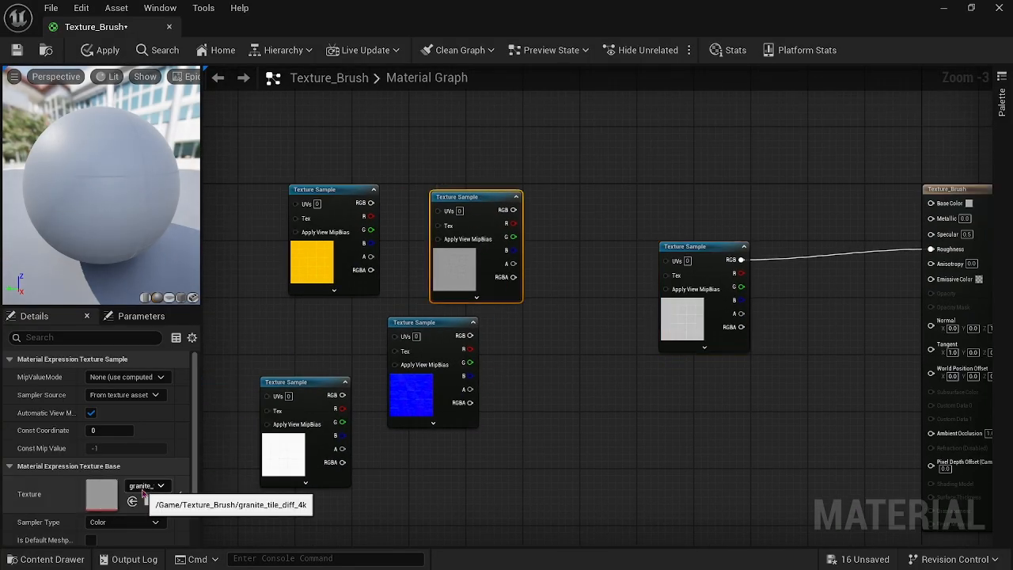
{"action": "right_click_drag", "start_coordinate": [633, 459], "coordinate": [362, 490]}
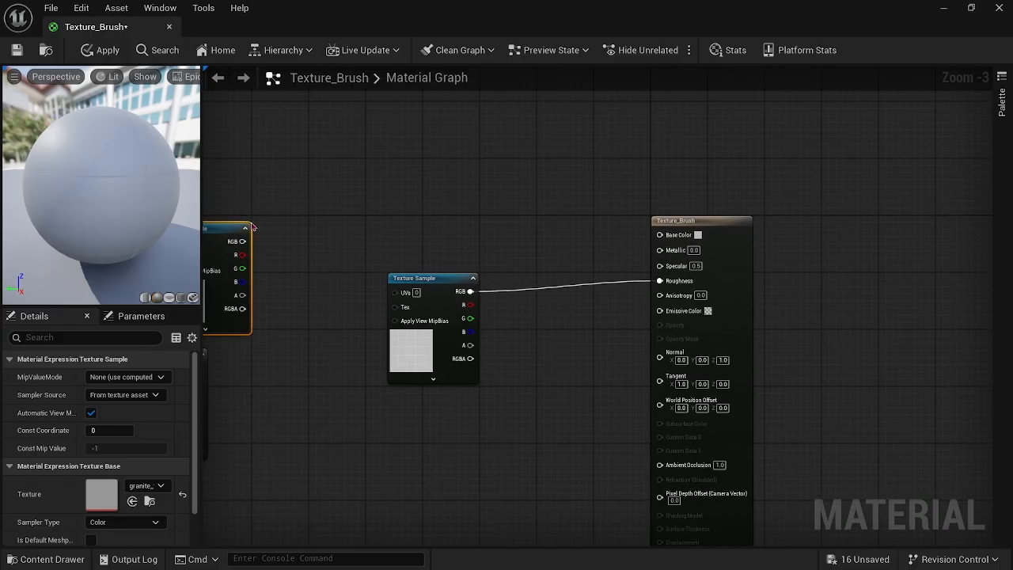
{"action": "left_click_drag", "start_coordinate": [222, 227], "coordinate": [661, 235]}
Step: Connect the granite_tile_arm_4k sample's RGB output to Metallic and align the node between the diffuse and roughness samples
{"action": "right_click_drag", "start_coordinate": [535, 344], "coordinate": [667, 265]}
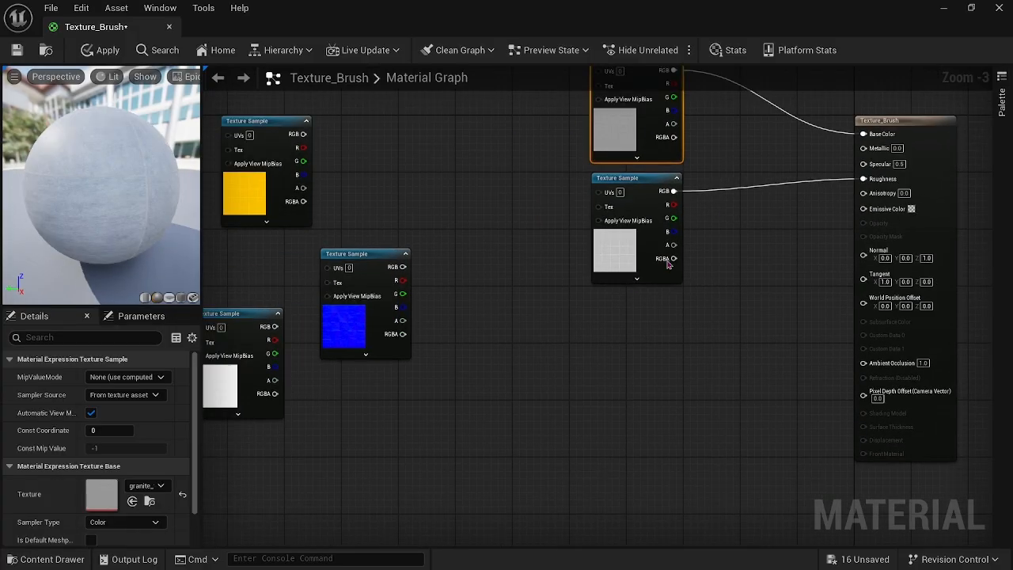
{"action": "left_click", "coordinate": [371, 254]}
{"action": "right_click_drag", "start_coordinate": [400, 407], "coordinate": [435, 404]}
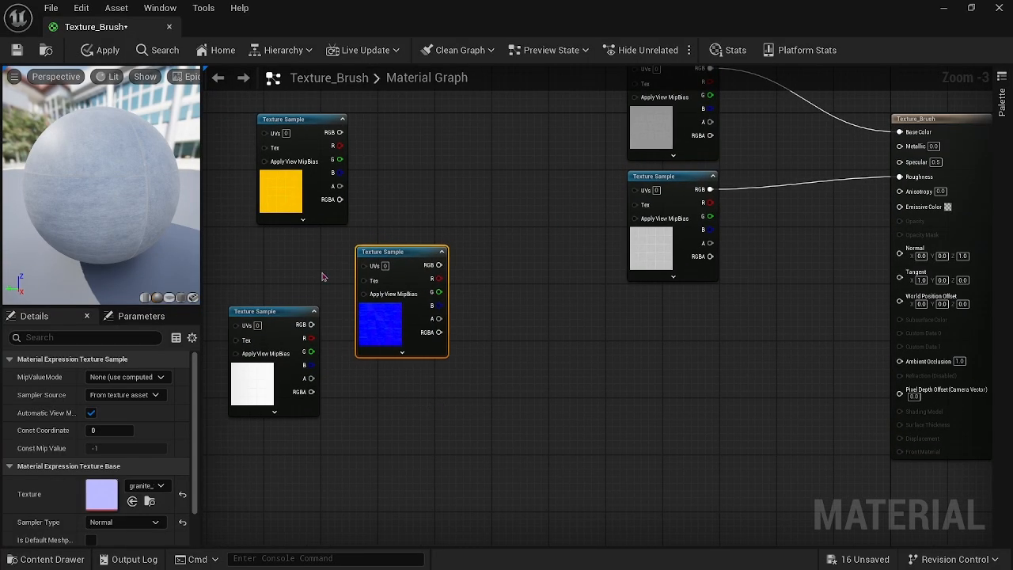
{"action": "left_click", "coordinate": [291, 125]}
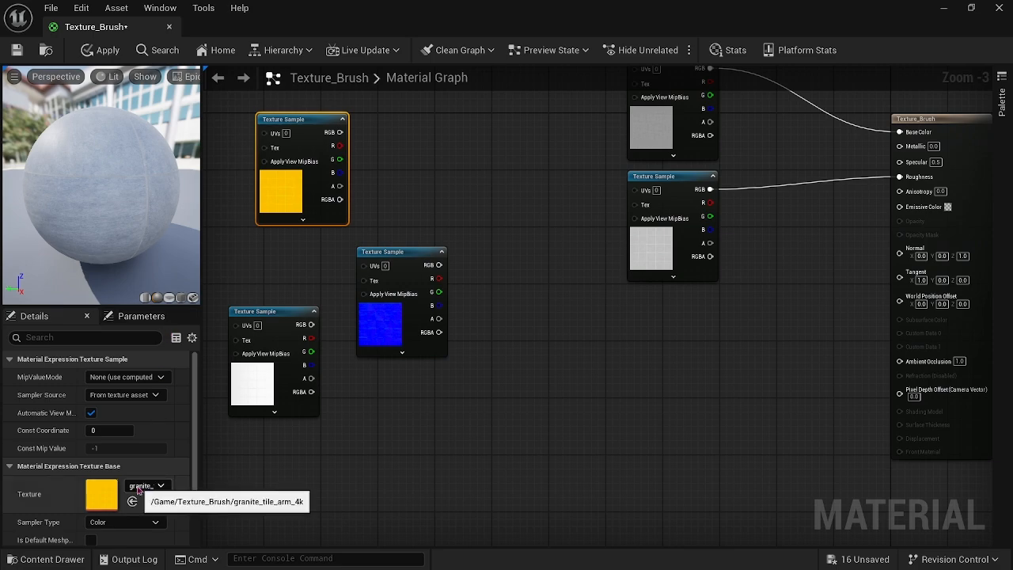
{"action": "left_click_drag", "start_coordinate": [294, 120], "coordinate": [537, 197]}
{"action": "left_click_drag", "start_coordinate": [679, 178], "coordinate": [685, 283]}
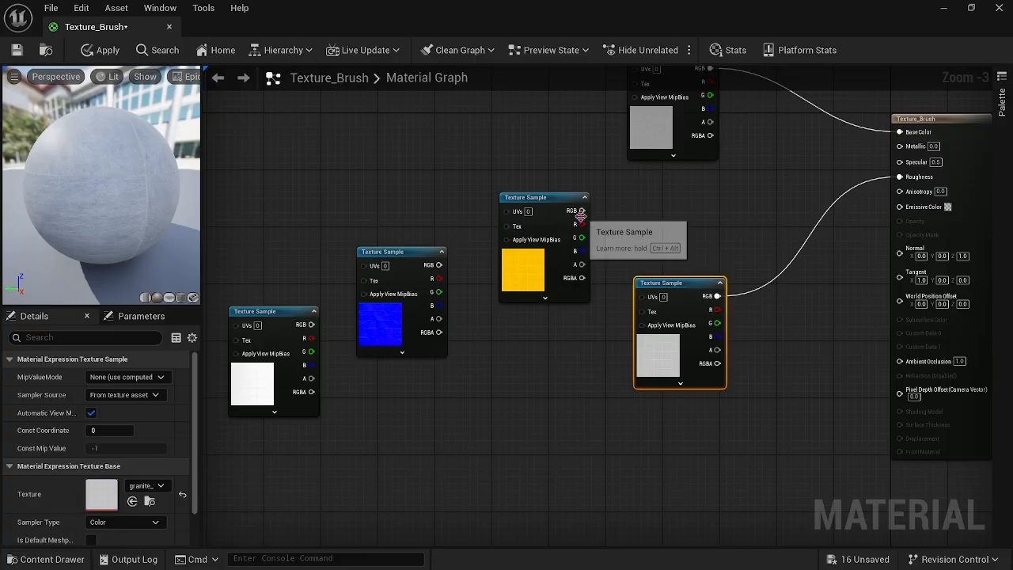
{"action": "left_click_drag", "start_coordinate": [582, 210], "coordinate": [905, 146]}
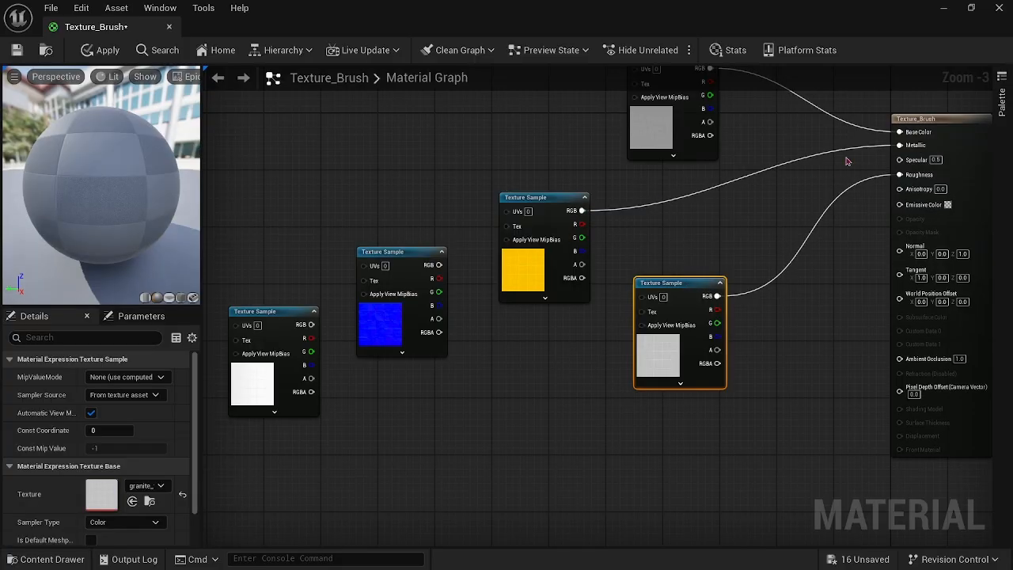
{"action": "left_click_drag", "start_coordinate": [562, 196], "coordinate": [686, 178]}
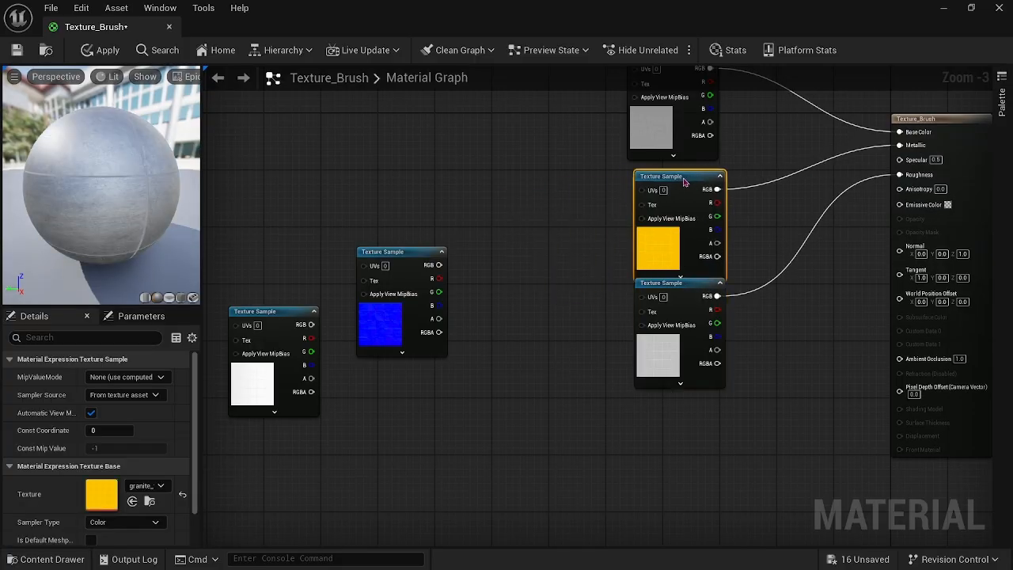
{"action": "left_click_drag", "start_coordinate": [689, 292], "coordinate": [680, 317]}
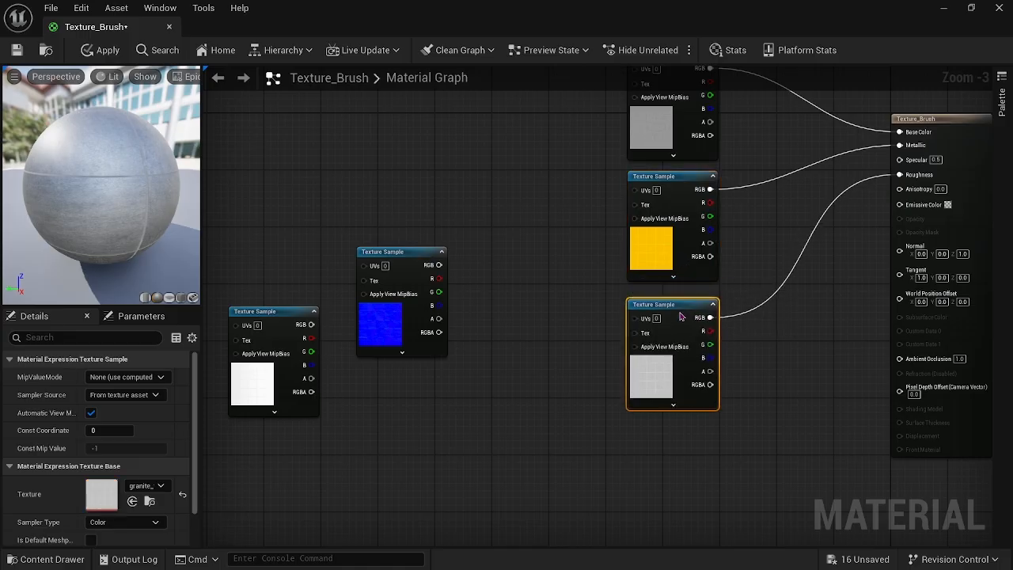
Step: Connect the granite_tile_nor_gl_4k sample's RGB to Normal and the white ao sample's RGB to Ambient Occlusion, placing both nodes near the output node
{"action": "mouse_move", "coordinate": [467, 411]}
{"action": "right_mouse_down"}
{"action": "mouse_move", "coordinate": [338, 413]}
{"action": "mouse_move", "coordinate": [459, 404]}
{"action": "right_mouse_up"}
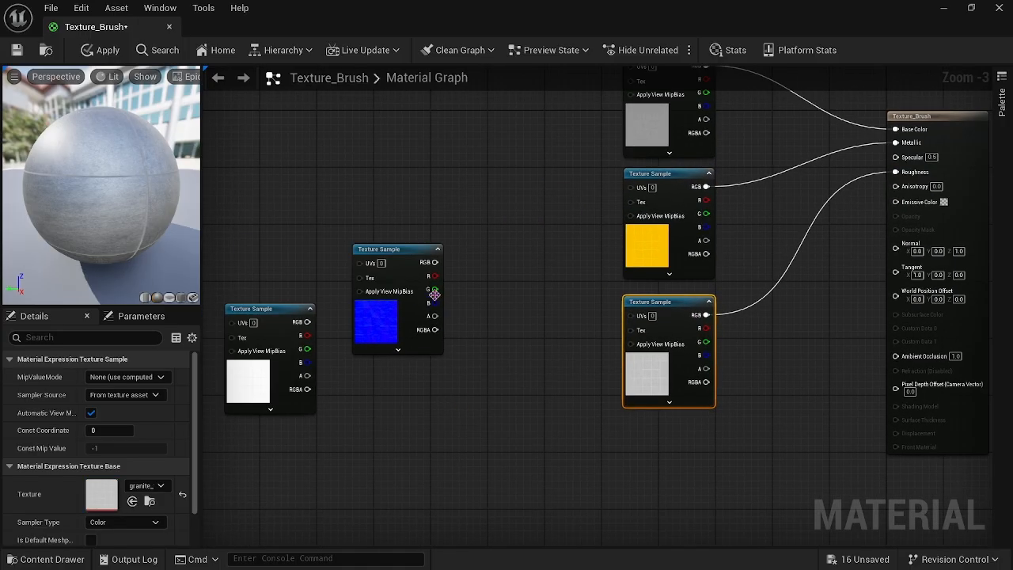
{"action": "left_click_drag", "start_coordinate": [410, 252], "coordinate": [895, 247]}
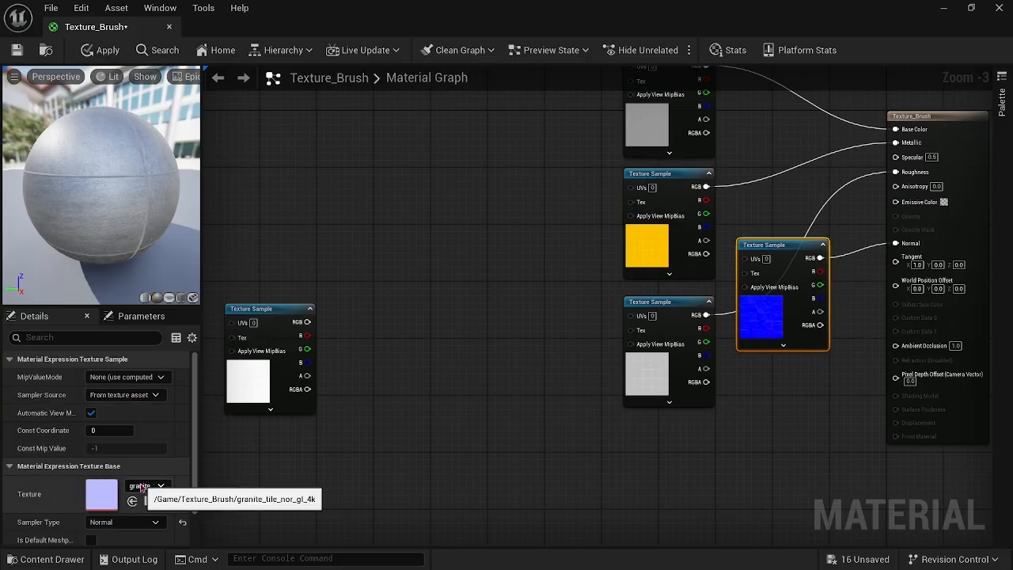
{"action": "left_click", "coordinate": [260, 311]}
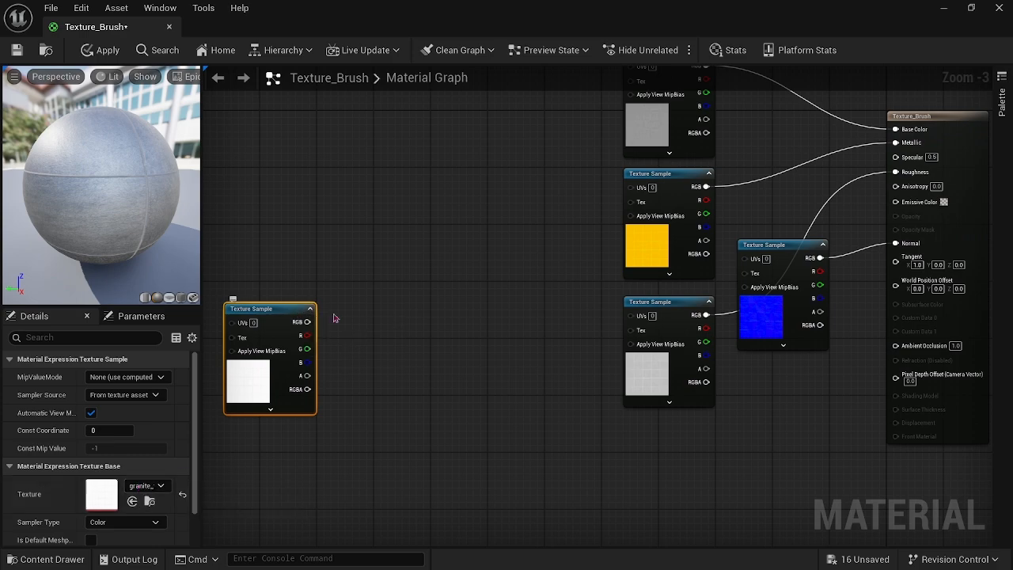
{"action": "left_click_drag", "start_coordinate": [770, 246], "coordinate": [780, 119]}
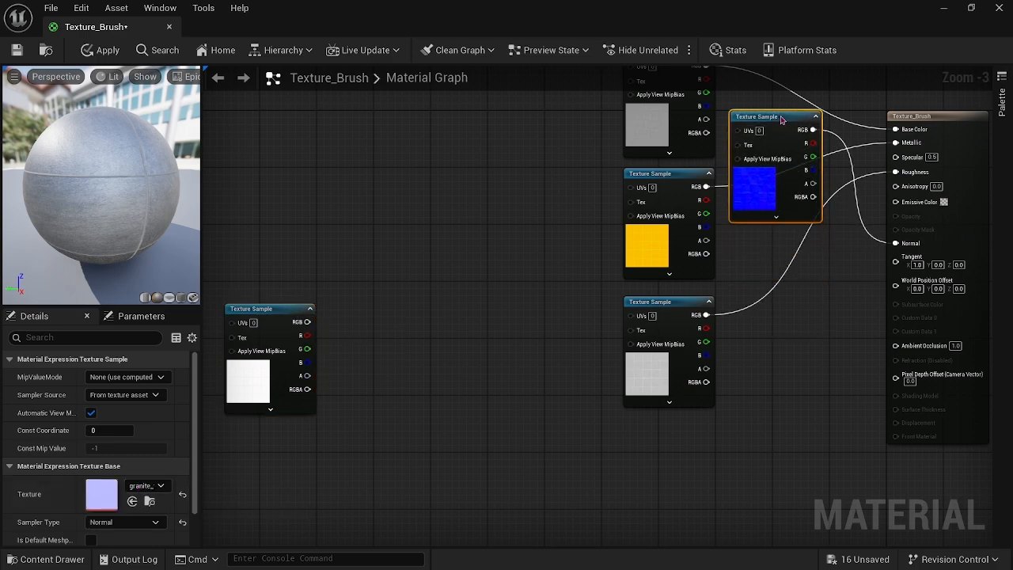
{"action": "left_click_drag", "start_coordinate": [276, 306], "coordinate": [895, 346]}
{"action": "right_click_drag", "start_coordinate": [772, 420], "coordinate": [606, 457]}
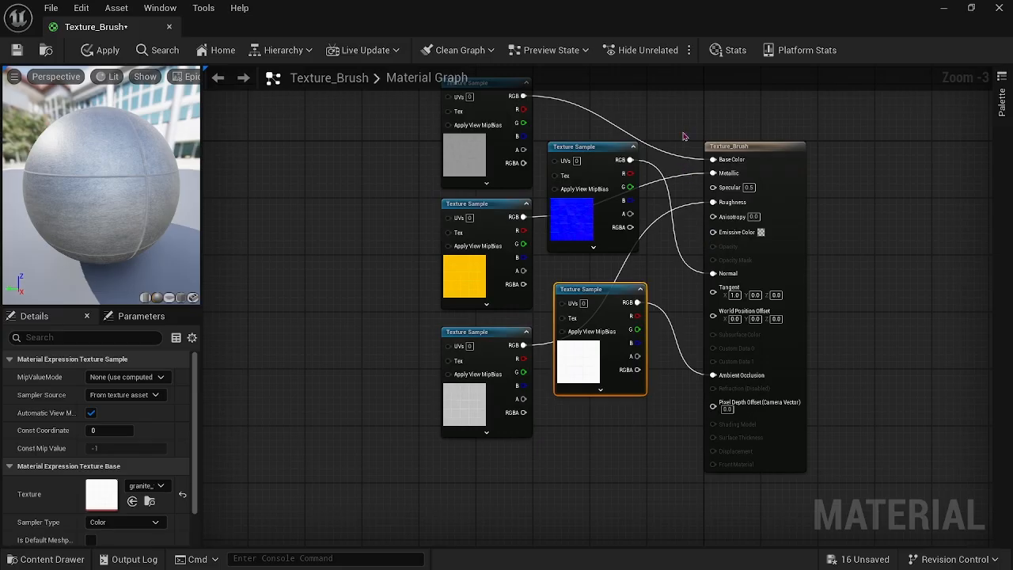
Step: Break the links on the output node's Base Color, Metallic, Roughness, Normal and Ambient Occlusion inputs
{"action": "right_click", "coordinate": [715, 159]}
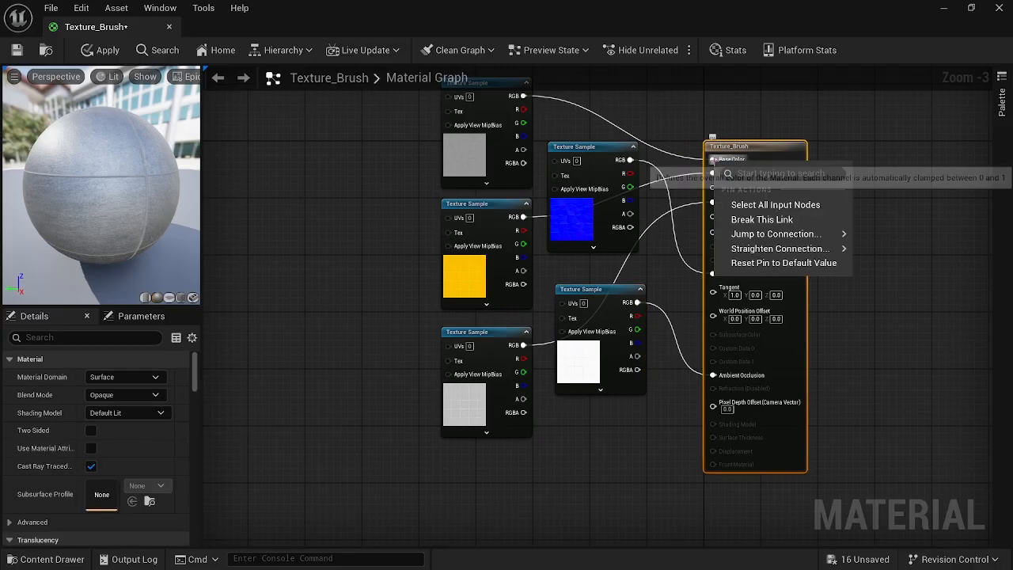
{"action": "left_click", "coordinate": [758, 223]}
{"action": "right_click", "coordinate": [715, 175]}
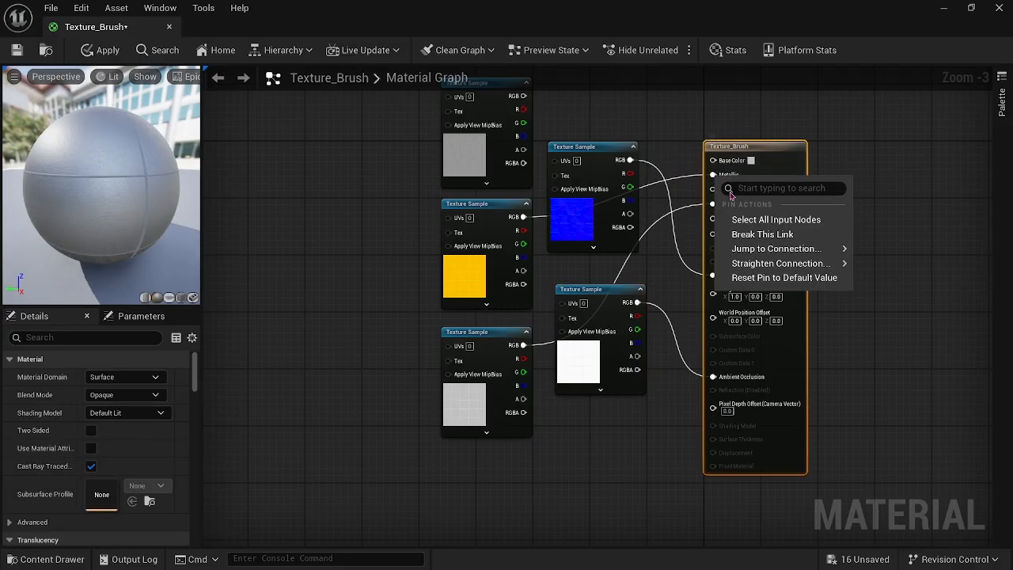
{"action": "left_click", "coordinate": [740, 235]}
{"action": "right_click", "coordinate": [714, 205]}
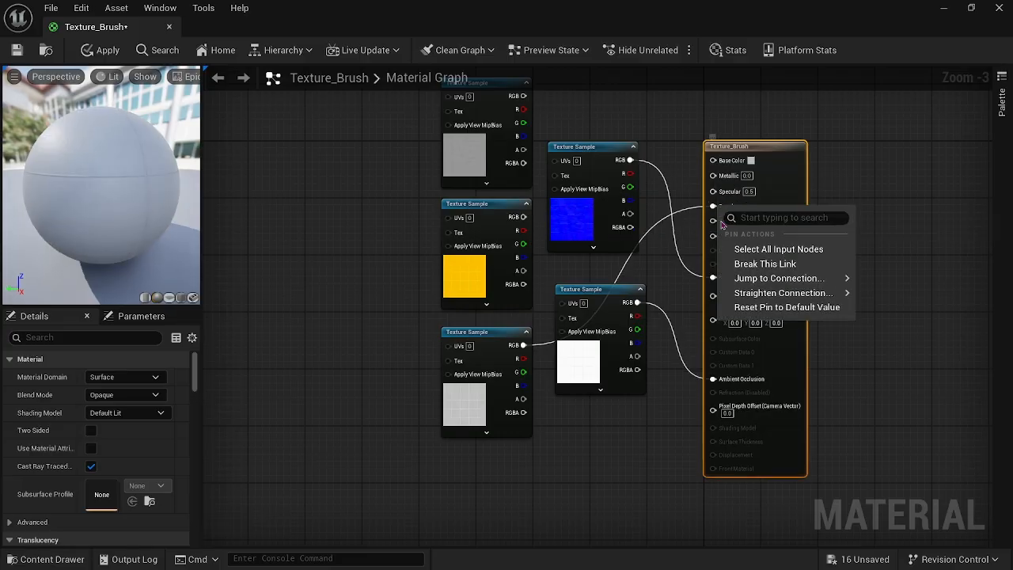
{"action": "left_click", "coordinate": [743, 264]}
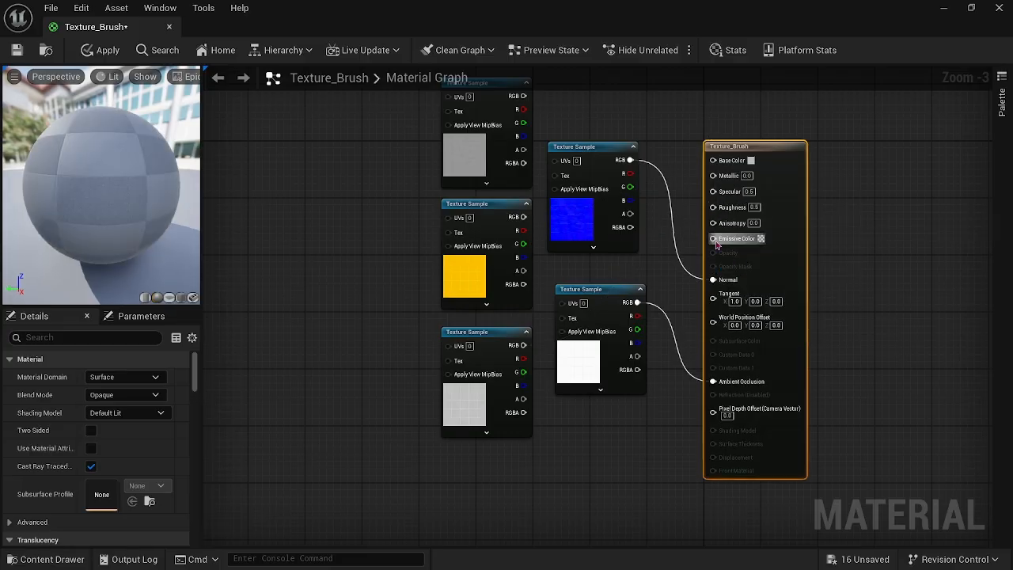
{"action": "right_click", "coordinate": [712, 279]}
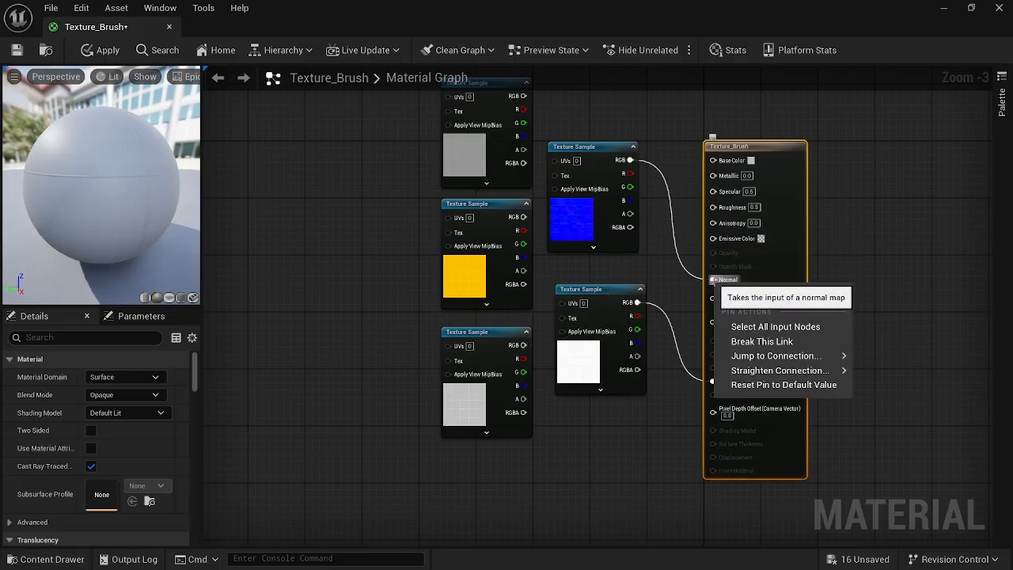
{"action": "left_click", "coordinate": [748, 341]}
{"action": "right_click", "coordinate": [717, 398]}
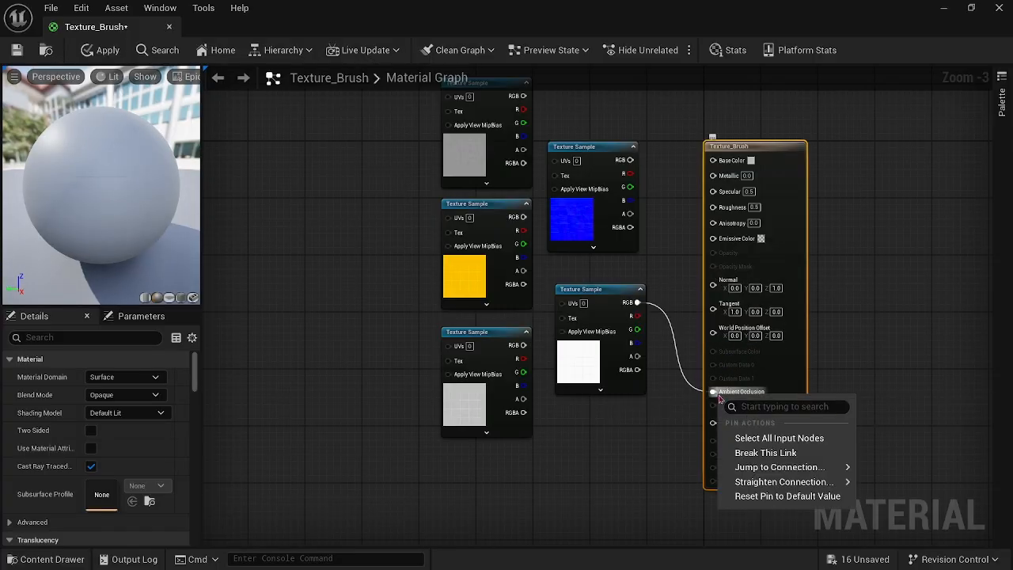
{"action": "left_click", "coordinate": [741, 450]}
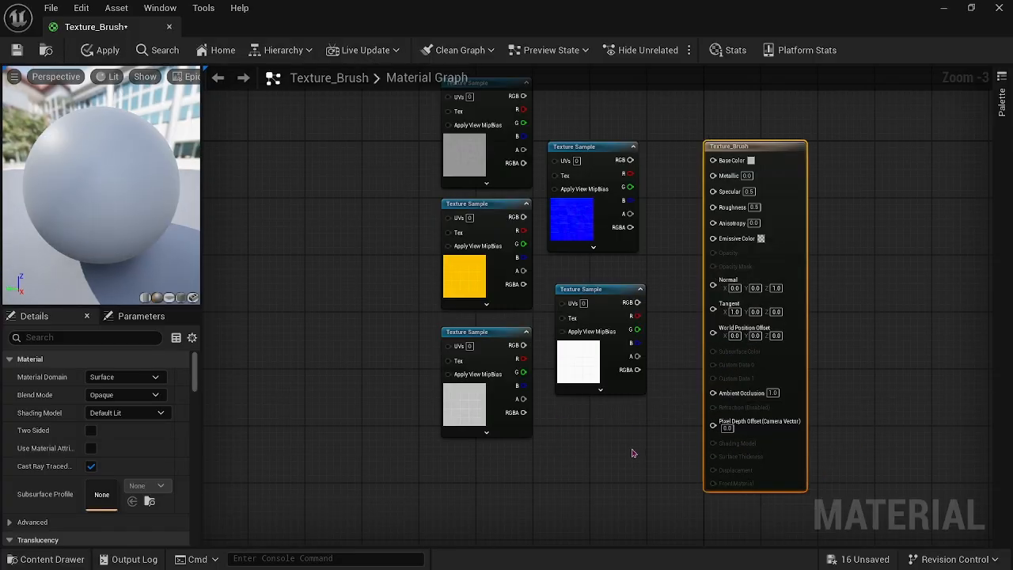
Step: Move all five granite texture samples together farther away from the output node to free space between them
{"action": "right_click_drag", "start_coordinate": [336, 395], "coordinate": [439, 424]}
{"action": "scroll", "coordinate": [454, 368], "scroll_direction": "down", "scroll_amount": 1}
{"action": "left_click_drag", "start_coordinate": [452, 163], "coordinate": [695, 474]}
{"action": "left_click_drag", "start_coordinate": [564, 251], "coordinate": [456, 254]}
{"action": "left_click", "coordinate": [623, 288]}
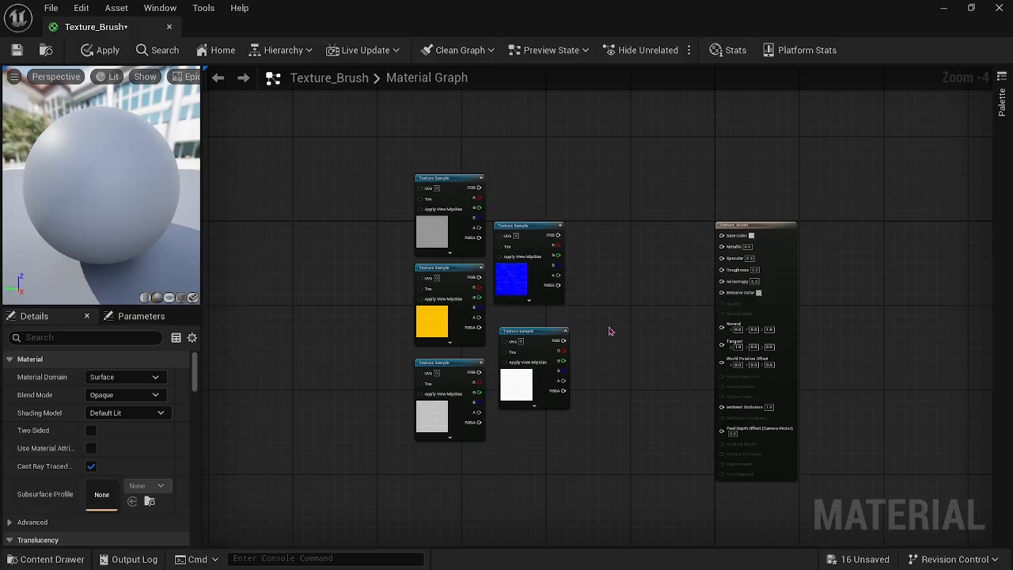
Step: Add a LandscapeLayerBlend node in the space between the texture samples and the output node
{"action": "right_click", "coordinate": [621, 254]}
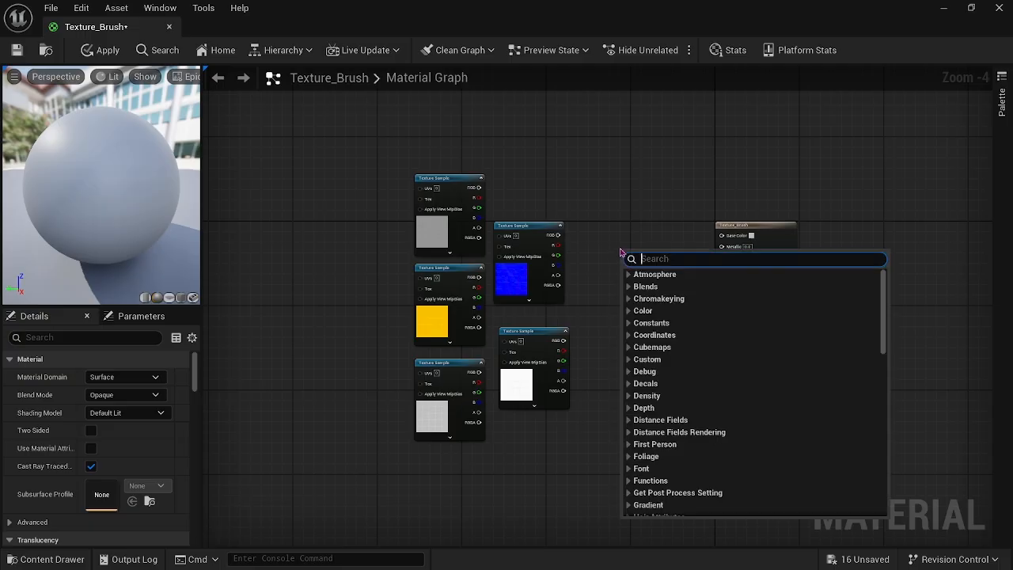
{"action": "type", "text": "landscape"}
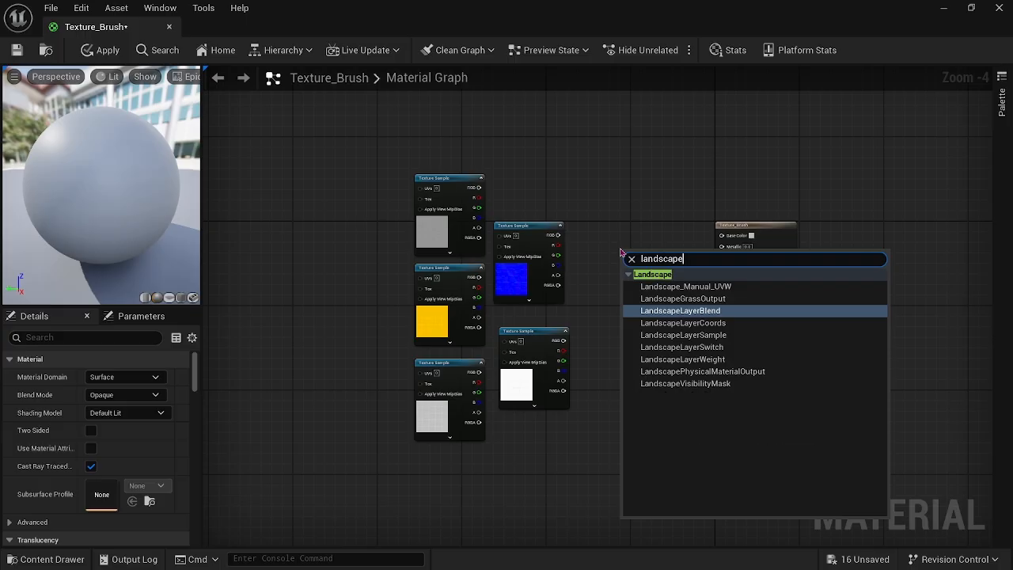
{"action": "left_click", "coordinate": [695, 314]}
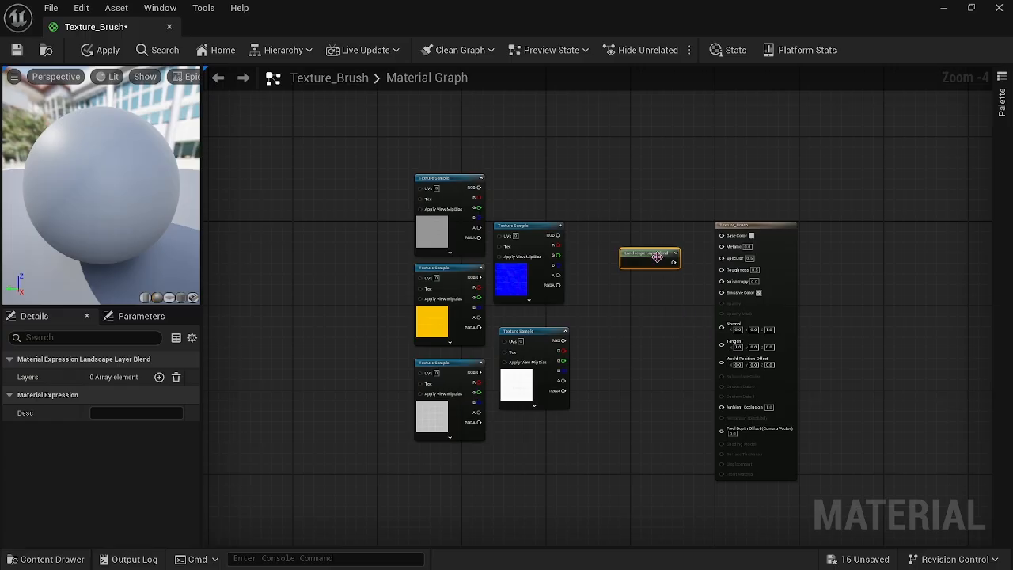
{"action": "left_click_drag", "start_coordinate": [654, 260], "coordinate": [635, 239]}
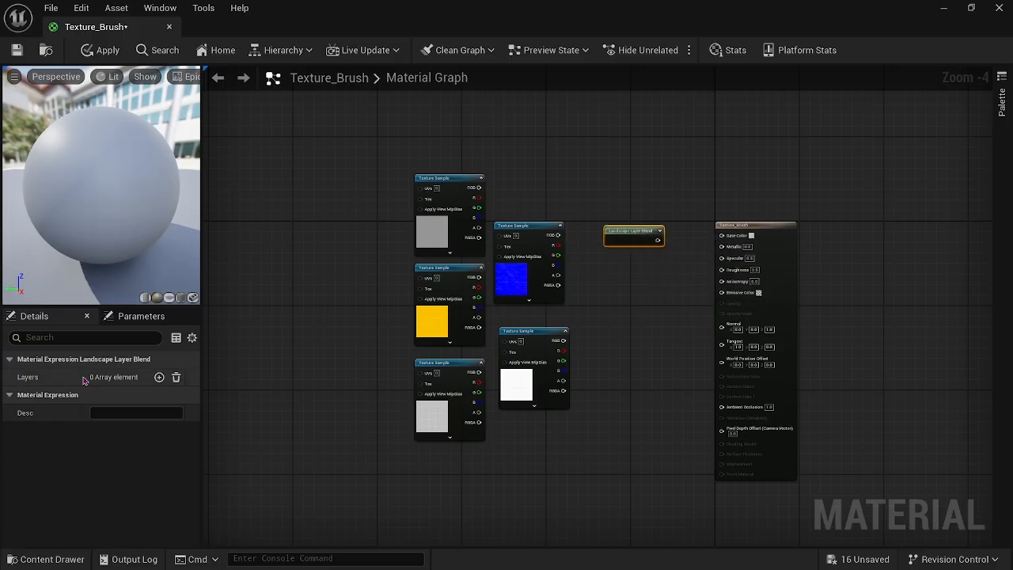
Step: Add a first layer to the Landscape Layer Blend node and name it Granite
{"action": "left_click", "coordinate": [159, 376]}
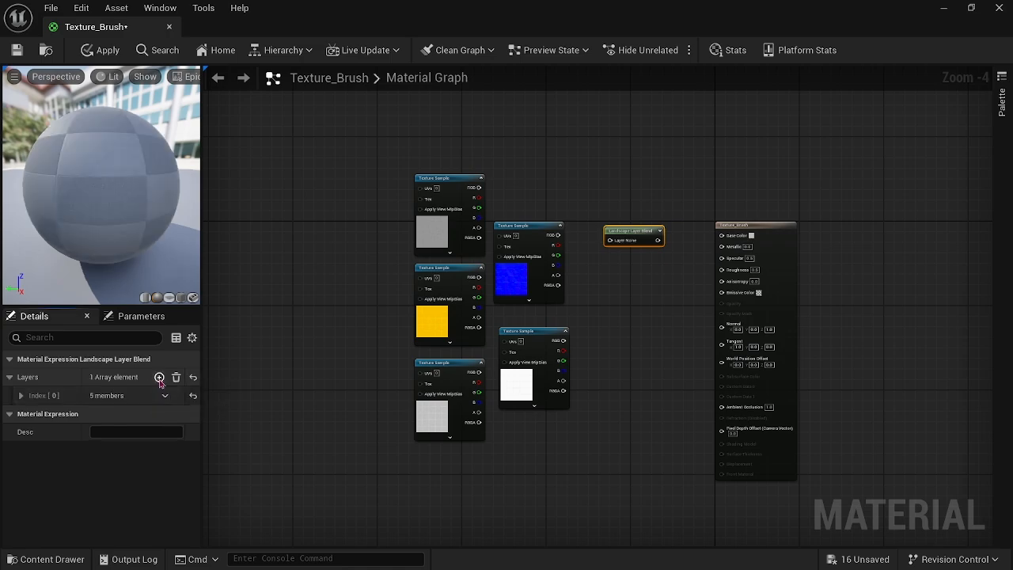
{"action": "left_click", "coordinate": [20, 396]}
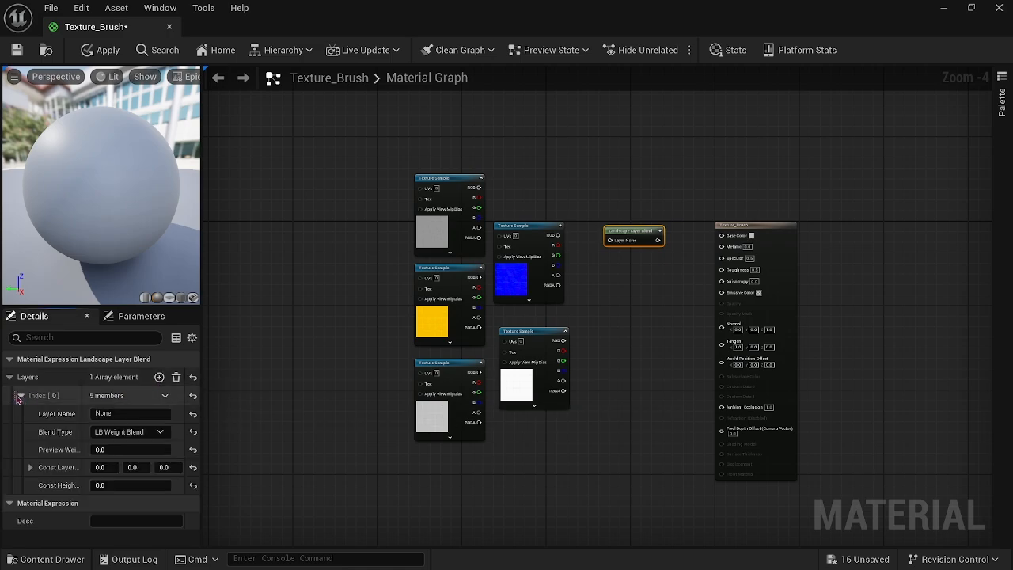
{"action": "left_click", "coordinate": [142, 413]}
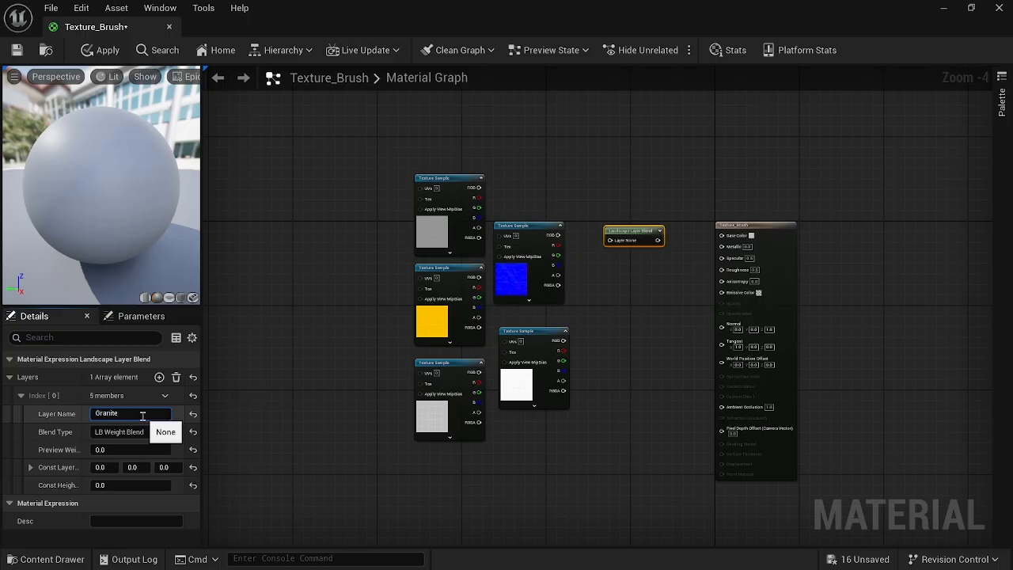
{"action": "key", "text": "Return"}
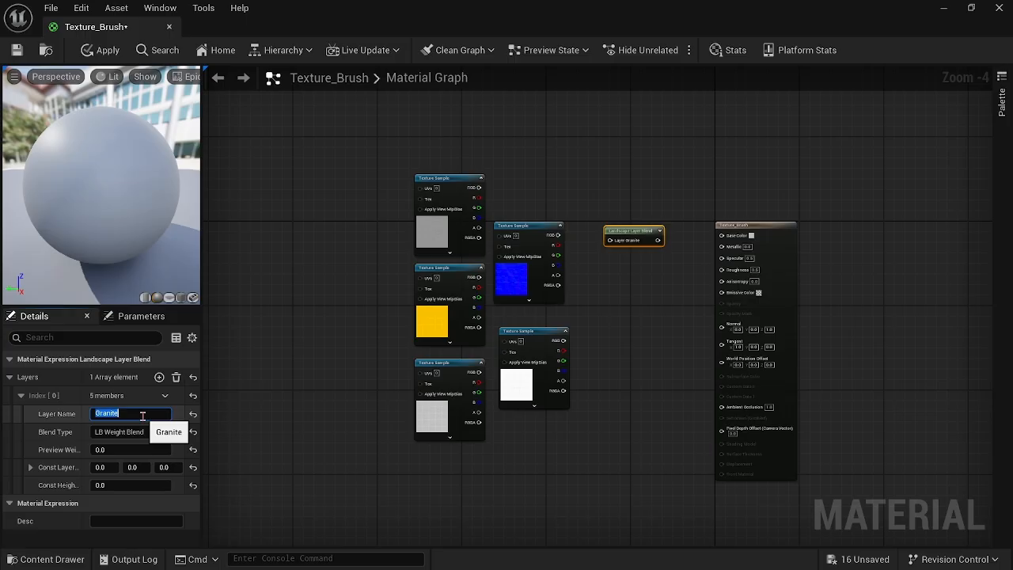
{"action": "left_click", "coordinate": [21, 396]}
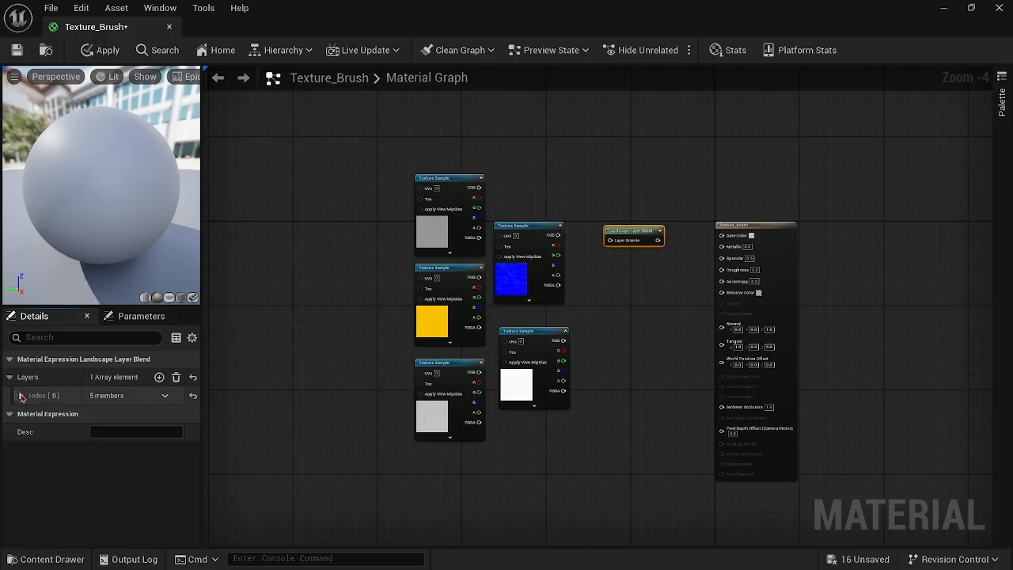
Step: Add a second layer to the Landscape Layer Blend node and name it Brick_Pavement
{"action": "left_click", "coordinate": [159, 376]}
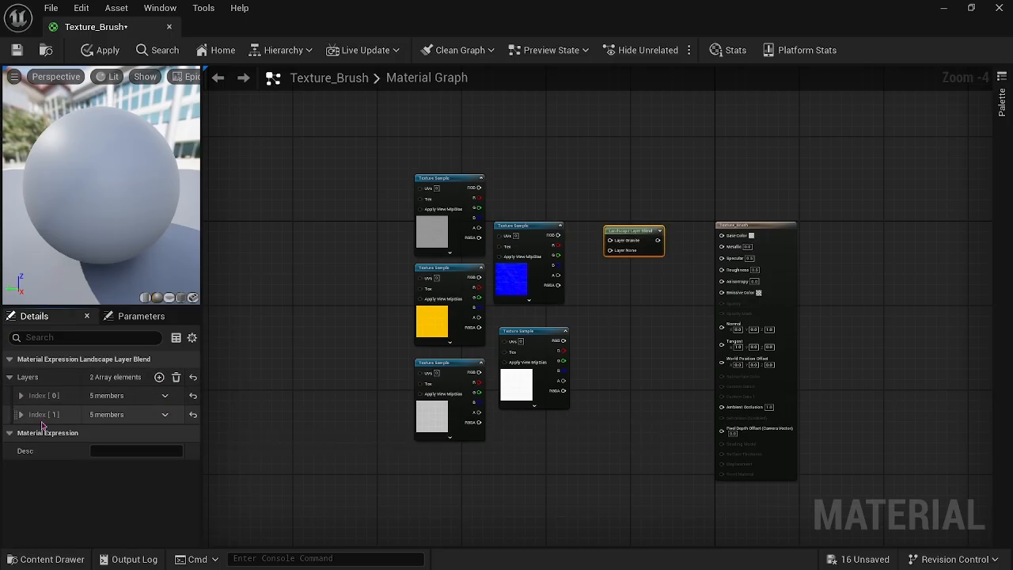
{"action": "left_click", "coordinate": [20, 414]}
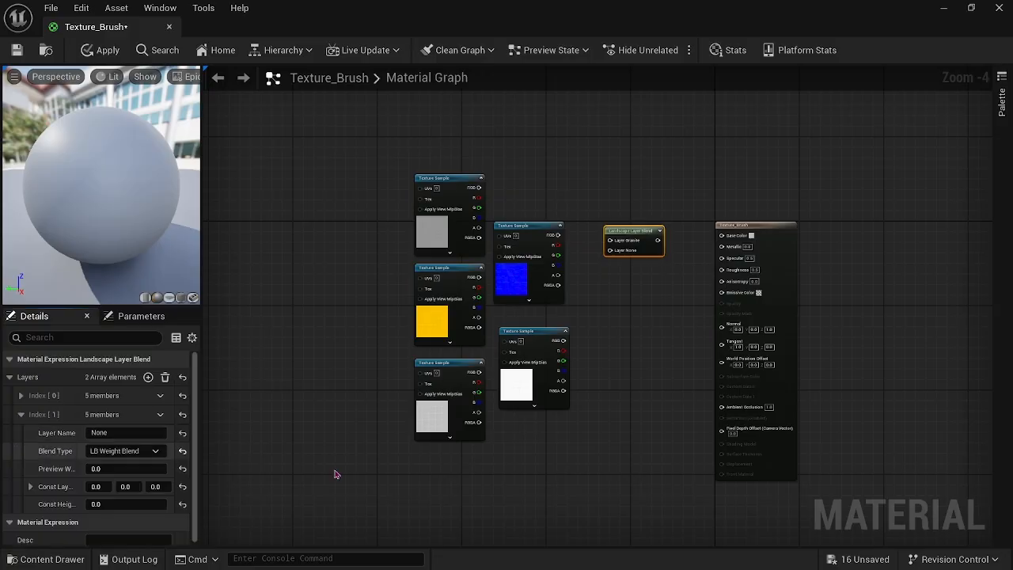
{"action": "left_click", "coordinate": [46, 559]}
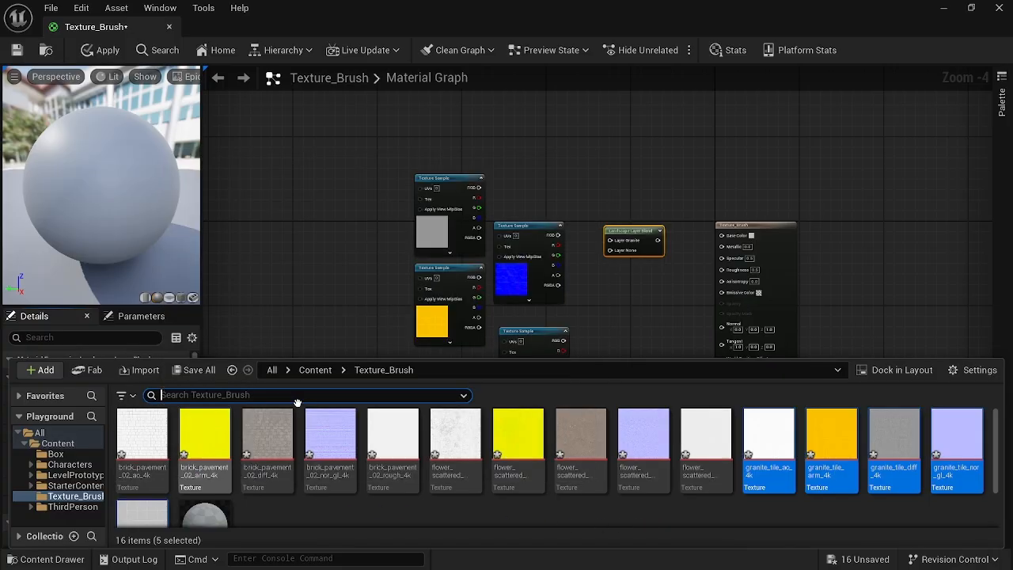
{"action": "left_click", "coordinate": [290, 312]}
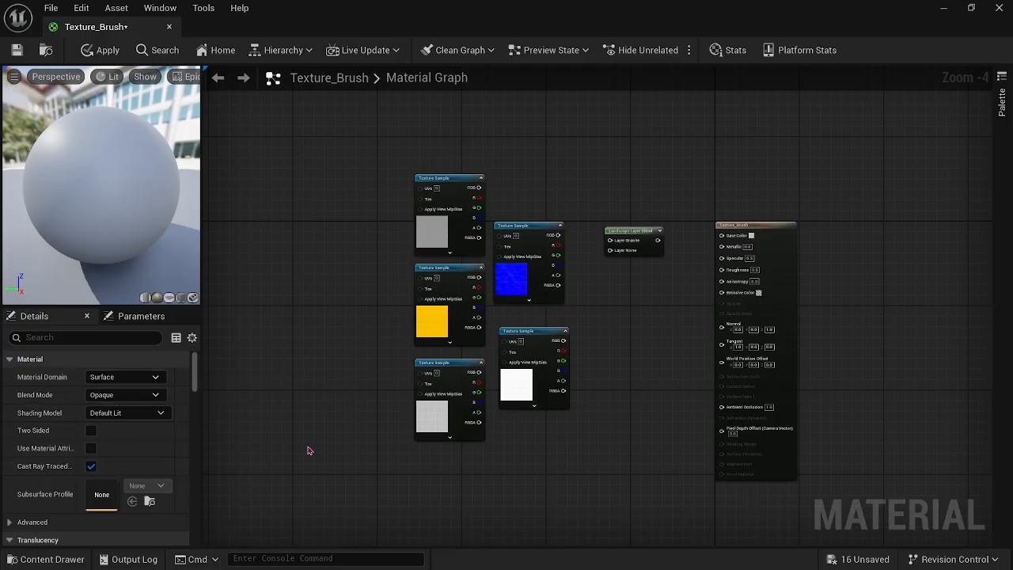
{"action": "left_click", "coordinate": [633, 231]}
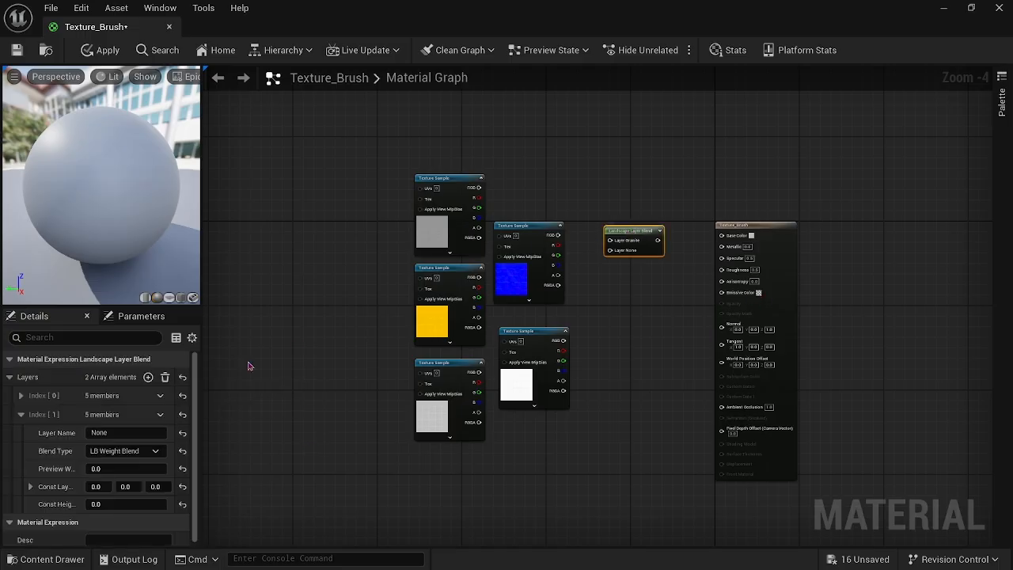
{"action": "left_click", "coordinate": [133, 433]}
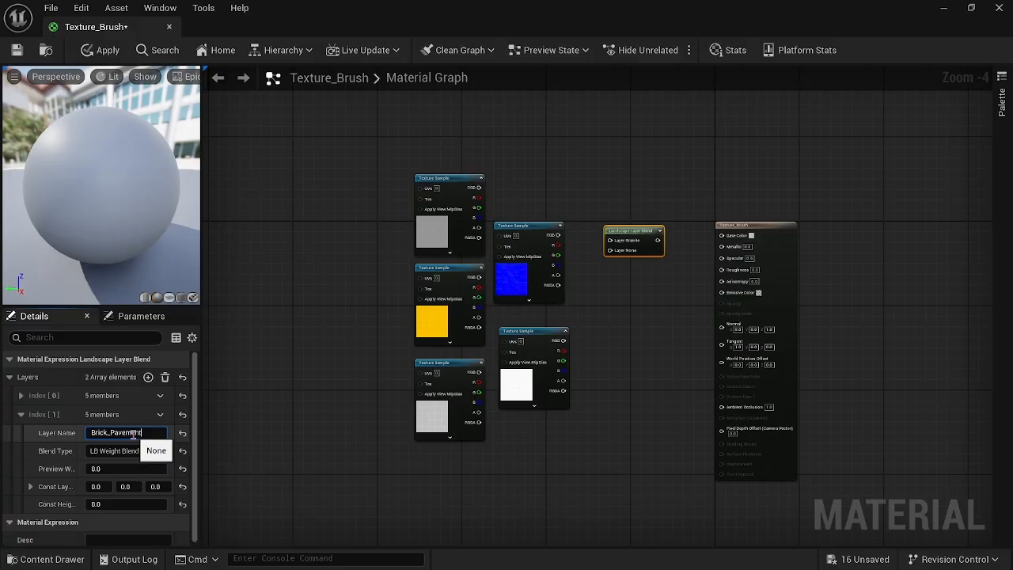
{"action": "type", "text": "Brick_Pavement"}
{"action": "key", "text": "Return"}
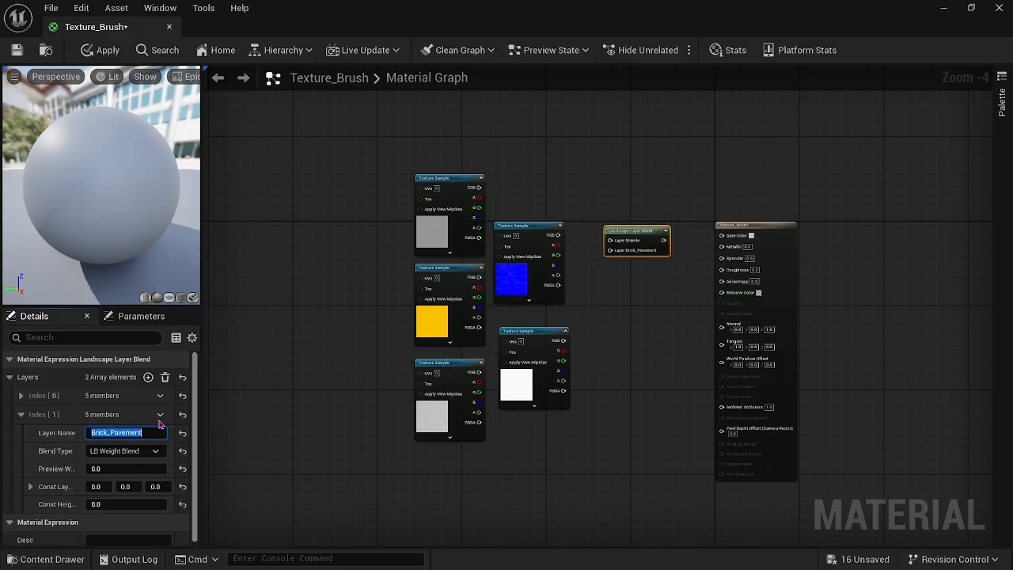
{"action": "left_click", "coordinate": [288, 474]}
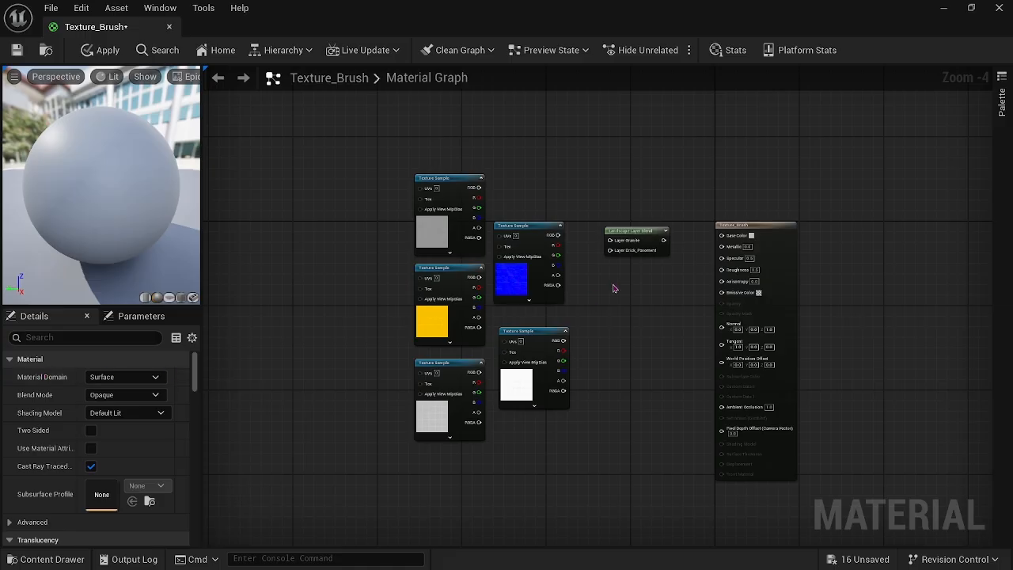
Step: Add a third layer to the Landscape Layer Blend node and name it Flower
{"action": "left_click", "coordinate": [629, 237]}
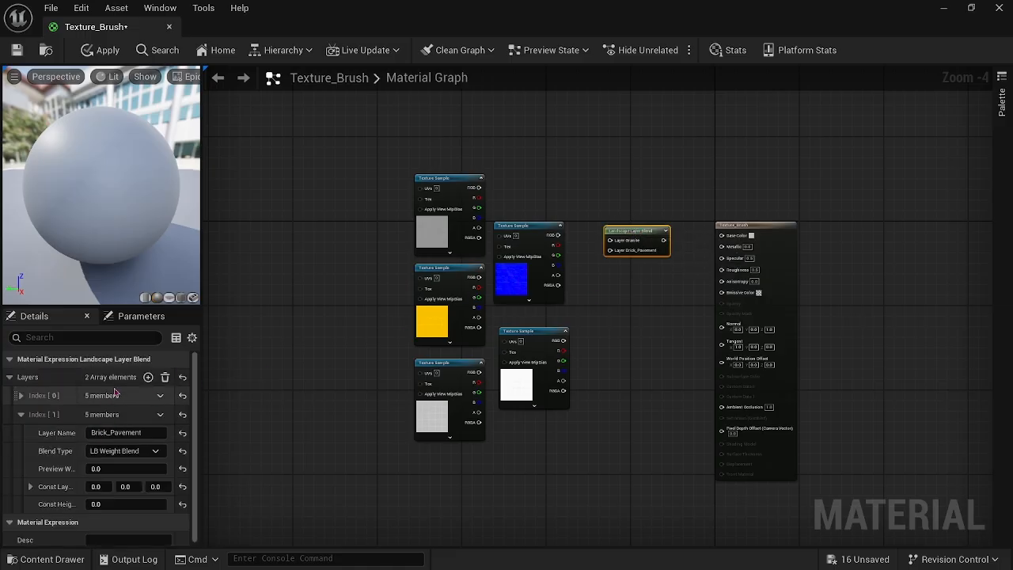
{"action": "left_click", "coordinate": [147, 377]}
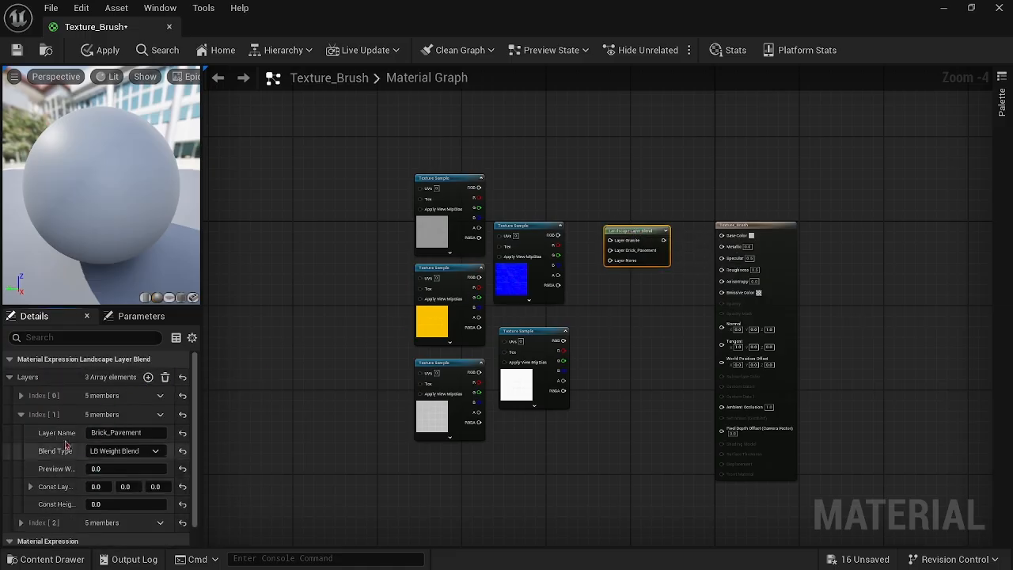
{"action": "left_click", "coordinate": [21, 415]}
{"action": "left_click", "coordinate": [22, 433]}
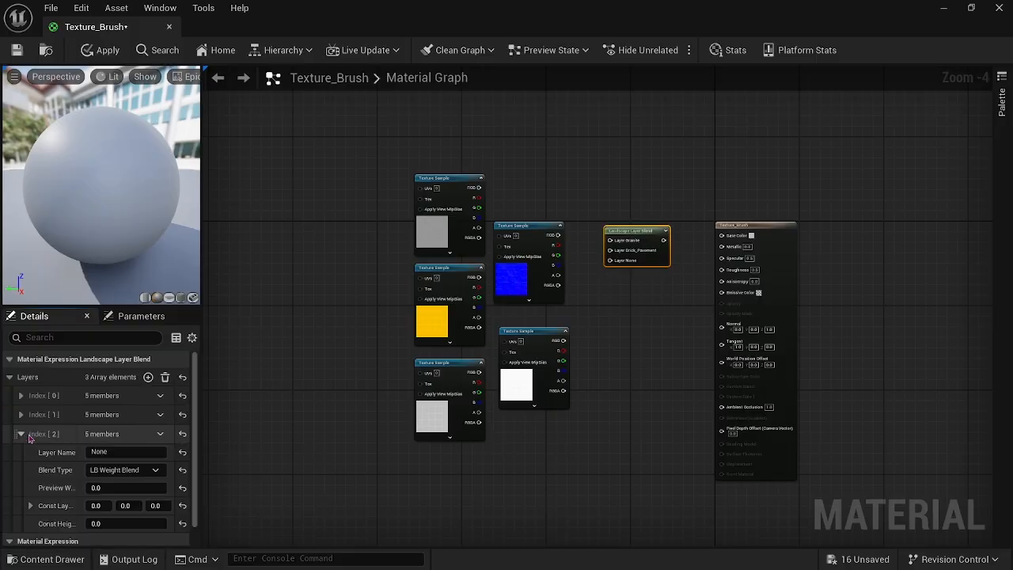
{"action": "left_click", "coordinate": [92, 451]}
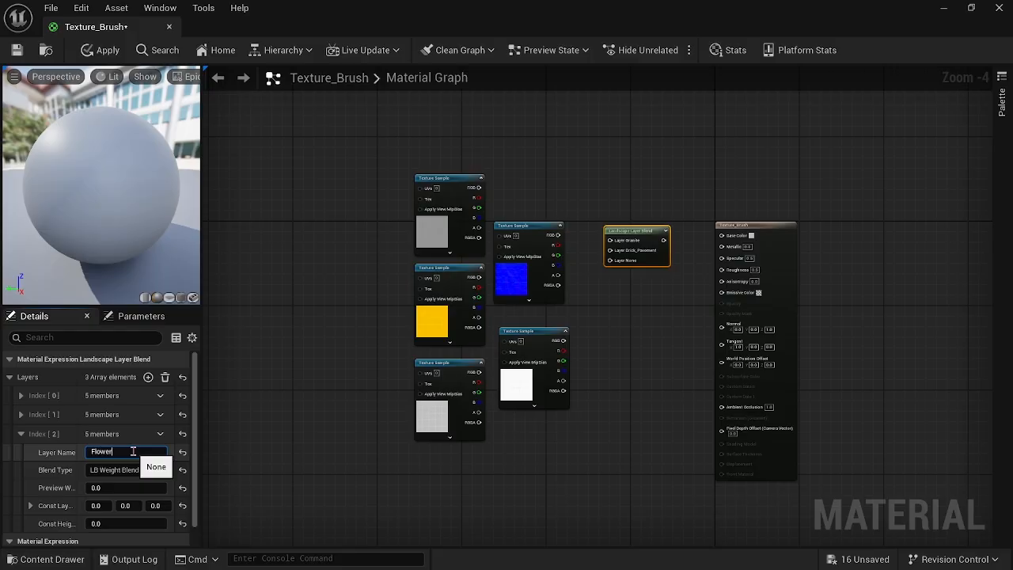
{"action": "type", "text": "Flower"}
{"action": "key", "text": "Return"}
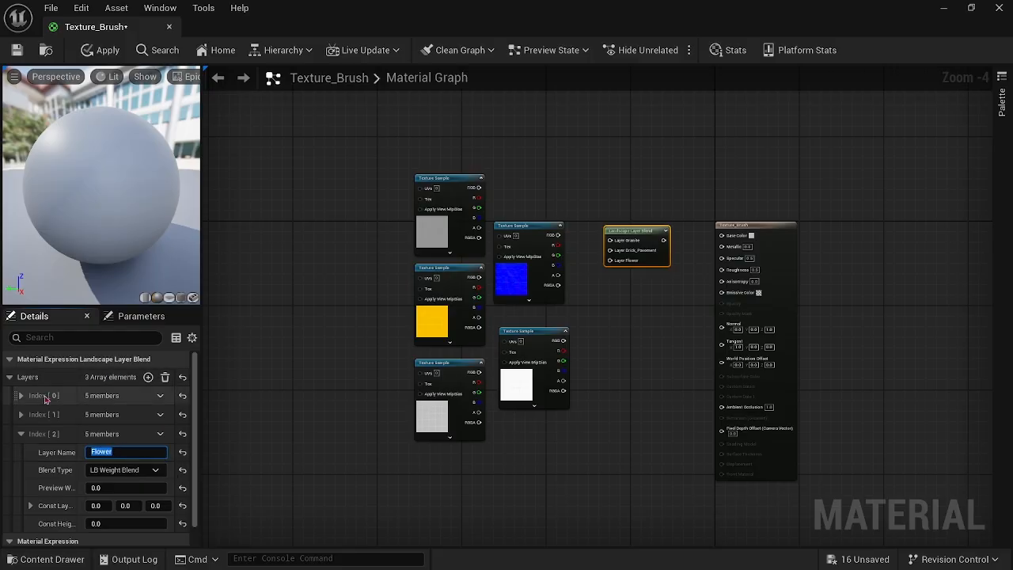
{"action": "left_click", "coordinate": [23, 441]}
{"action": "left_click", "coordinate": [644, 362]}
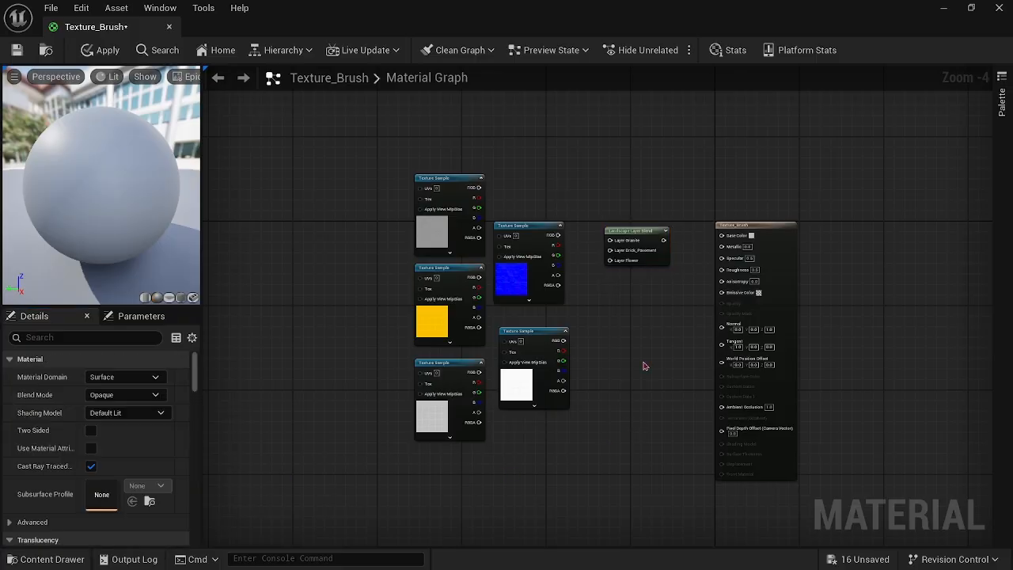
Step: Duplicate the three-layer Landscape Layer Blend node four times and stack all five between the texture samples and the output node
{"action": "right_click_drag", "start_coordinate": [644, 362], "coordinate": [568, 368]}
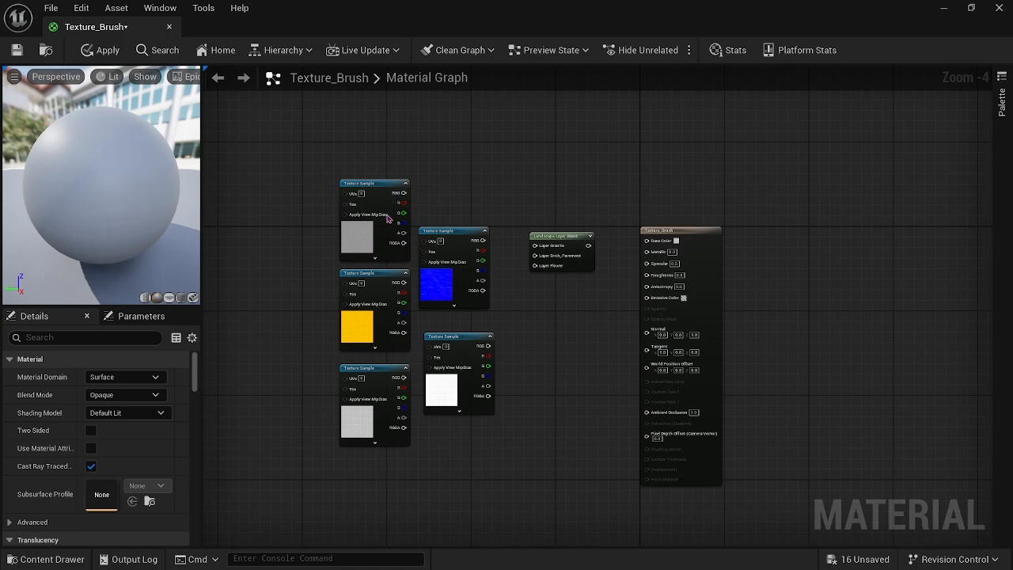
{"action": "left_click", "coordinate": [552, 236]}
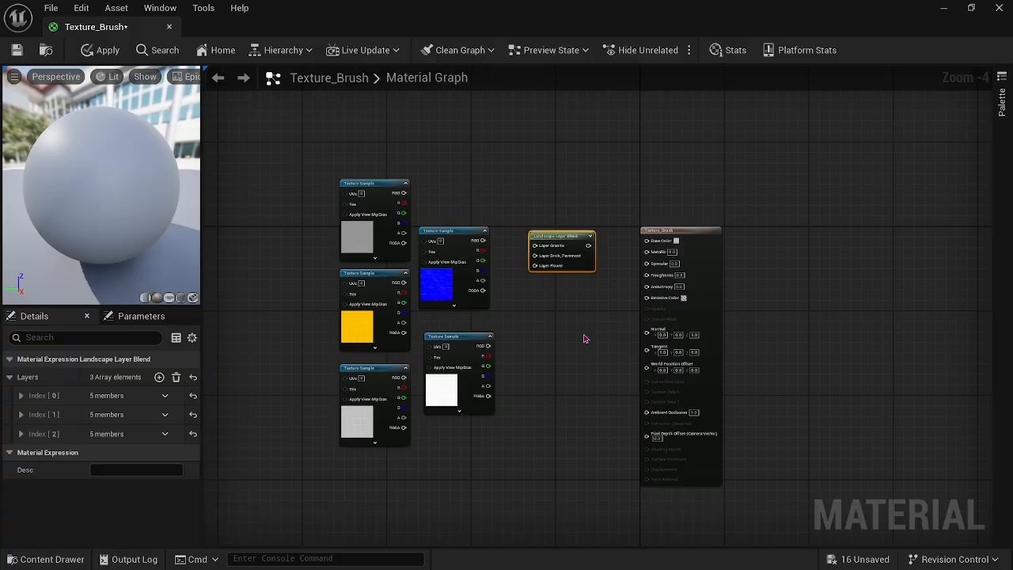
{"action": "key", "text": "ctrl+v"}
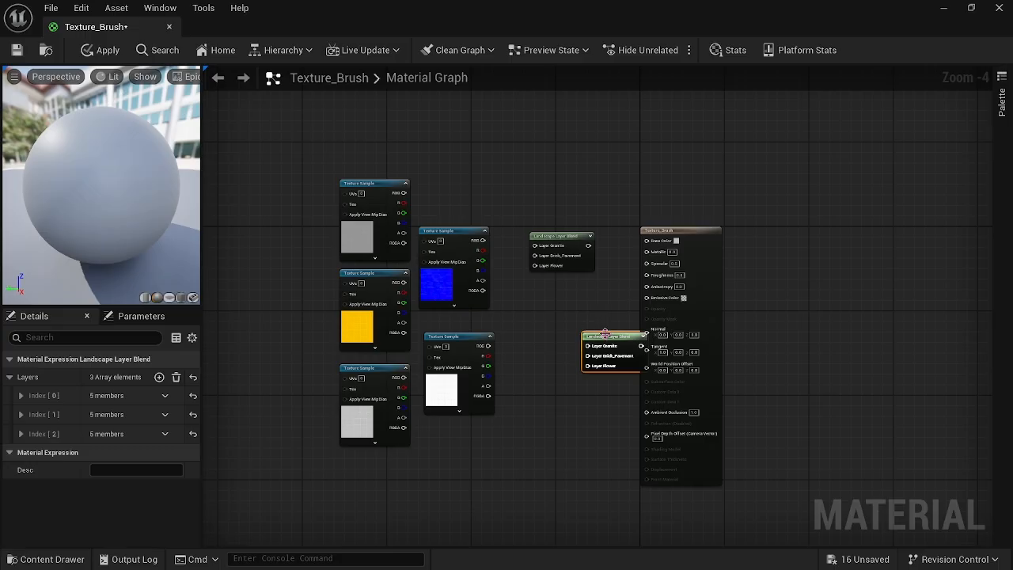
{"action": "key", "text": "ctrl+v"}
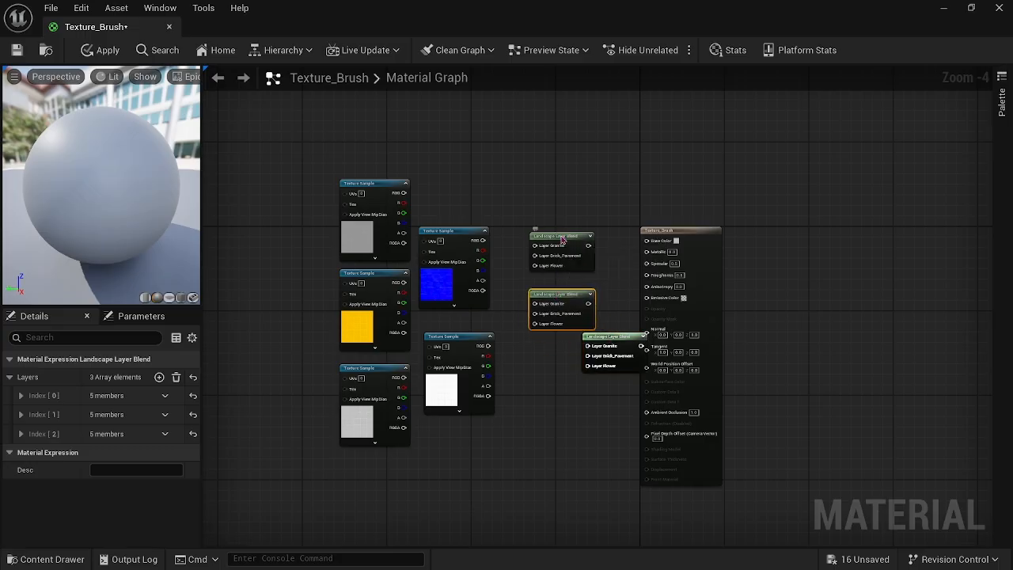
{"action": "left_click_drag", "start_coordinate": [557, 249], "coordinate": [556, 161]}
{"action": "left_click_drag", "start_coordinate": [566, 289], "coordinate": [566, 224]}
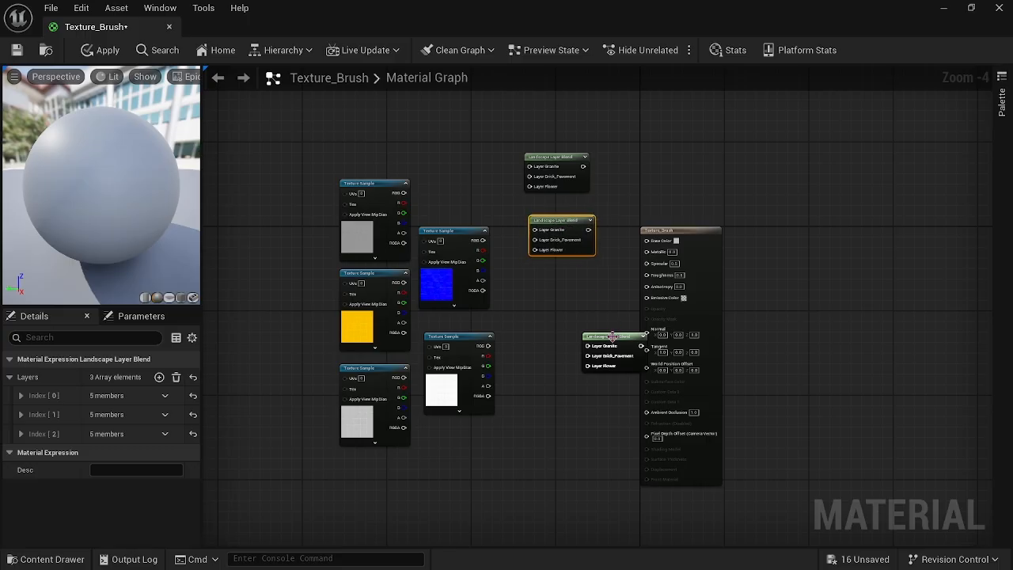
{"action": "left_click_drag", "start_coordinate": [611, 339], "coordinate": [559, 282]}
{"action": "left_click_drag", "start_coordinate": [628, 341], "coordinate": [560, 433]}
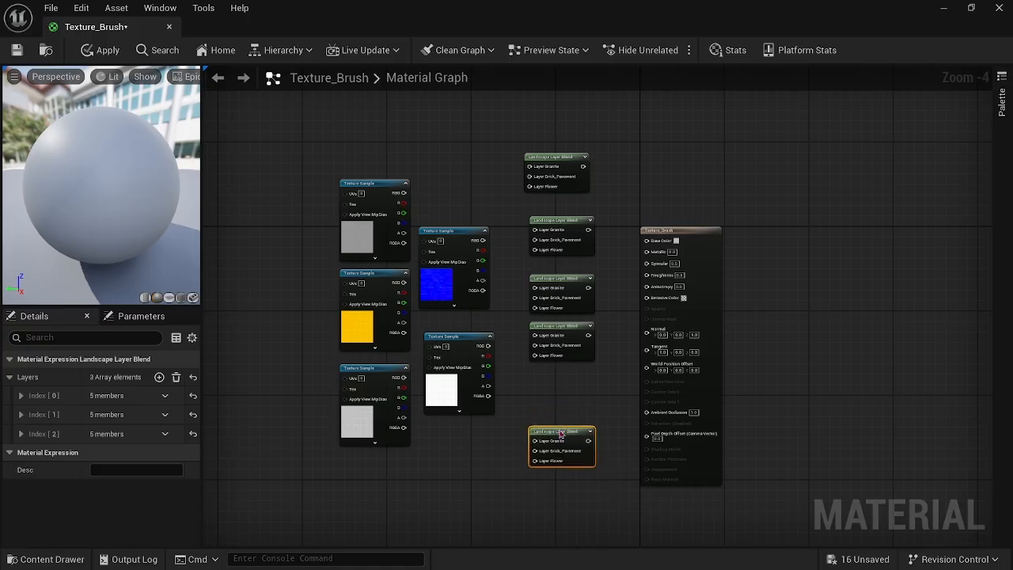
Step: Space the five Landscape Layer Blend nodes evenly in their column
{"action": "left_click_drag", "start_coordinate": [559, 329], "coordinate": [560, 368]}
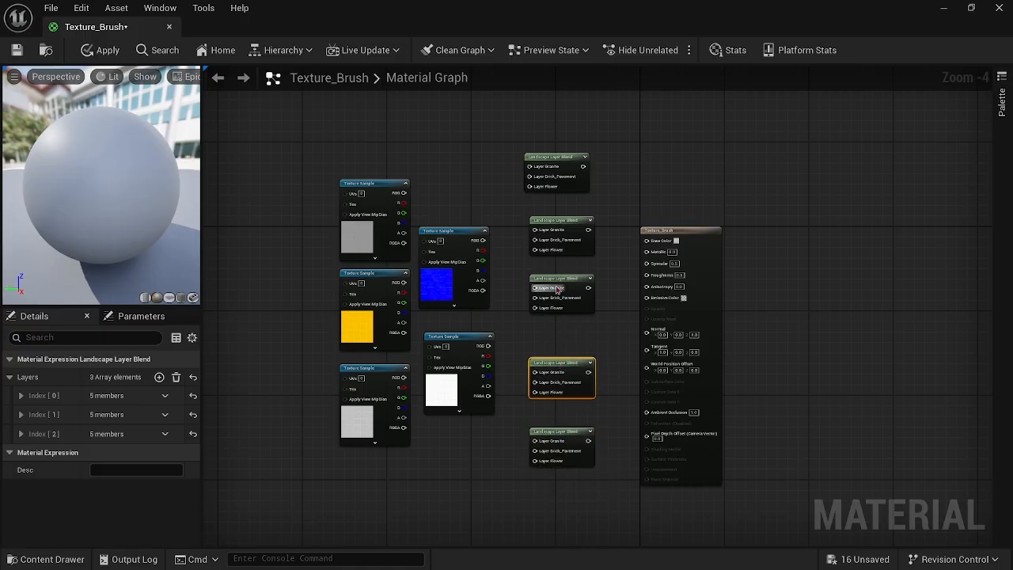
{"action": "left_click_drag", "start_coordinate": [558, 287], "coordinate": [561, 309]}
{"action": "left_click_drag", "start_coordinate": [553, 225], "coordinate": [555, 251]}
{"action": "left_click_drag", "start_coordinate": [551, 161], "coordinate": [553, 193]}
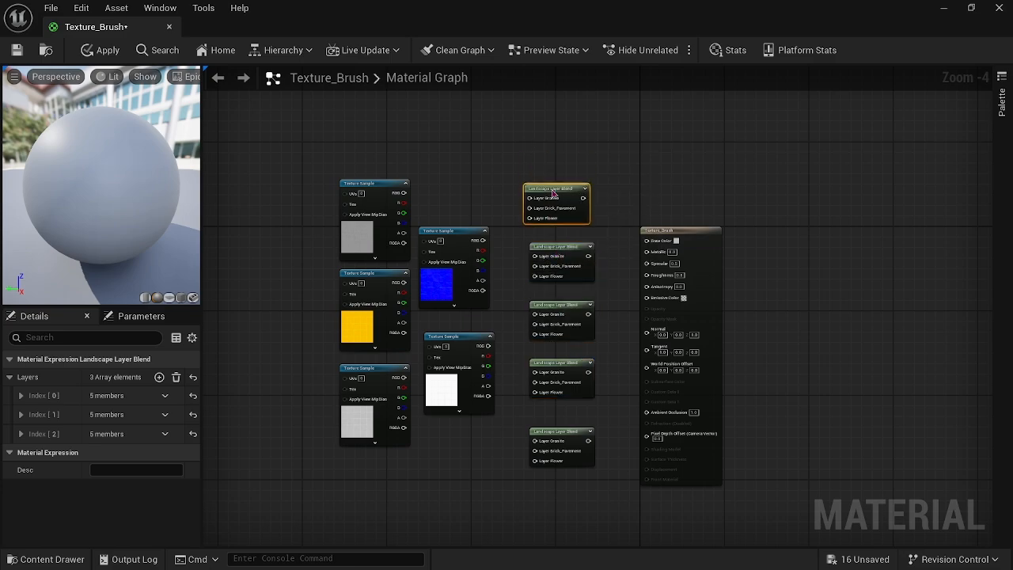
Step: Connect the RGB outputs of the diffuse, ARM, roughness, normal and AO samples to Layer Granite on the five blend nodes, in that order
{"action": "left_click_drag", "start_coordinate": [404, 192], "coordinate": [532, 203]}
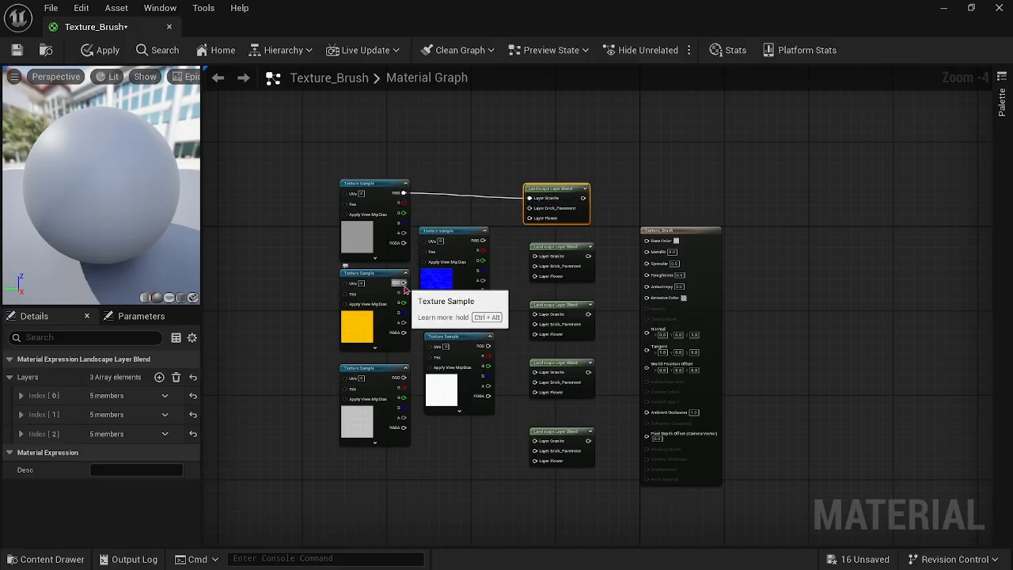
{"action": "left_click_drag", "start_coordinate": [403, 283], "coordinate": [536, 262]}
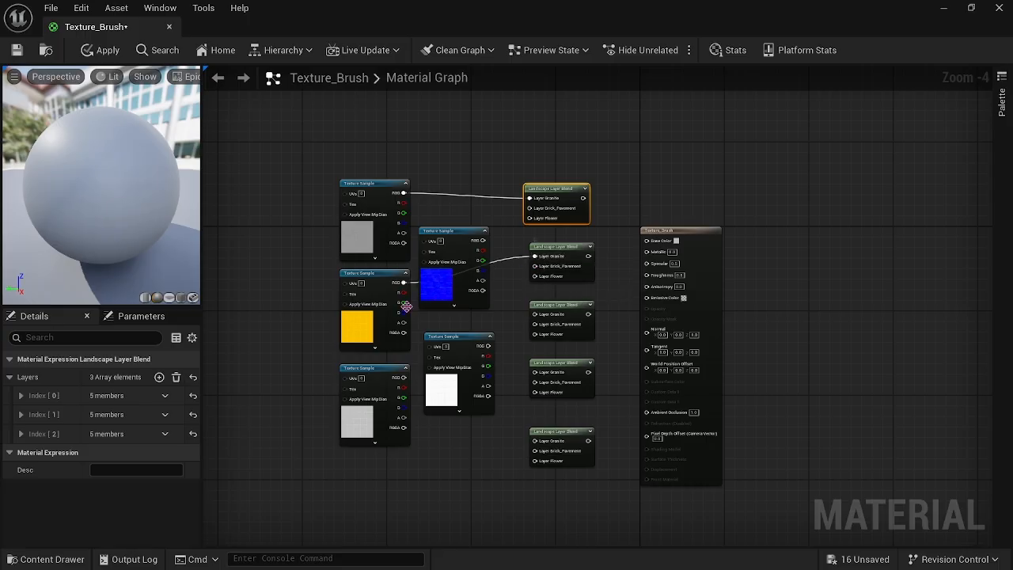
{"action": "left_click_drag", "start_coordinate": [402, 376], "coordinate": [536, 316]}
{"action": "left_click_drag", "start_coordinate": [484, 240], "coordinate": [535, 440]}
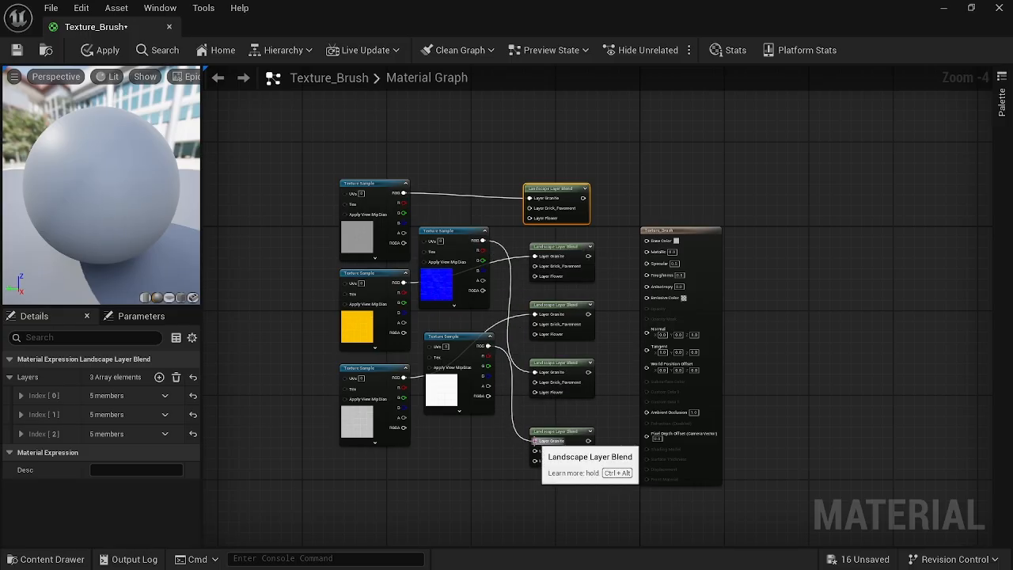
{"action": "left_click", "coordinate": [471, 466]}
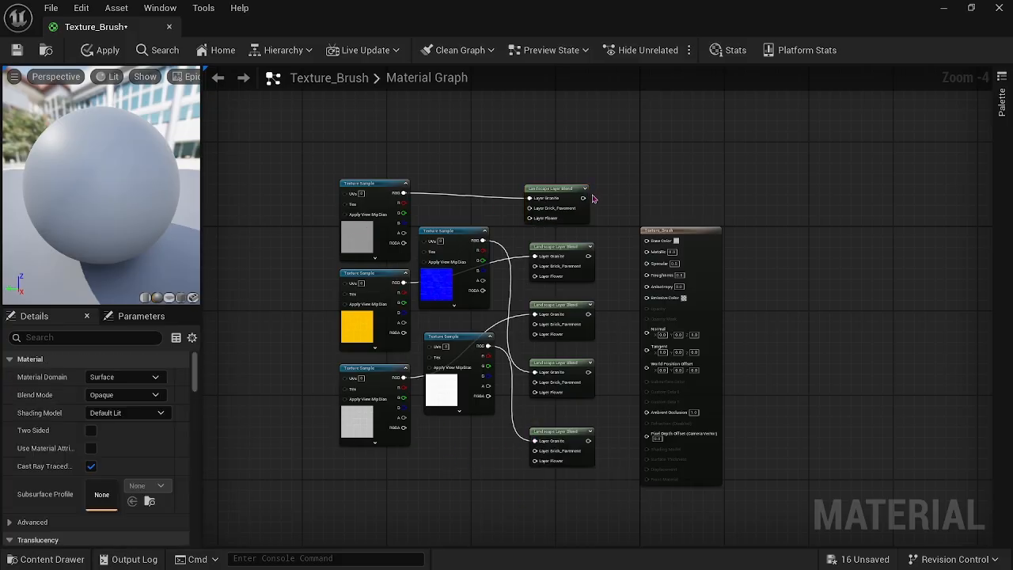
Step: Connect the five blend nodes, from first to last, to the output node's Base Color, Metallic, Roughness, Normal and Ambient Occlusion inputs
{"action": "left_click_drag", "start_coordinate": [583, 200], "coordinate": [647, 240]}
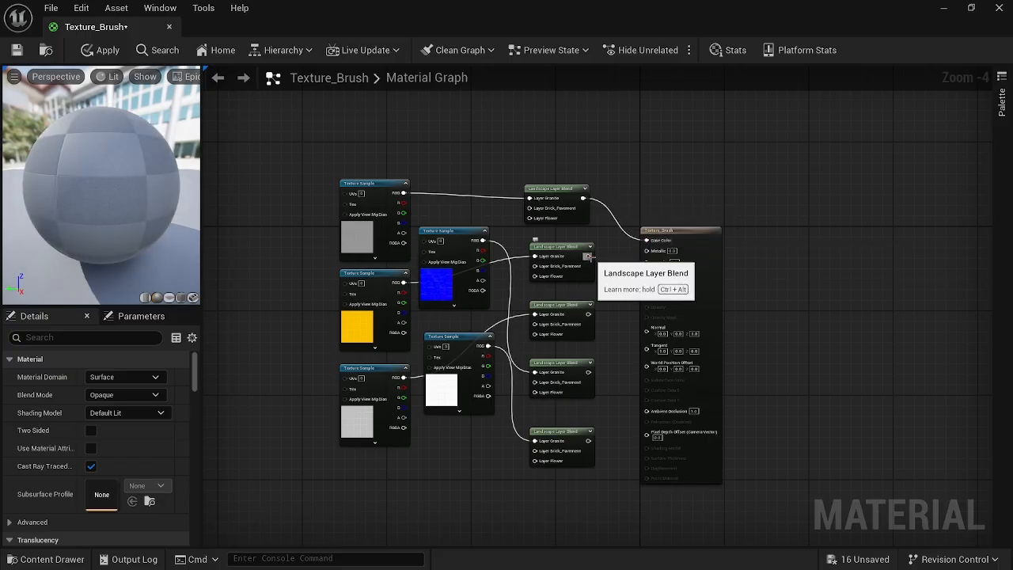
{"action": "left_click_drag", "start_coordinate": [587, 256], "coordinate": [640, 255]}
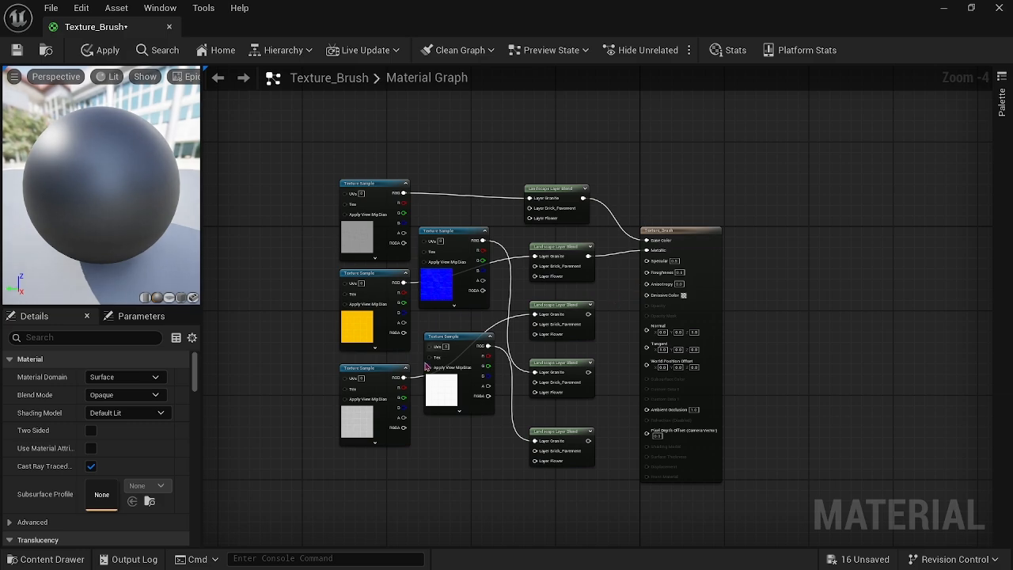
{"action": "left_click", "coordinate": [378, 383]}
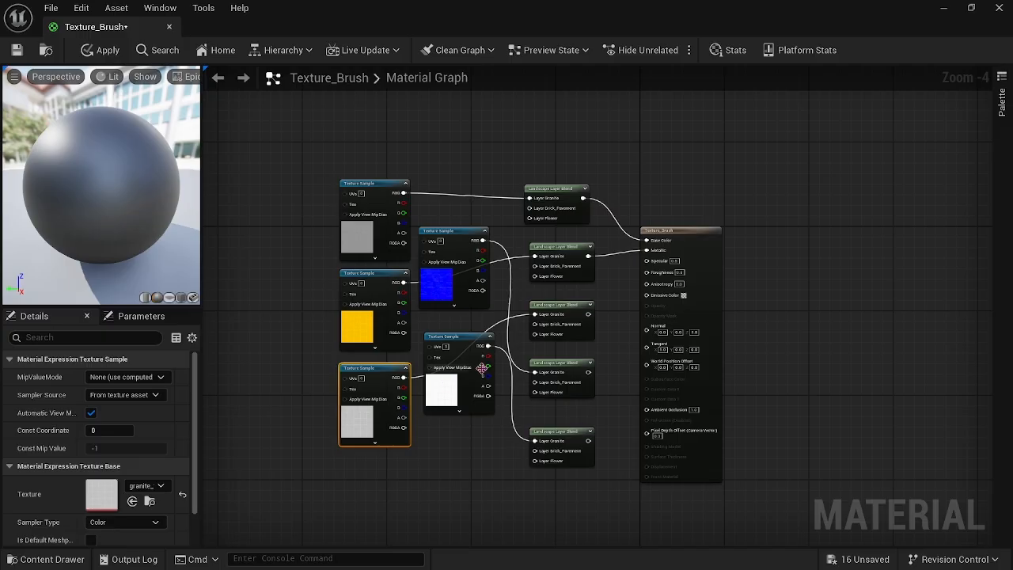
{"action": "left_click_drag", "start_coordinate": [588, 314], "coordinate": [646, 271]}
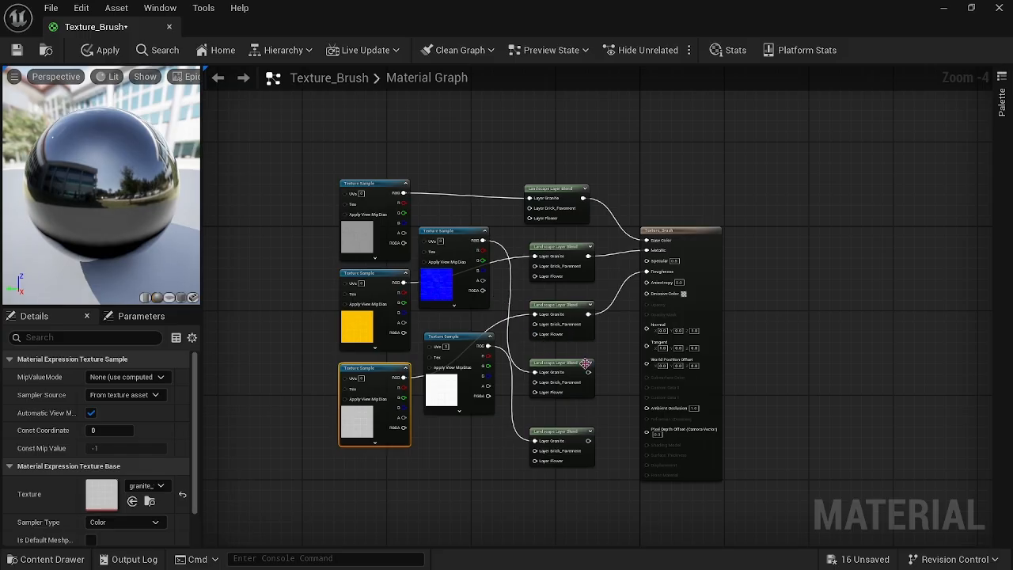
{"action": "left_click_drag", "start_coordinate": [588, 371], "coordinate": [648, 331]}
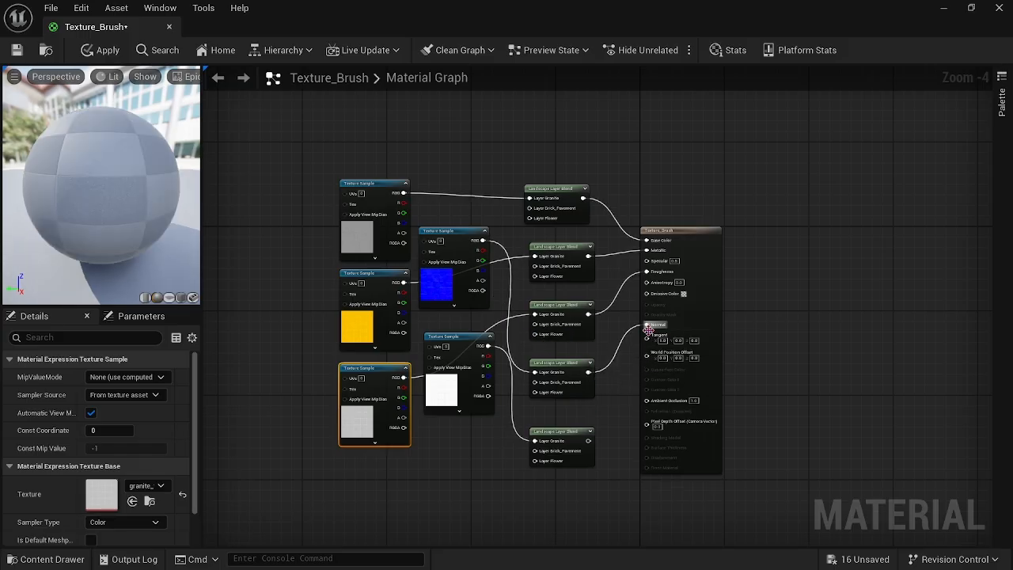
{"action": "left_click_drag", "start_coordinate": [588, 440], "coordinate": [648, 400]}
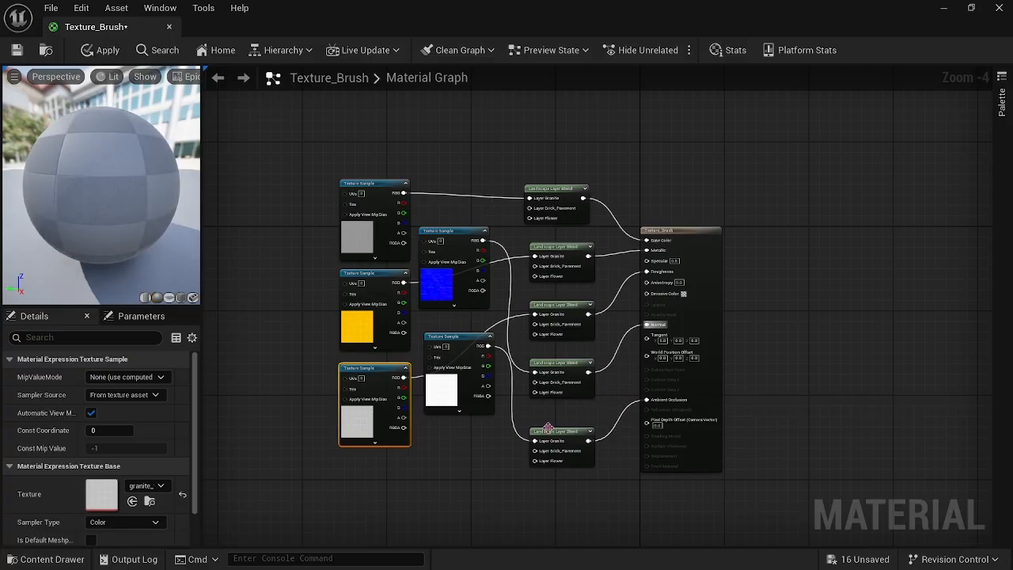
{"action": "left_click", "coordinate": [460, 458]}
Step: Move the five granite texture samples together farther away from the Landscape Layer Blend nodes
{"action": "right_click_drag", "start_coordinate": [458, 469], "coordinate": [535, 436]}
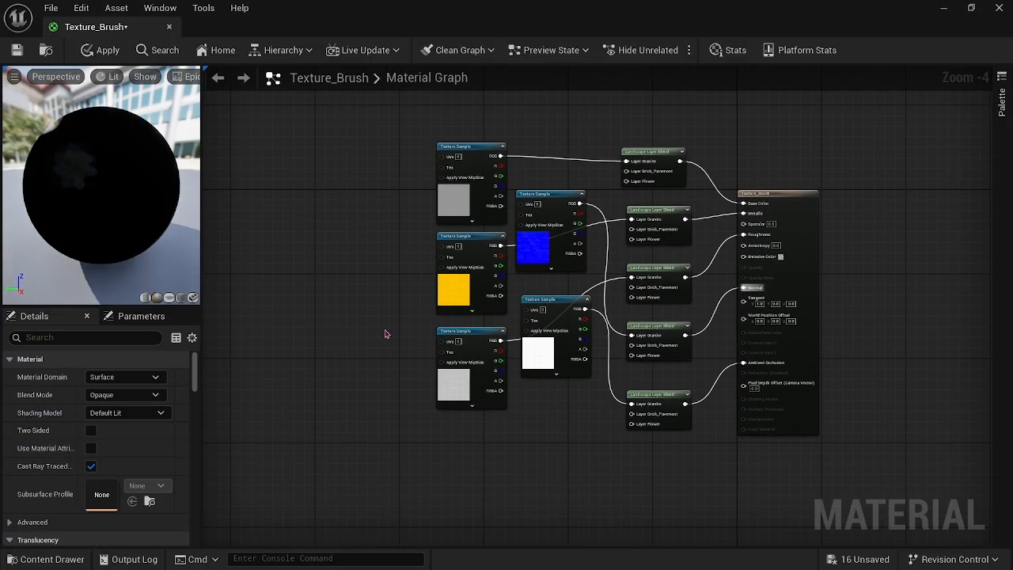
{"action": "right_click_drag", "start_coordinate": [387, 334], "coordinate": [448, 396]}
{"action": "left_click_drag", "start_coordinate": [431, 188], "coordinate": [667, 509]}
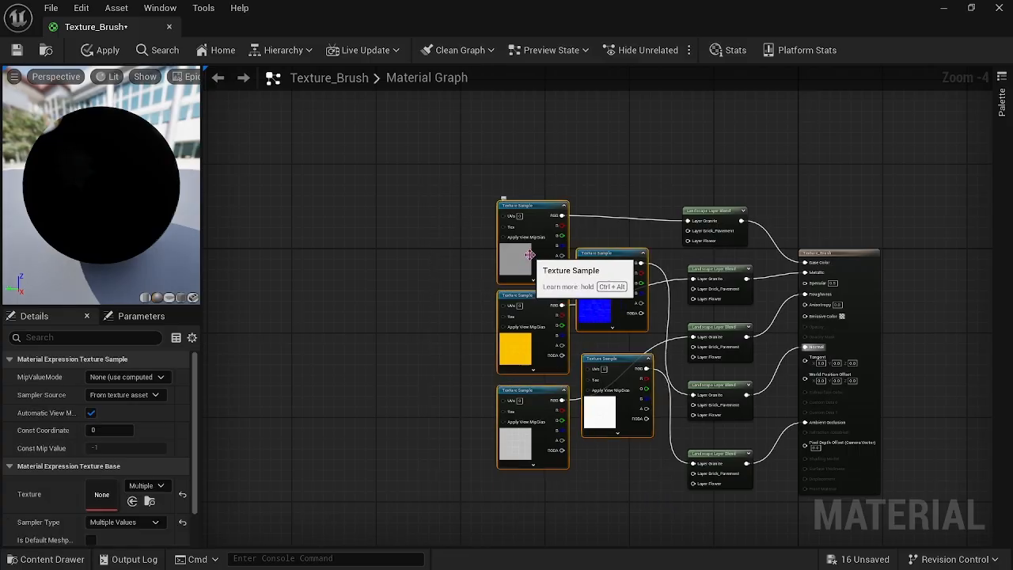
{"action": "left_click_drag", "start_coordinate": [503, 236], "coordinate": [428, 237]}
{"action": "left_click", "coordinate": [388, 300]}
{"action": "left_click_drag", "start_coordinate": [430, 186], "coordinate": [657, 511]}
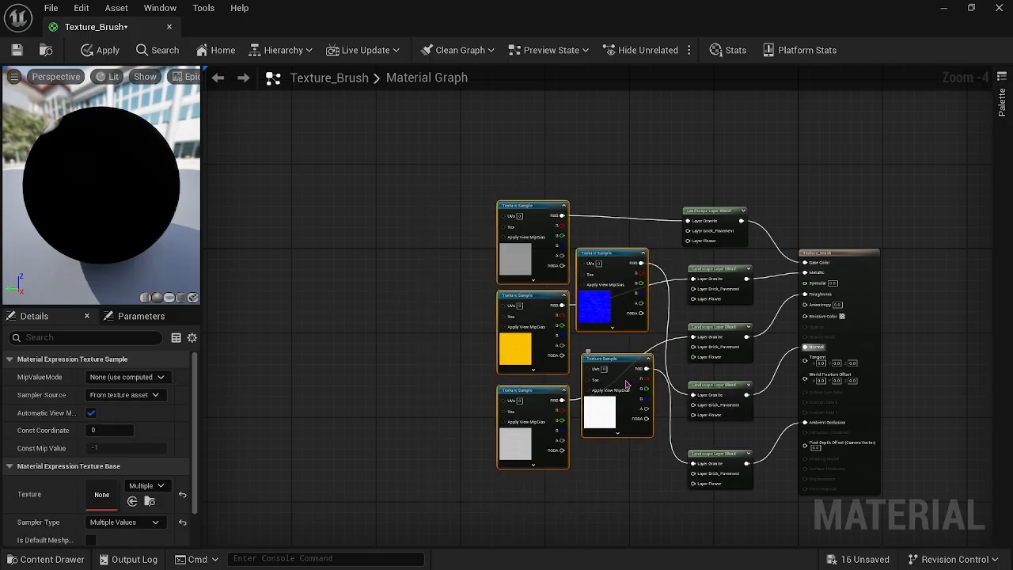
{"action": "left_click_drag", "start_coordinate": [631, 388], "coordinate": [576, 393]}
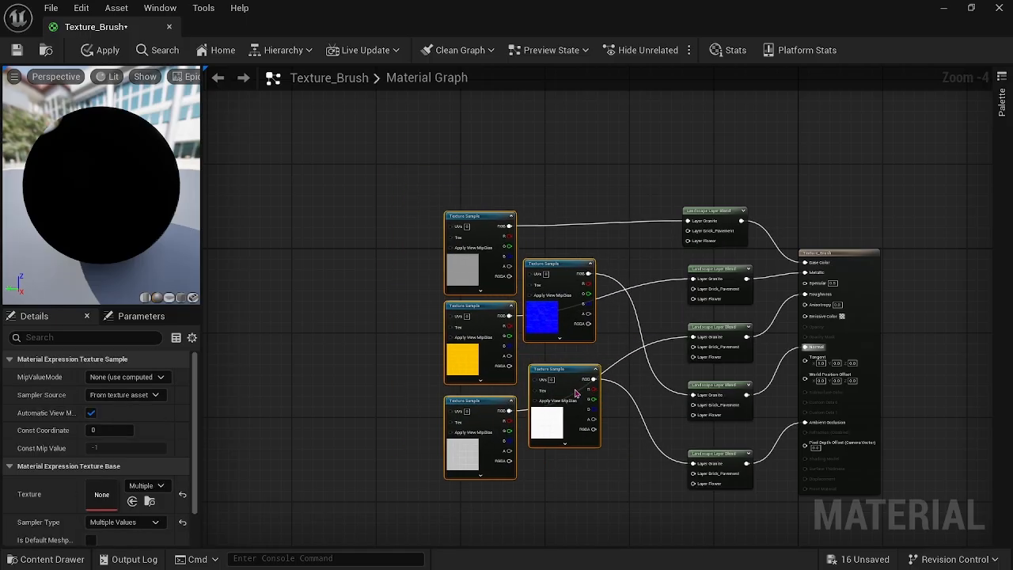
Step: Add a comment titled Granite and resize its box to enclose the five granite texture samples
{"action": "left_click", "coordinate": [474, 191]}
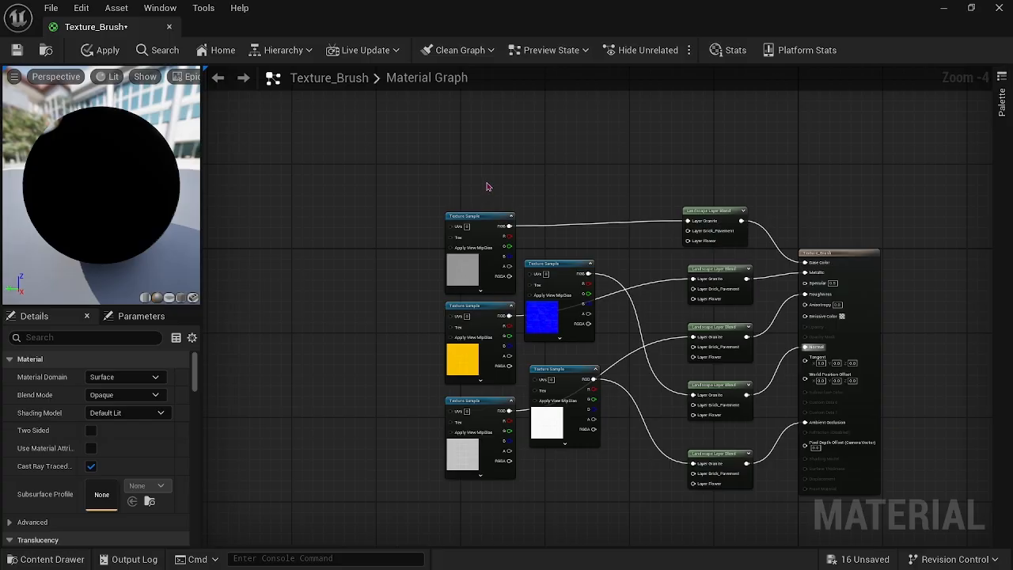
{"action": "key", "text": "c"}
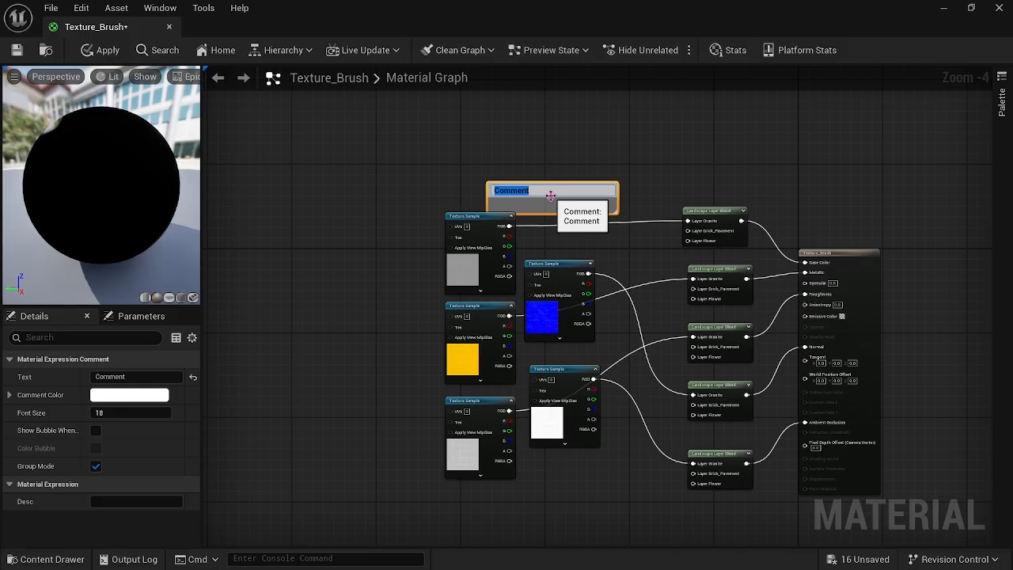
{"action": "type", "text": "Granite"}
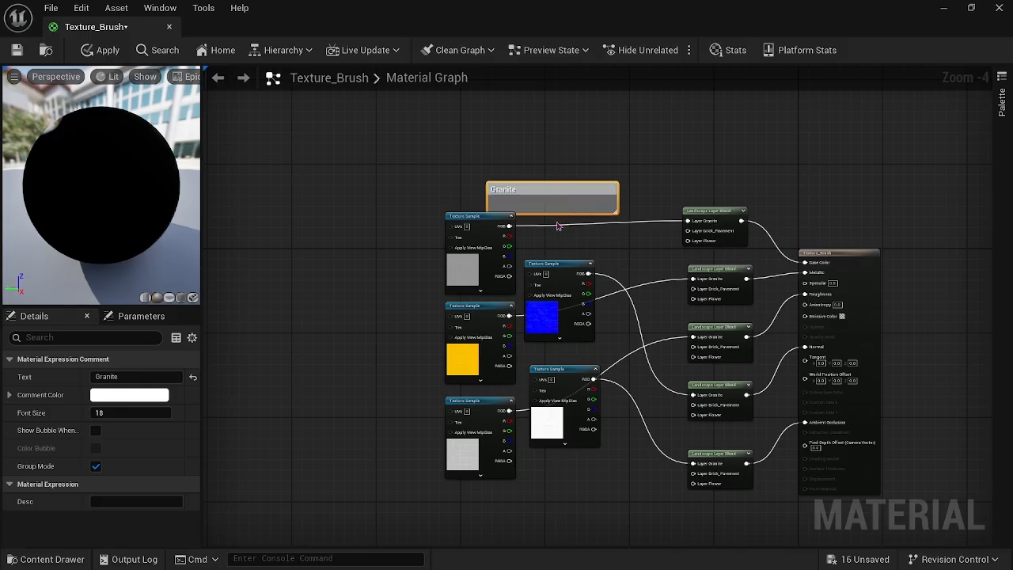
{"action": "left_click_drag", "start_coordinate": [555, 212], "coordinate": [553, 512]}
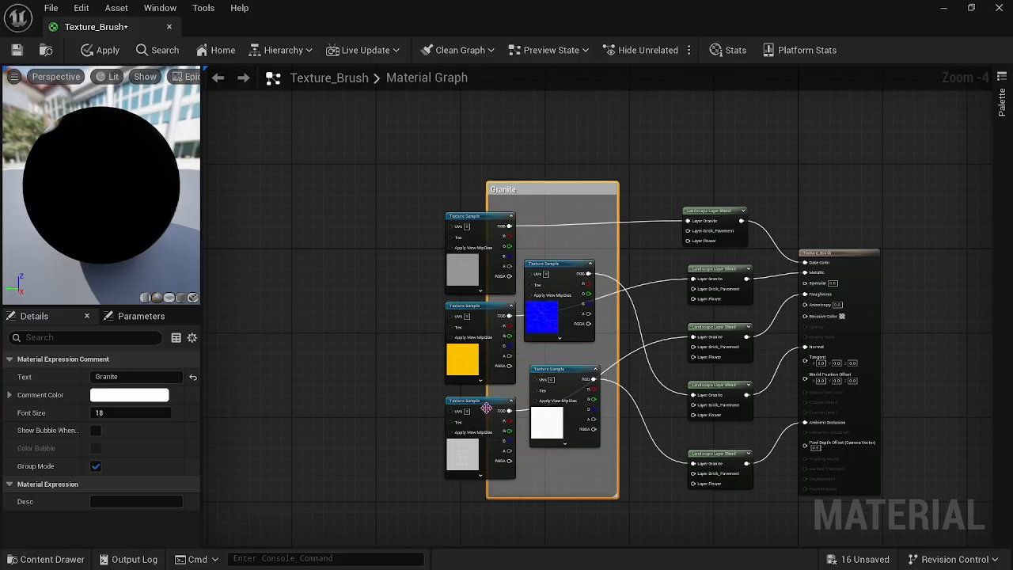
{"action": "left_click_drag", "start_coordinate": [488, 391], "coordinate": [434, 386]}
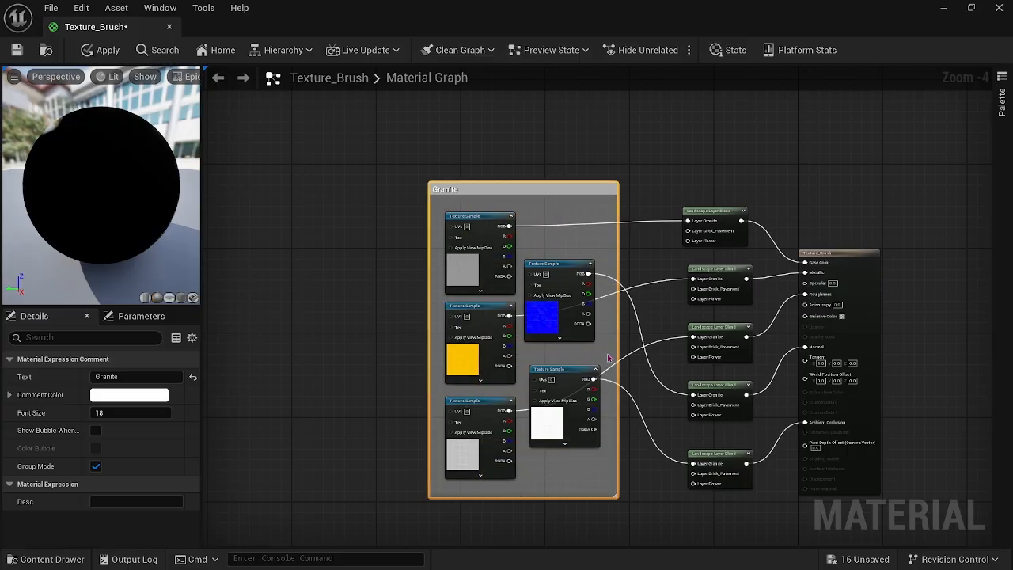
{"action": "left_click_drag", "start_coordinate": [618, 352], "coordinate": [608, 352]}
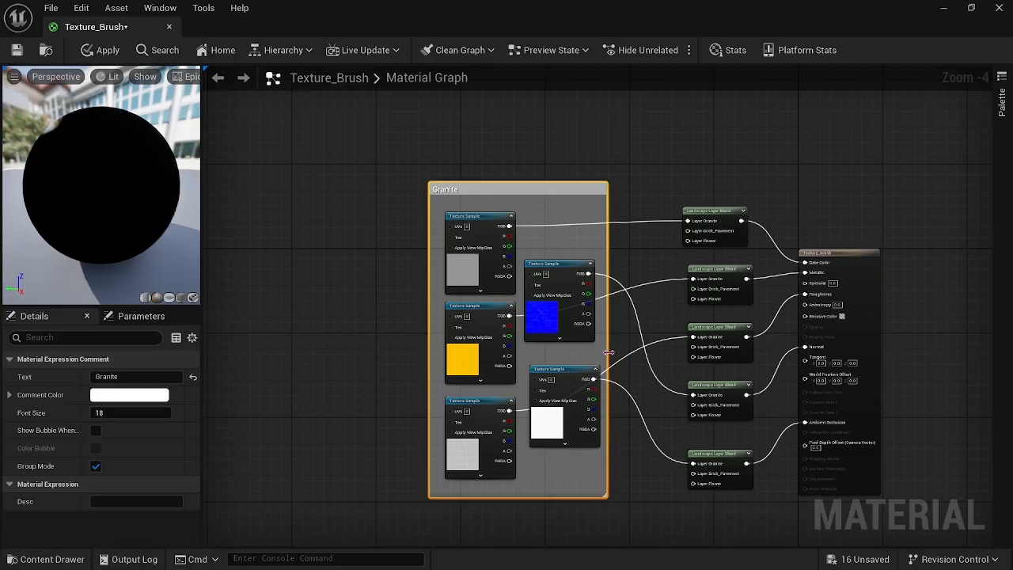
{"action": "left_click", "coordinate": [303, 352]}
Step: Add the five brick_pavement_02 textures (ao, arm, diff, nor_gl, rough) to the graph, in the empty space beside the Granite group
{"action": "right_click_drag", "start_coordinate": [303, 352], "coordinate": [363, 340]}
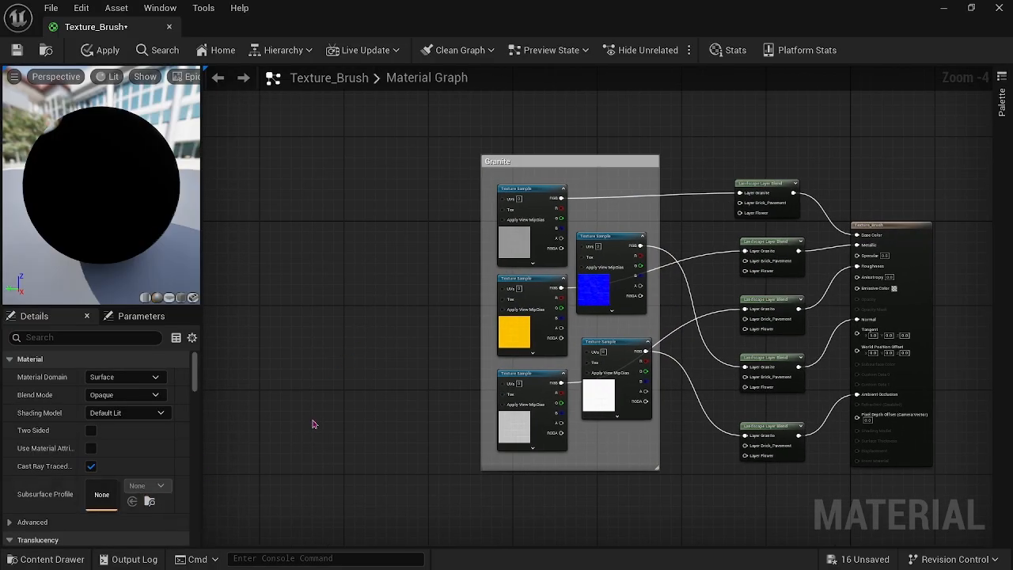
{"action": "right_click_drag", "start_coordinate": [357, 406], "coordinate": [443, 391]}
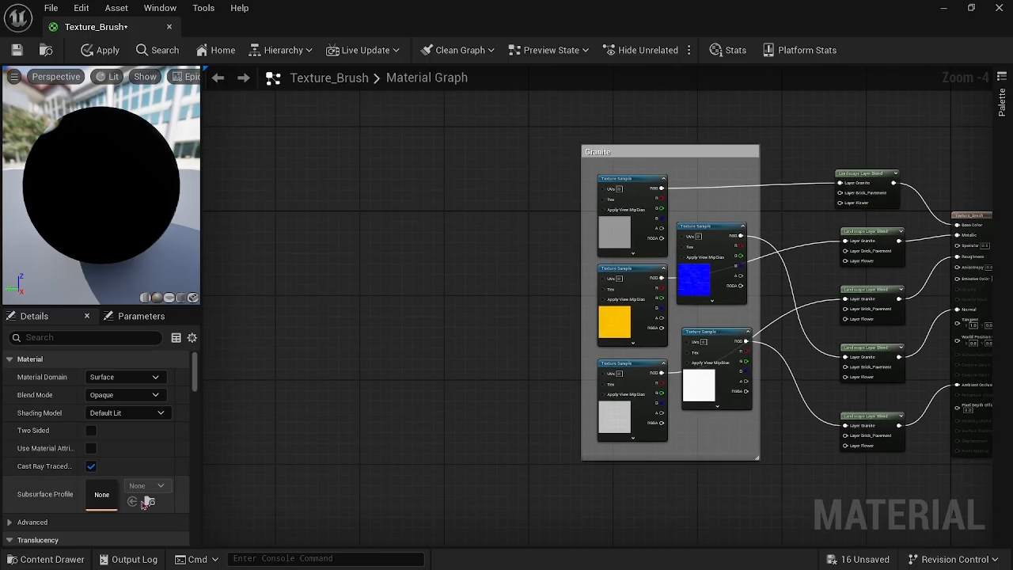
{"action": "left_click", "coordinate": [49, 557]}
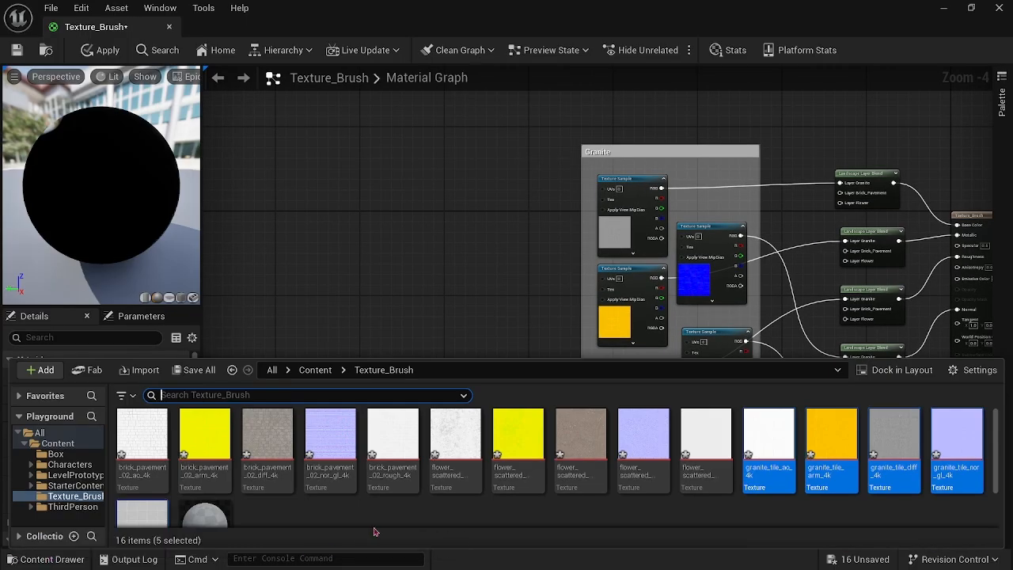
{"action": "left_click", "coordinate": [151, 453]}
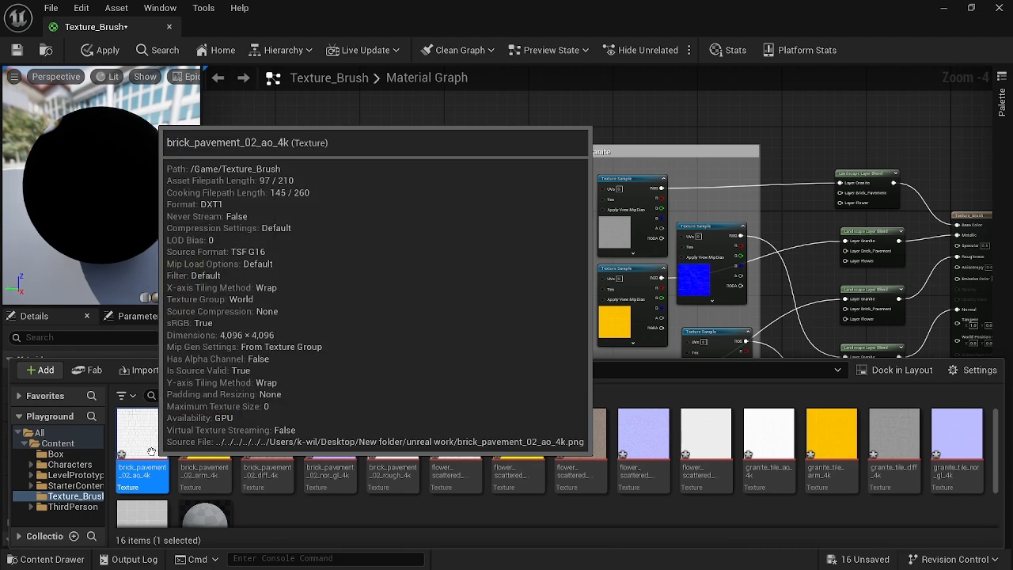
{"action": "left_click", "coordinate": [393, 447], "text": "shift"}
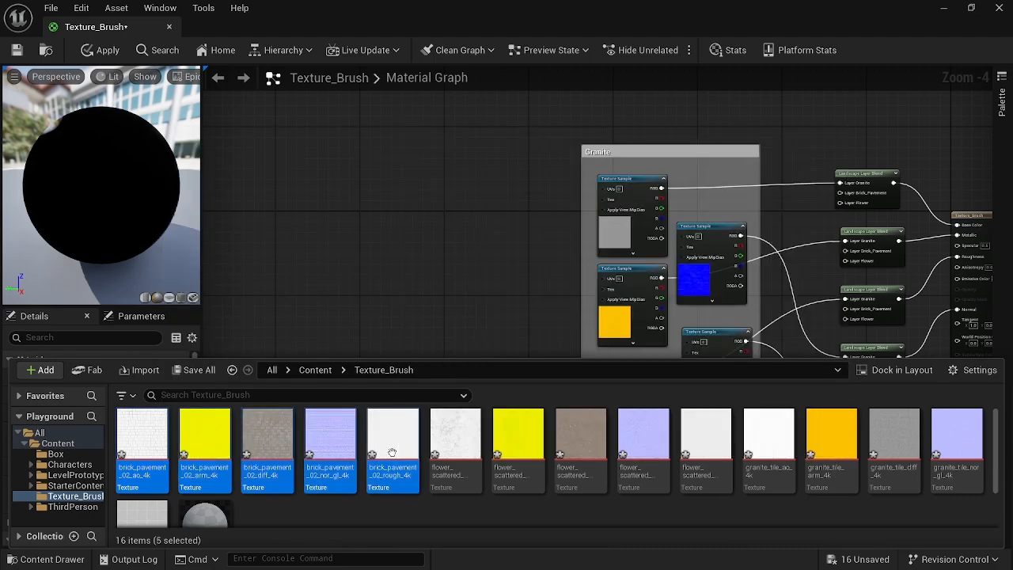
{"action": "left_click_drag", "start_coordinate": [357, 448], "coordinate": [337, 137]}
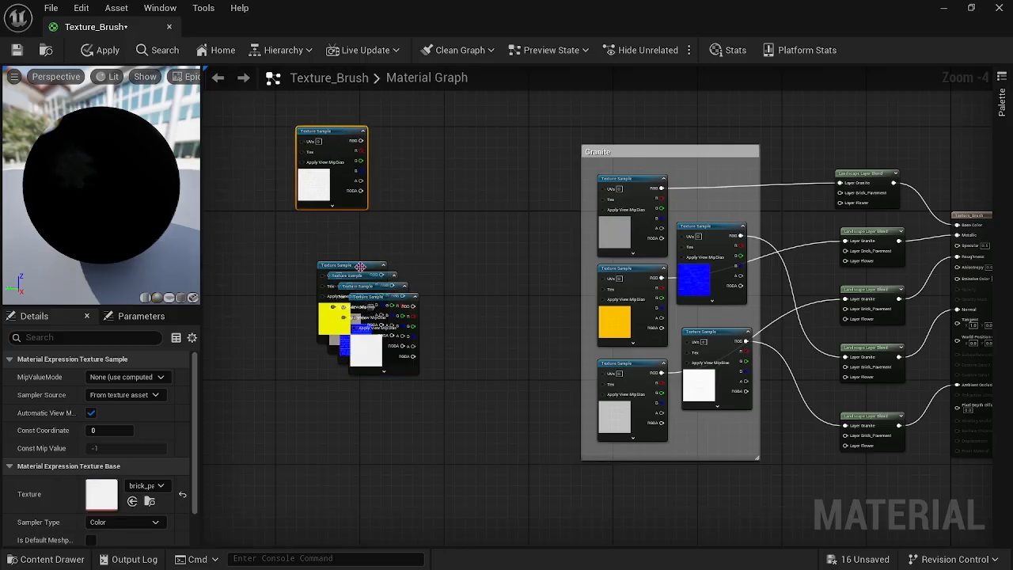
Step: Spread the overlapping brick pavement texture samples apart so that each node is separate
{"action": "left_click_drag", "start_coordinate": [360, 267], "coordinate": [425, 196]}
{"action": "left_click_drag", "start_coordinate": [380, 280], "coordinate": [275, 264]}
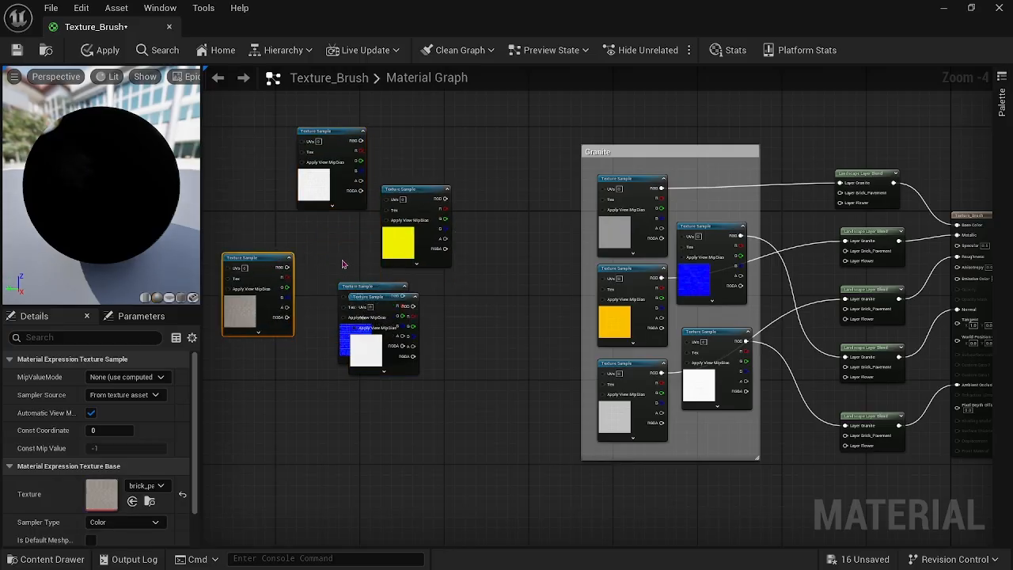
{"action": "left_click_drag", "start_coordinate": [372, 297], "coordinate": [510, 436]}
{"action": "left_click_drag", "start_coordinate": [373, 285], "coordinate": [514, 218]}
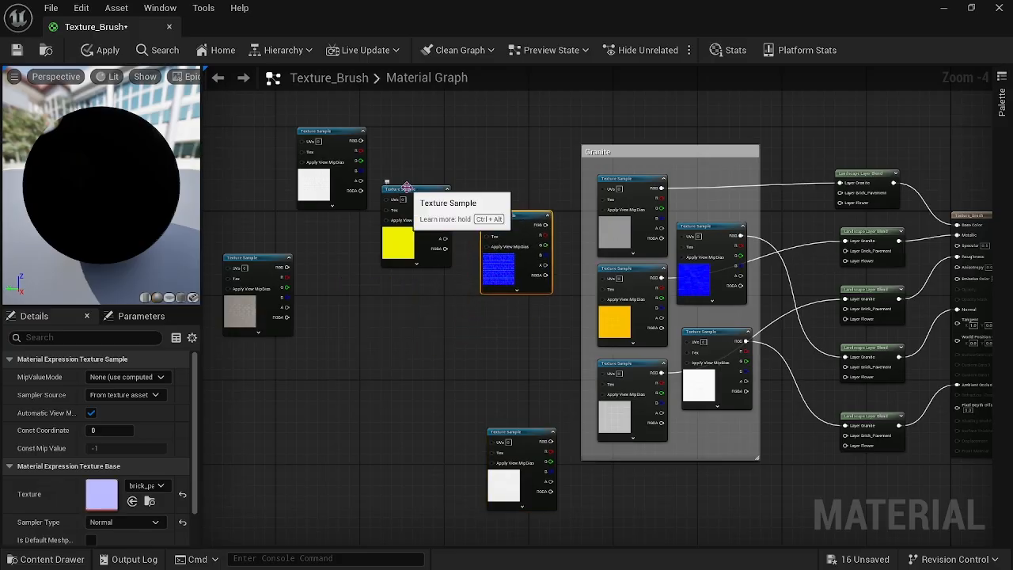
{"action": "left_click_drag", "start_coordinate": [416, 190], "coordinate": [335, 264]}
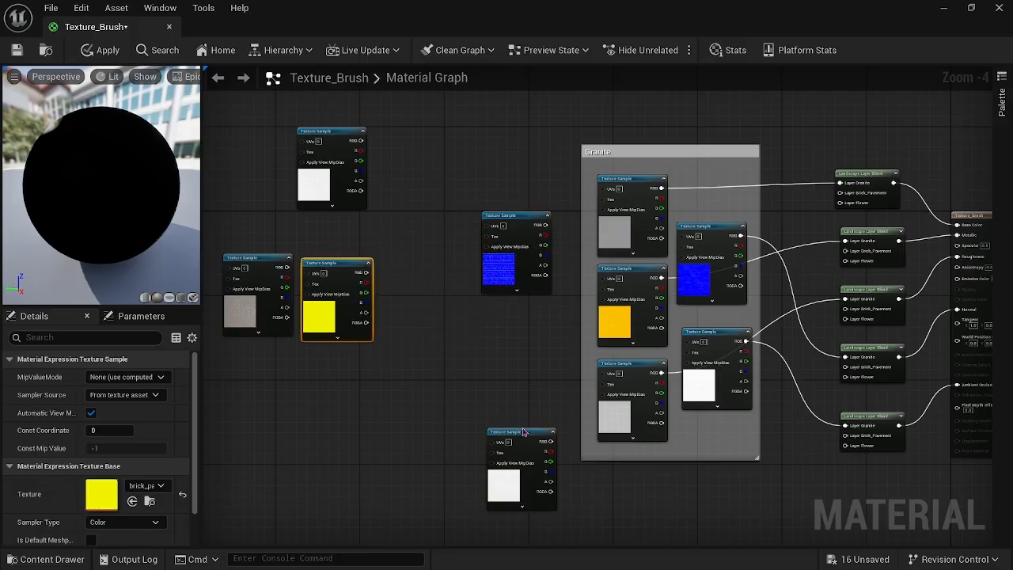
{"action": "left_click_drag", "start_coordinate": [519, 432], "coordinate": [330, 363]}
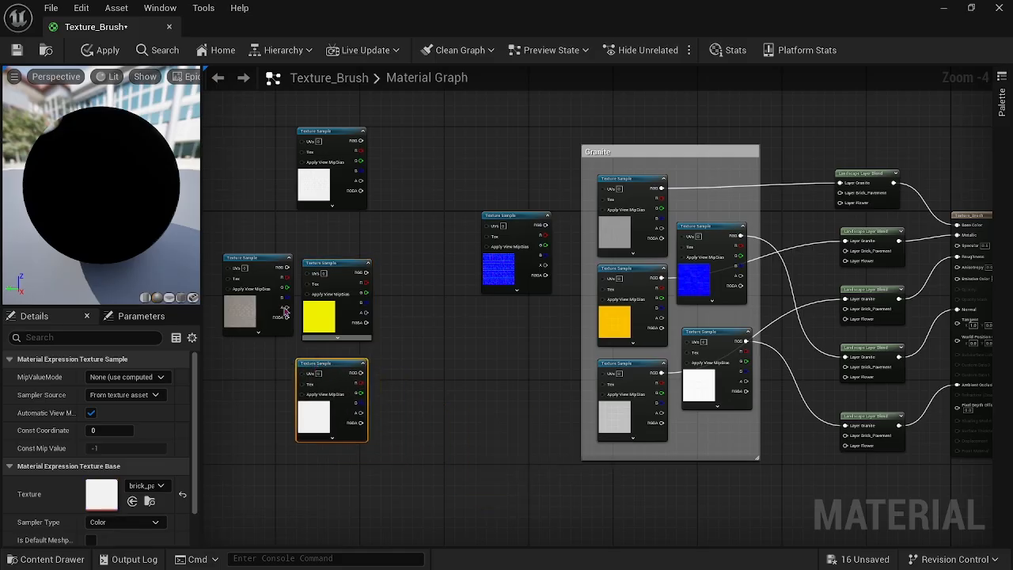
Step: Arrange the brick pavement samples in two columns: diffuse, ARM and roughness in the first, normal and AO in the second
{"action": "left_click", "coordinate": [260, 258]}
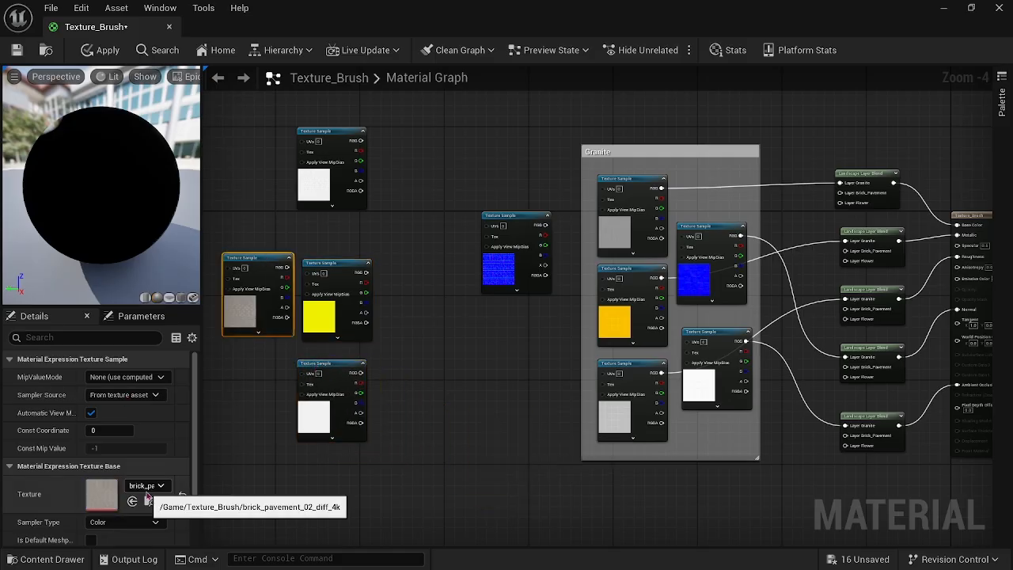
{"action": "left_click_drag", "start_coordinate": [258, 258], "coordinate": [468, 372]}
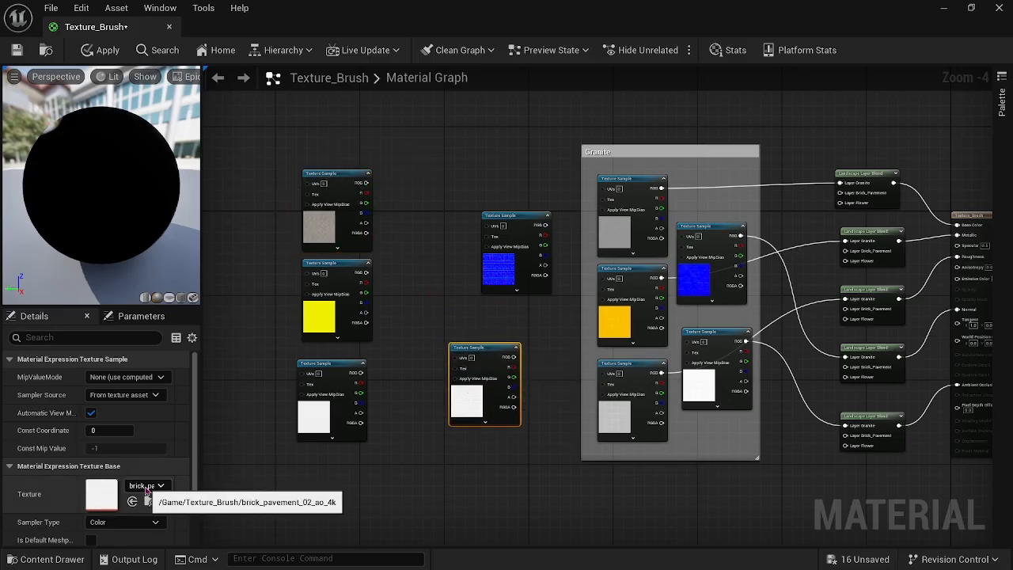
{"action": "left_click", "coordinate": [340, 363]}
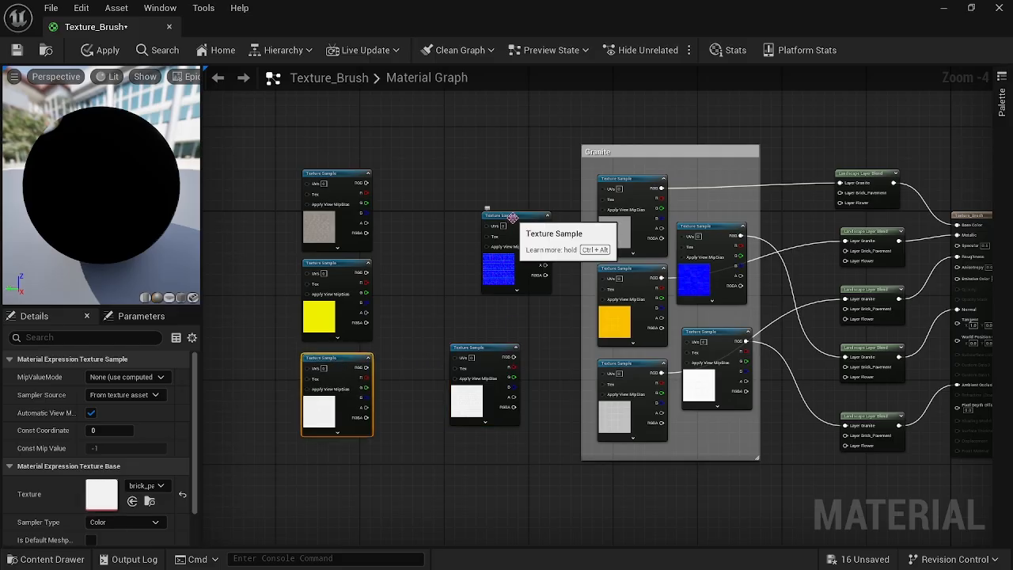
{"action": "left_click_drag", "start_coordinate": [514, 227], "coordinate": [434, 224]}
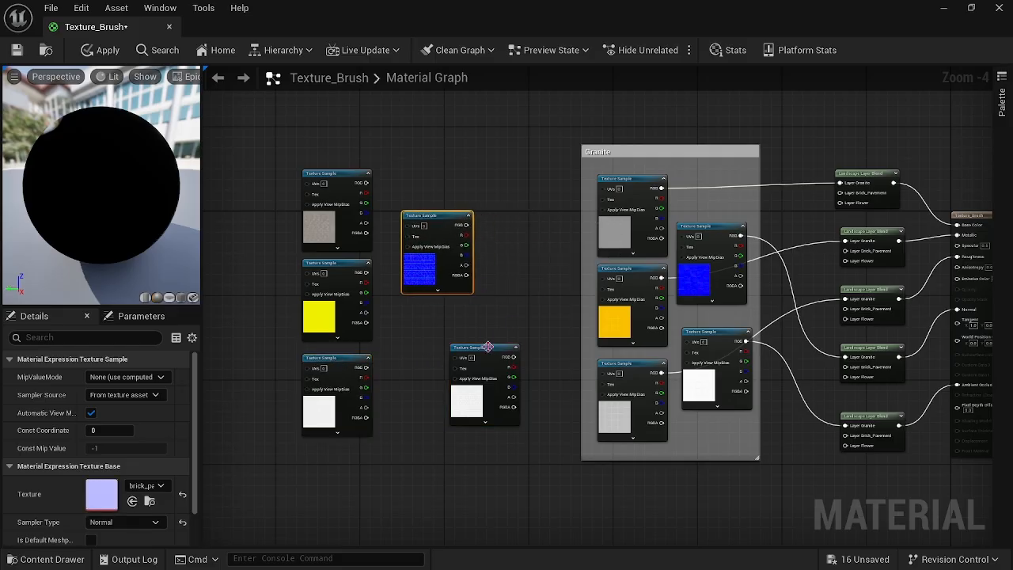
{"action": "left_click_drag", "start_coordinate": [488, 347], "coordinate": [439, 332]}
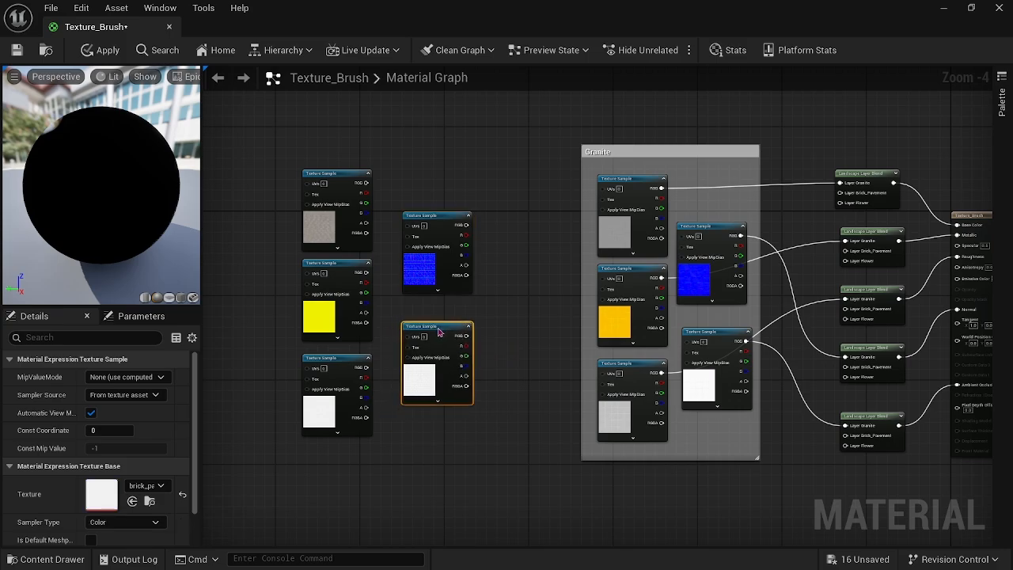
{"action": "left_click", "coordinate": [498, 324]}
Step: Connect the RGB outputs of the brick pavement diffuse, ARM, roughness, normal and AO samples to Layer Brick_Pavement on the five blend nodes, in that order
{"action": "right_click_drag", "start_coordinate": [538, 291], "coordinate": [510, 307]}
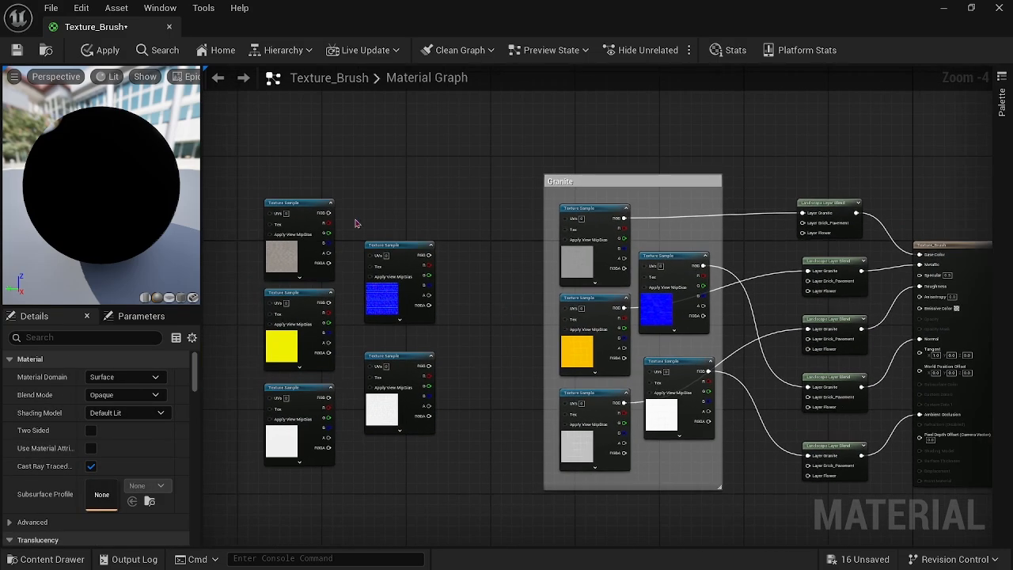
{"action": "left_click", "coordinate": [304, 205]}
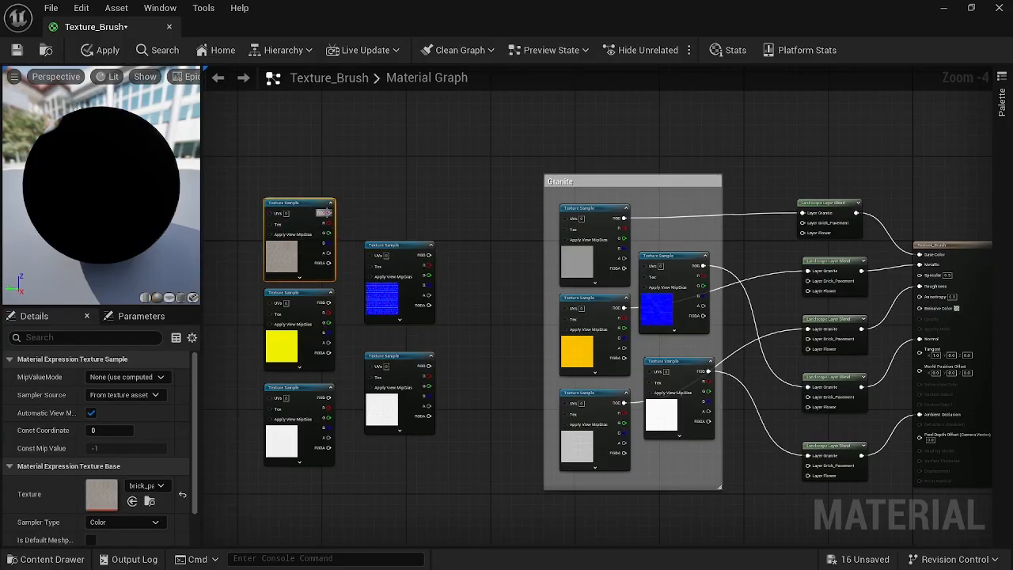
{"action": "left_click_drag", "start_coordinate": [323, 212], "coordinate": [807, 228]}
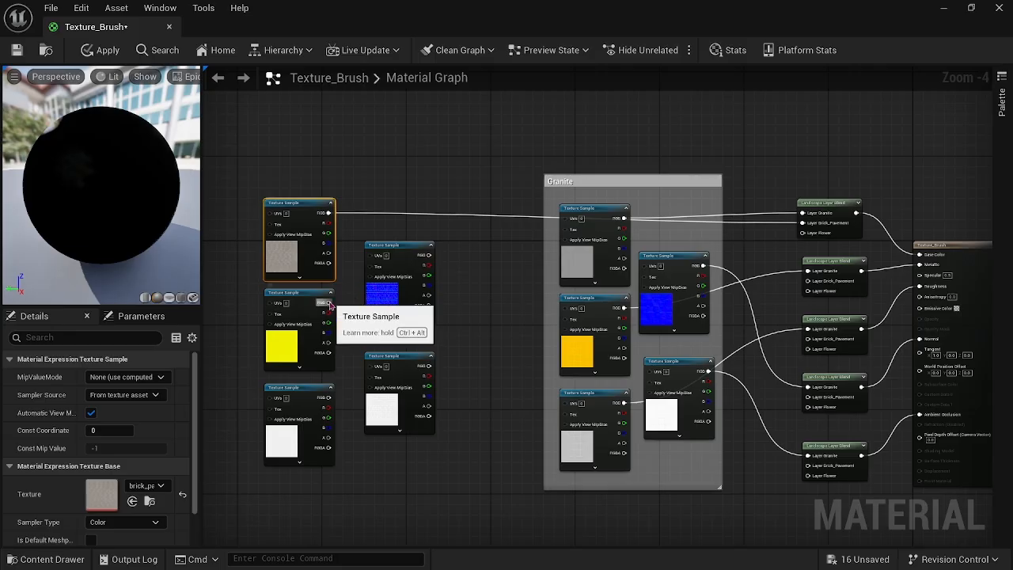
{"action": "left_click_drag", "start_coordinate": [329, 302], "coordinate": [810, 283]}
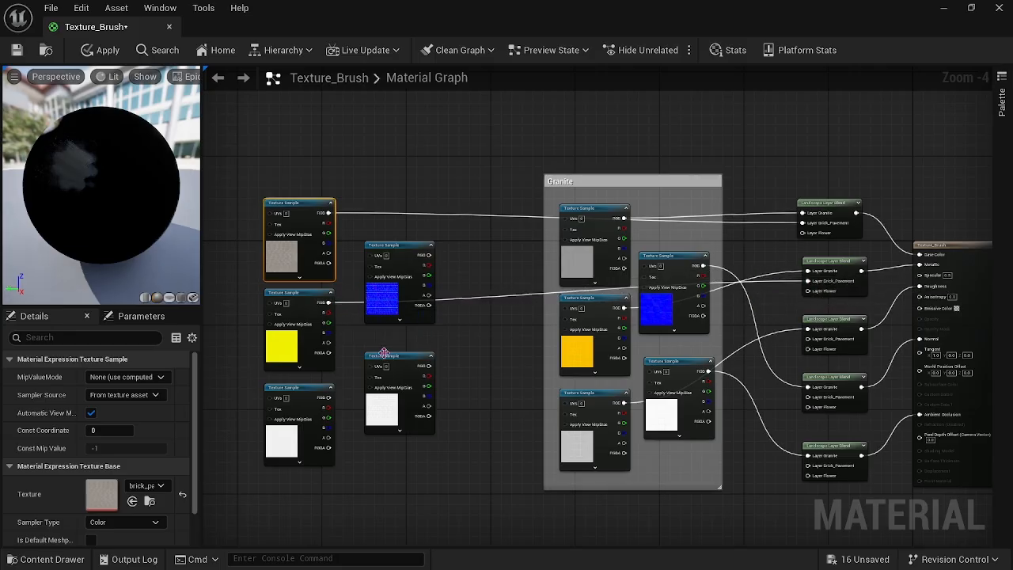
{"action": "left_click_drag", "start_coordinate": [330, 397], "coordinate": [808, 342]}
{"action": "left_click_drag", "start_coordinate": [427, 255], "coordinate": [808, 396]}
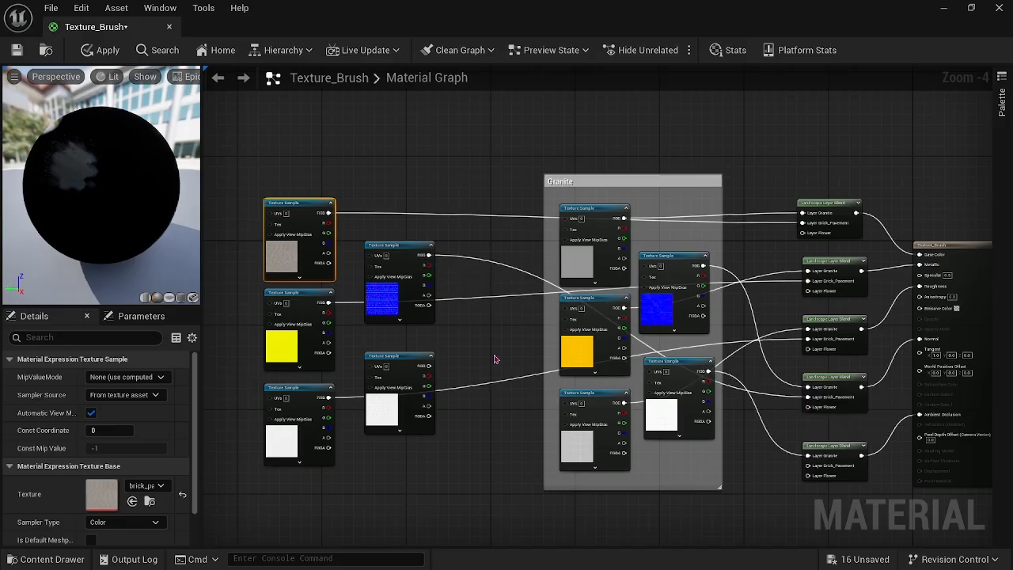
{"action": "left_click_drag", "start_coordinate": [430, 365], "coordinate": [807, 465]}
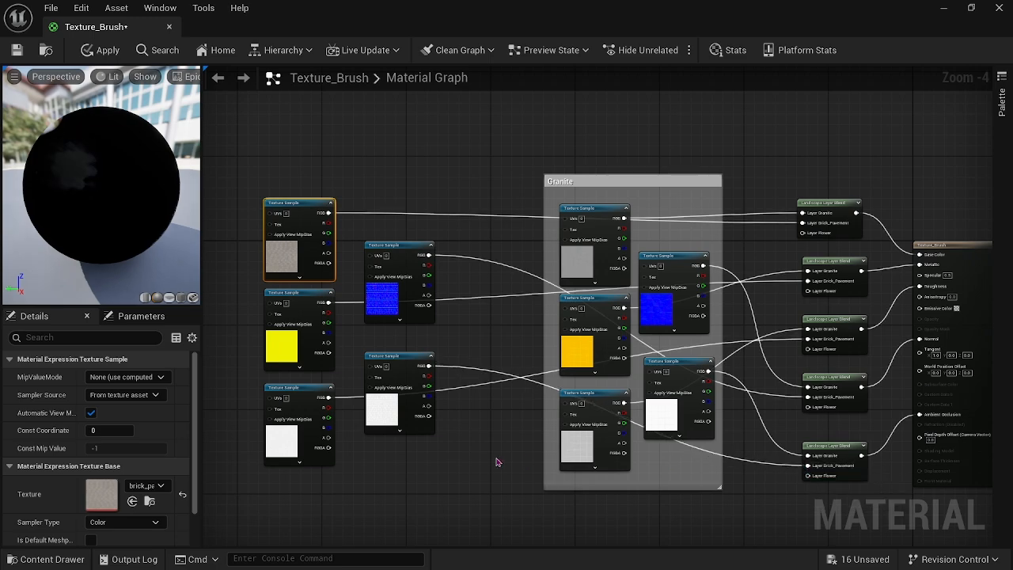
Step: Add a comment titled Brick Pavement and resize its box around the five brick pavement texture samples
{"action": "right_click_drag", "start_coordinate": [496, 461], "coordinate": [631, 464]}
{"action": "left_click", "coordinate": [470, 179]}
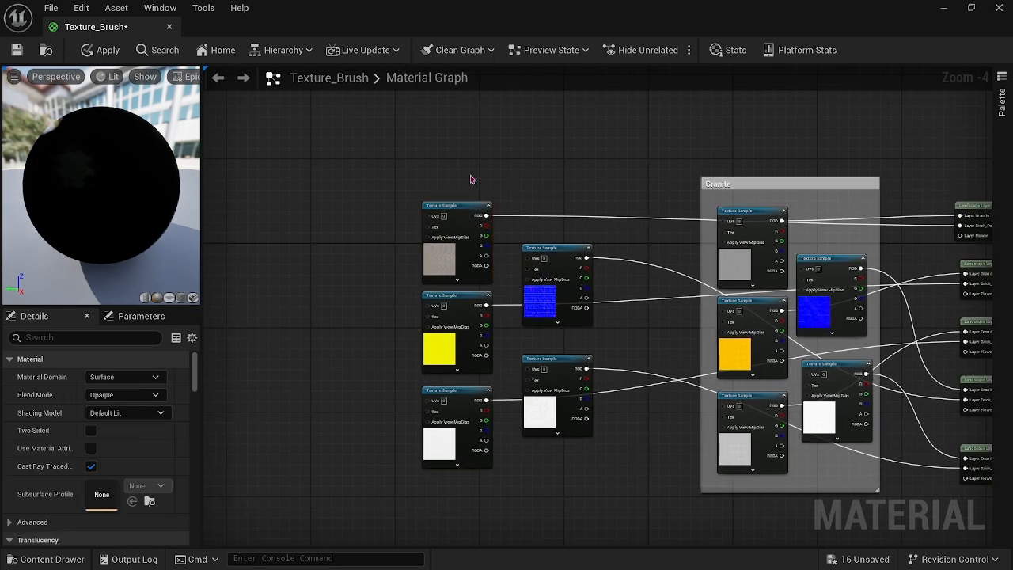
{"action": "key", "text": "c"}
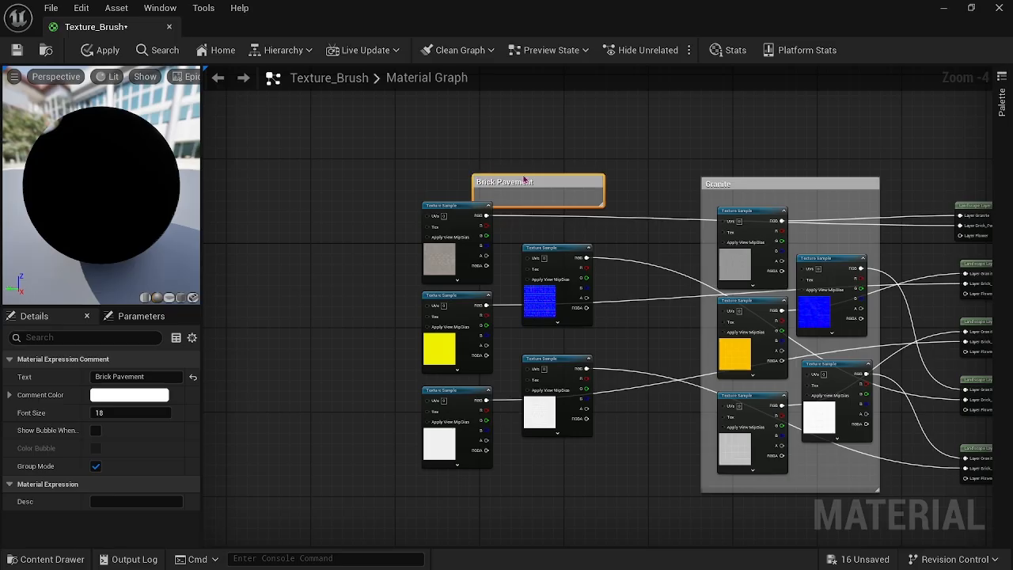
{"action": "left_click_drag", "start_coordinate": [557, 182], "coordinate": [549, 468]}
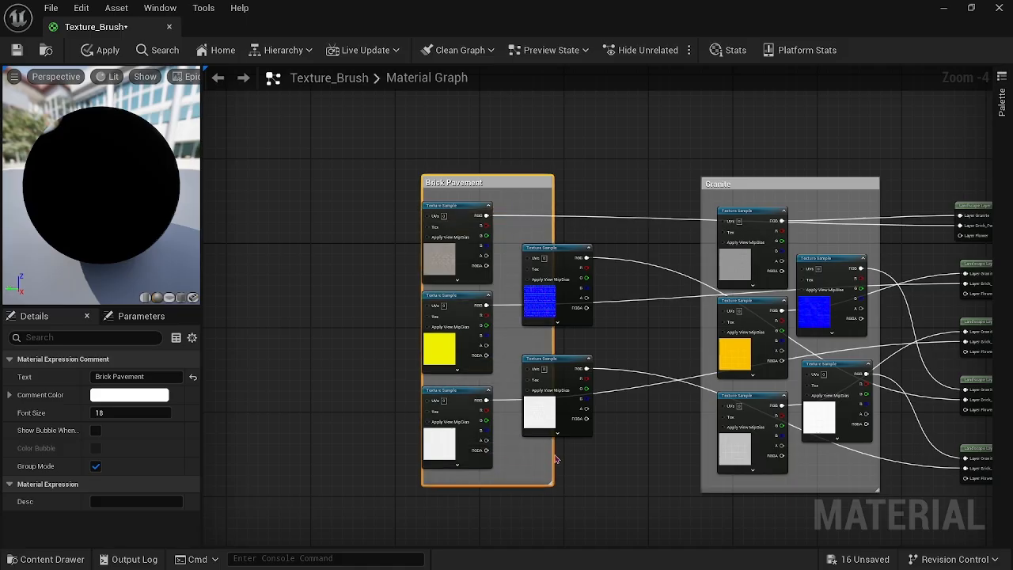
{"action": "left_click", "coordinate": [554, 459]}
{"action": "left_click", "coordinate": [496, 183]}
{"action": "left_click_drag", "start_coordinate": [552, 220], "coordinate": [602, 229]}
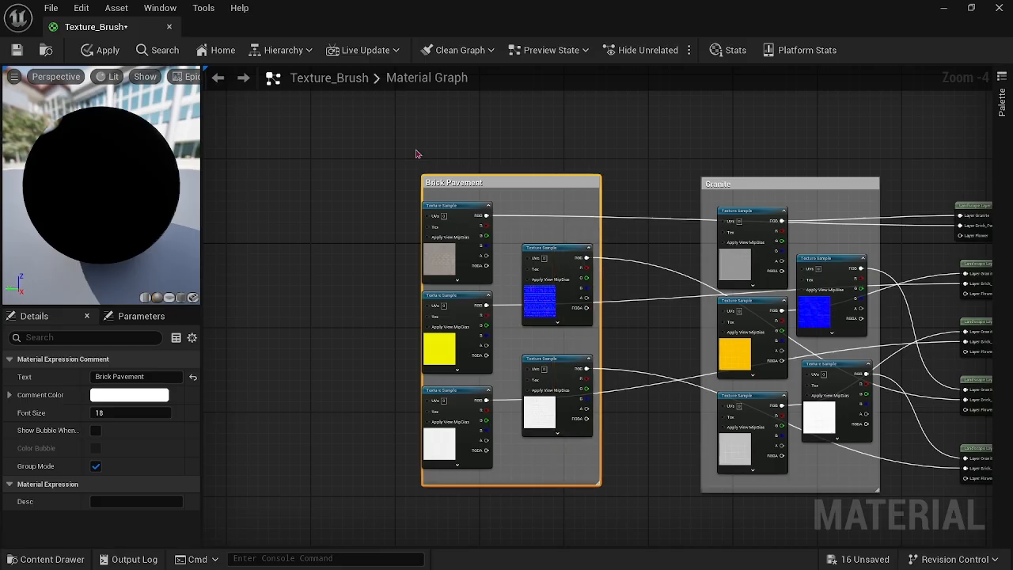
Step: Extend the Brick Pavement comment box around its samples and move the whole group closer to the Granite group
{"action": "left_click_drag", "start_coordinate": [417, 195], "coordinate": [620, 479]}
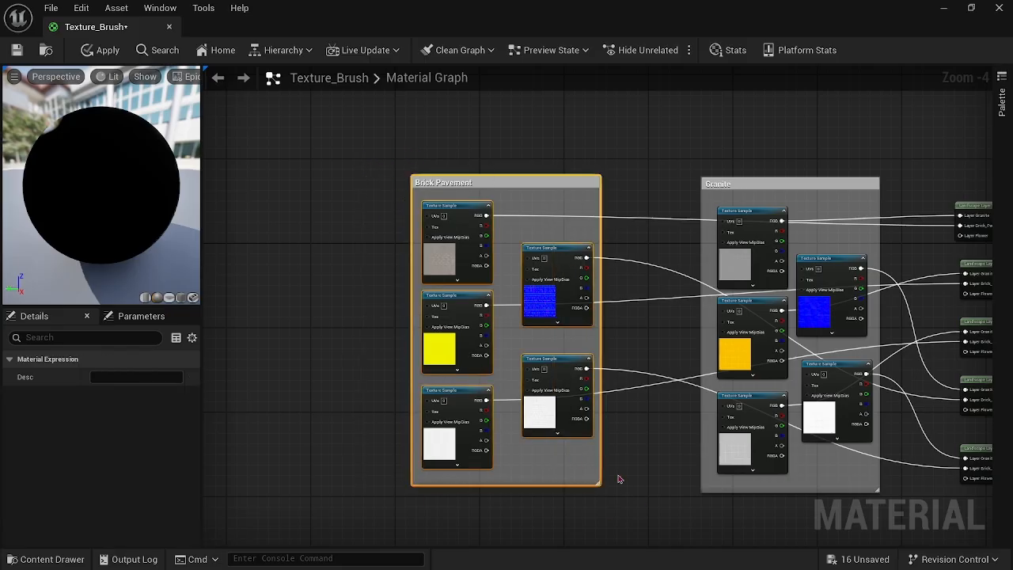
{"action": "left_click", "coordinate": [522, 346]}
{"action": "left_click_drag", "start_coordinate": [354, 153], "coordinate": [639, 471]}
{"action": "left_click_drag", "start_coordinate": [558, 353], "coordinate": [615, 361]}
{"action": "left_click", "coordinate": [356, 362]}
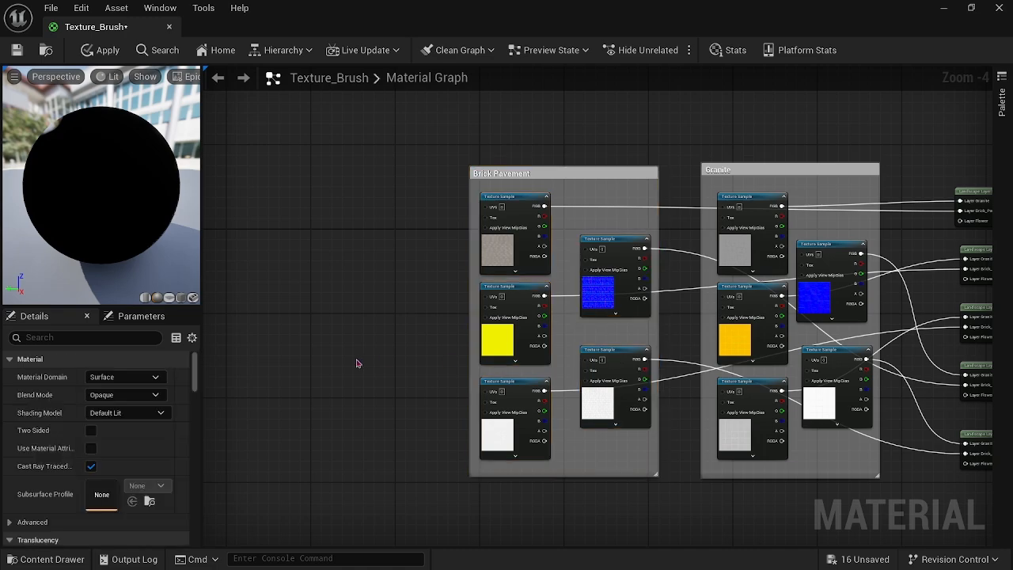
Step: Add the five flower_scattered textures from the Texture_Brush folder to the graph beside the Brick Pavement group
{"action": "right_click_drag", "start_coordinate": [316, 422], "coordinate": [387, 420]}
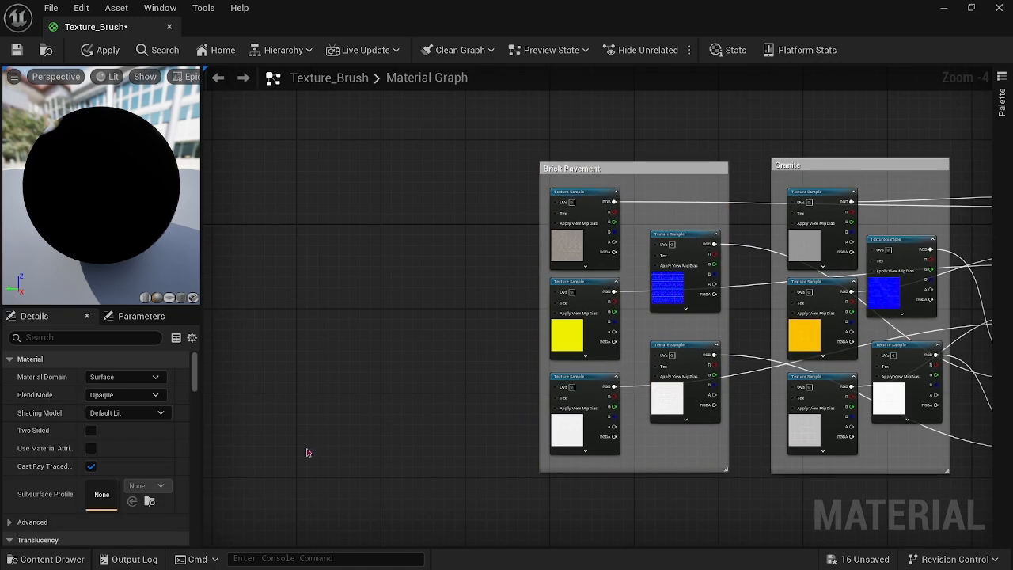
{"action": "left_click", "coordinate": [30, 562]}
{"action": "left_click", "coordinate": [448, 443]}
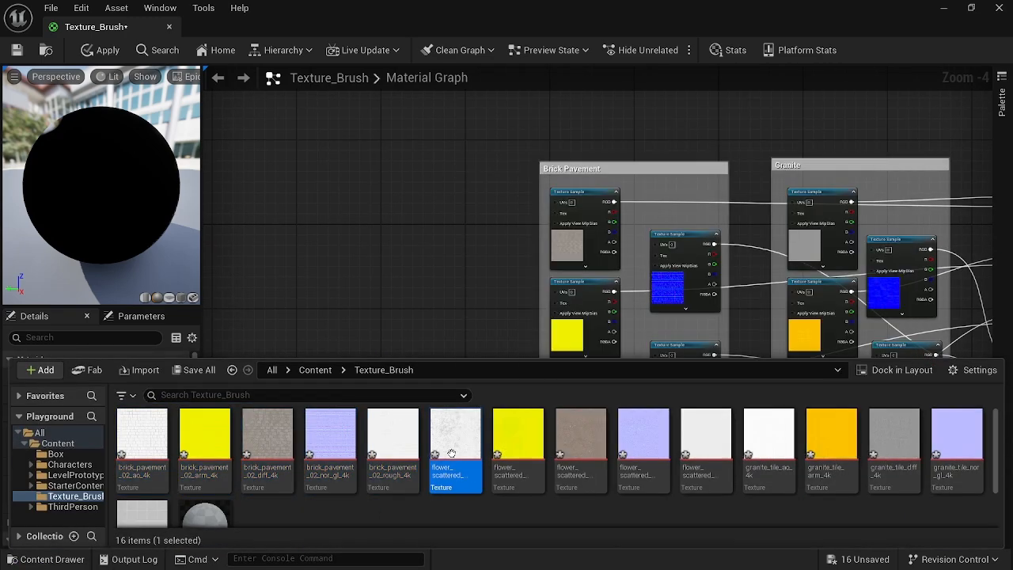
{"action": "left_click", "coordinate": [705, 443], "text": "shift"}
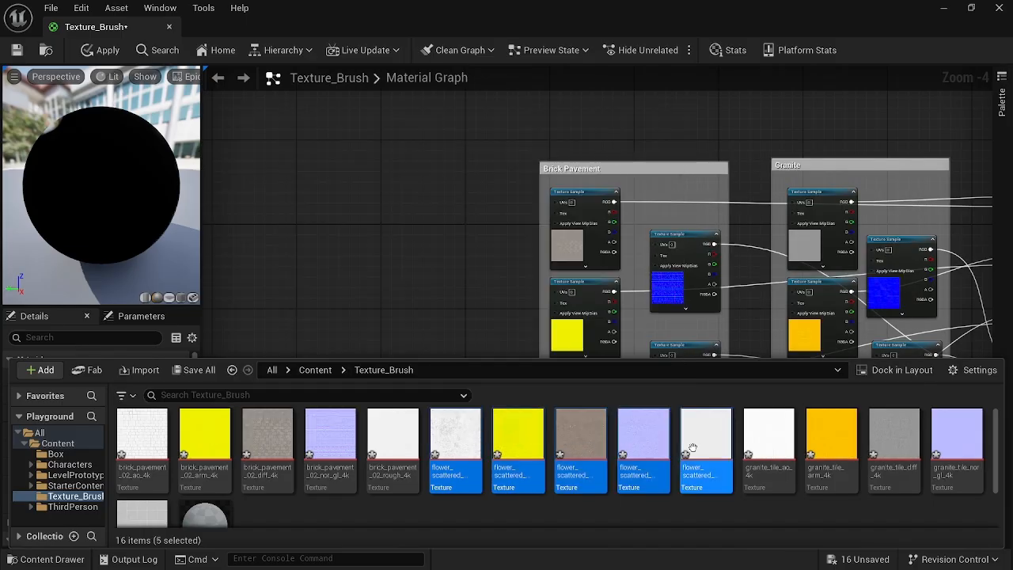
{"action": "left_click_drag", "start_coordinate": [706, 443], "coordinate": [417, 285]}
Step: Spread the overlapping flower texture samples apart so that each node is separate
{"action": "left_click", "coordinate": [374, 395]}
{"action": "left_click_drag", "start_coordinate": [356, 256], "coordinate": [427, 147]}
{"action": "left_click_drag", "start_coordinate": [347, 251], "coordinate": [379, 433]}
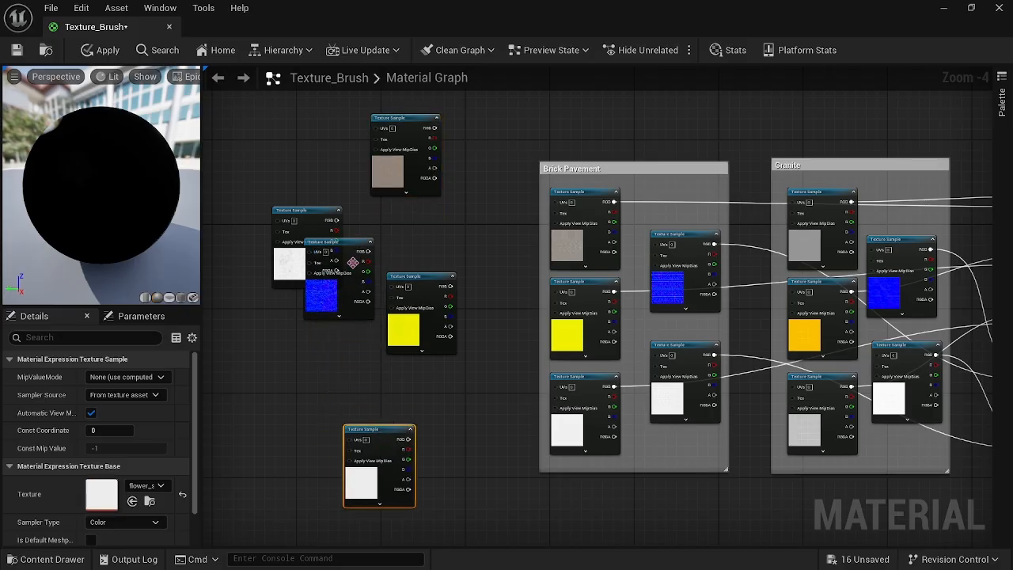
{"action": "left_click_drag", "start_coordinate": [351, 244], "coordinate": [279, 414]}
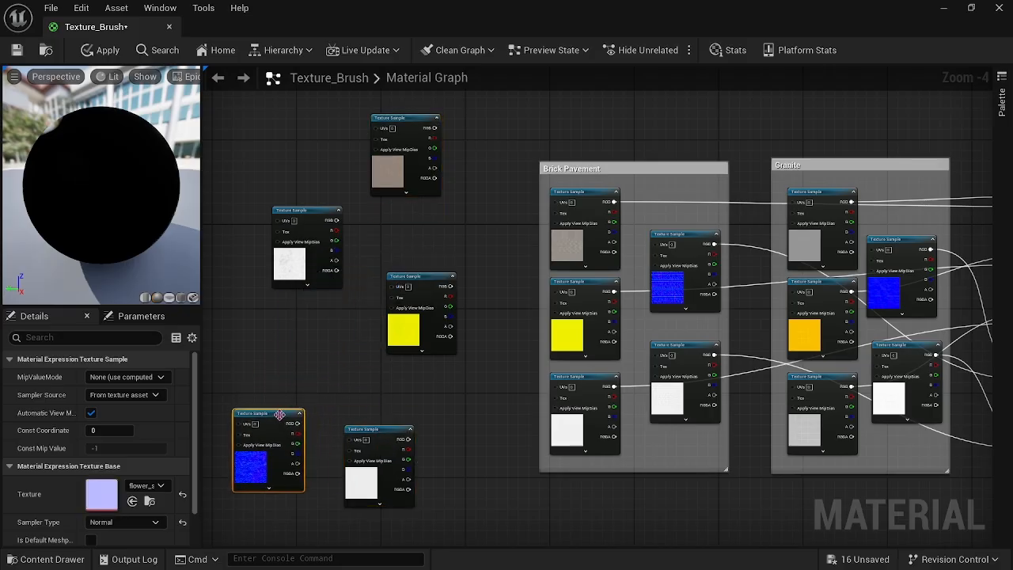
Step: Arrange the flower samples in two columns: diffuse, ARM and roughness in the first, normal and AO in the second
{"action": "left_click", "coordinate": [371, 152]}
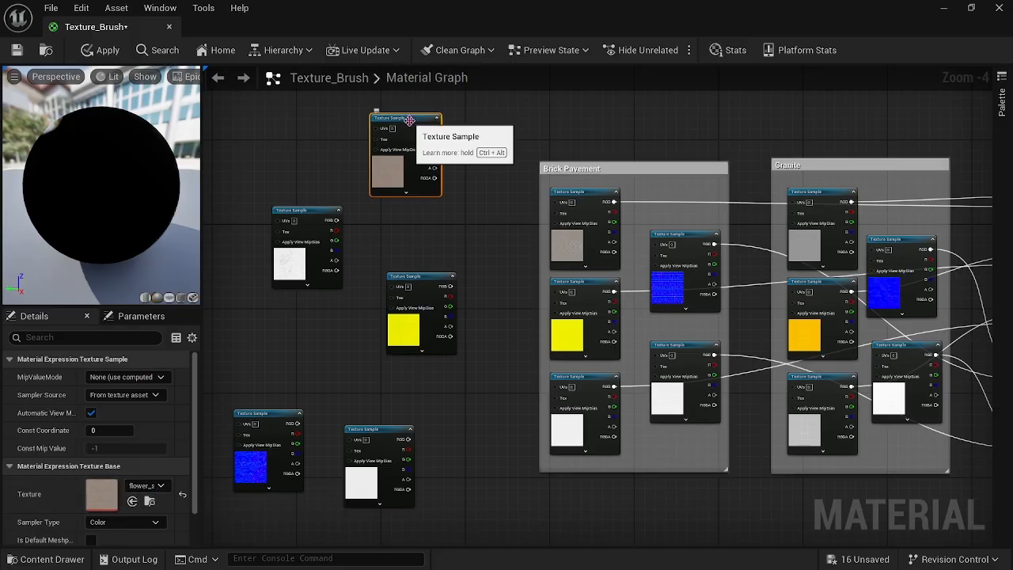
{"action": "left_click_drag", "start_coordinate": [403, 121], "coordinate": [363, 196]}
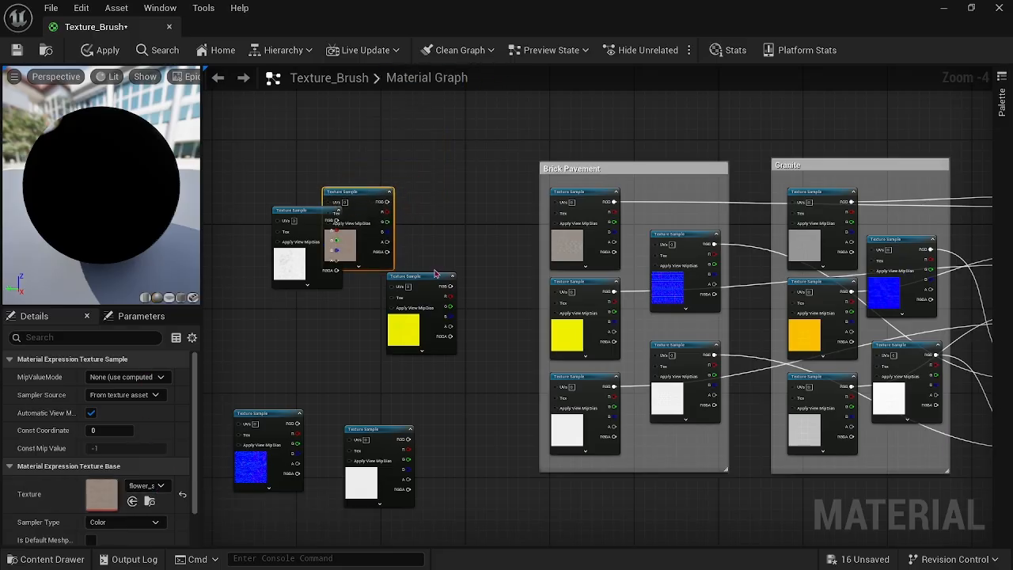
{"action": "left_click_drag", "start_coordinate": [434, 273], "coordinate": [366, 297]}
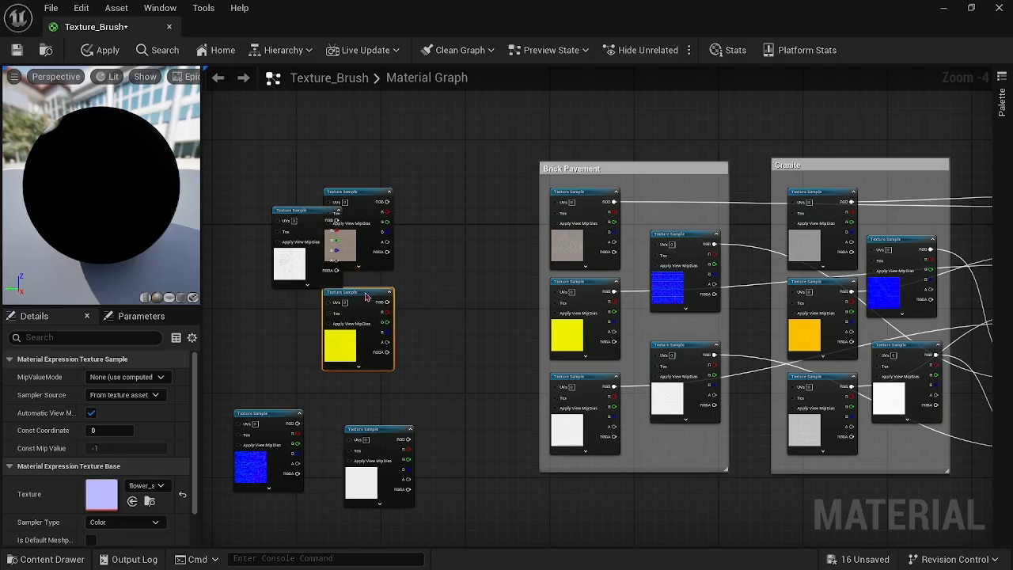
{"action": "left_click", "coordinate": [291, 220]}
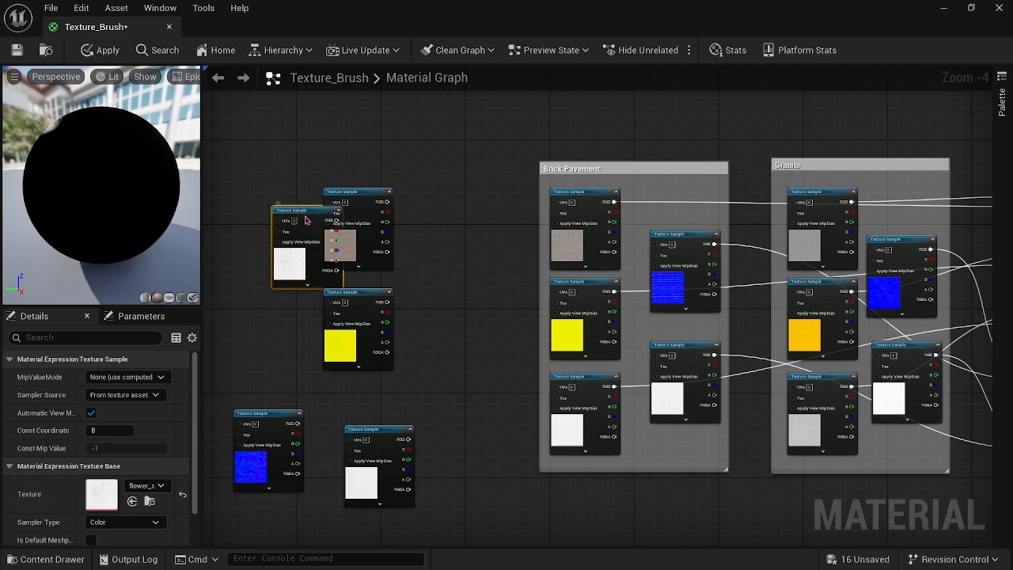
{"action": "left_click_drag", "start_coordinate": [303, 213], "coordinate": [455, 360]}
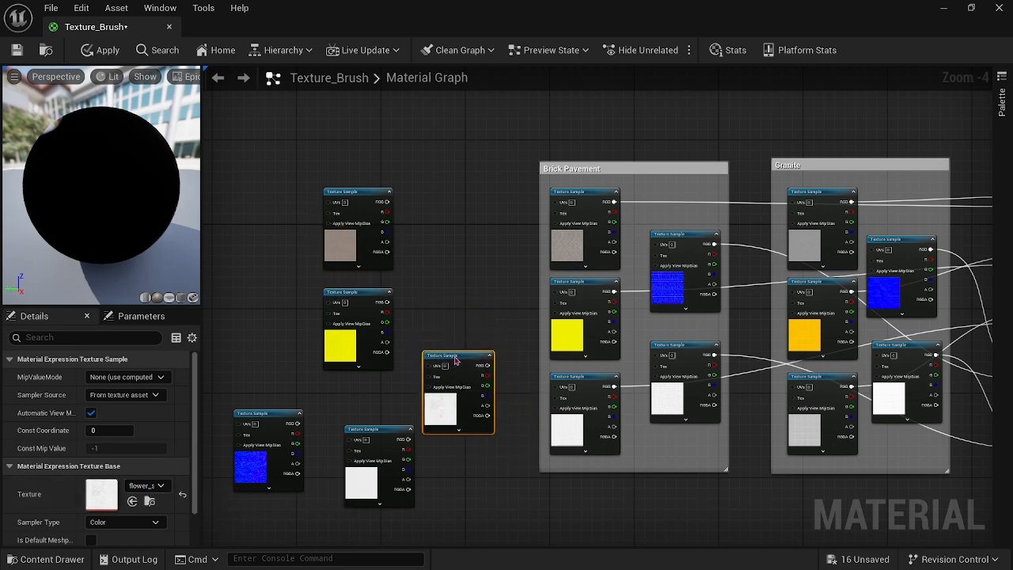
{"action": "left_click_drag", "start_coordinate": [264, 412], "coordinate": [455, 247]}
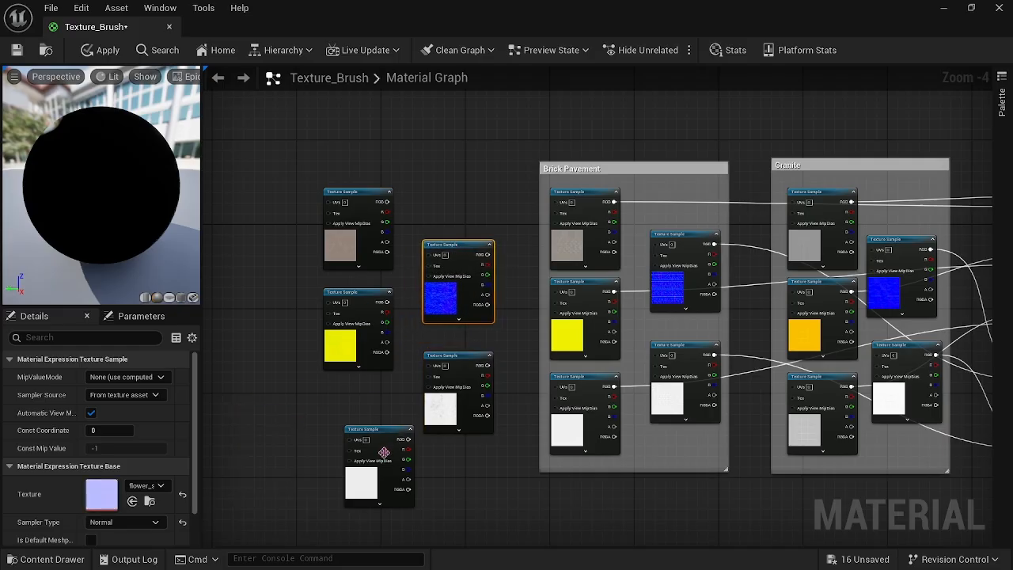
{"action": "left_click_drag", "start_coordinate": [389, 431], "coordinate": [366, 404]}
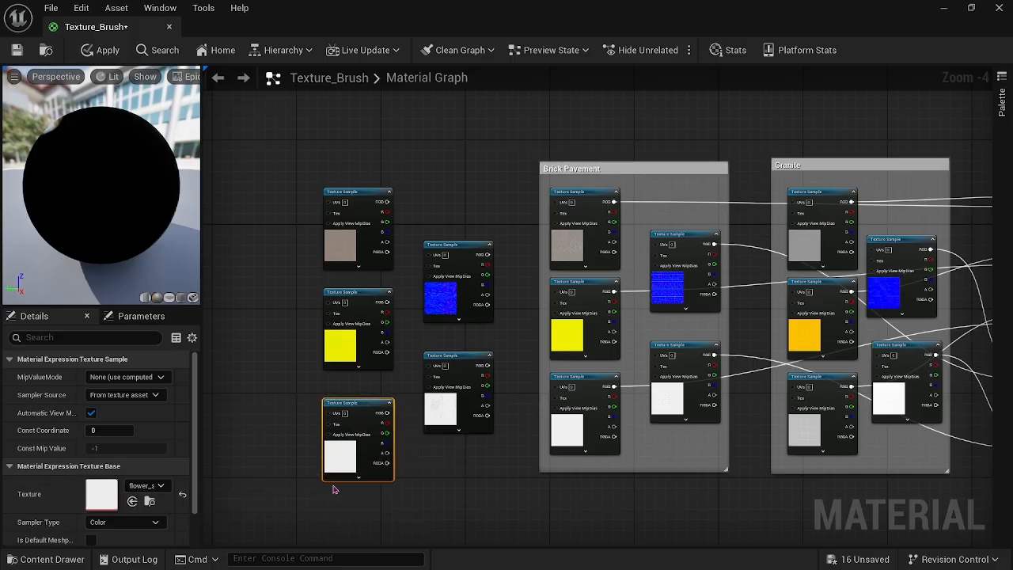
Step: Connect the RGB outputs of the flower diffuse, ARM, roughness, normal and AO samples to Layer Flower on the five blend nodes, in that order
{"action": "right_click_drag", "start_coordinate": [475, 480], "coordinate": [380, 487]}
{"action": "scroll", "coordinate": [497, 481], "scroll_direction": "down", "scroll_amount": 1}
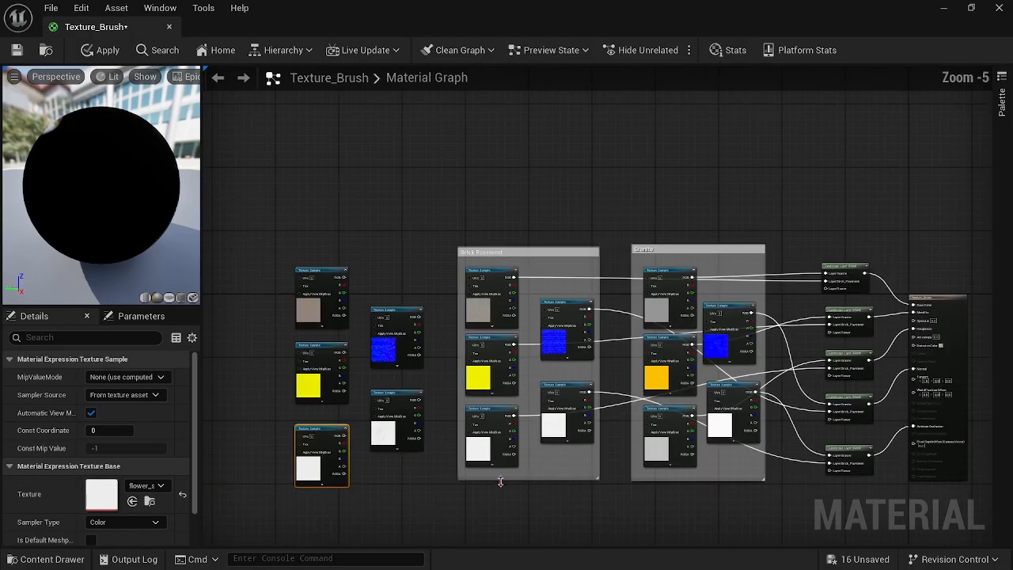
{"action": "right_click_drag", "start_coordinate": [579, 503], "coordinate": [515, 491]}
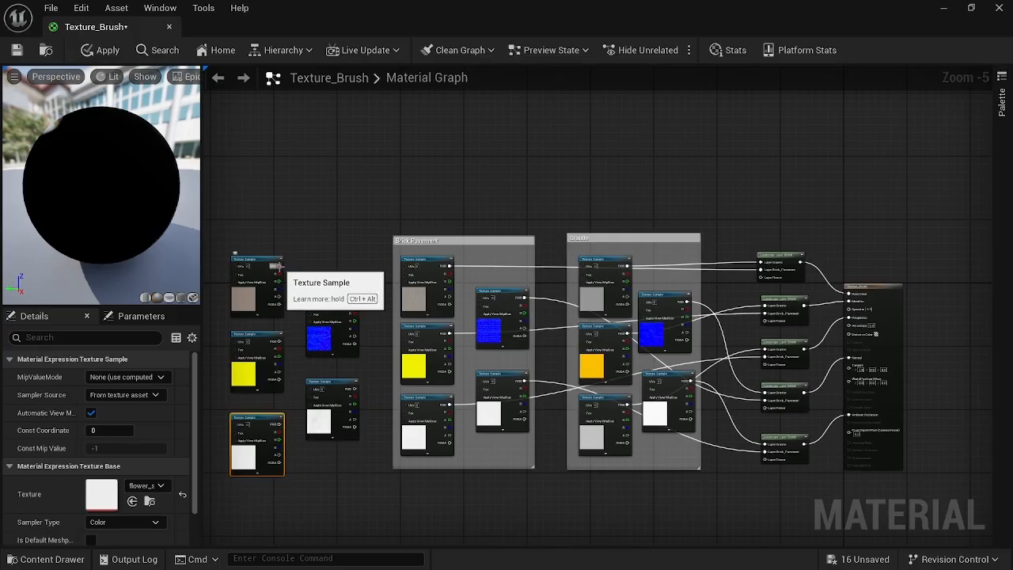
{"action": "left_click_drag", "start_coordinate": [277, 266], "coordinate": [761, 280]}
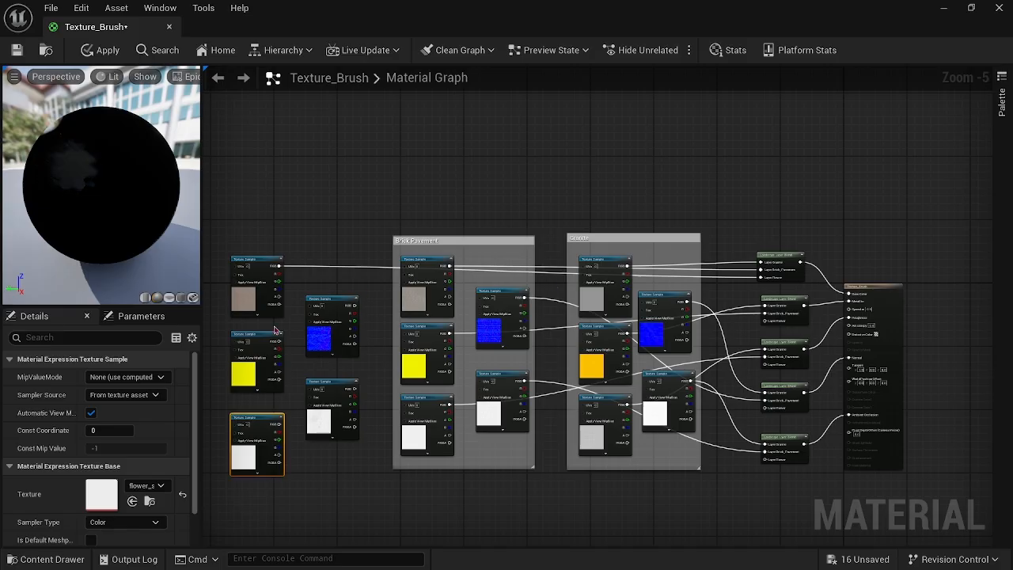
{"action": "left_click_drag", "start_coordinate": [279, 344], "coordinate": [761, 320]}
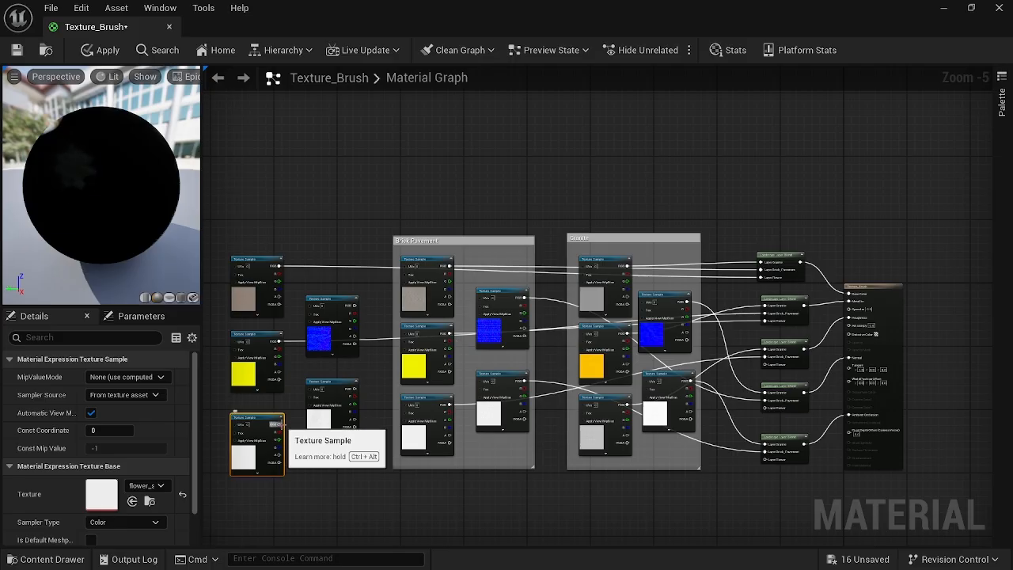
{"action": "left_click_drag", "start_coordinate": [283, 423], "coordinate": [764, 364]}
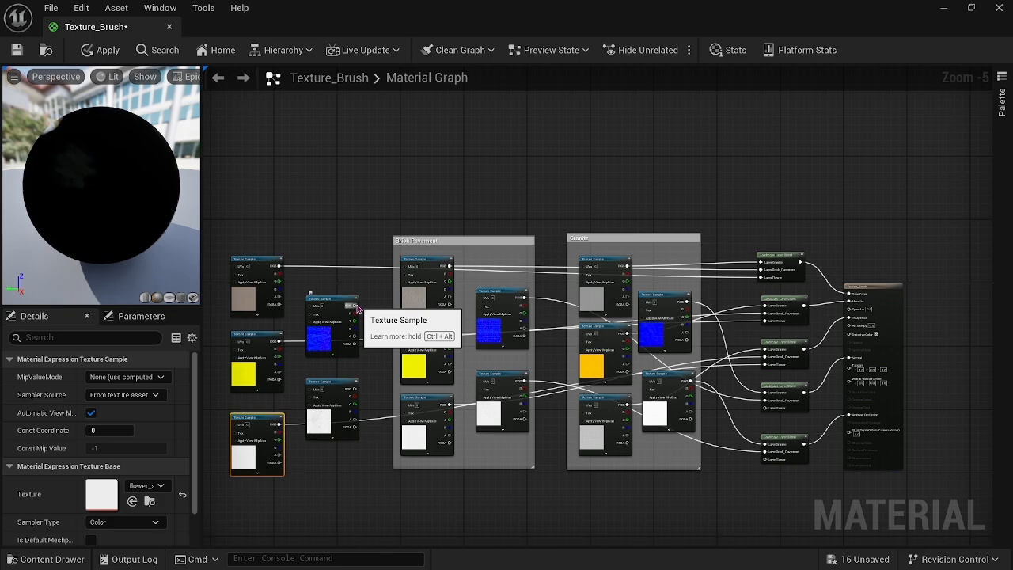
{"action": "left_click_drag", "start_coordinate": [357, 307], "coordinate": [764, 407]}
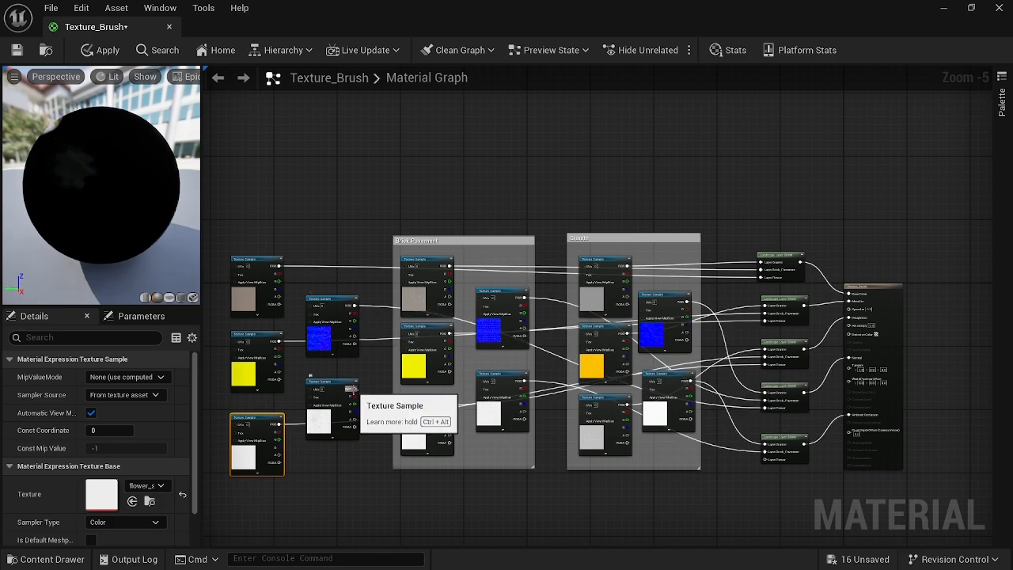
{"action": "left_click_drag", "start_coordinate": [350, 388], "coordinate": [769, 465]}
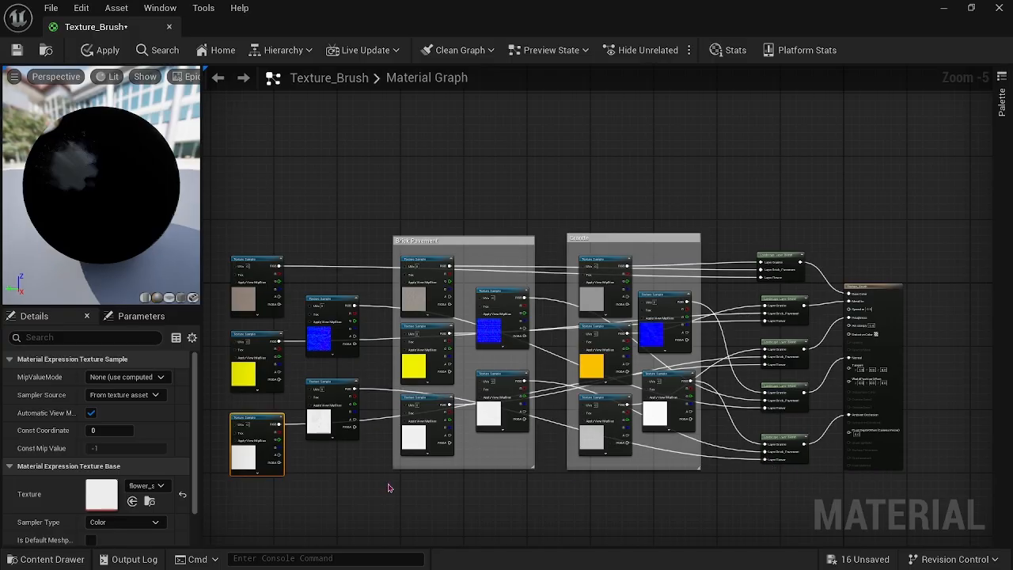
Step: Add a comment titled Flower and resize its box around the five flower texture samples
{"action": "right_click_drag", "start_coordinate": [389, 481], "coordinate": [529, 464]}
{"action": "left_click", "coordinate": [462, 244]}
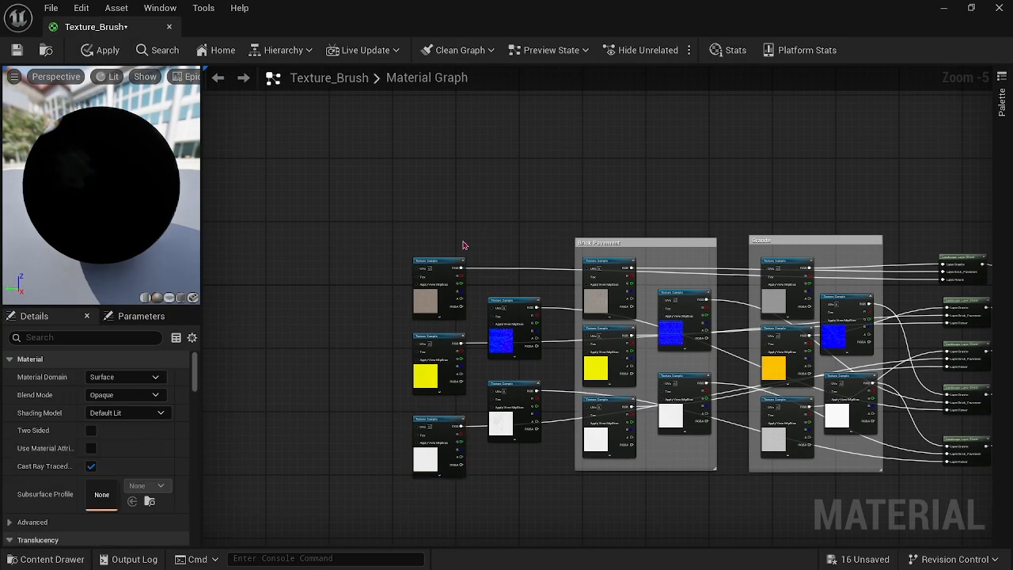
{"action": "key", "text": "c"}
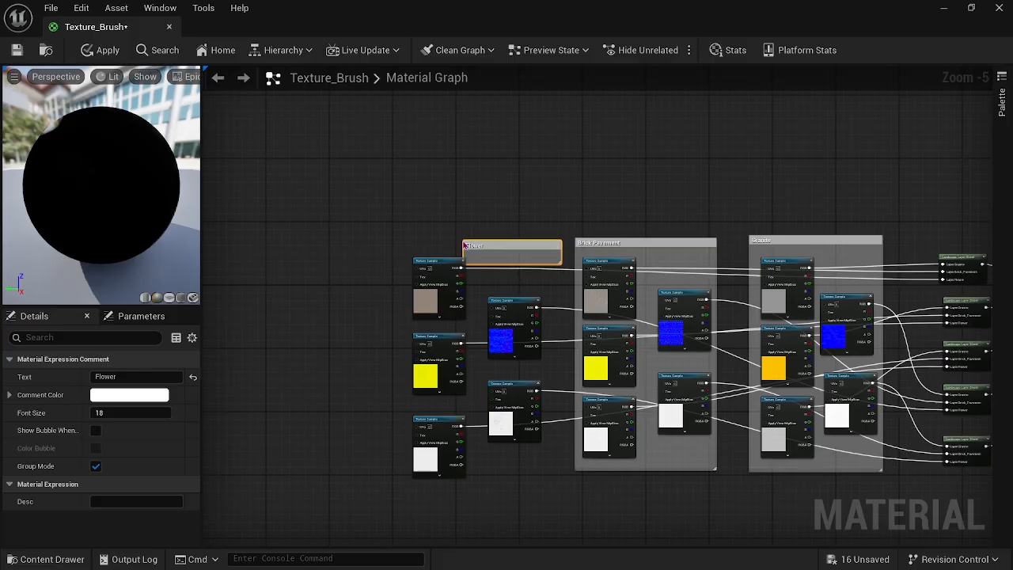
{"action": "left_click", "coordinate": [457, 208]}
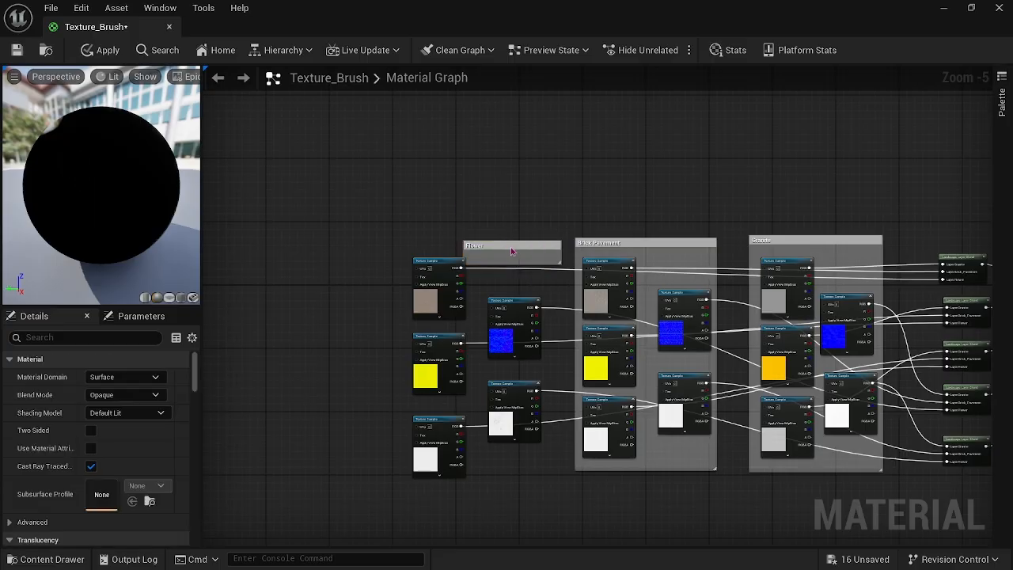
{"action": "left_click_drag", "start_coordinate": [511, 250], "coordinate": [465, 240]}
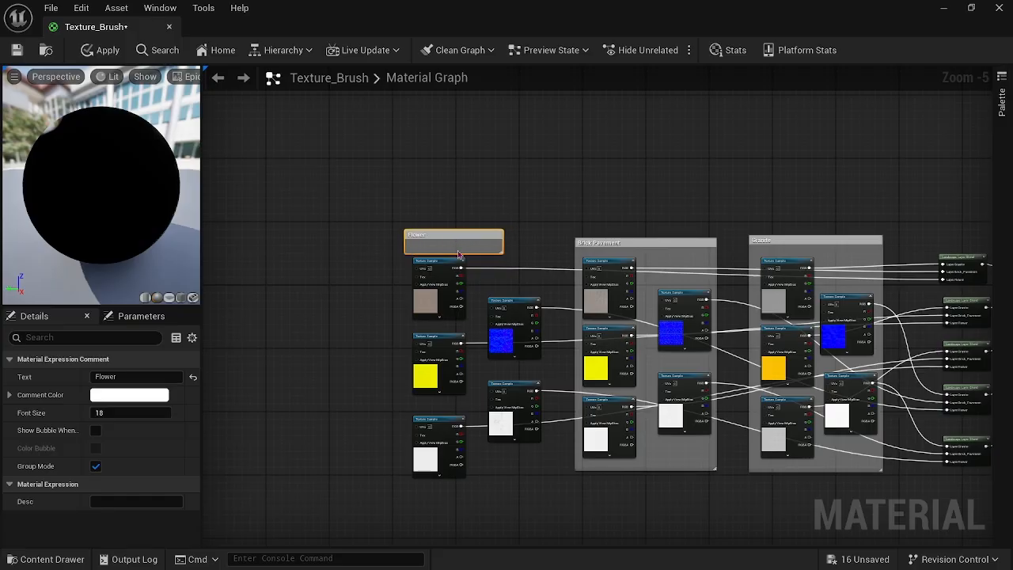
{"action": "left_click_drag", "start_coordinate": [480, 285], "coordinate": [497, 498]}
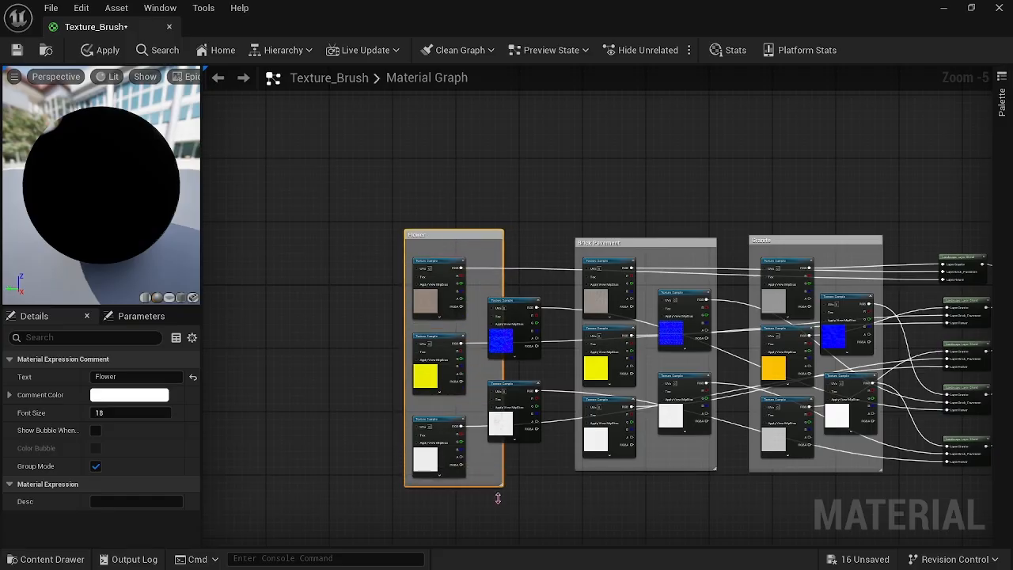
{"action": "left_click_drag", "start_coordinate": [502, 281], "coordinate": [553, 283]}
{"action": "left_click", "coordinate": [310, 328]}
Step: Add a TextureCoordinate node and place it in the empty space well before the Flower group
{"action": "right_click_drag", "start_coordinate": [729, 528], "coordinate": [556, 440]}
{"action": "right_click_drag", "start_coordinate": [426, 444], "coordinate": [556, 448]}
{"action": "right_click_drag", "start_coordinate": [327, 378], "coordinate": [495, 418]}
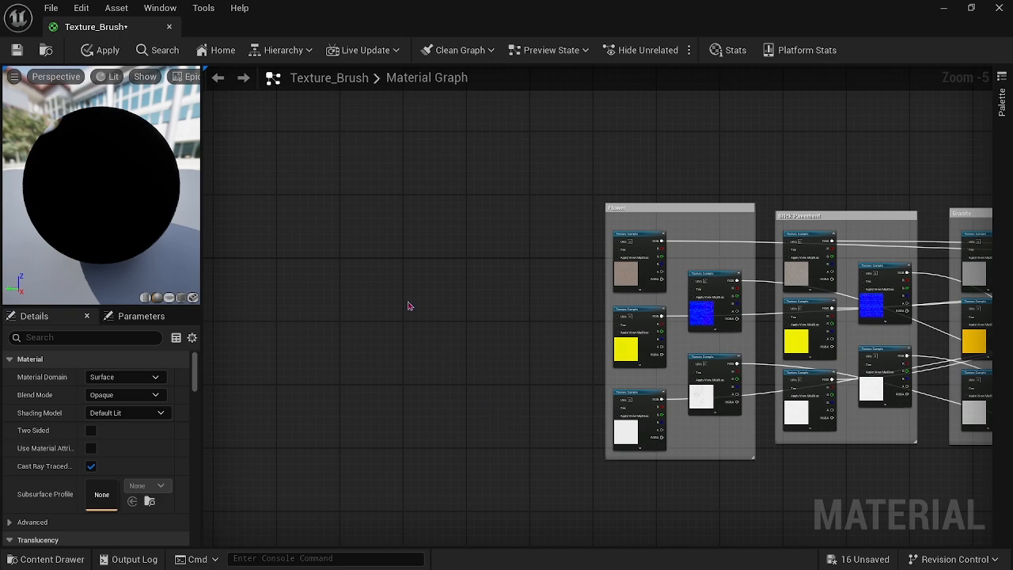
{"action": "right_click_drag", "start_coordinate": [481, 319], "coordinate": [376, 290]}
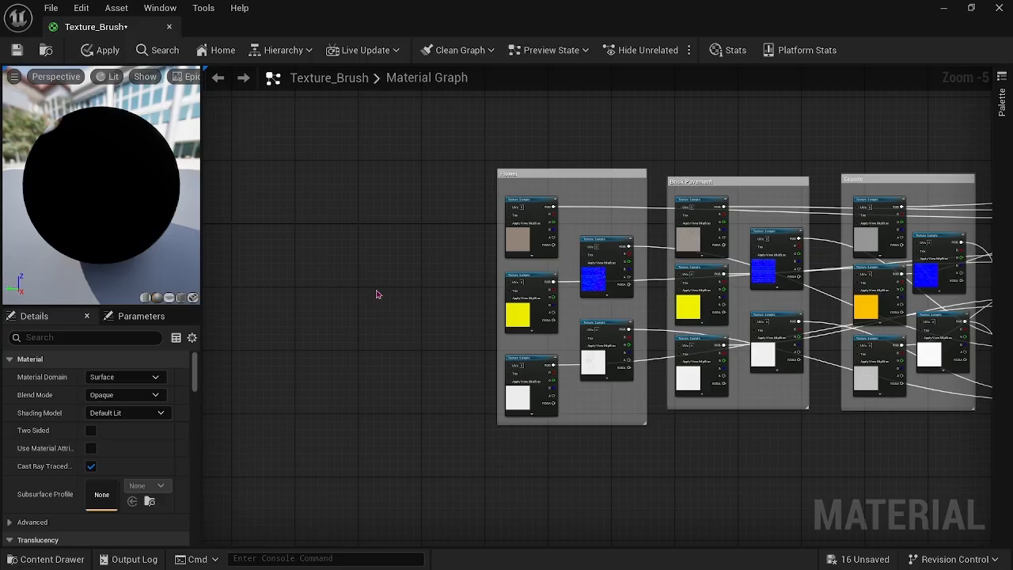
{"action": "right_click_drag", "start_coordinate": [374, 294], "coordinate": [357, 296]}
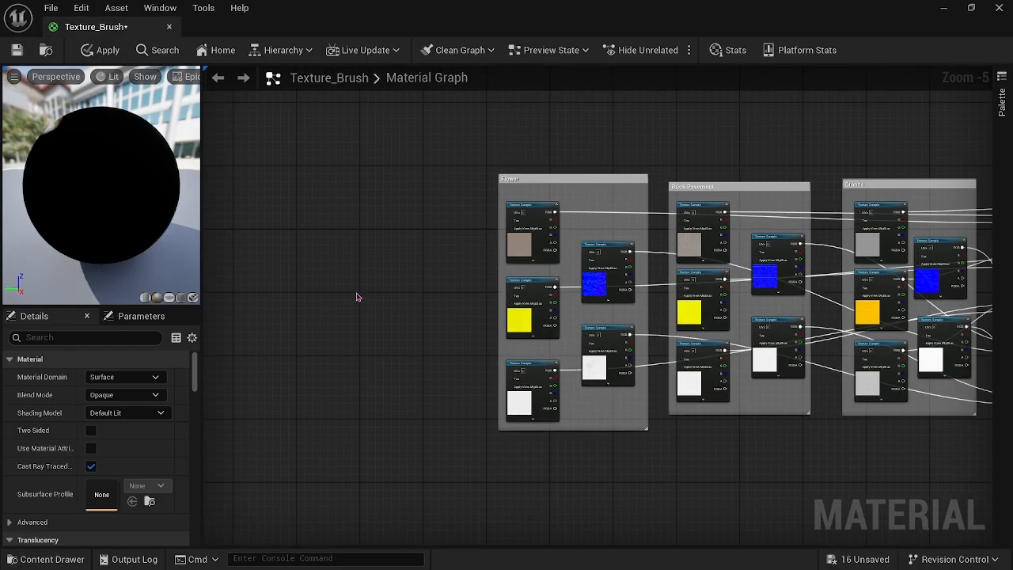
{"action": "right_click", "coordinate": [281, 275]}
{"action": "type", "text": "tex"}
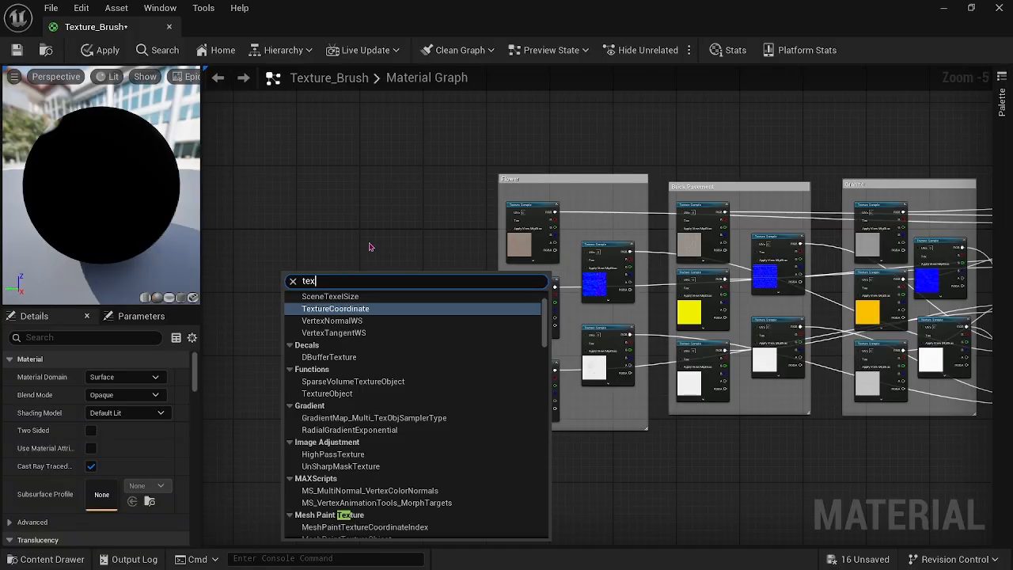
{"action": "key", "text": "Return"}
{"action": "left_click_drag", "start_coordinate": [306, 272], "coordinate": [248, 212]}
{"action": "left_click", "coordinate": [356, 329]}
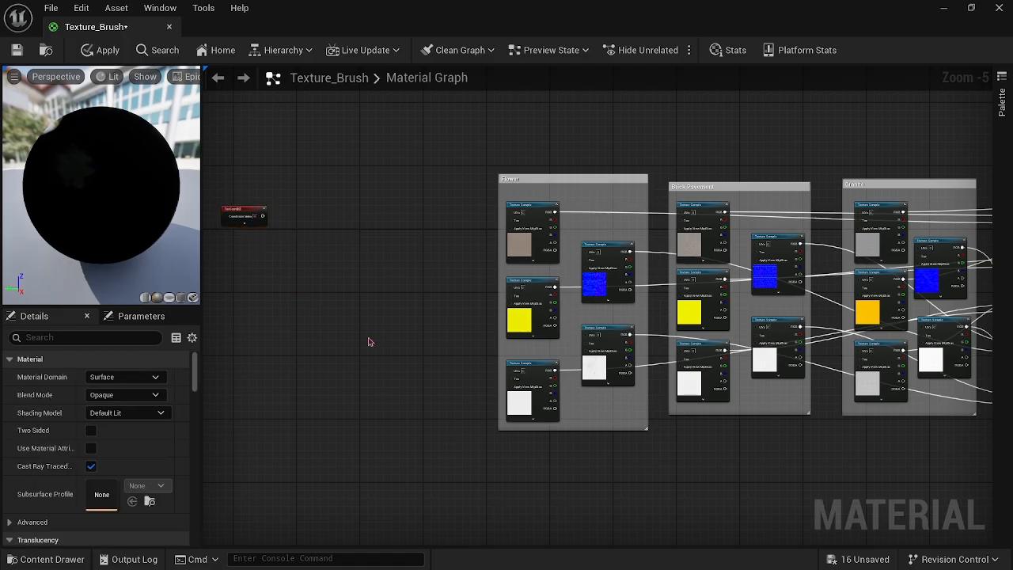
Step: Add a ScalarParameter node below the texture coordinate node
{"action": "right_click_drag", "start_coordinate": [395, 363], "coordinate": [420, 352]}
{"action": "right_click", "coordinate": [291, 281]}
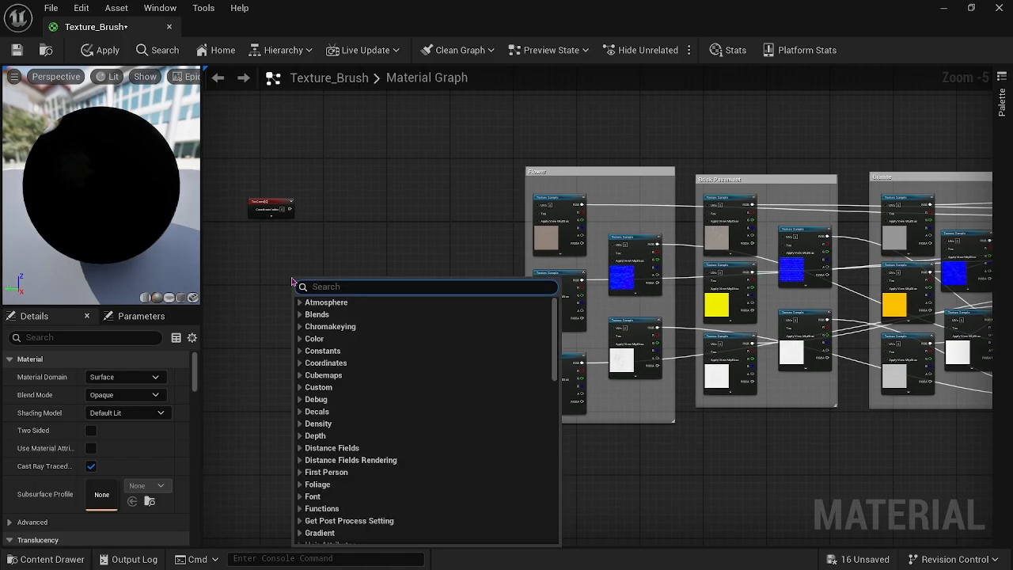
{"action": "type", "text": "scal"}
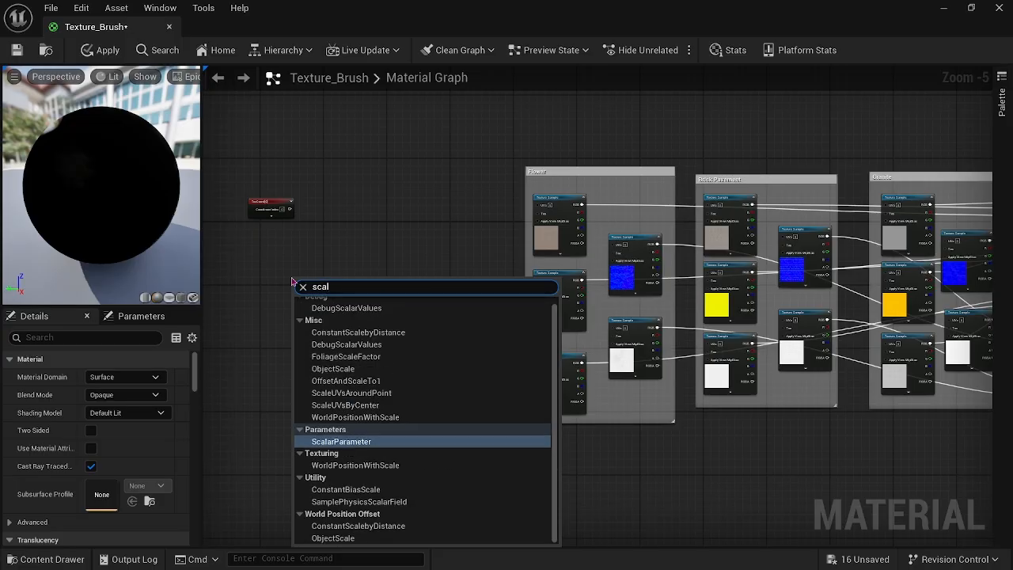
{"action": "key", "text": "Return"}
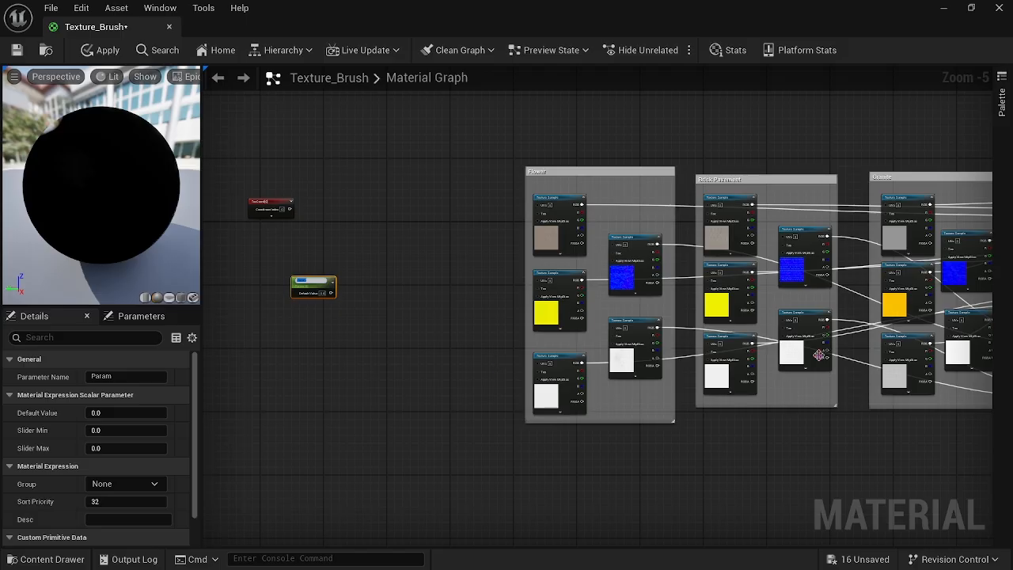
{"action": "right_click_drag", "start_coordinate": [822, 441], "coordinate": [685, 424]}
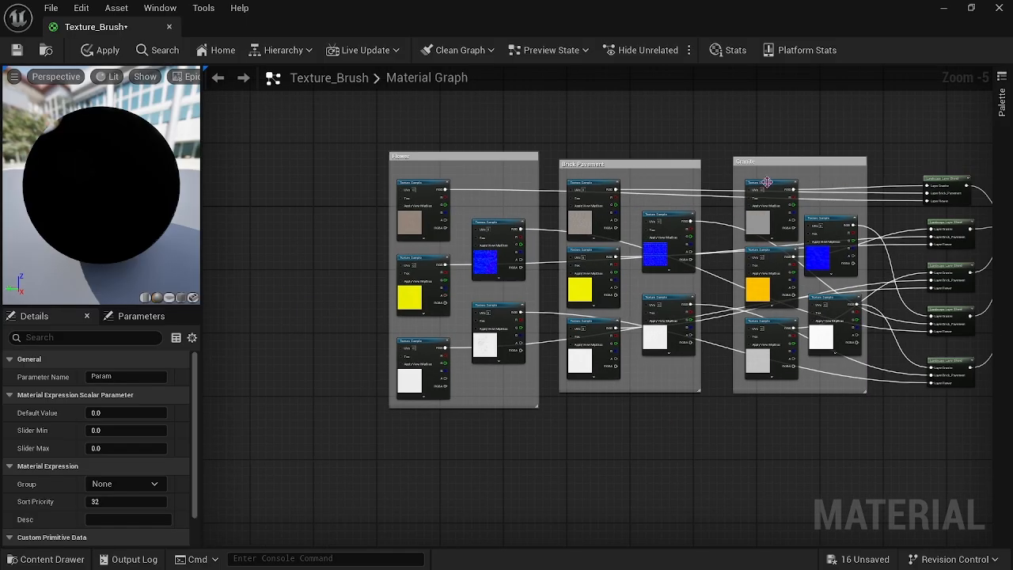
Step: Move the scalar parameter directly below the texture coordinate node and stack two duplicates of it underneath
{"action": "right_click_drag", "start_coordinate": [352, 302], "coordinate": [642, 312]}
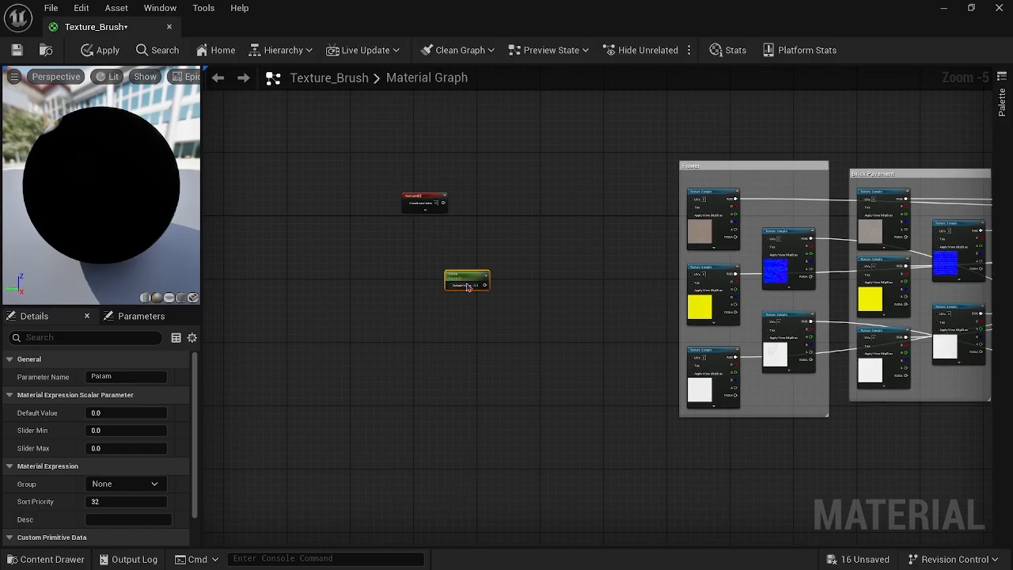
{"action": "left_click_drag", "start_coordinate": [467, 286], "coordinate": [429, 247]}
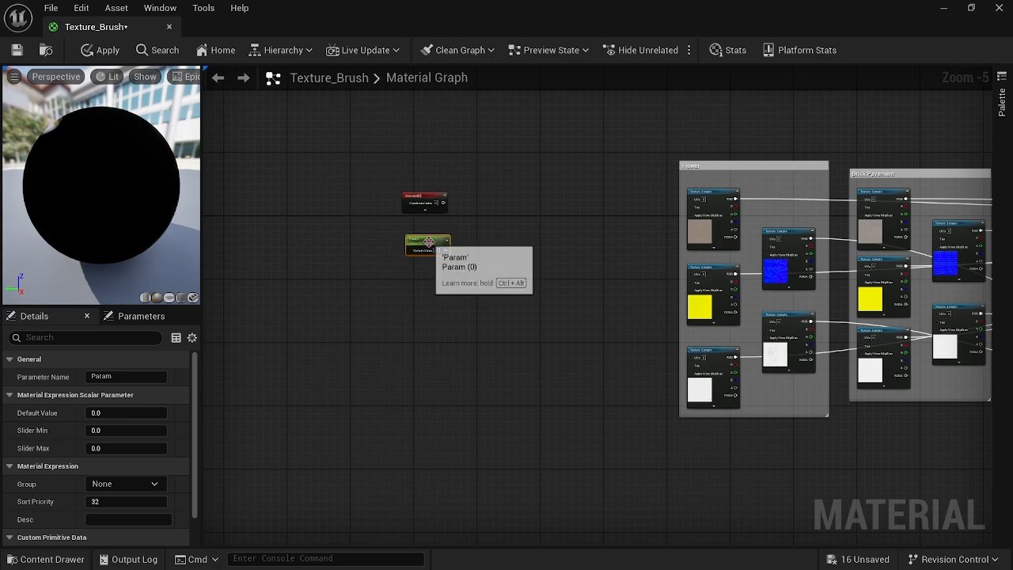
{"action": "left_click", "coordinate": [439, 294]}
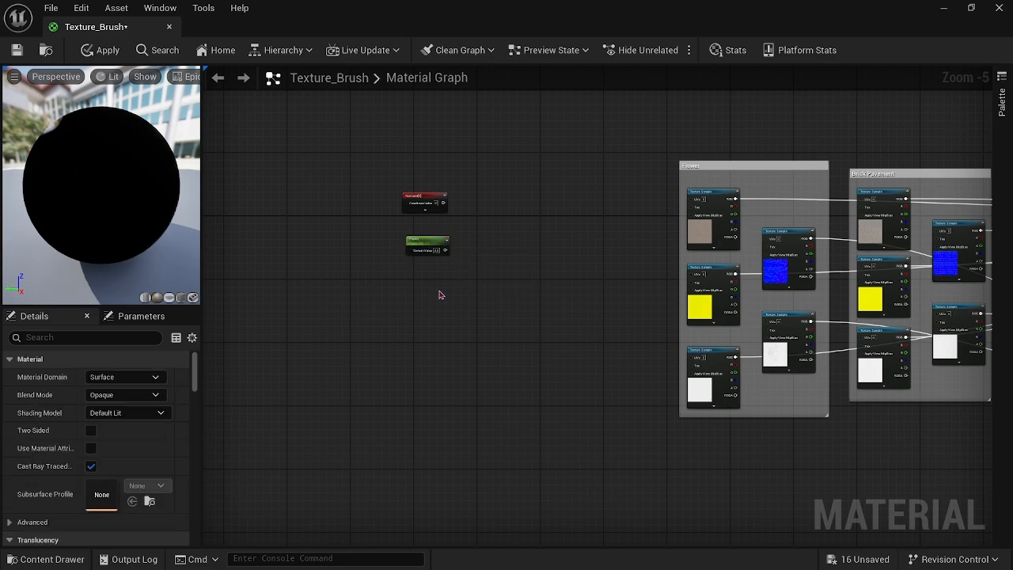
{"action": "left_click", "coordinate": [431, 249]}
{"action": "key", "text": "ctrl+d"}
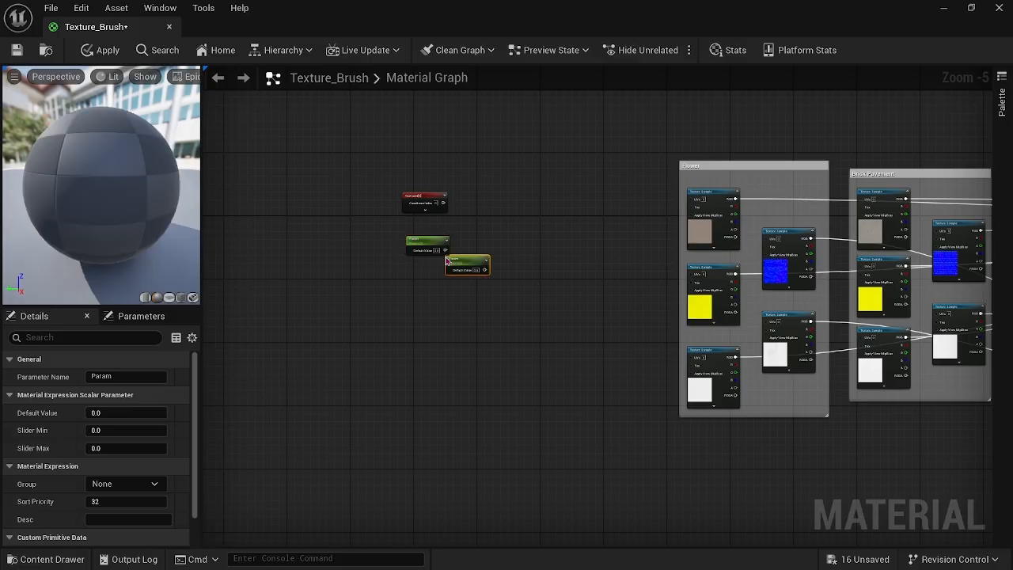
{"action": "key", "text": "ctrl+d"}
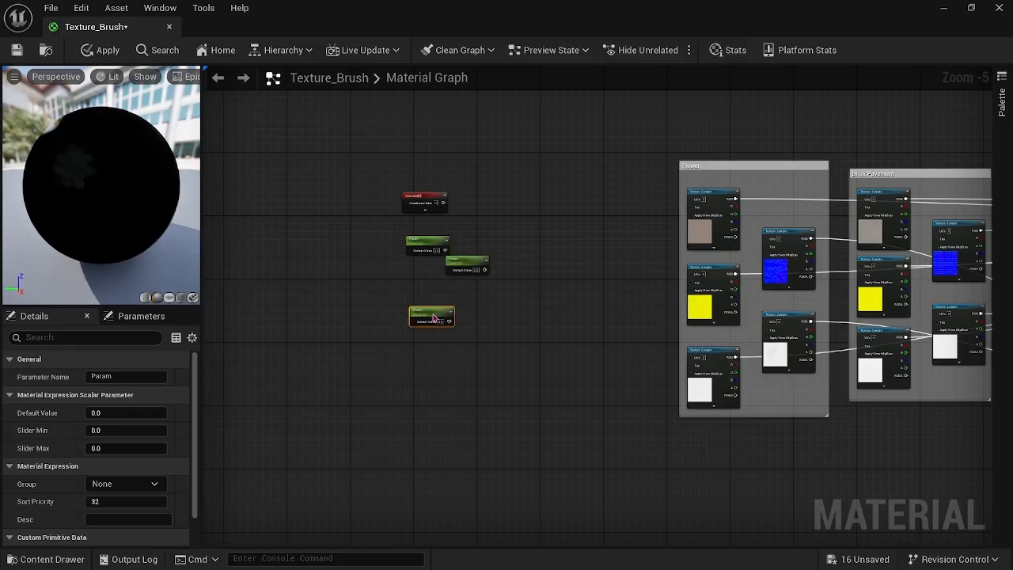
{"action": "left_click_drag", "start_coordinate": [472, 262], "coordinate": [435, 277]}
Step: Rename the first scalar parameter below the texture coordinate node to Granite
{"action": "left_click", "coordinate": [407, 251]}
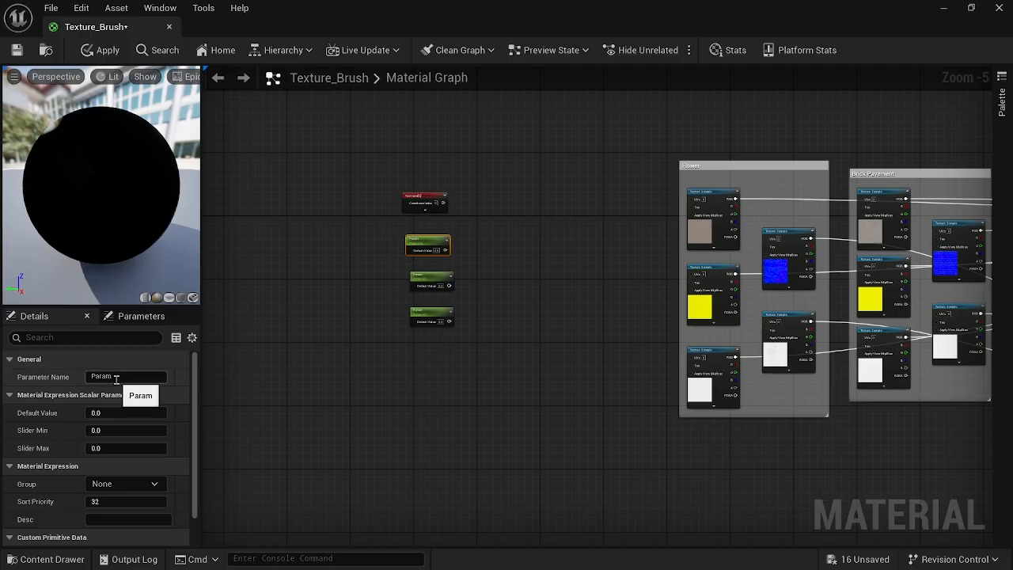
{"action": "left_click_drag", "start_coordinate": [115, 377], "coordinate": [77, 376]}
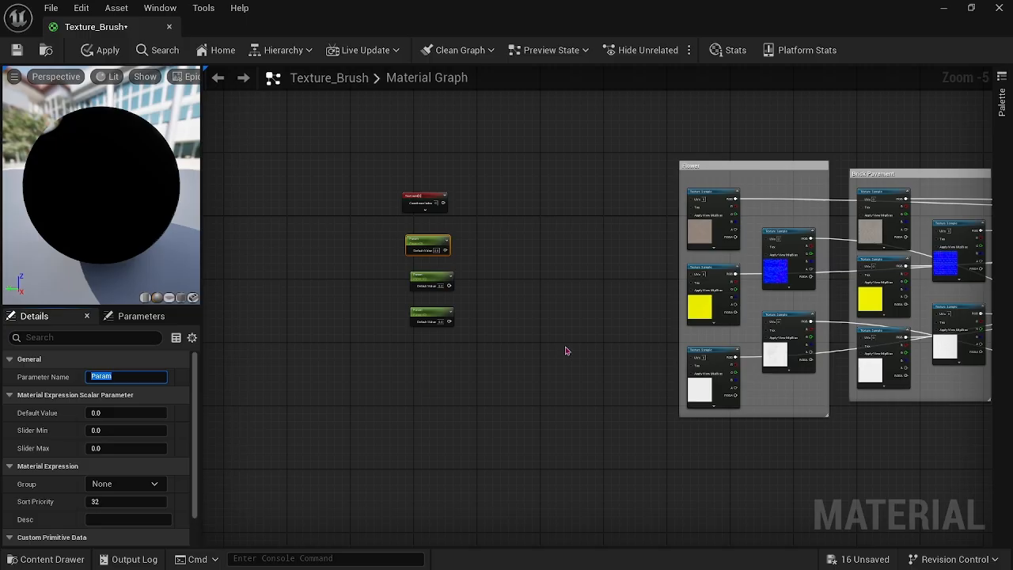
{"action": "right_click_drag", "start_coordinate": [564, 320], "coordinate": [493, 341]}
{"action": "left_click", "coordinate": [91, 377]}
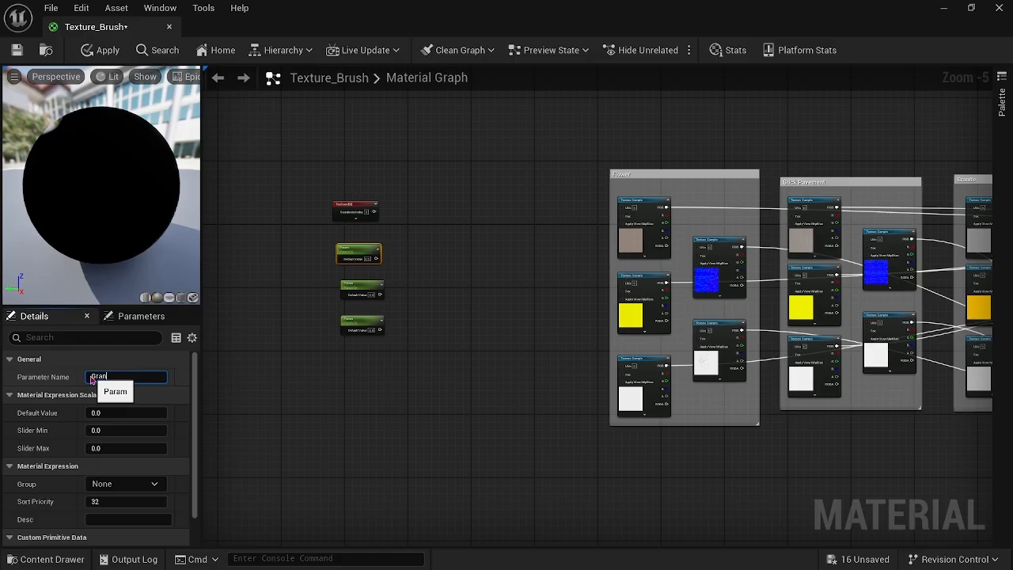
{"action": "type", "text": "Granite"}
{"action": "key", "text": "Return"}
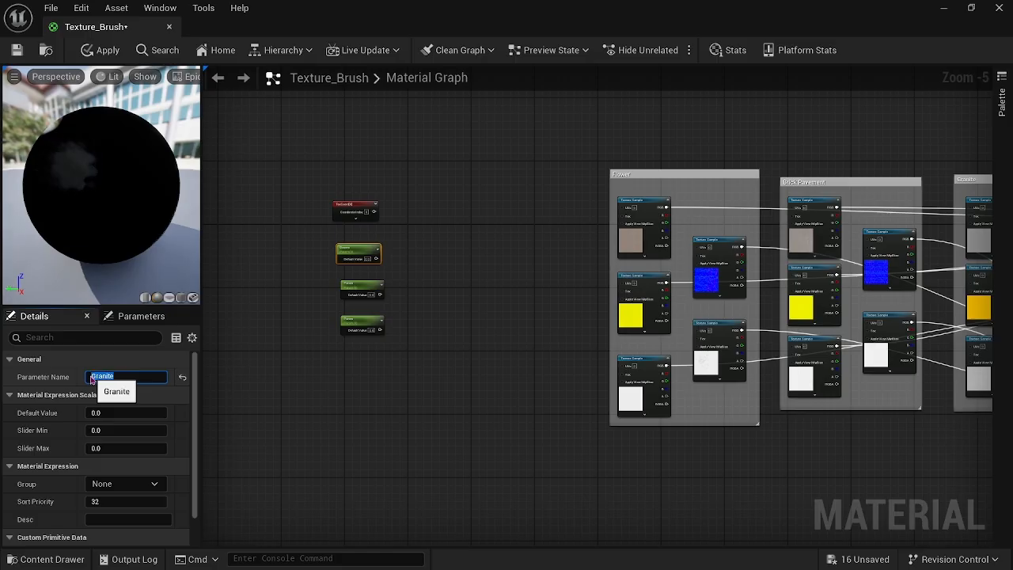
Step: Rename the second scalar parameter to Brick and the third to Flower
{"action": "left_click", "coordinate": [354, 283]}
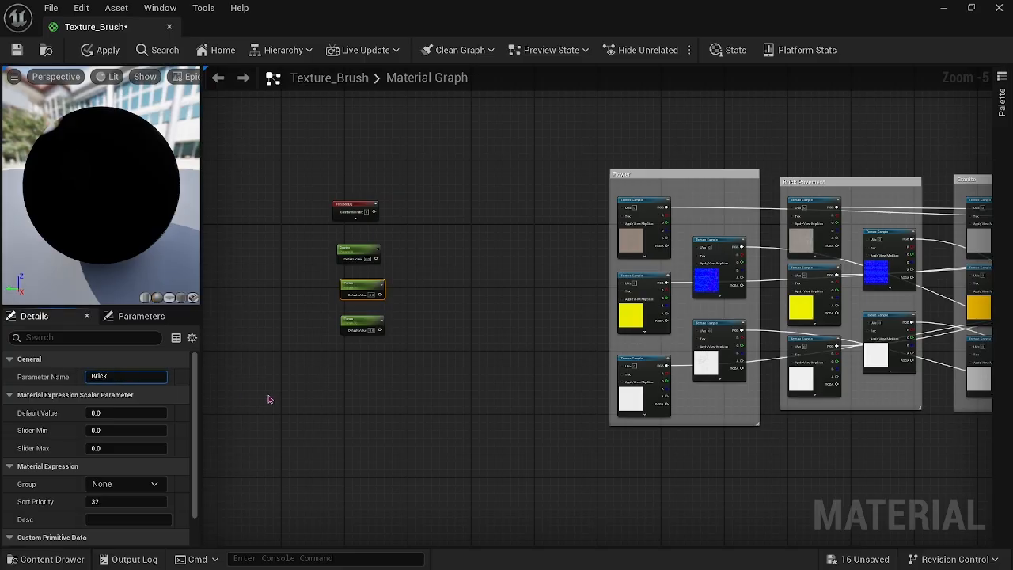
{"action": "type", "text": "Brick"}
{"action": "key", "text": "Return"}
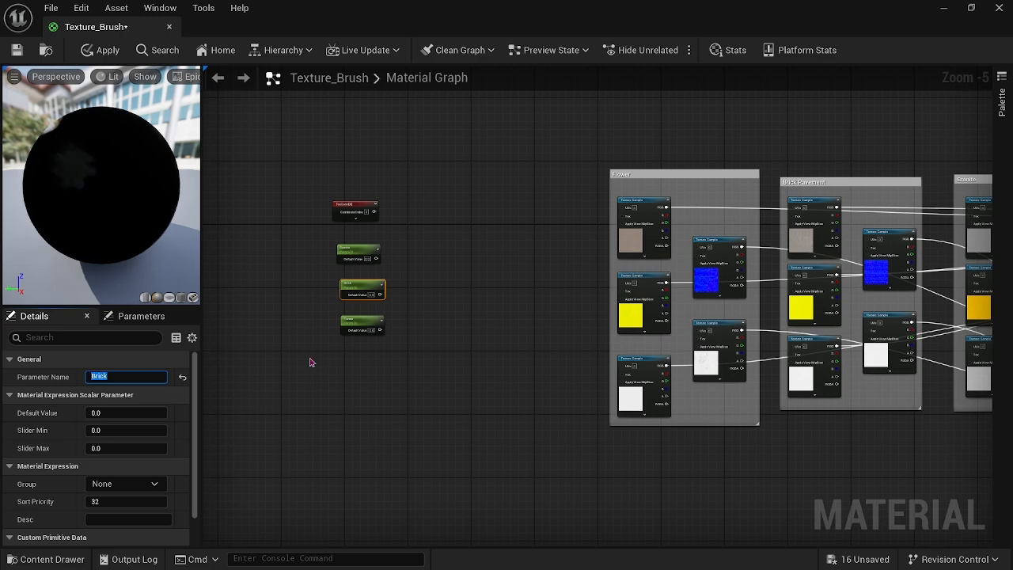
{"action": "left_click", "coordinate": [356, 320]}
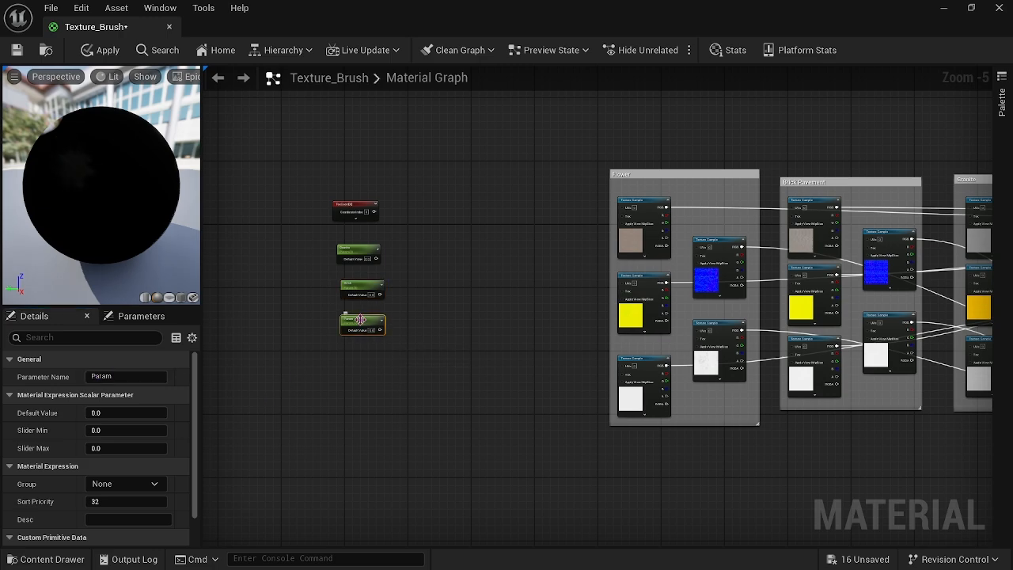
{"action": "left_click", "coordinate": [118, 376]}
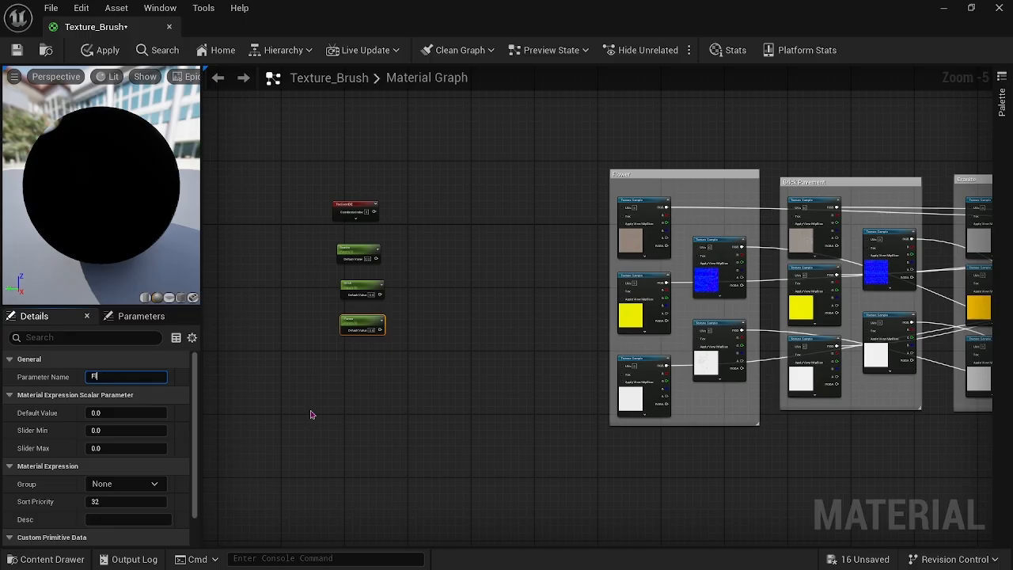
{"action": "key", "text": "Return"}
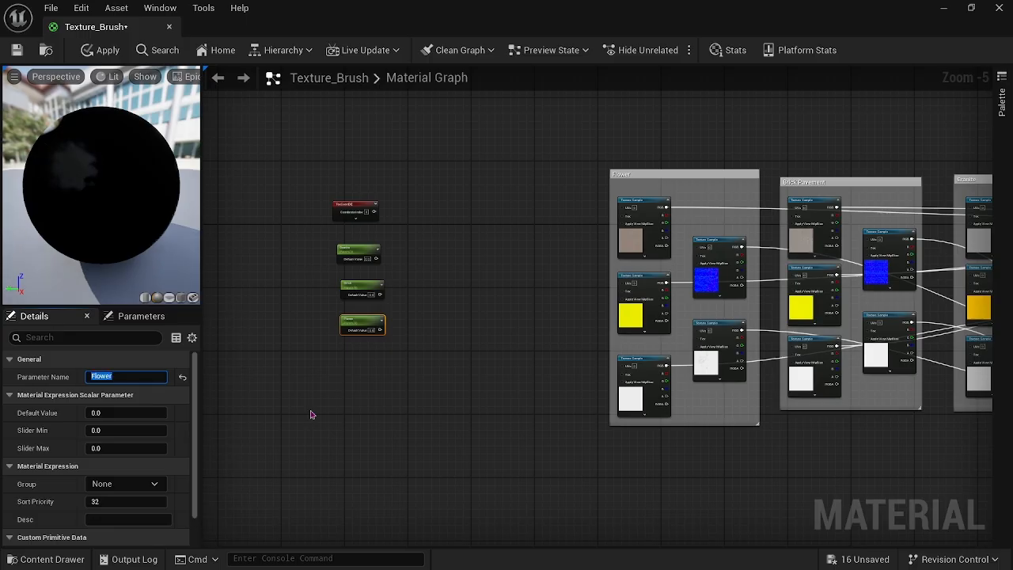
{"action": "left_click", "coordinate": [397, 356]}
Step: Add a Multiply node between the texture coordinate and parameter nodes and the Flower group
{"action": "right_click_drag", "start_coordinate": [550, 307], "coordinate": [516, 329]}
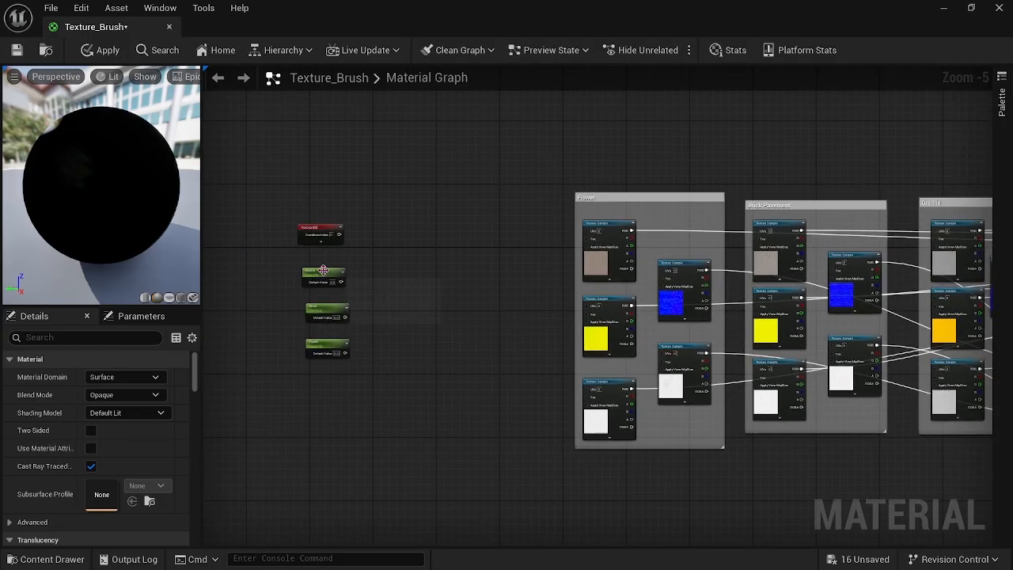
{"action": "right_click", "coordinate": [392, 268]}
{"action": "left_click", "coordinate": [396, 249]}
{"action": "right_click", "coordinate": [396, 249]}
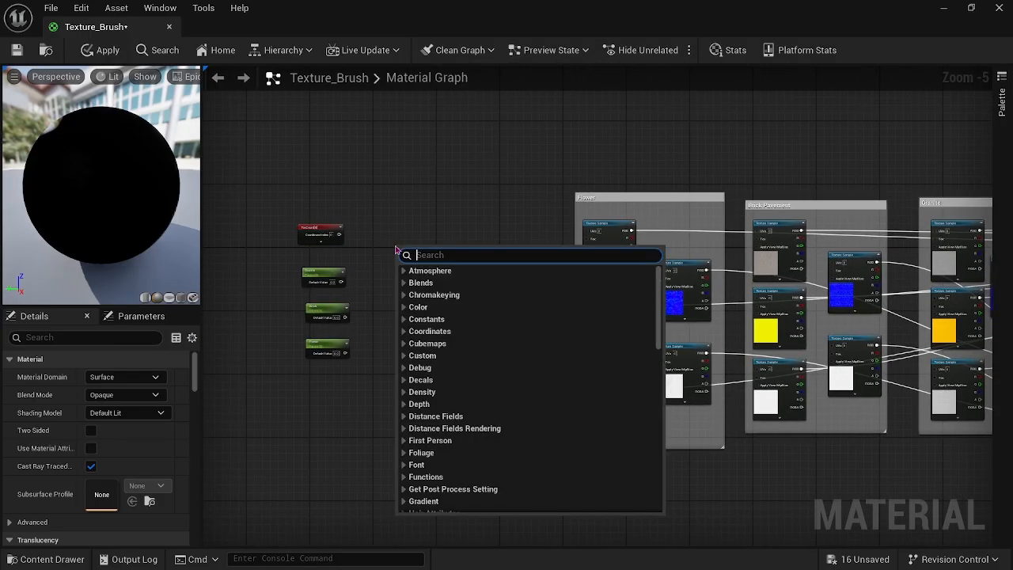
{"action": "type", "text": "multiply"}
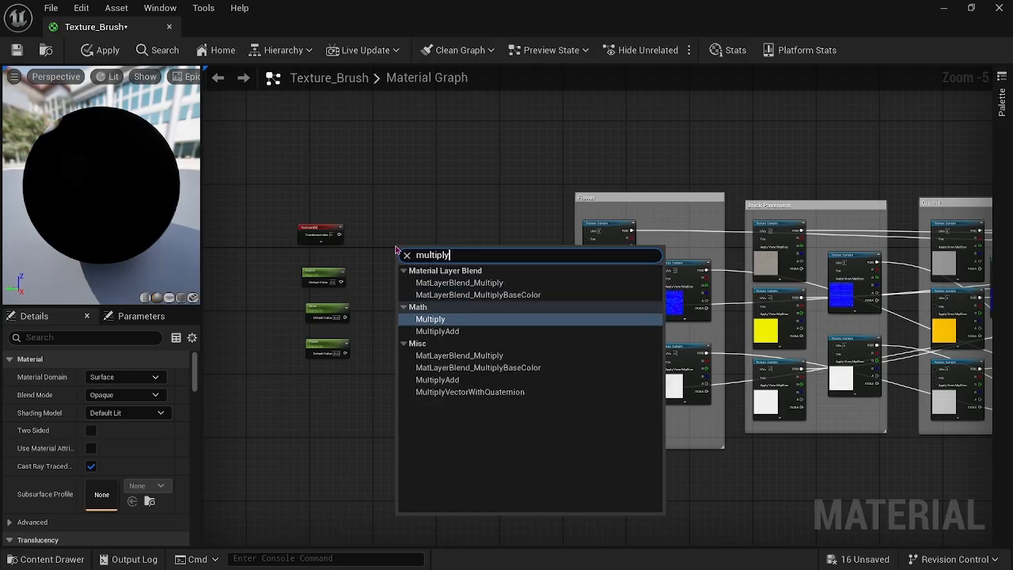
{"action": "key", "text": "Return"}
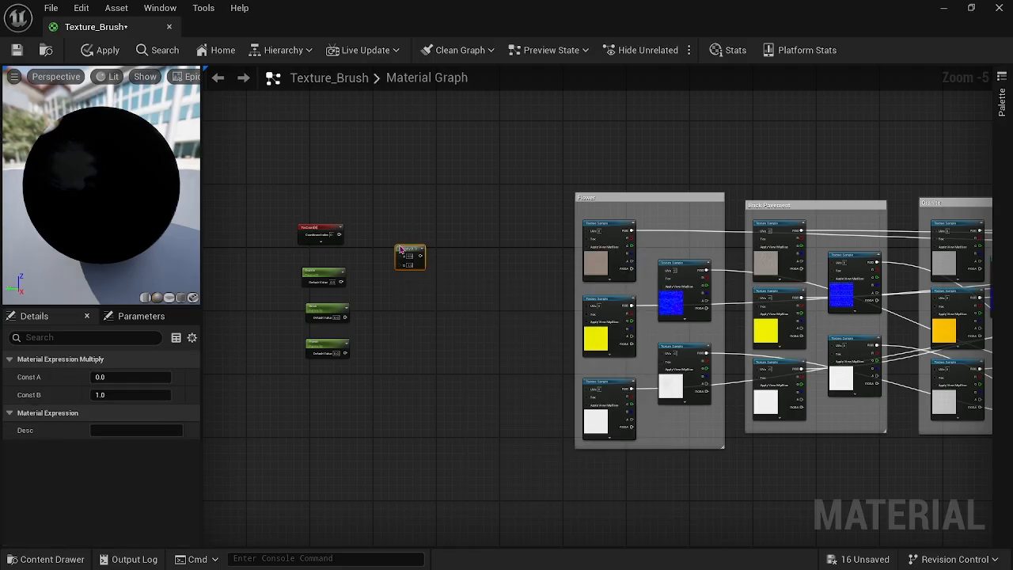
{"action": "left_click_drag", "start_coordinate": [409, 254], "coordinate": [402, 248]}
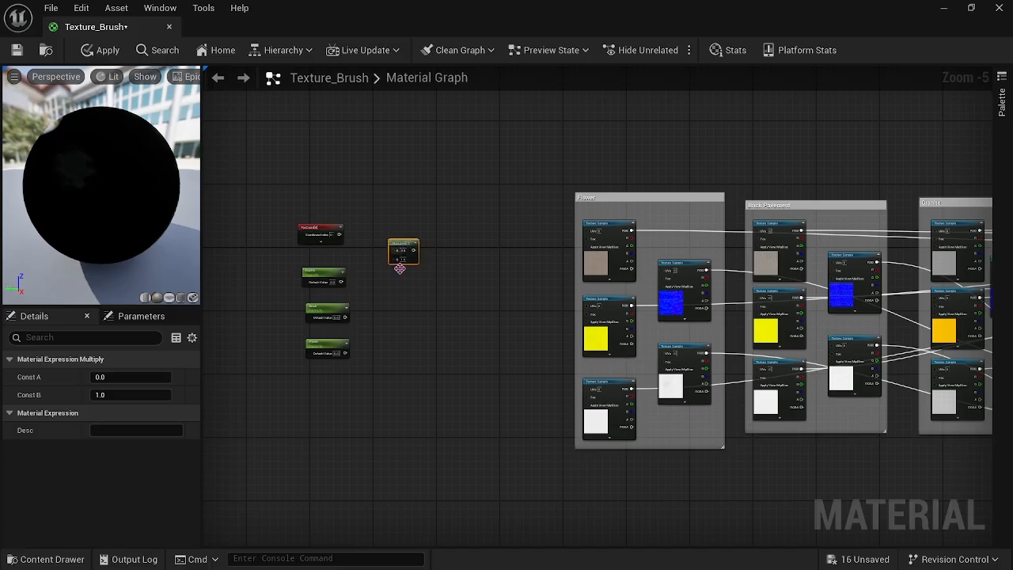
Step: Add two more Multiply nodes and line them up evenly below the first one
{"action": "left_click", "coordinate": [405, 304]}
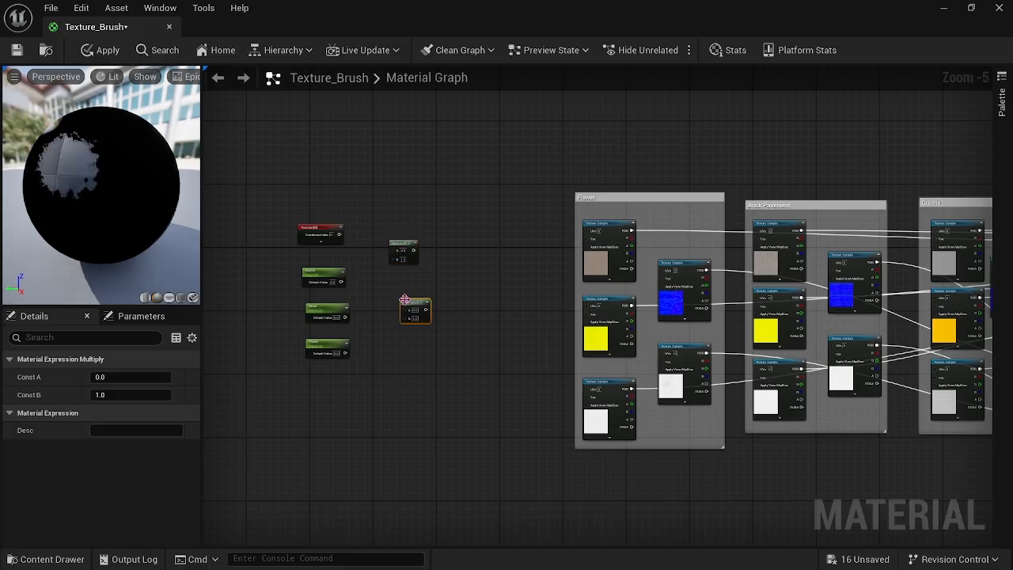
{"action": "left_click", "coordinate": [398, 338]}
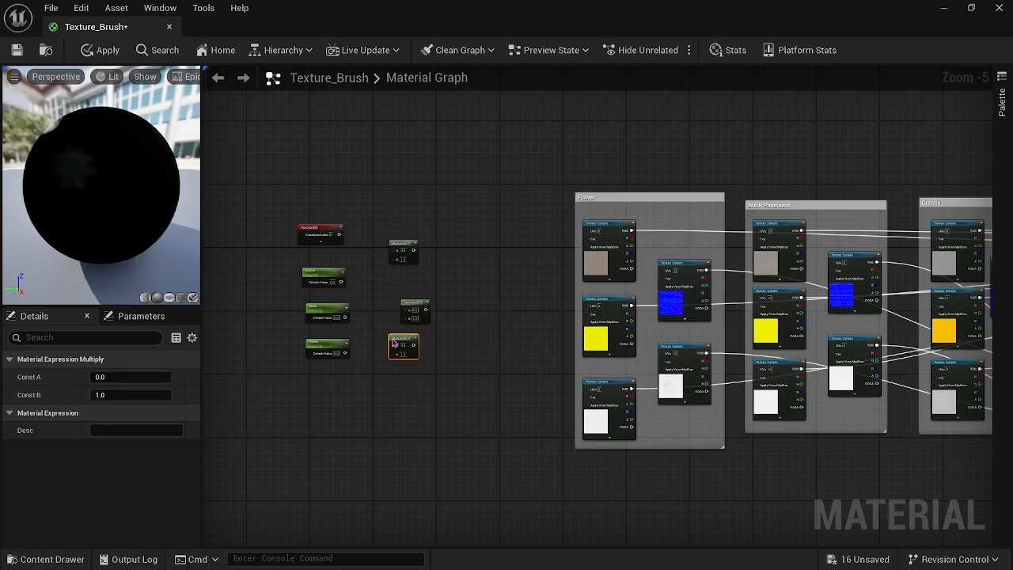
{"action": "left_click_drag", "start_coordinate": [418, 309], "coordinate": [405, 292]}
{"action": "left_click", "coordinate": [404, 342]}
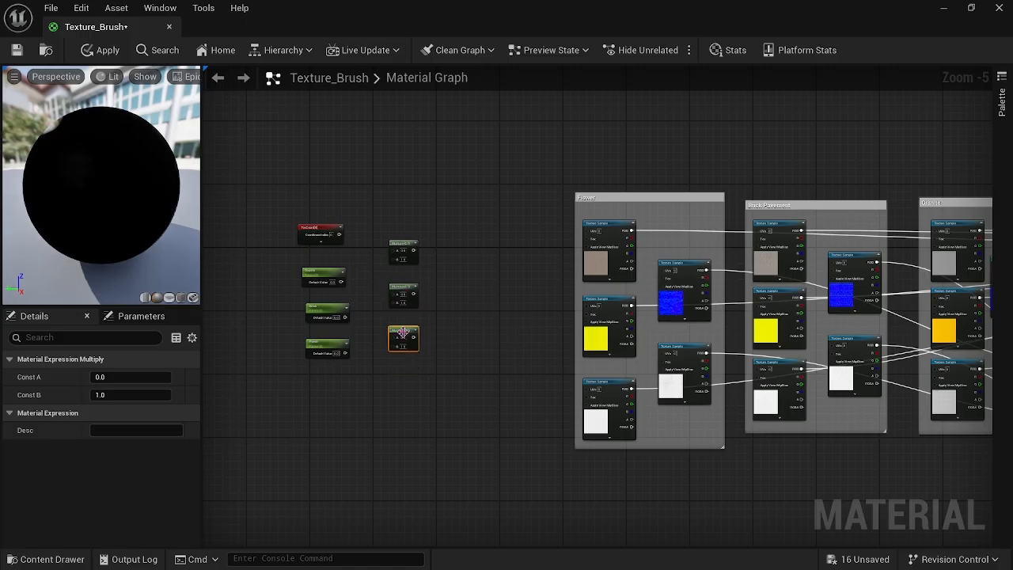
{"action": "left_click", "coordinate": [464, 305]}
{"action": "right_click", "coordinate": [473, 296]}
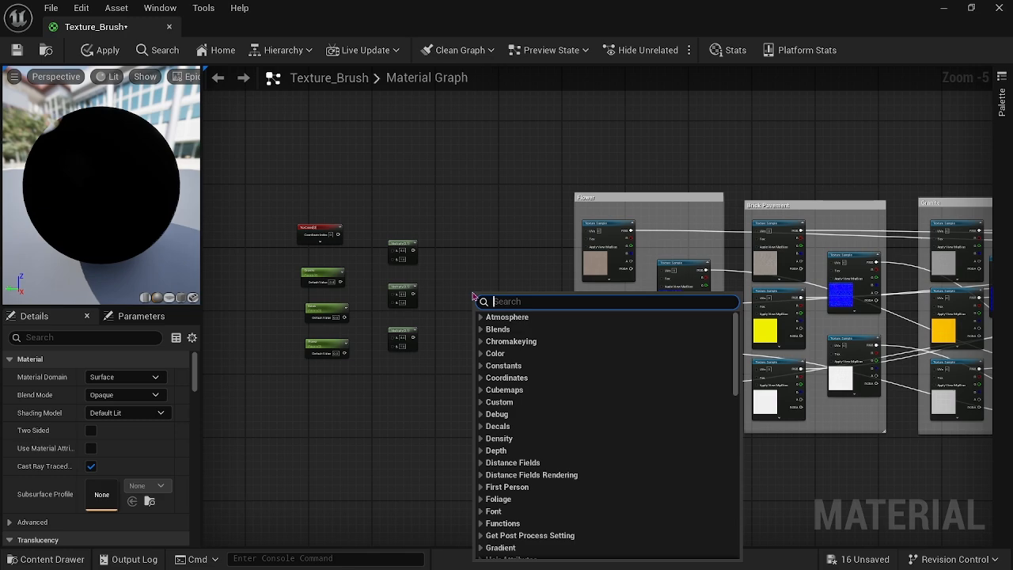
{"action": "type", "text": "mul"}
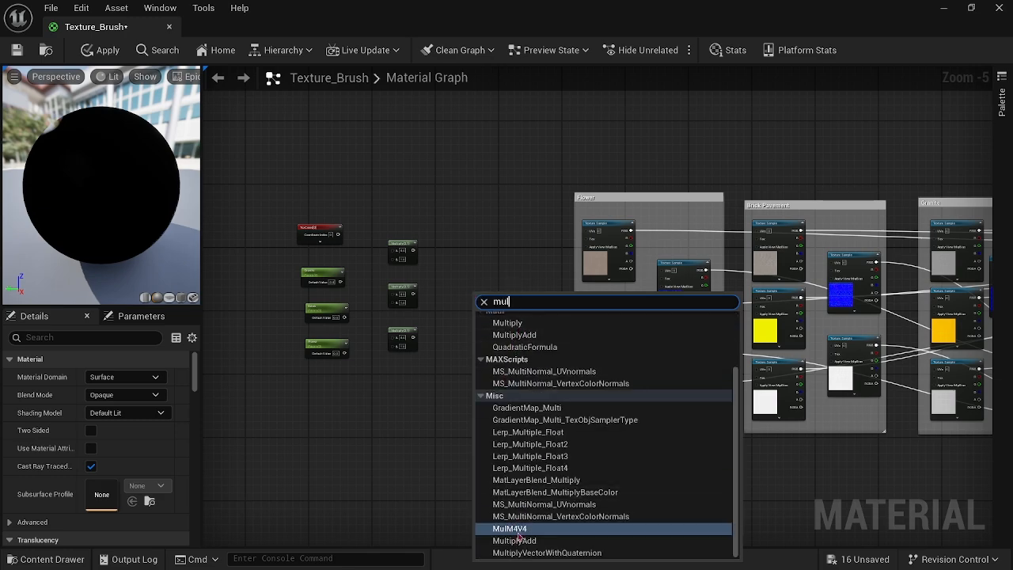
{"action": "scroll", "coordinate": [425, 354], "scroll_direction": "up", "scroll_amount": 3}
{"action": "scroll", "coordinate": [425, 350], "scroll_direction": "down", "scroll_amount": 1}
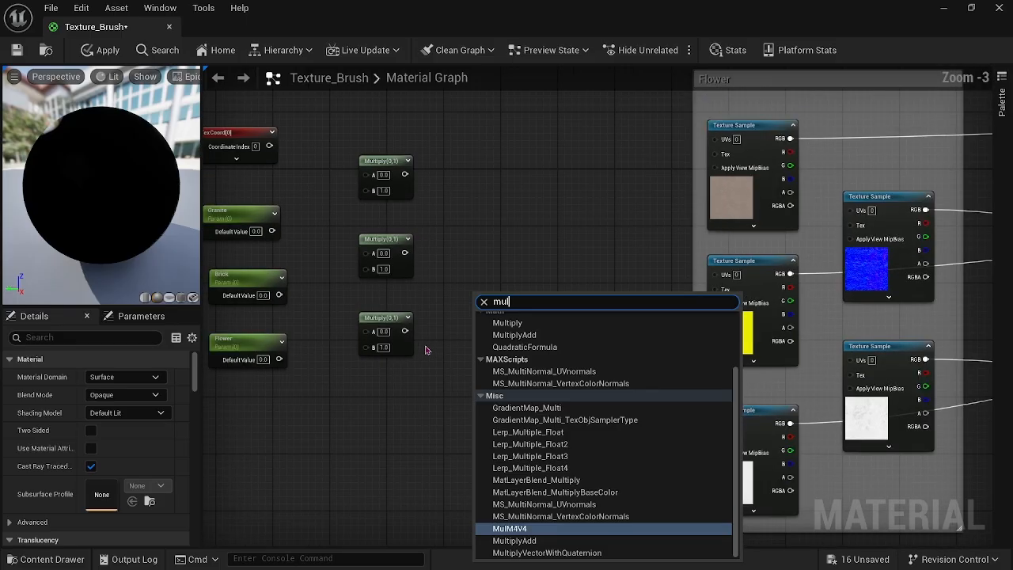
{"action": "left_click", "coordinate": [507, 321]}
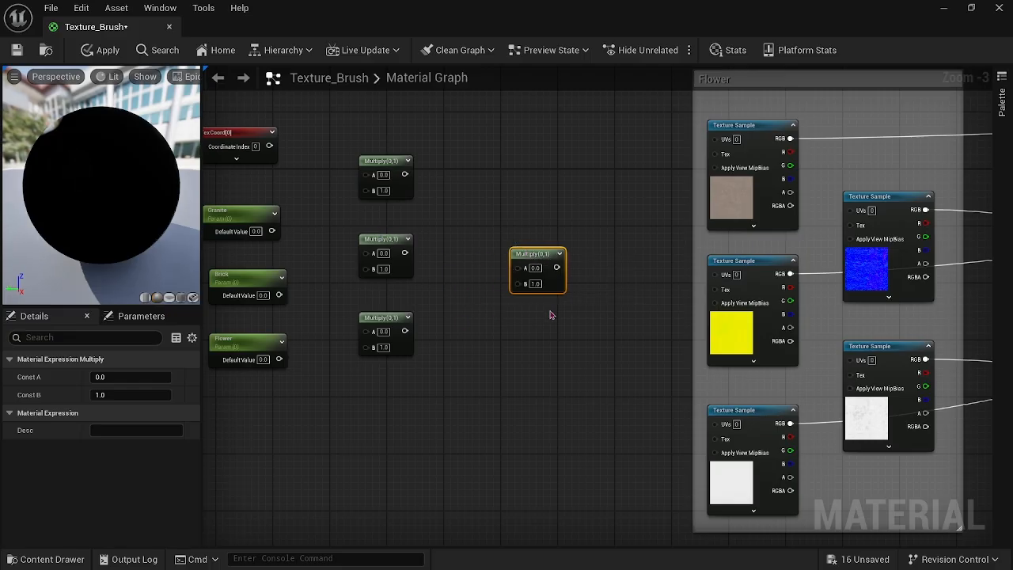
{"action": "key", "text": "Delete"}
Step: Set the default value of the Granite, Brick and Flower scalar parameters to 0.2
{"action": "right_click_drag", "start_coordinate": [446, 303], "coordinate": [548, 338]}
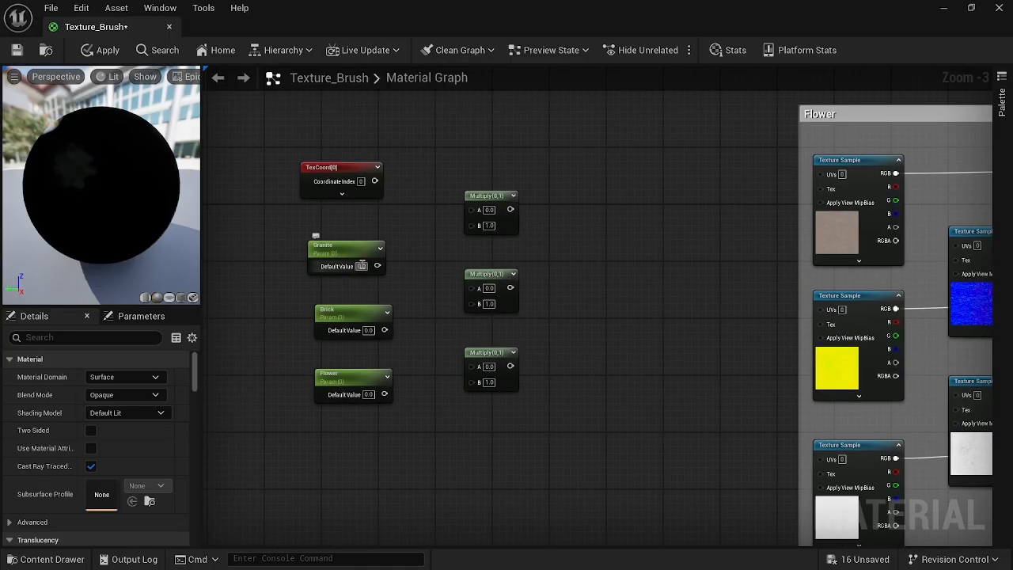
{"action": "left_click", "coordinate": [360, 266]}
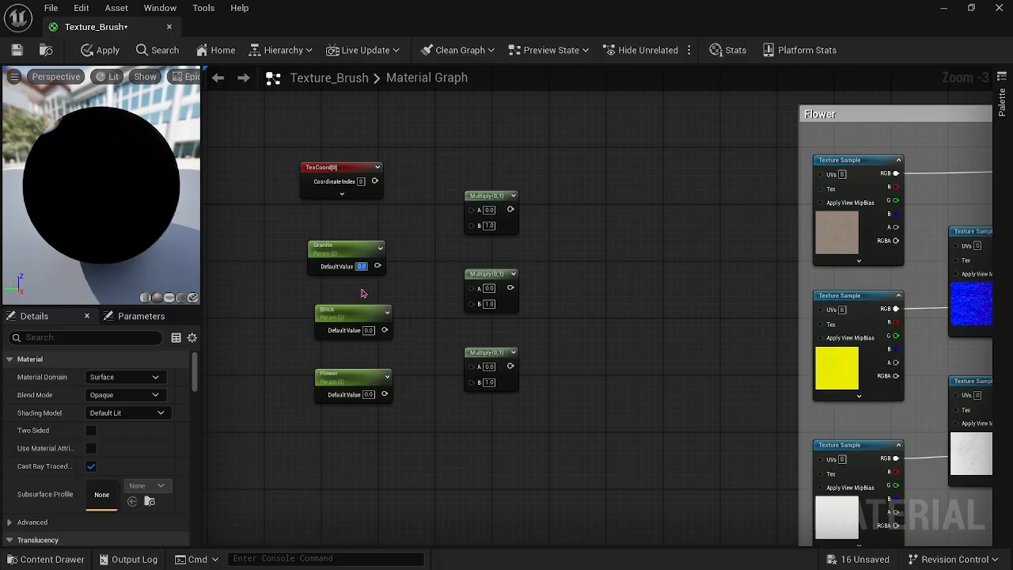
{"action": "left_click", "coordinate": [368, 330]}
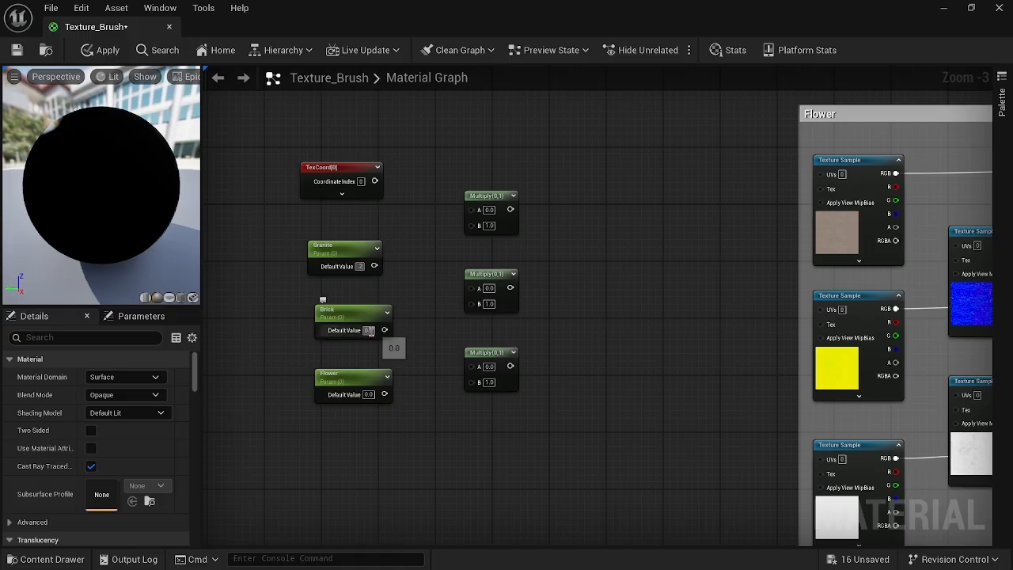
{"action": "type", "text": "0.2"}
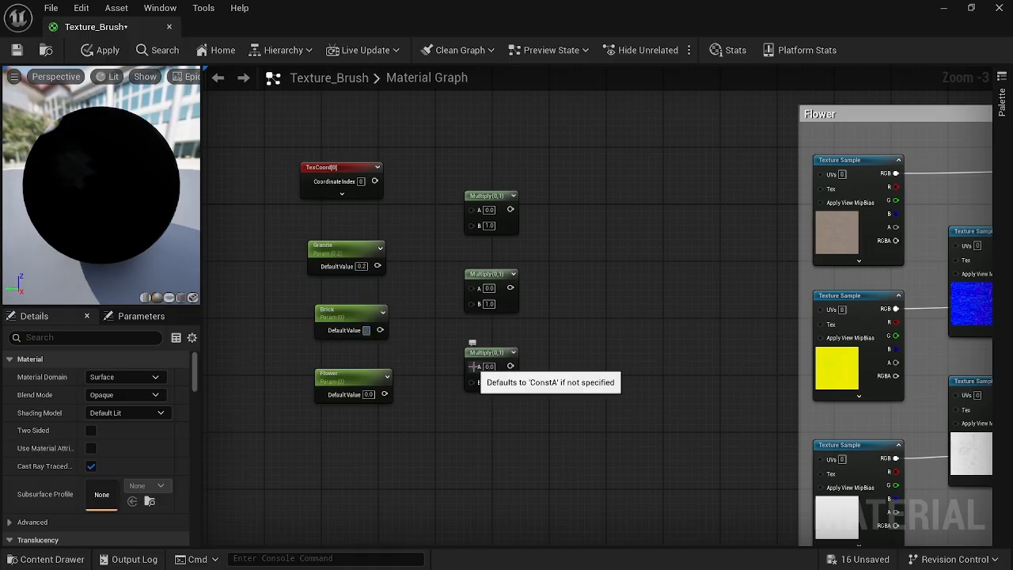
{"action": "key", "text": "Return"}
{"action": "left_click", "coordinate": [367, 394]}
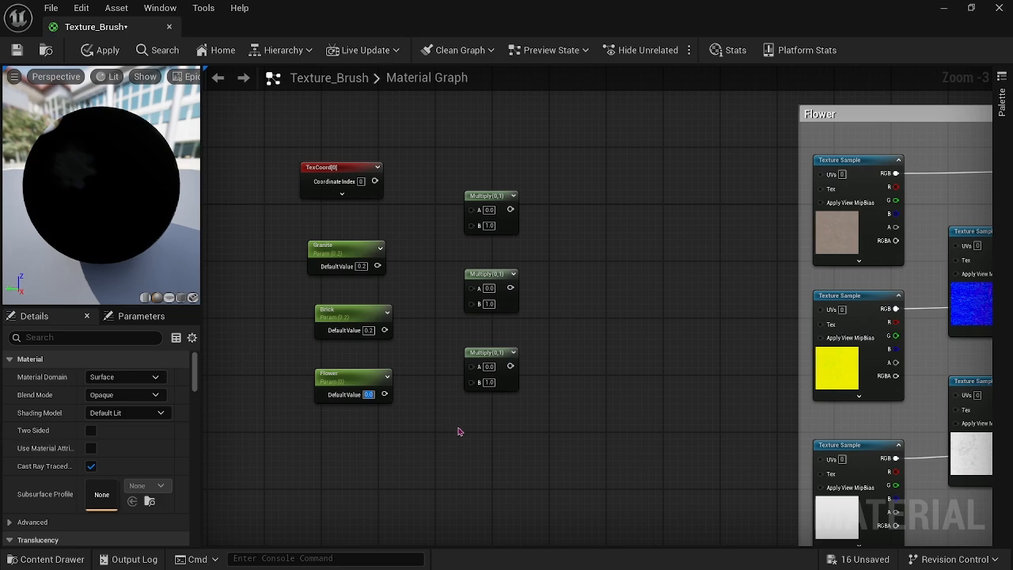
{"action": "type", "text": "0.2"}
{"action": "key", "text": "Return"}
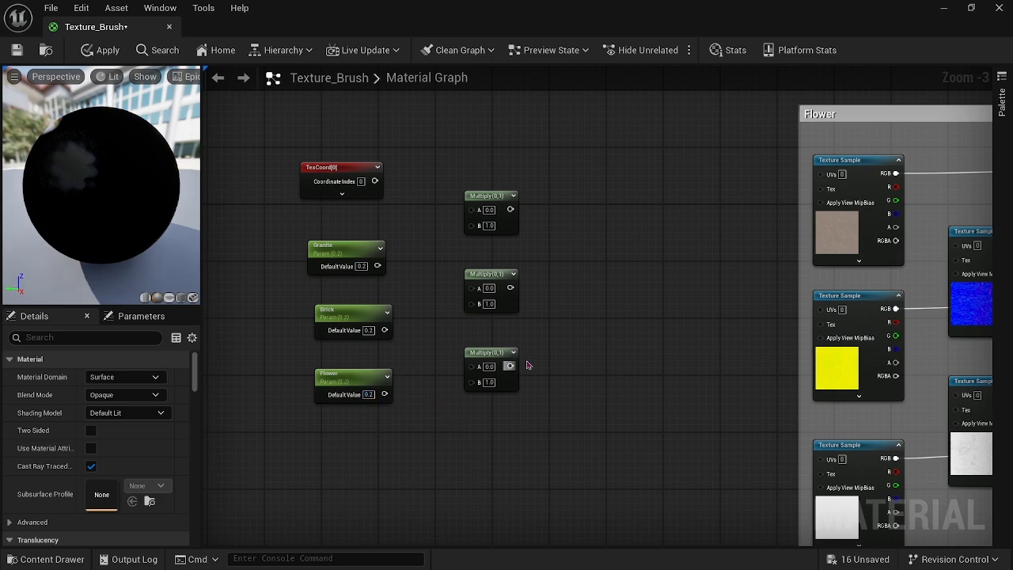
Step: Connect the texture coordinate output to input A of all three Multiply nodes
{"action": "left_click_drag", "start_coordinate": [373, 181], "coordinate": [471, 211]}
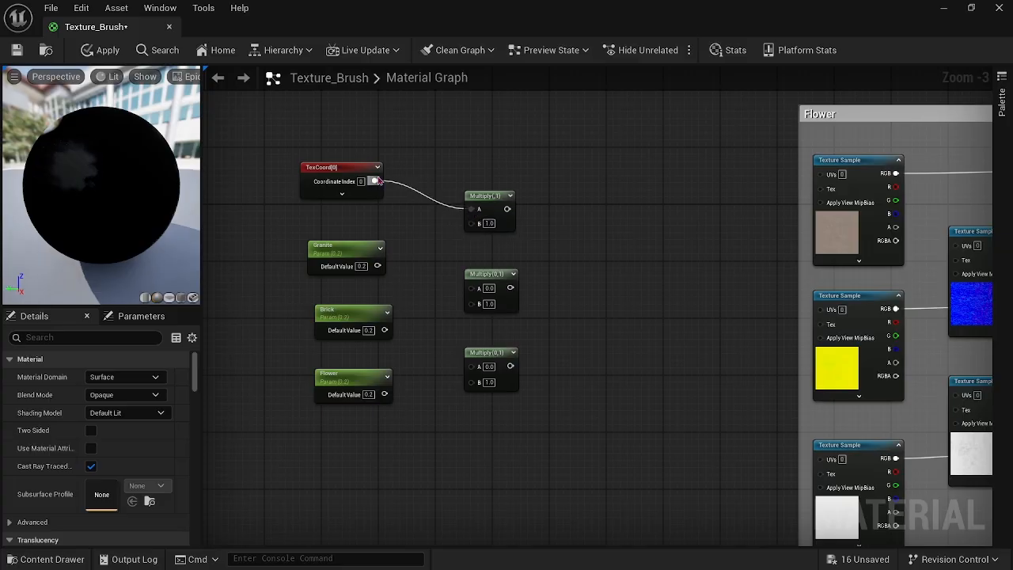
{"action": "left_click_drag", "start_coordinate": [374, 182], "coordinate": [473, 288]}
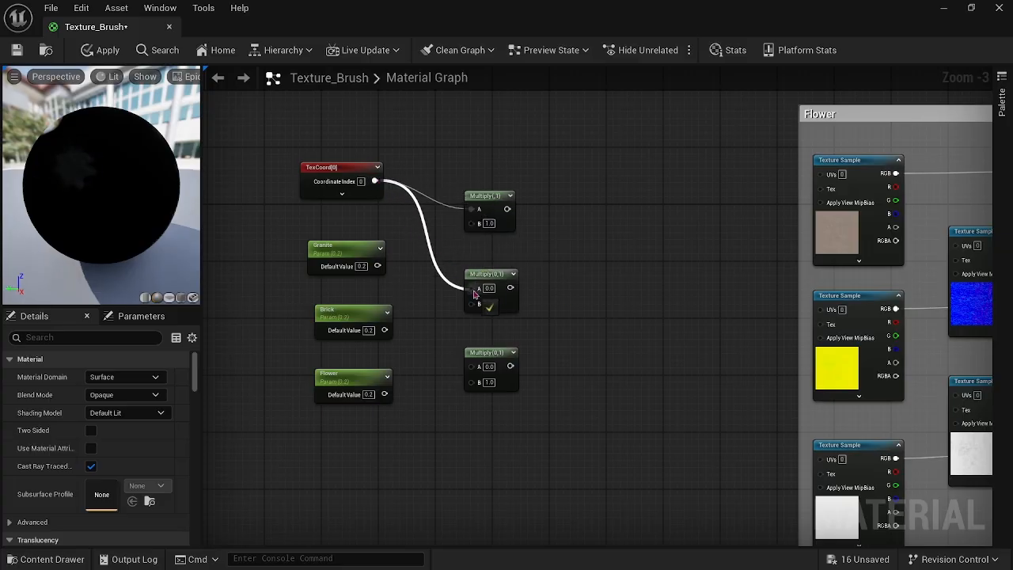
{"action": "left_click_drag", "start_coordinate": [374, 181], "coordinate": [473, 366]}
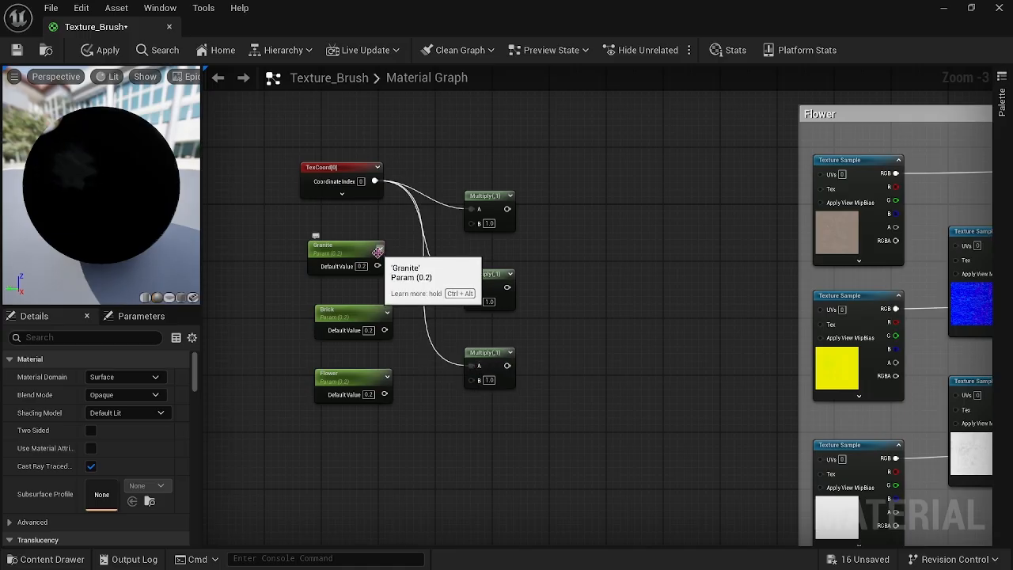
Step: Connect the Granite, Brick and Flower scalar parameters to input B of the first, second and third Multiply nodes respectively
{"action": "left_click_drag", "start_coordinate": [378, 266], "coordinate": [473, 223]}
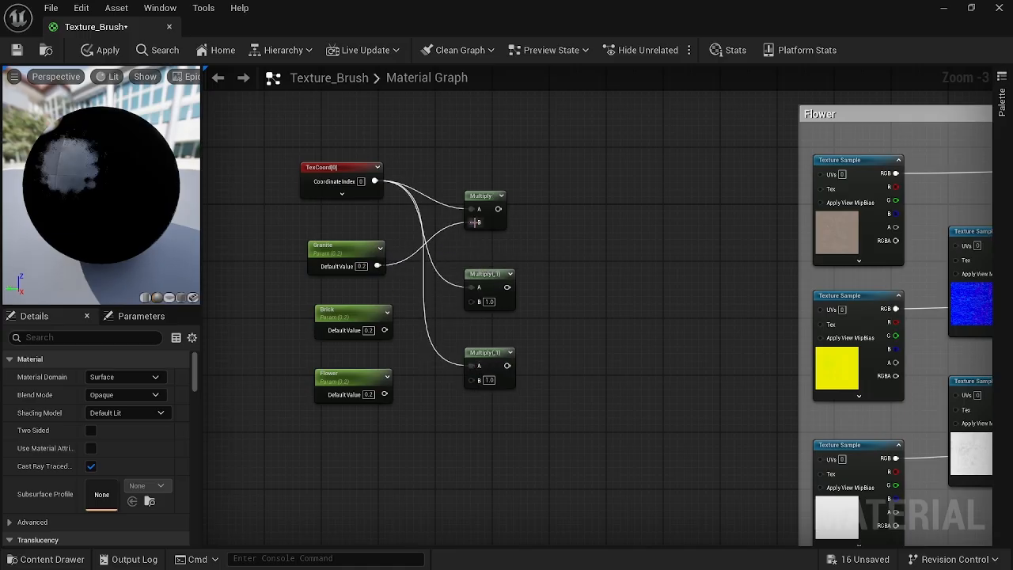
{"action": "left_click_drag", "start_coordinate": [385, 330], "coordinate": [473, 303]}
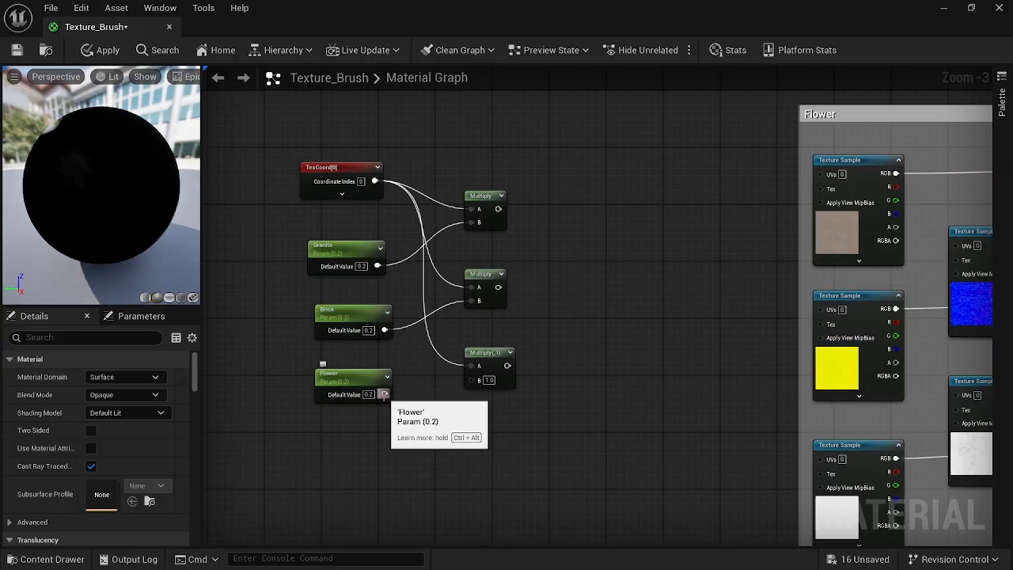
{"action": "left_click_drag", "start_coordinate": [385, 394], "coordinate": [476, 383]}
Step: Move the texture coordinate, parameter and Multiply nodes together so they sit close beside the Flower group
{"action": "right_click_drag", "start_coordinate": [626, 375], "coordinate": [509, 384]}
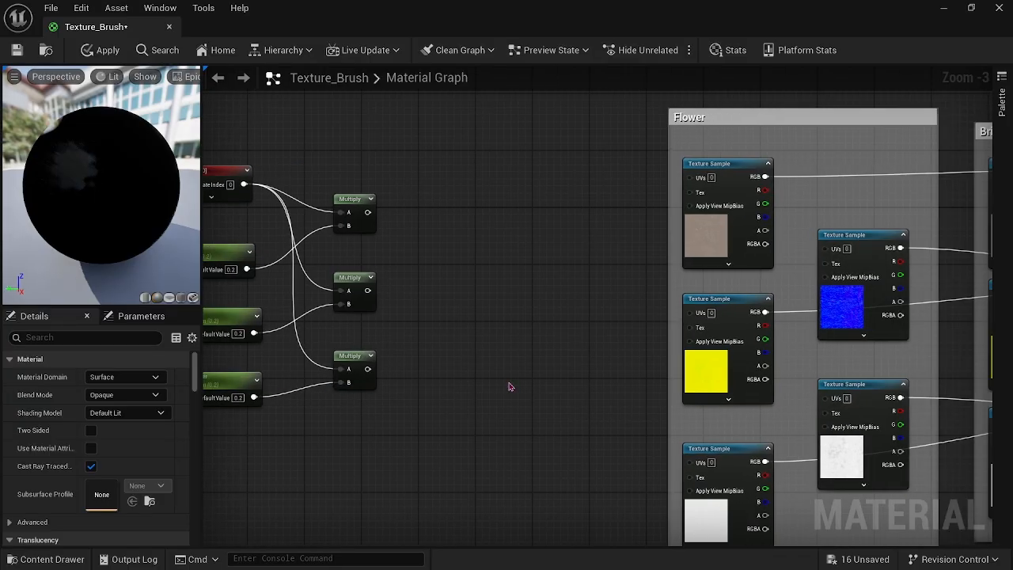
{"action": "scroll", "coordinate": [454, 377], "scroll_direction": "down", "scroll_amount": 2}
{"action": "left_click_drag", "start_coordinate": [235, 249], "coordinate": [375, 398]}
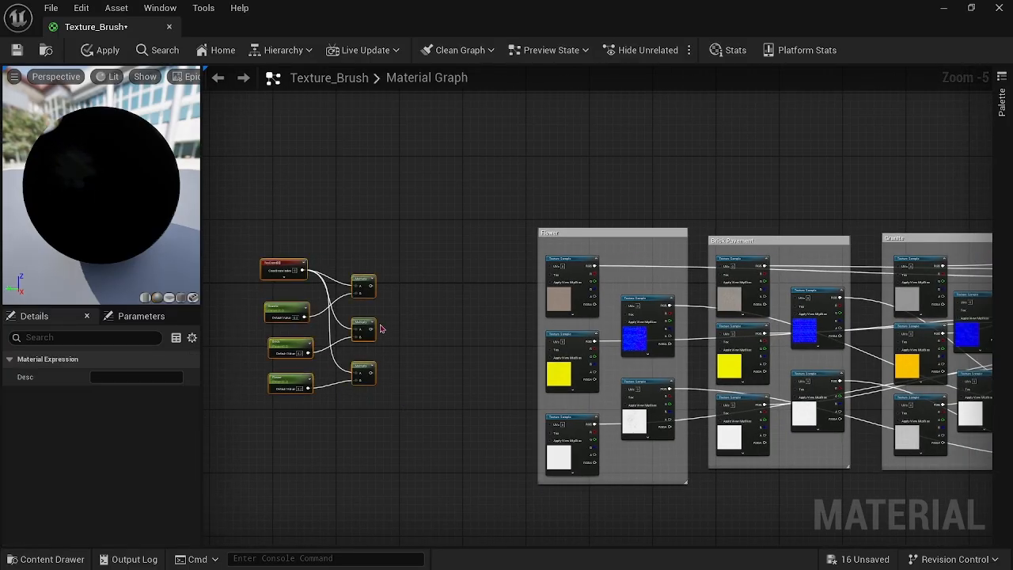
{"action": "left_click_drag", "start_coordinate": [370, 296], "coordinate": [500, 306]}
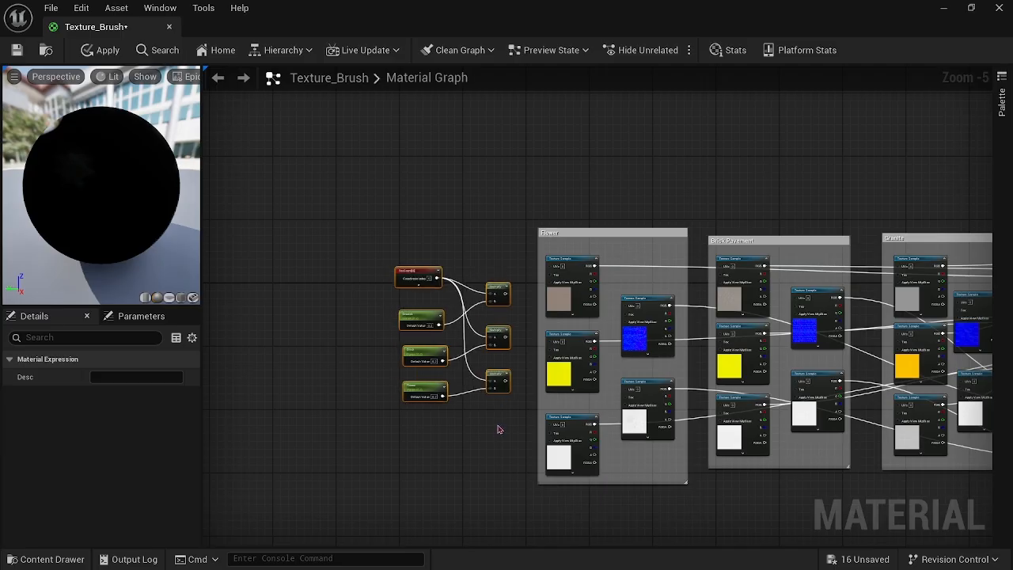
{"action": "right_click_drag", "start_coordinate": [498, 429], "coordinate": [428, 409]}
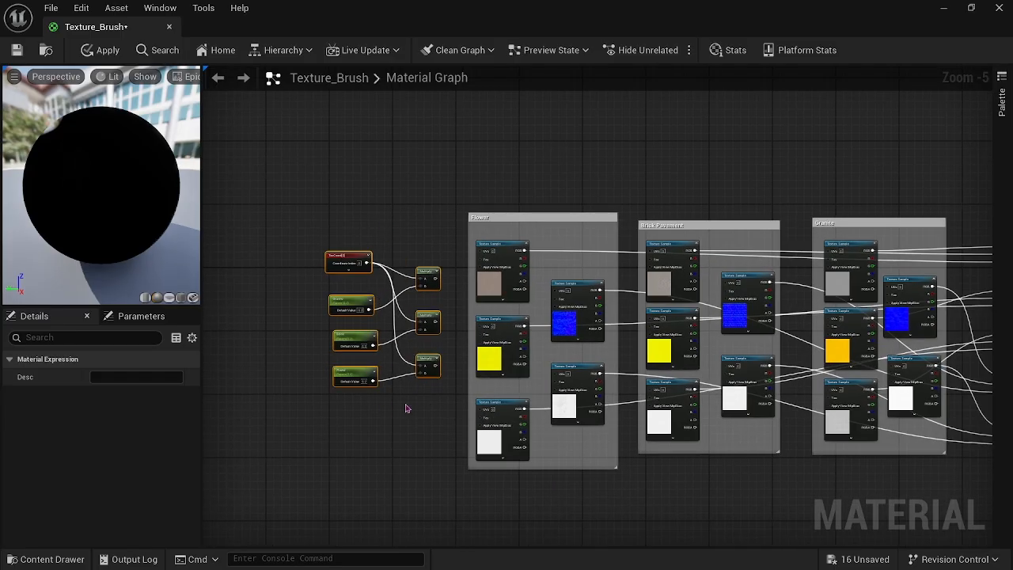
Step: Connect the Granite Multiply output to the UVs input of all five texture samples in the Granite group
{"action": "right_click_drag", "start_coordinate": [405, 409], "coordinate": [333, 449]}
{"action": "left_click", "coordinate": [350, 256]}
{"action": "right_click_drag", "start_coordinate": [321, 286], "coordinate": [325, 248]}
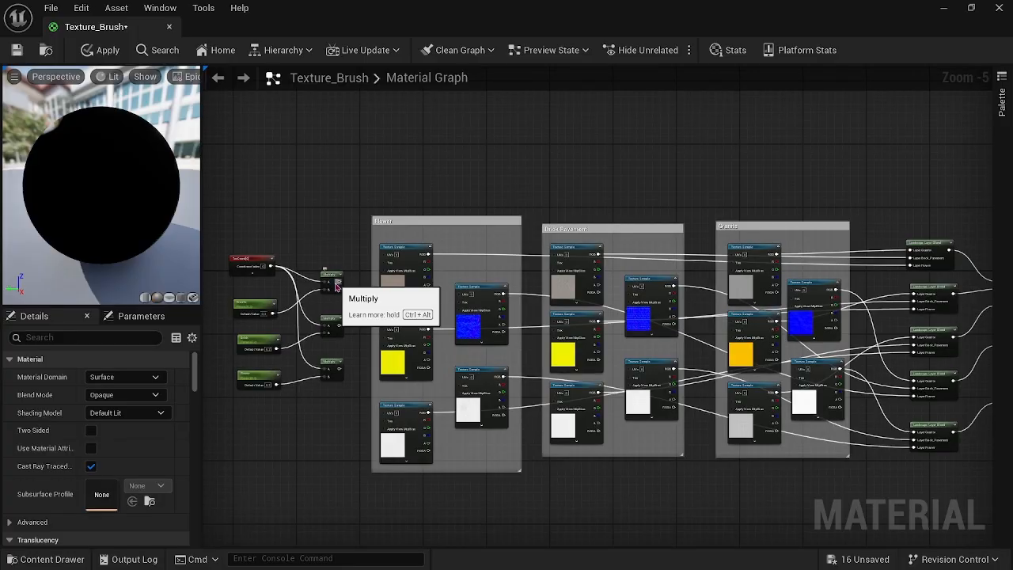
{"action": "left_click_drag", "start_coordinate": [338, 282], "coordinate": [731, 259]}
{"action": "scroll", "coordinate": [731, 258], "scroll_direction": "up", "scroll_amount": 5}
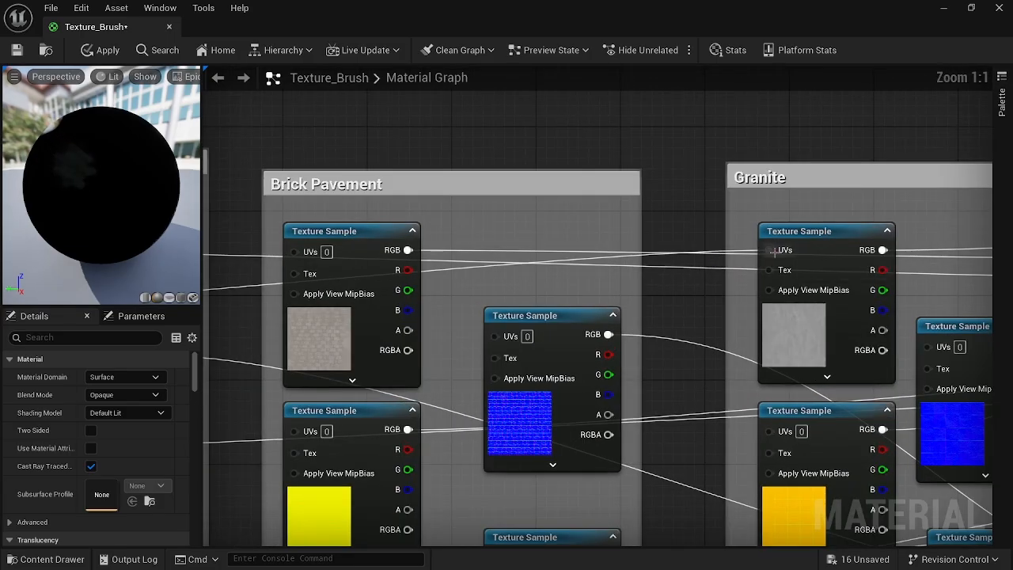
{"action": "scroll", "coordinate": [693, 287], "scroll_direction": "down", "scroll_amount": 4}
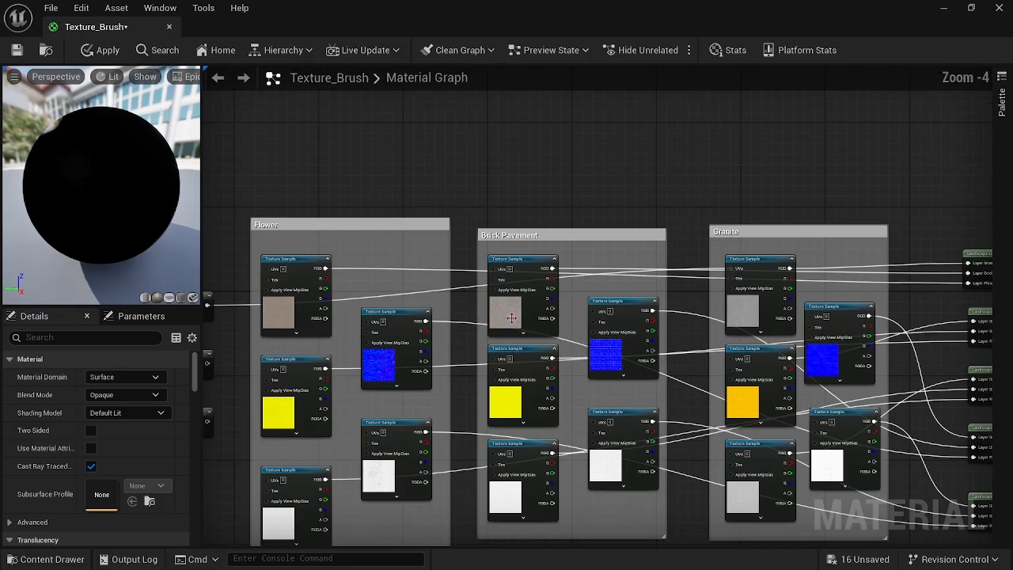
{"action": "scroll", "coordinate": [445, 301], "scroll_direction": "down", "scroll_amount": 1}
{"action": "left_click_drag", "start_coordinate": [267, 303], "coordinate": [657, 344]}
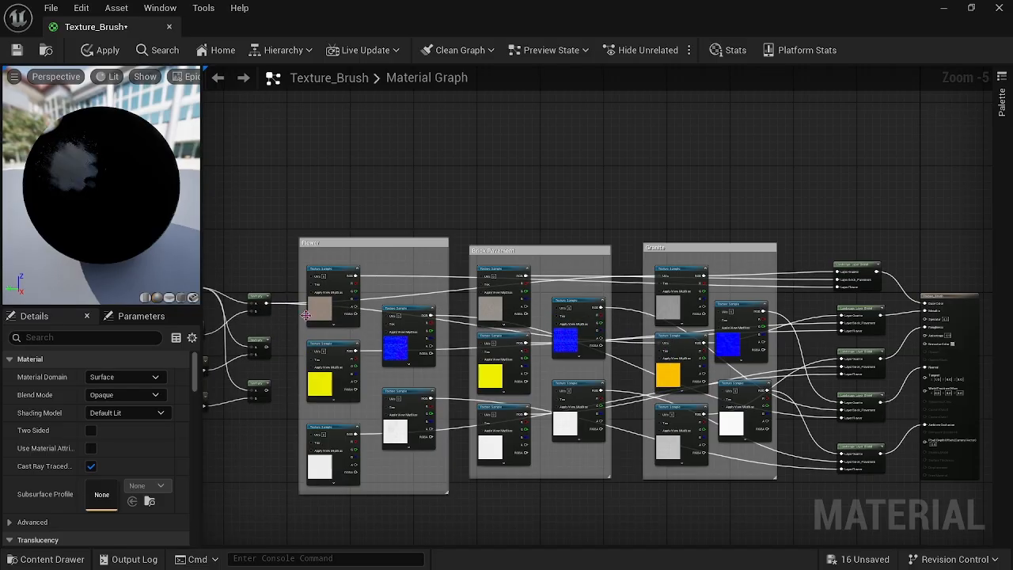
{"action": "left_click_drag", "start_coordinate": [267, 303], "coordinate": [661, 419]}
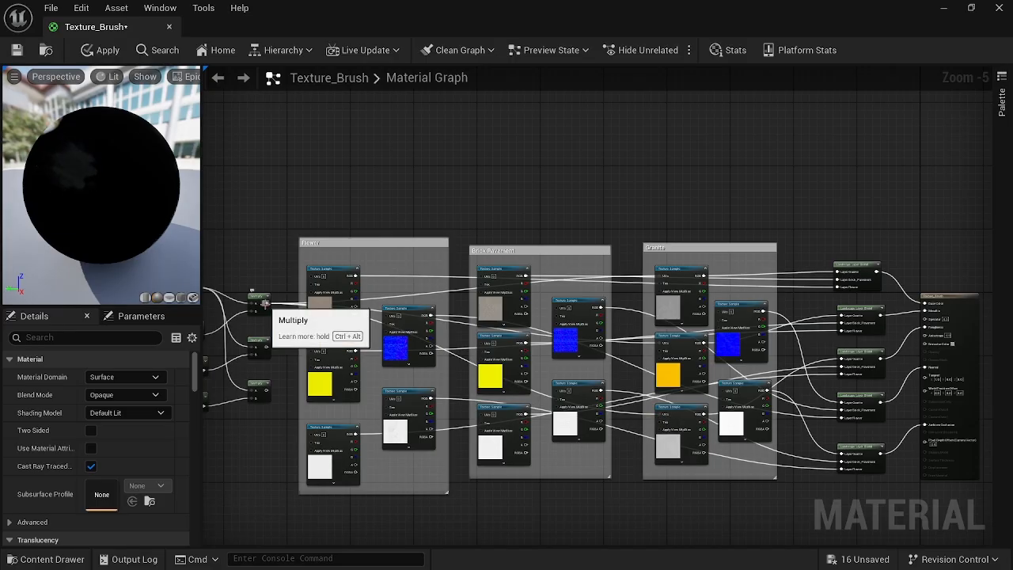
{"action": "left_click_drag", "start_coordinate": [267, 303], "coordinate": [718, 312]}
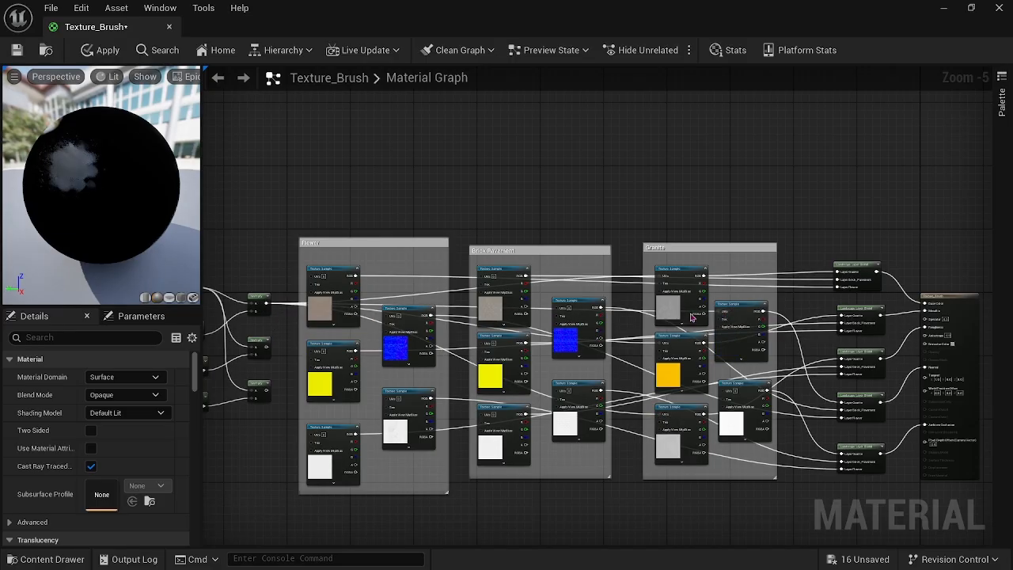
{"action": "left_click_drag", "start_coordinate": [266, 303], "coordinate": [722, 391]}
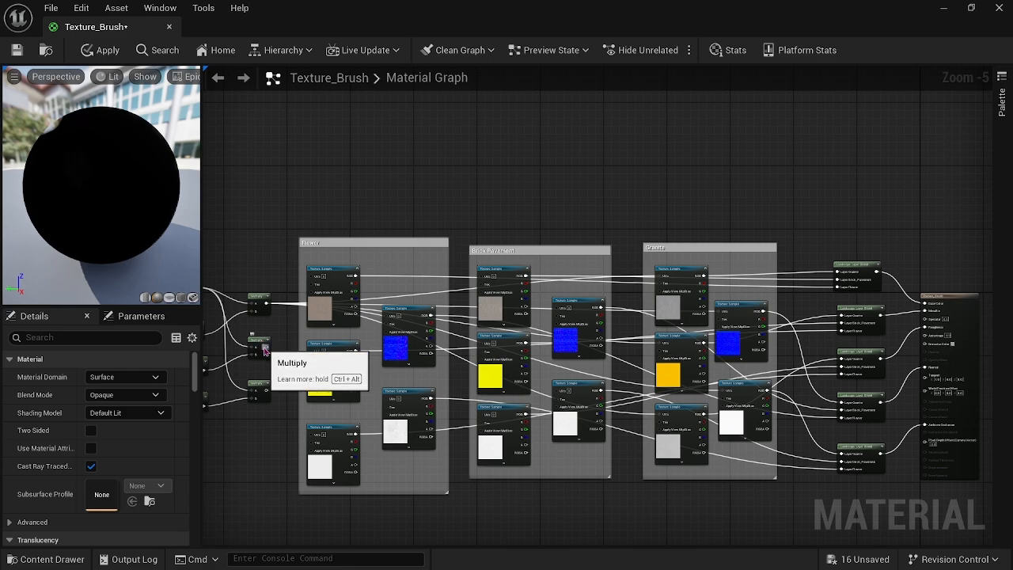
Step: Connect the Brick Multiply output to the UVs input of all five texture samples in the Brick Pavement group
{"action": "left_click_drag", "start_coordinate": [267, 348], "coordinate": [485, 280]}
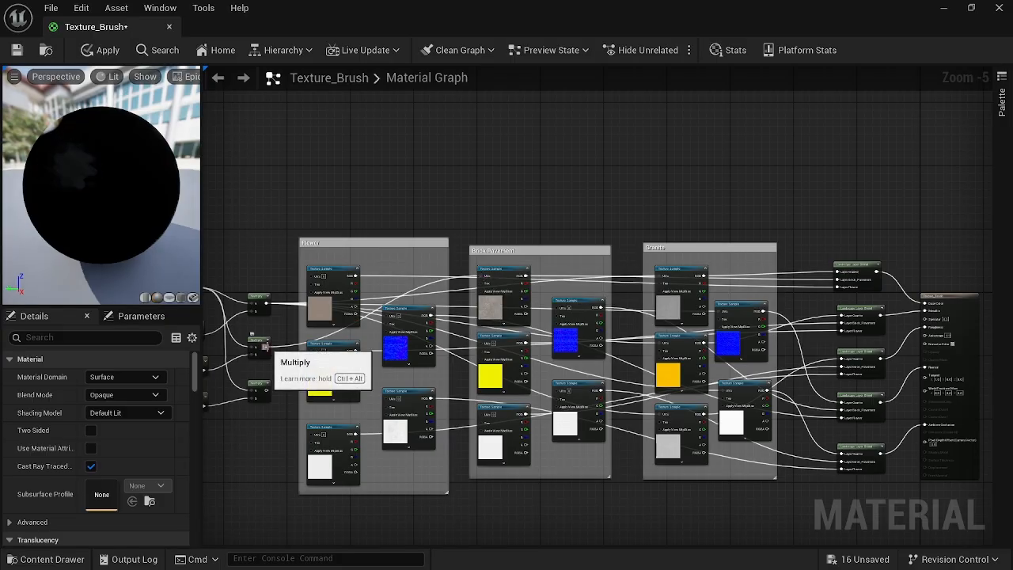
{"action": "left_click_drag", "start_coordinate": [267, 347], "coordinate": [483, 345]}
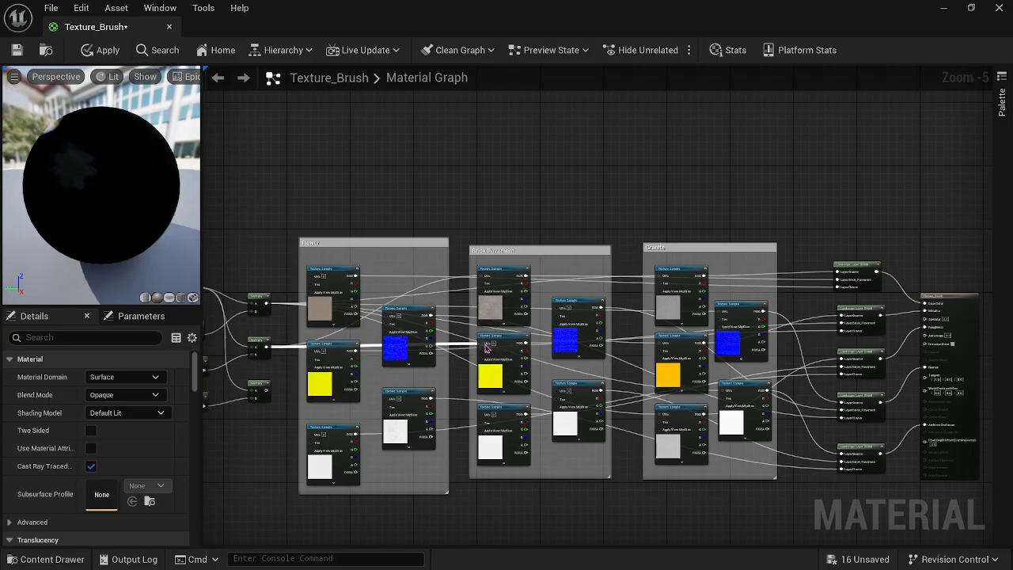
{"action": "left_click_drag", "start_coordinate": [267, 347], "coordinate": [484, 421]}
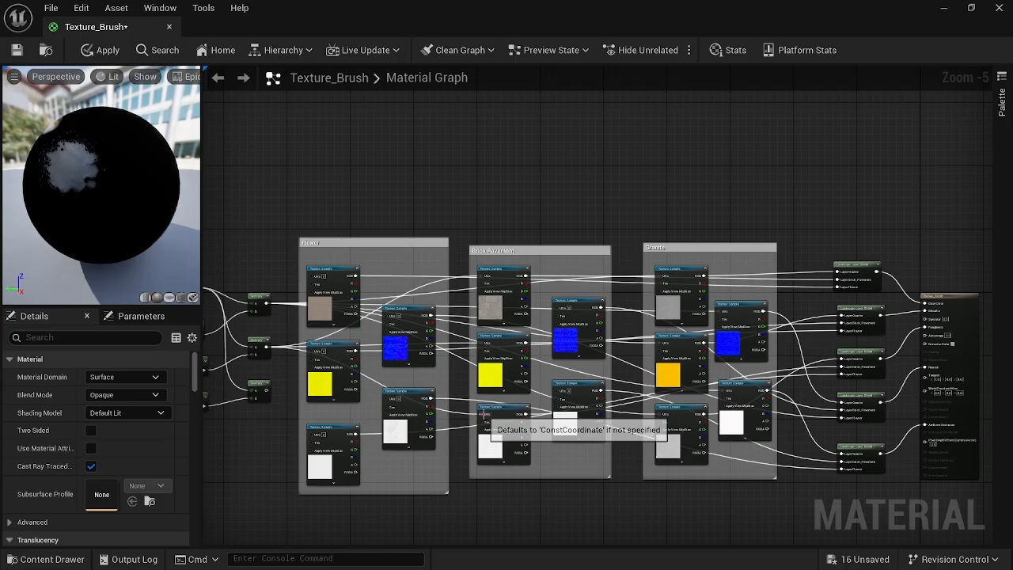
{"action": "left_click_drag", "start_coordinate": [266, 347], "coordinate": [557, 390]}
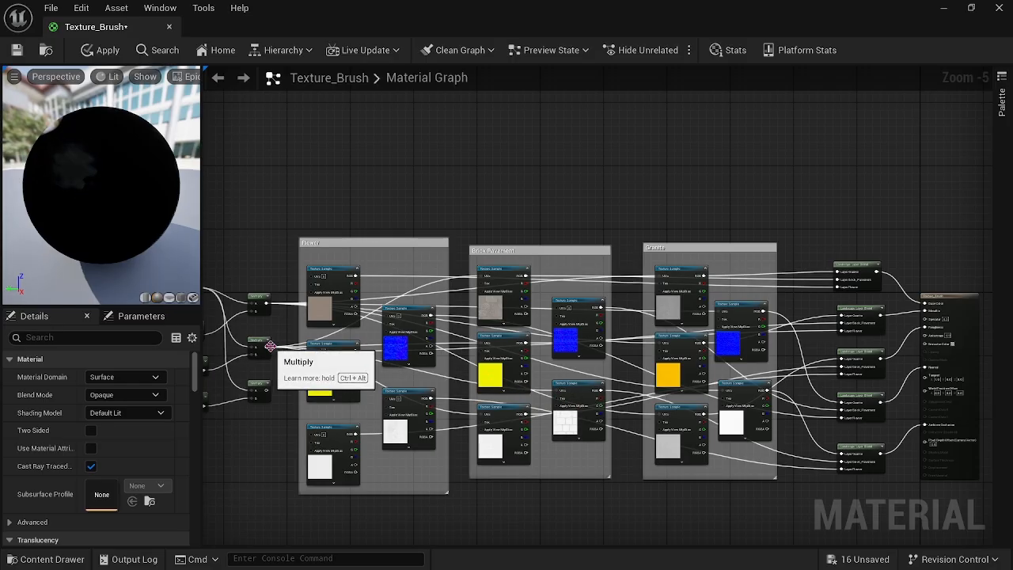
{"action": "left_click_drag", "start_coordinate": [268, 346], "coordinate": [526, 345]}
{"action": "left_click_drag", "start_coordinate": [552, 314], "coordinate": [554, 307]}
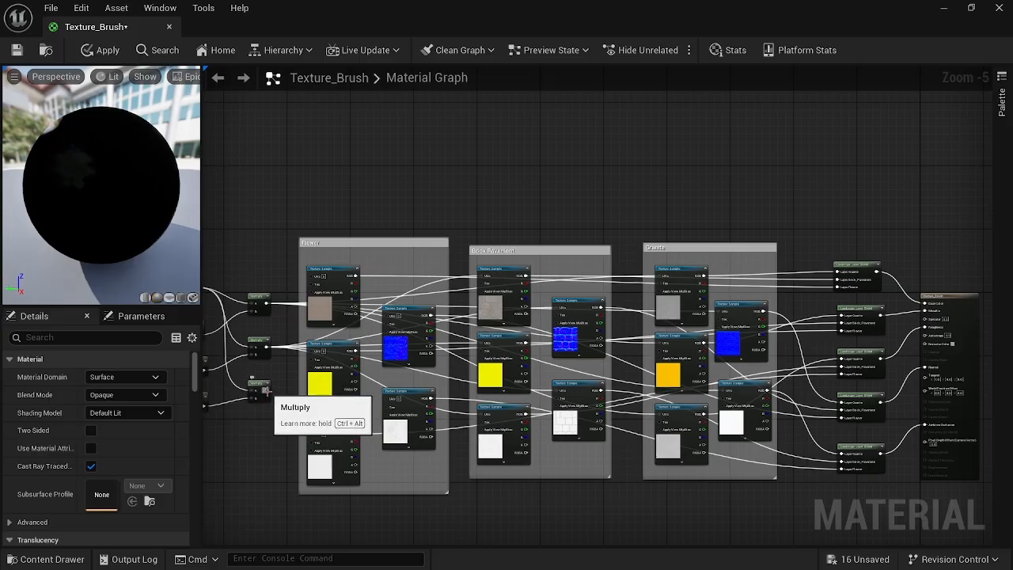
Step: Connect the Flower Multiply output to the UVs input of all five texture samples in the Flower group
{"action": "left_click_drag", "start_coordinate": [265, 394], "coordinate": [315, 281]}
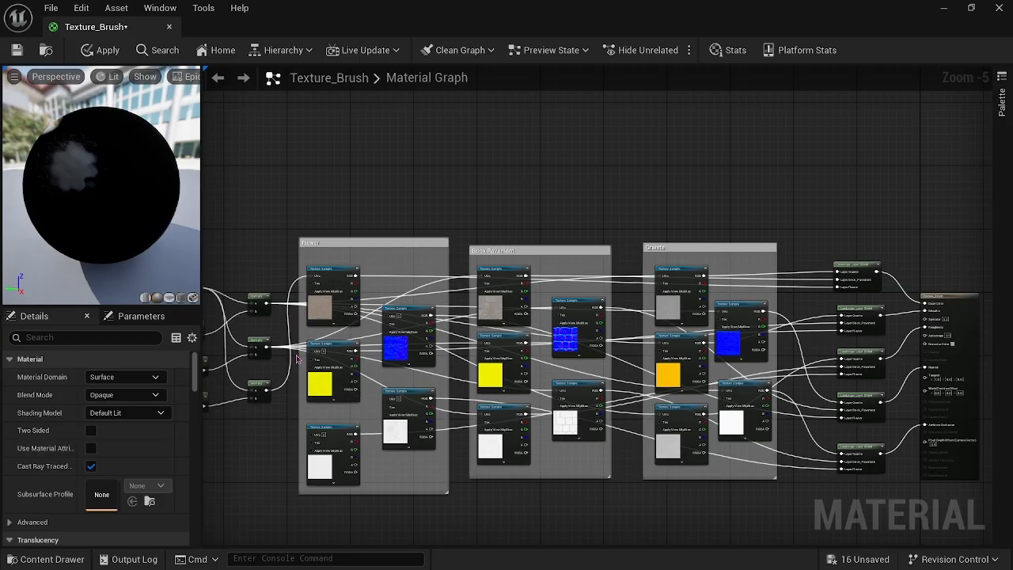
{"action": "left_click_drag", "start_coordinate": [266, 392], "coordinate": [312, 356]}
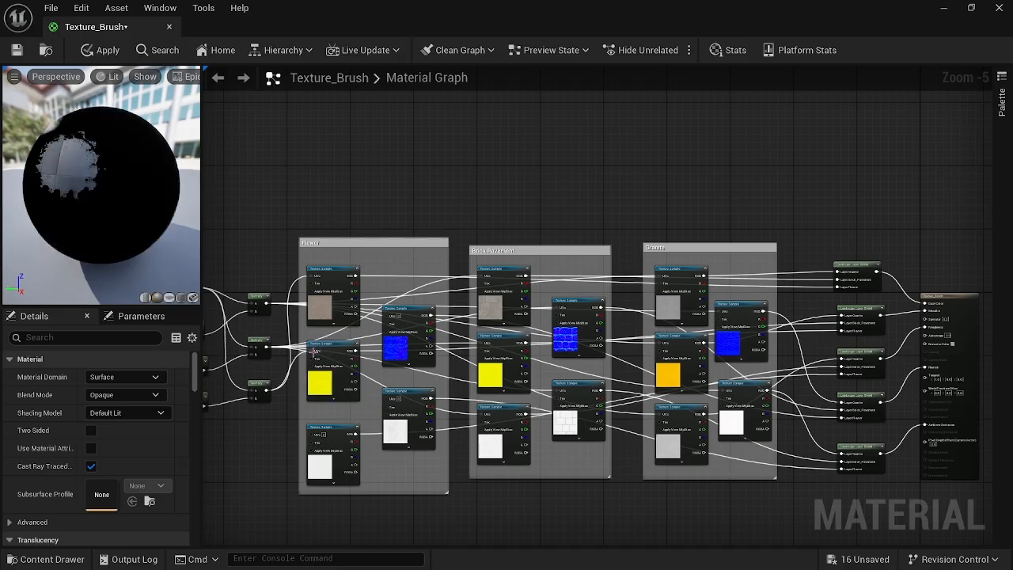
{"action": "left_click_drag", "start_coordinate": [266, 390], "coordinate": [313, 434]}
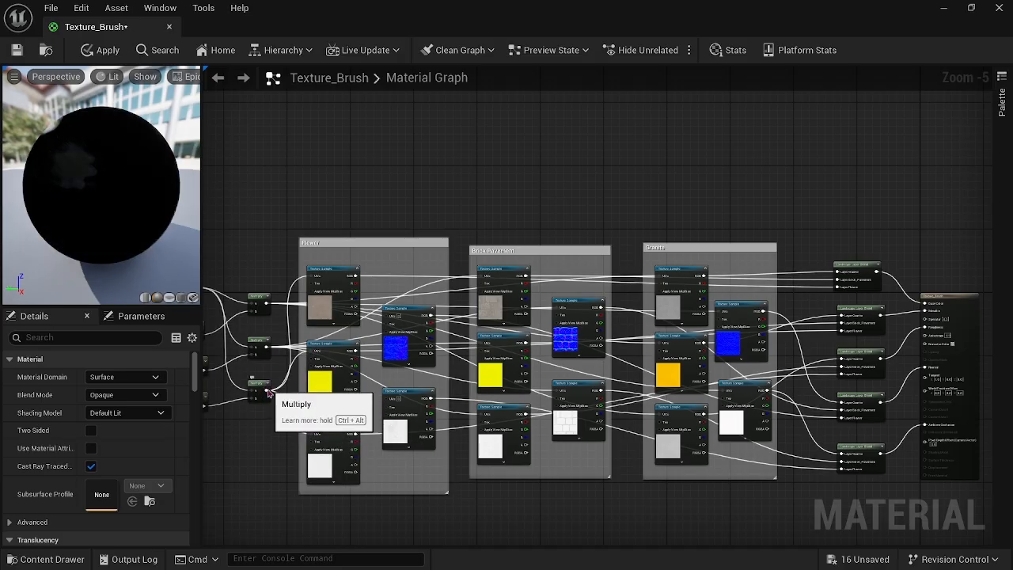
{"action": "left_click_drag", "start_coordinate": [266, 391], "coordinate": [387, 401]}
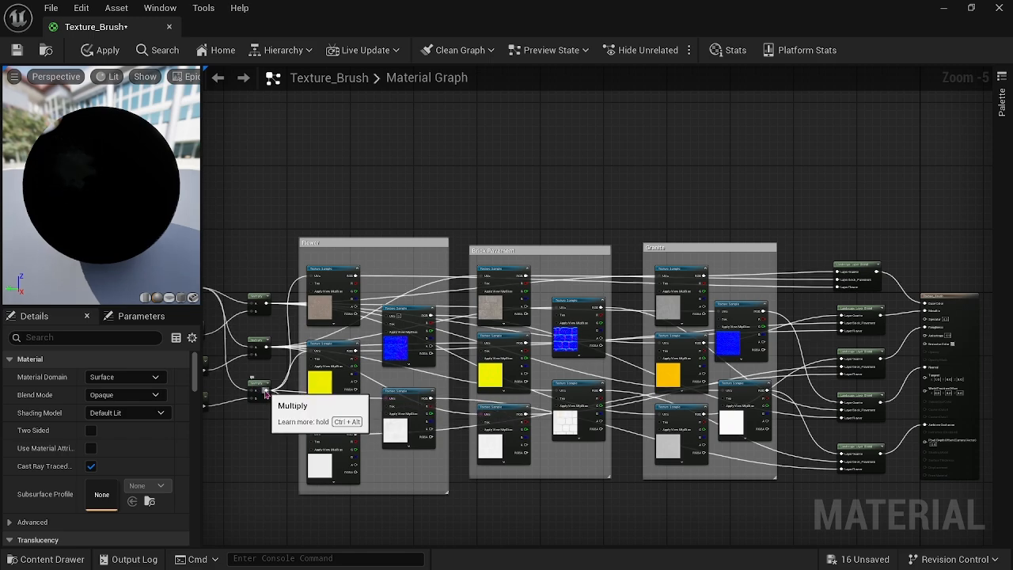
{"action": "left_click_drag", "start_coordinate": [266, 390], "coordinate": [389, 317]}
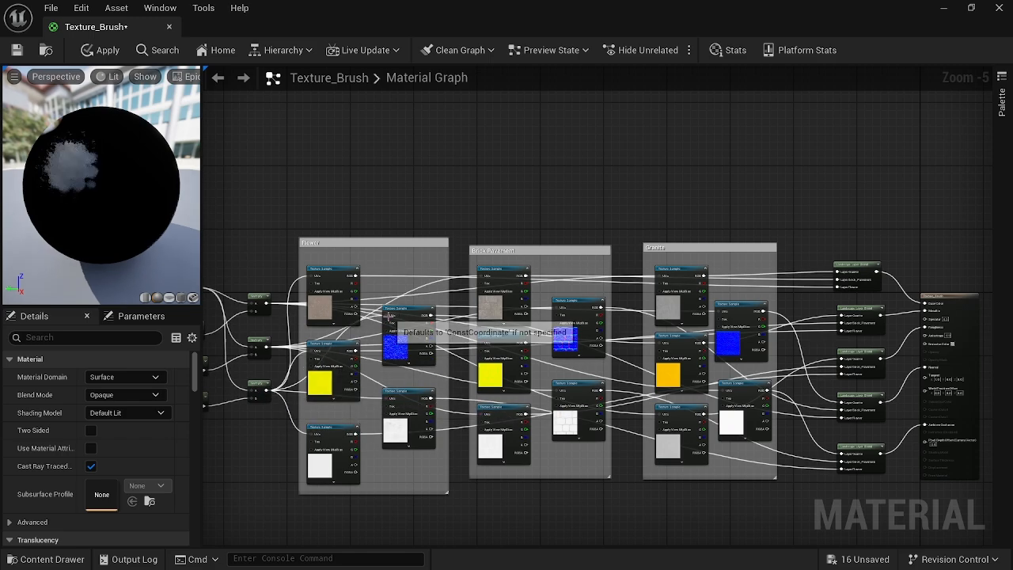
Step: Save the Texture_Brush material with its new tiling connections applied
{"action": "right_click_drag", "start_coordinate": [505, 506], "coordinate": [582, 456]}
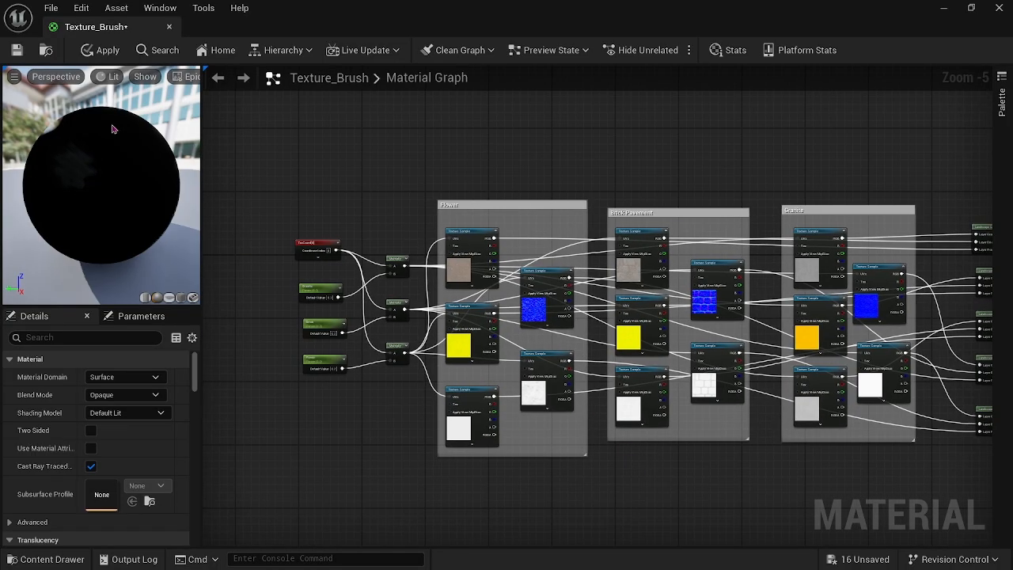
{"action": "left_click", "coordinate": [17, 51]}
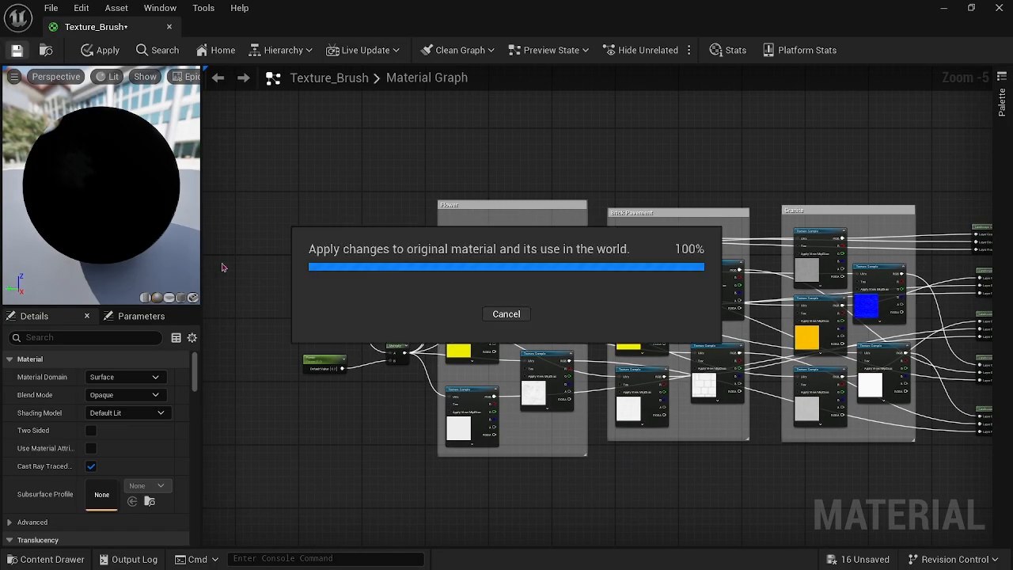
{"action": "right_click_drag", "start_coordinate": [618, 486], "coordinate": [591, 449]}
{"action": "scroll", "coordinate": [545, 457], "scroll_direction": "down", "scroll_amount": 1}
{"action": "scroll", "coordinate": [578, 463], "scroll_direction": "up", "scroll_amount": 1}
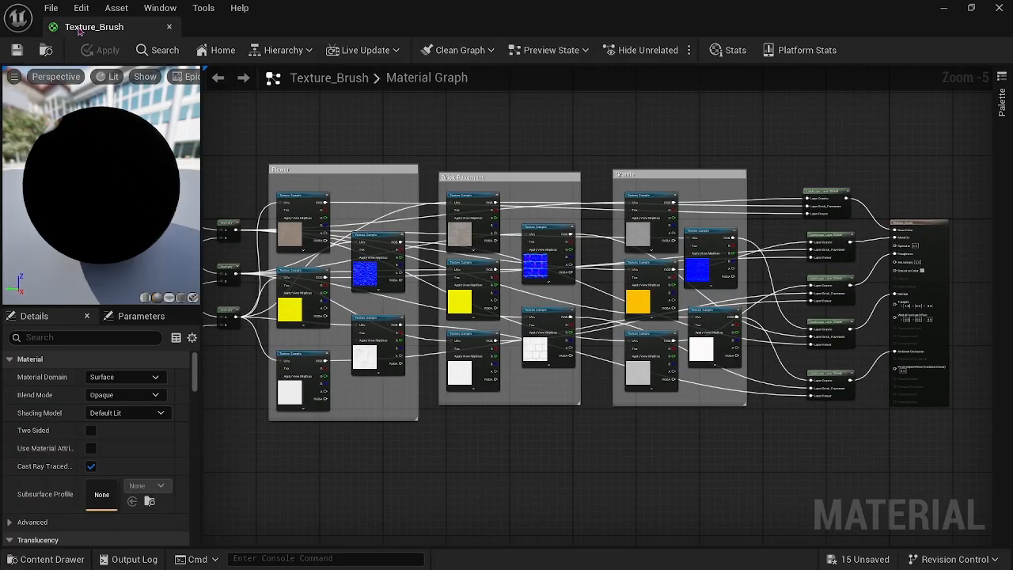
Step: Dock the Texture_Brush editor alongside the ThirdPersonMap level, switch to the level and frame the floor area around the cubes
{"action": "left_click_drag", "start_coordinate": [79, 32], "coordinate": [210, 36]}
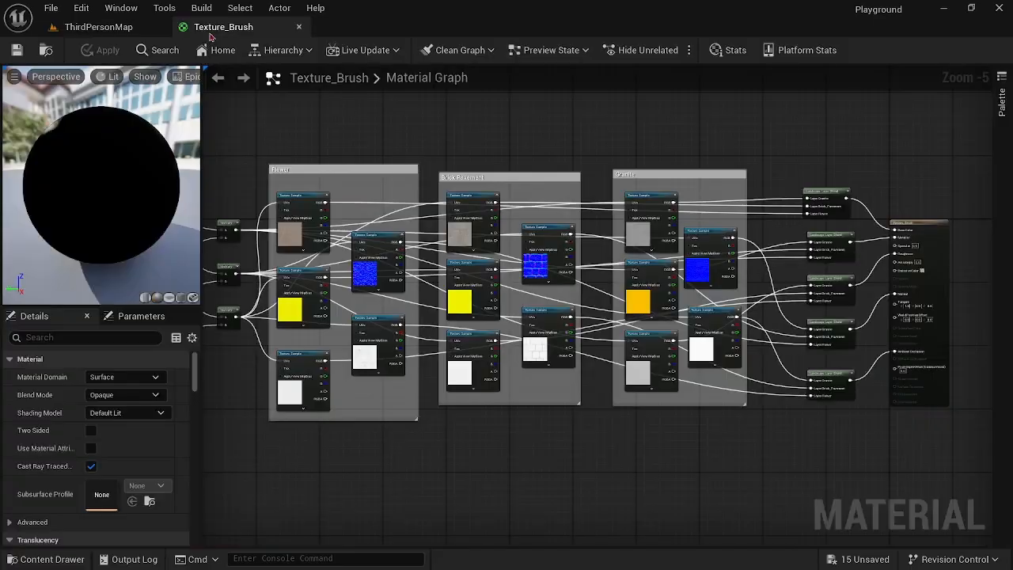
{"action": "left_click", "coordinate": [111, 28]}
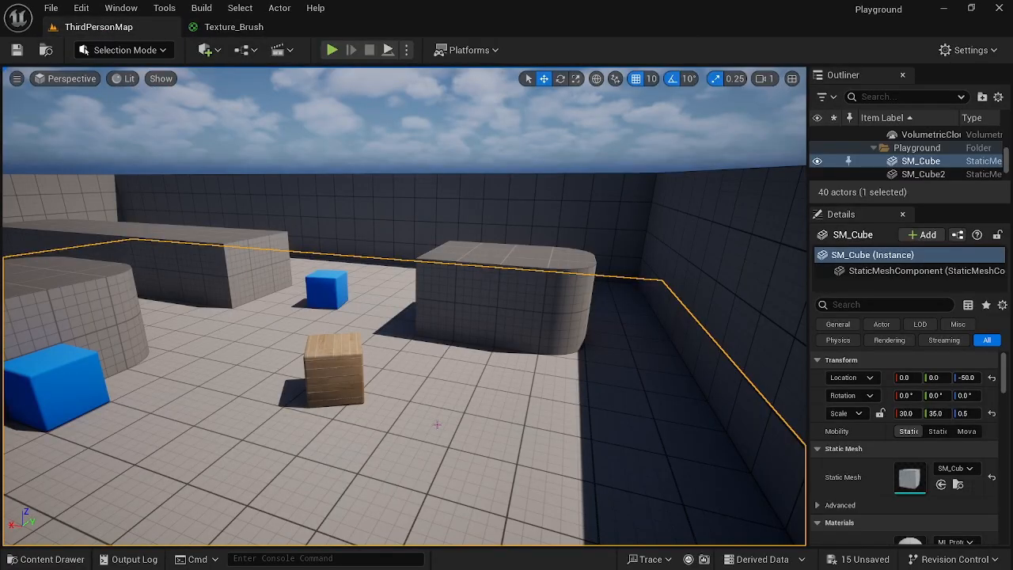
{"action": "right_click_drag", "start_coordinate": [437, 424], "coordinate": [387, 431]}
{"action": "middle_click_drag", "start_coordinate": [492, 434], "coordinate": [445, 467]}
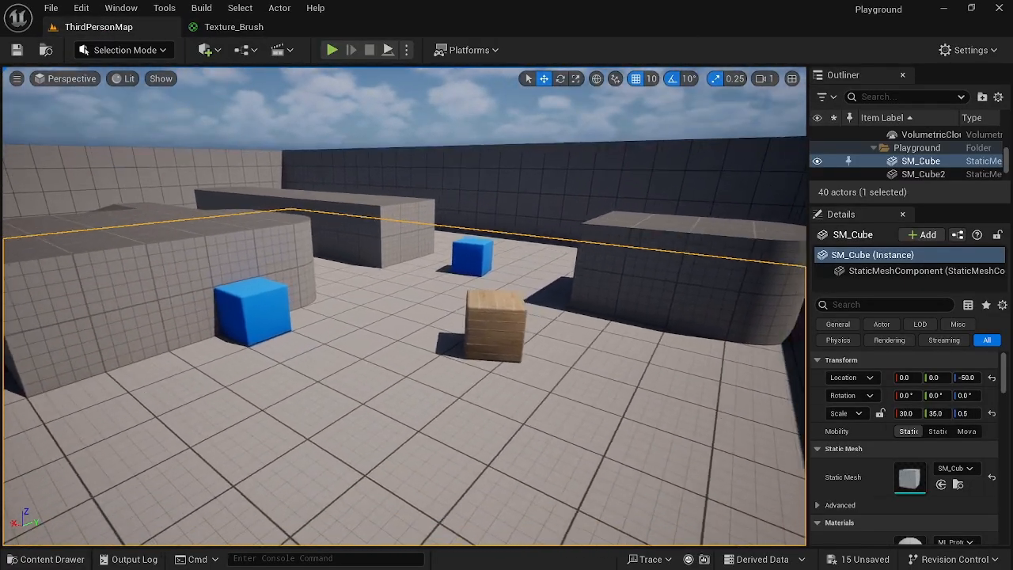
{"action": "middle_click_drag", "start_coordinate": [348, 412], "coordinate": [326, 420]}
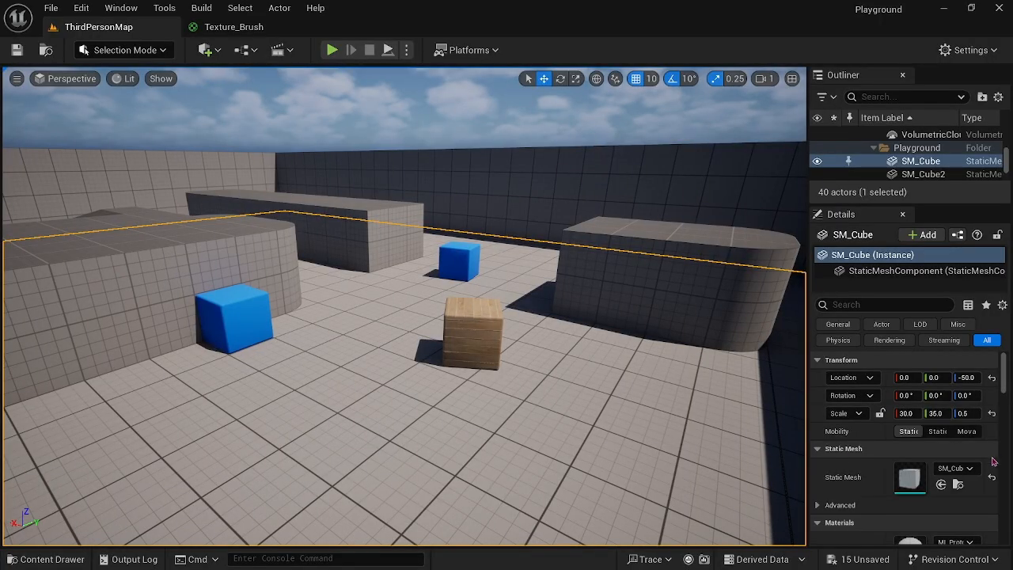
Step: Open the material choices for the SM_Cube floor's Element 0 slot and hide the floor cube
{"action": "scroll", "coordinate": [993, 462], "scroll_direction": "down", "scroll_amount": 5}
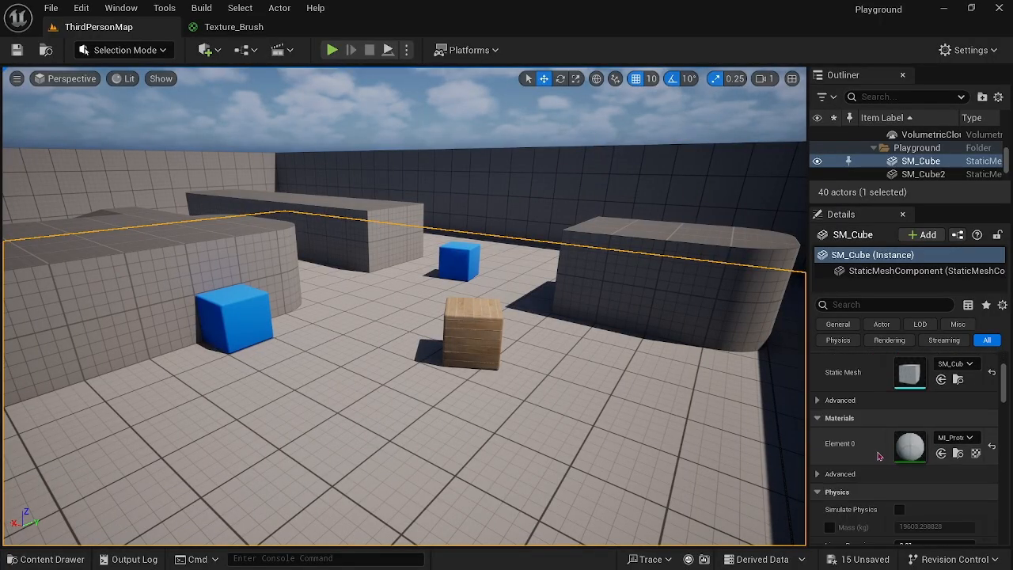
{"action": "scroll", "coordinate": [846, 455], "scroll_direction": "down", "scroll_amount": 1}
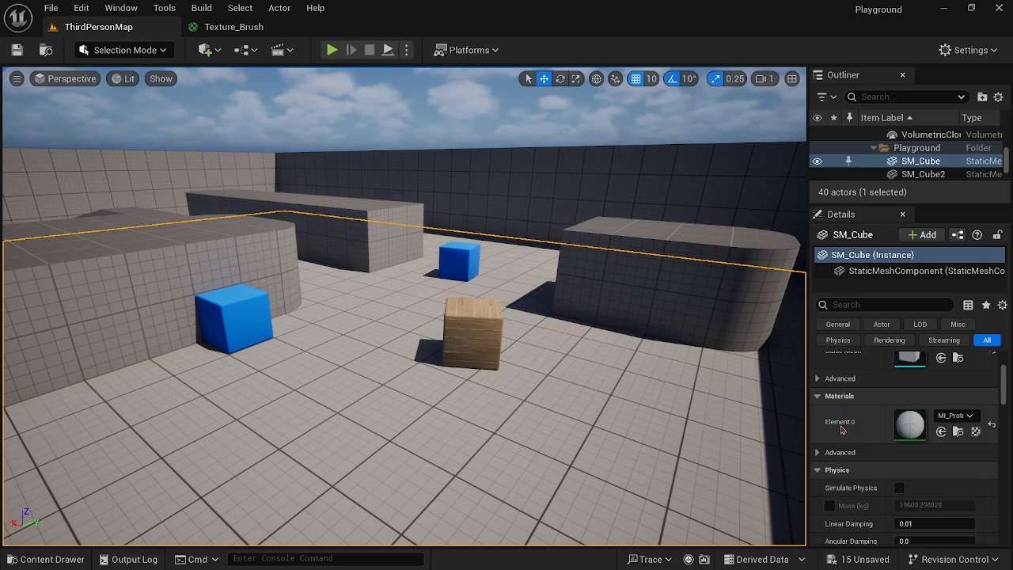
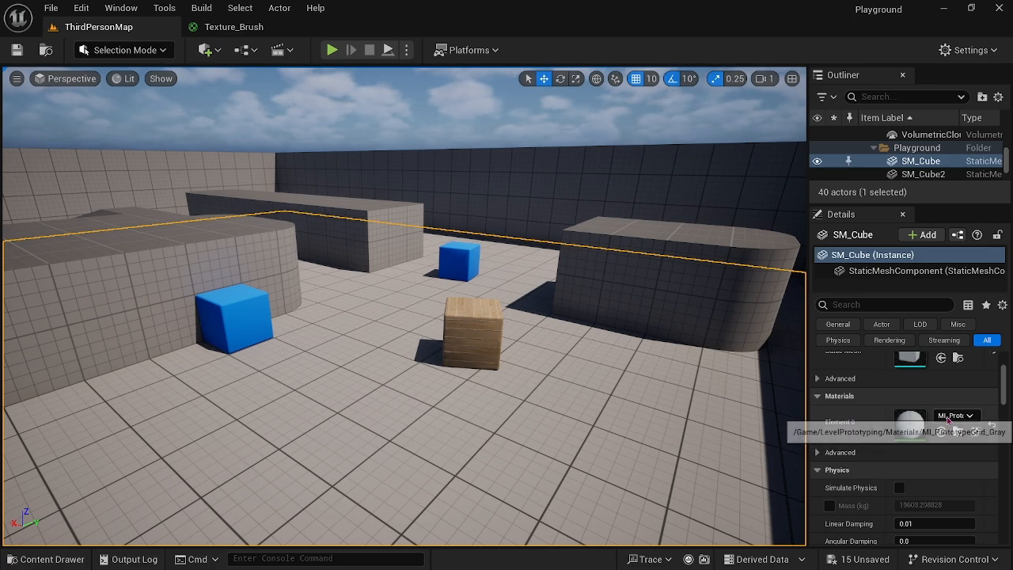
{"action": "left_click", "coordinate": [949, 418]}
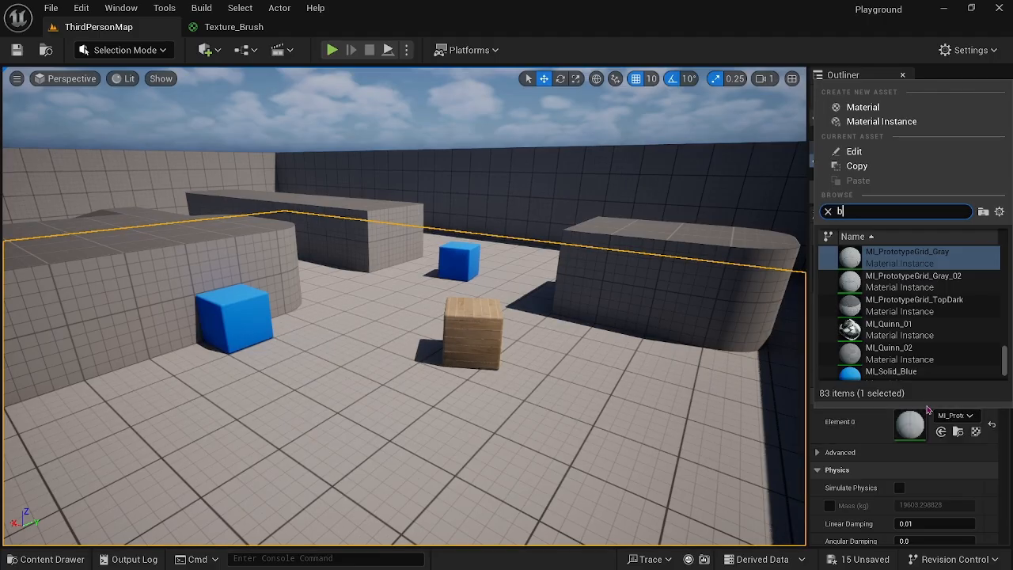
{"action": "key", "text": "h"}
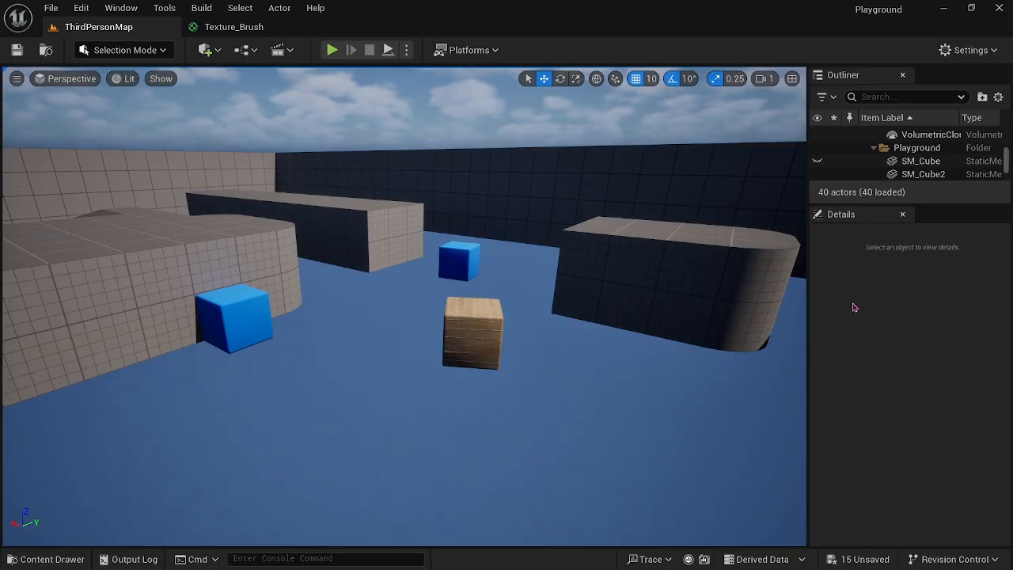
Step: Undo hiding the SM_Cube floor and assign the Texture_Brush material to its Element 0 slot
{"action": "key", "text": "ctrl+z"}
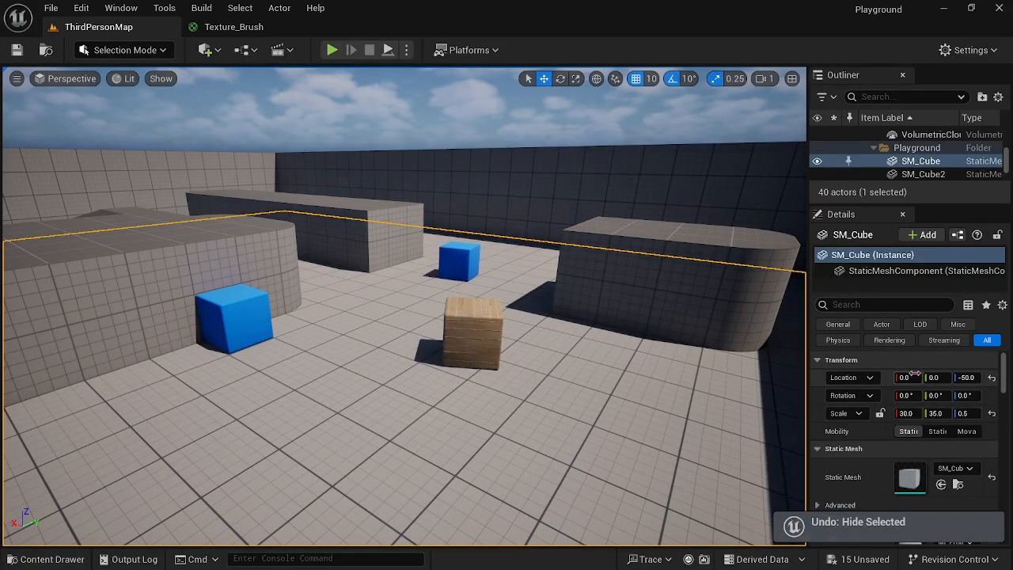
{"action": "scroll", "coordinate": [926, 459], "scroll_direction": "down", "scroll_amount": 3}
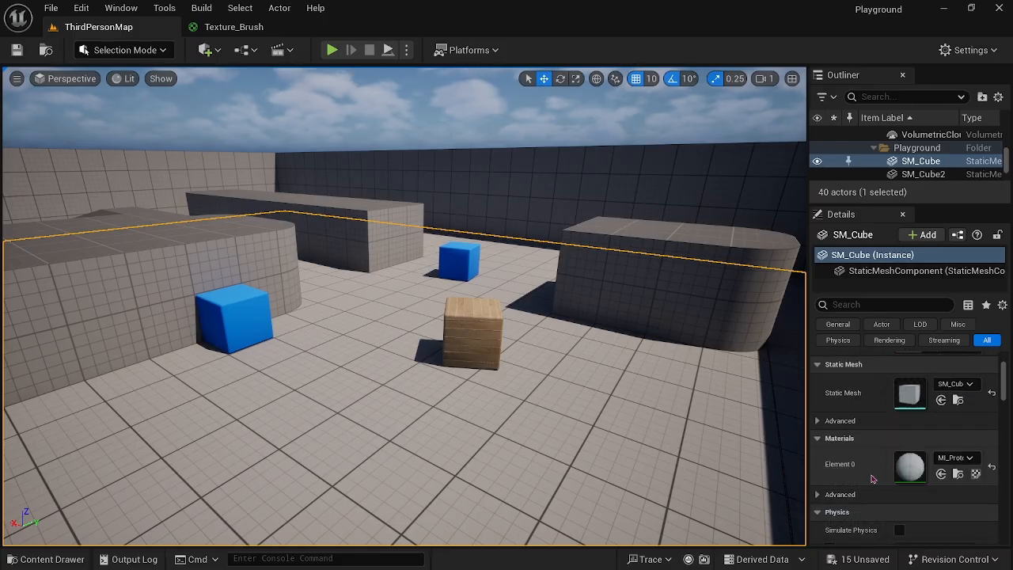
{"action": "left_click", "coordinate": [952, 462]}
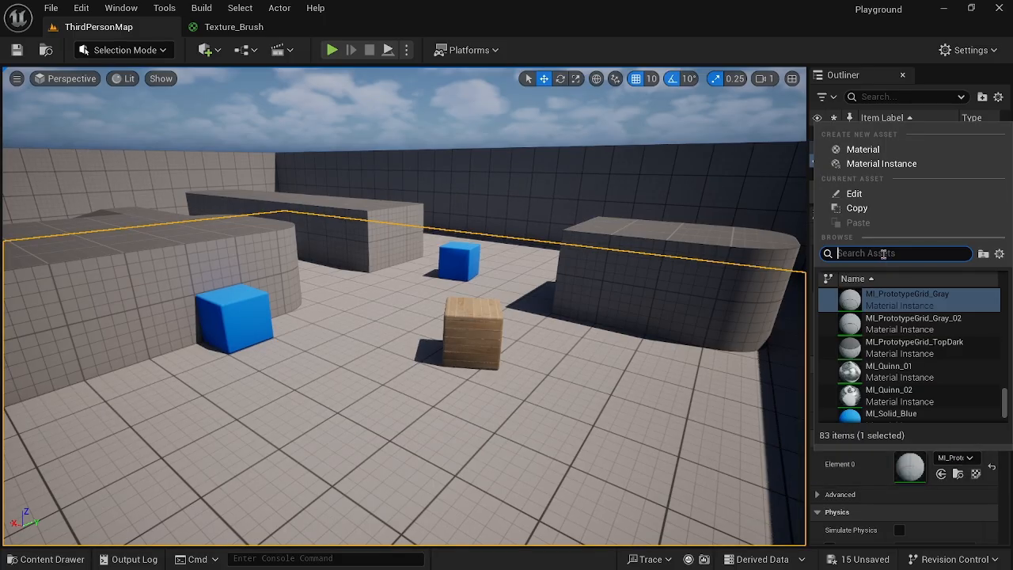
{"action": "type", "text": "bru"}
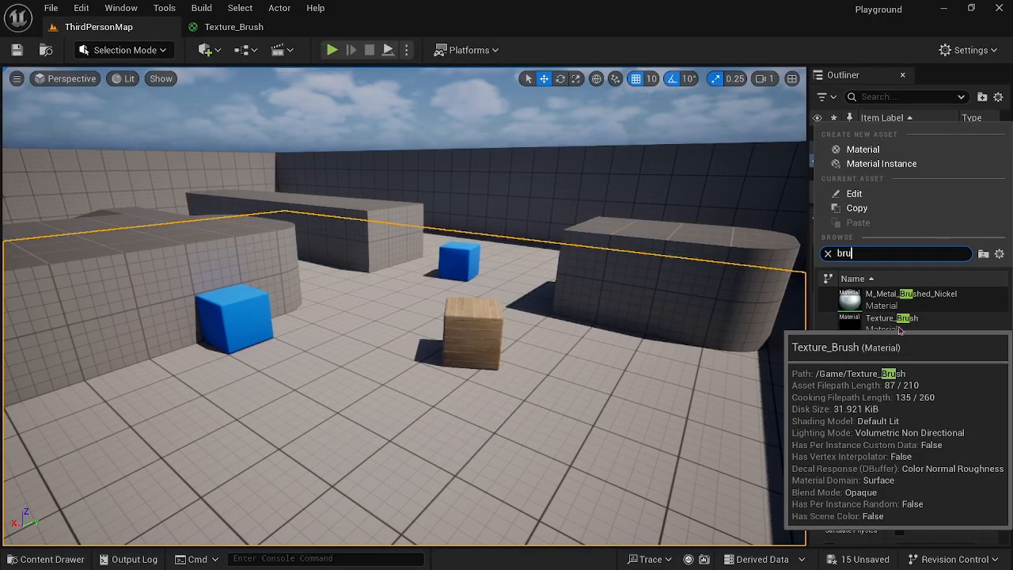
{"action": "left_click", "coordinate": [898, 325]}
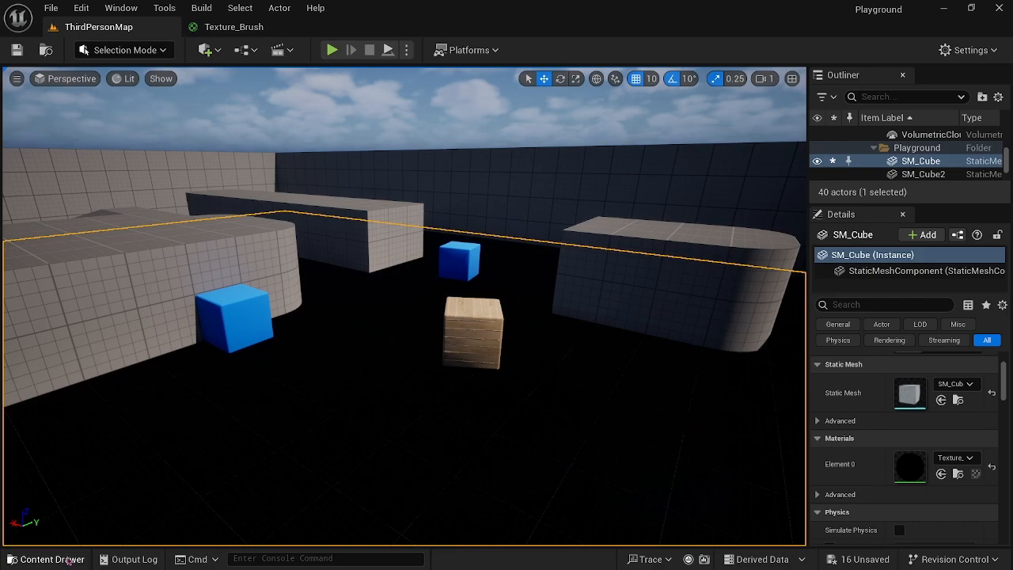
Step: Reapply Texture_Brush from the Texture_Brush content folder to the floor cube's Element 0 slot and check the floor
{"action": "left_click", "coordinate": [70, 559]}
{"action": "scroll", "coordinate": [418, 518], "scroll_direction": "down", "scroll_amount": 2}
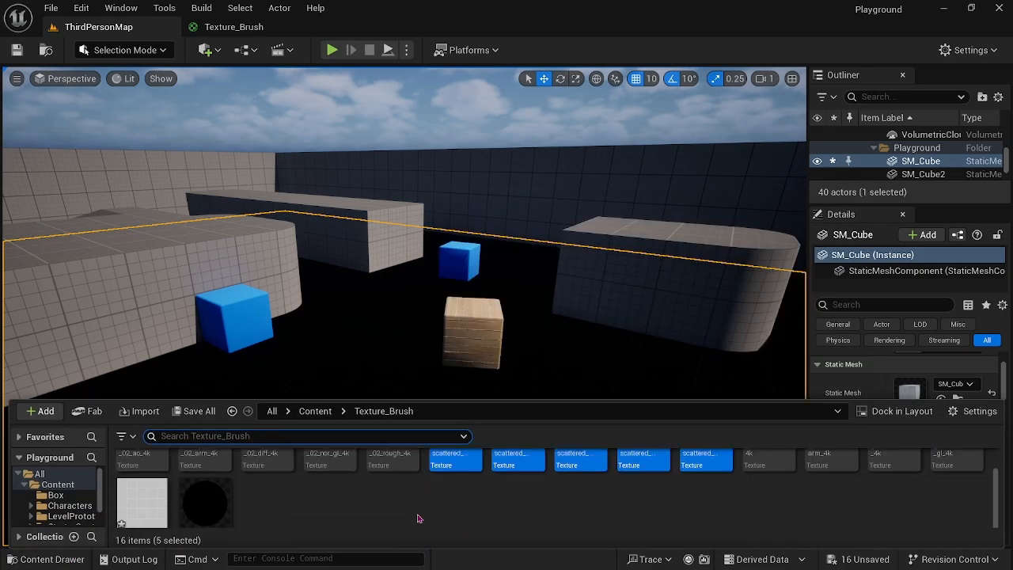
{"action": "scroll", "coordinate": [419, 518], "scroll_direction": "down", "scroll_amount": 1}
{"action": "left_click_drag", "start_coordinate": [205, 489], "coordinate": [910, 380]}
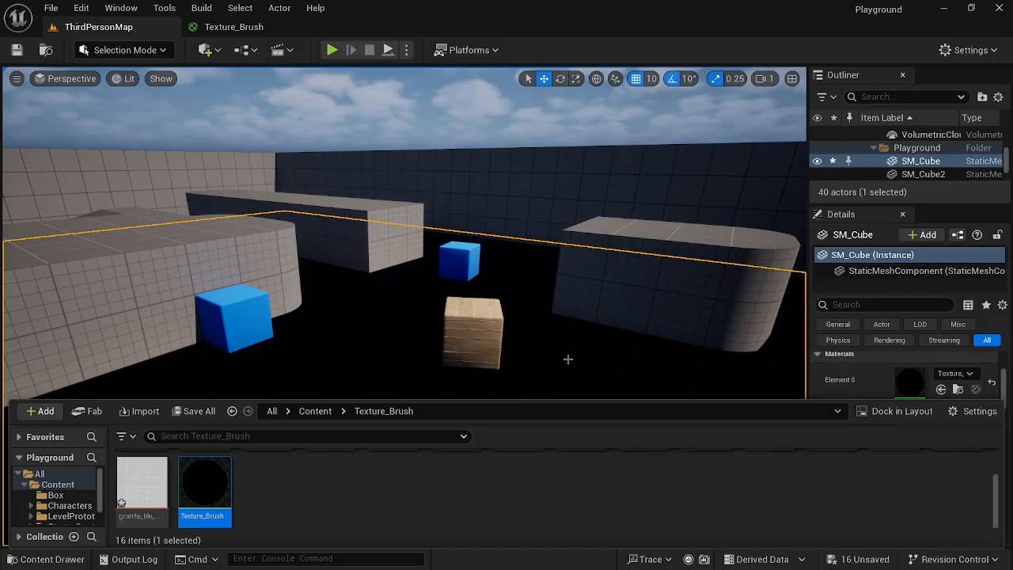
{"action": "scroll", "coordinate": [567, 359], "scroll_direction": "down", "scroll_amount": 2}
{"action": "left_click", "coordinate": [333, 372]}
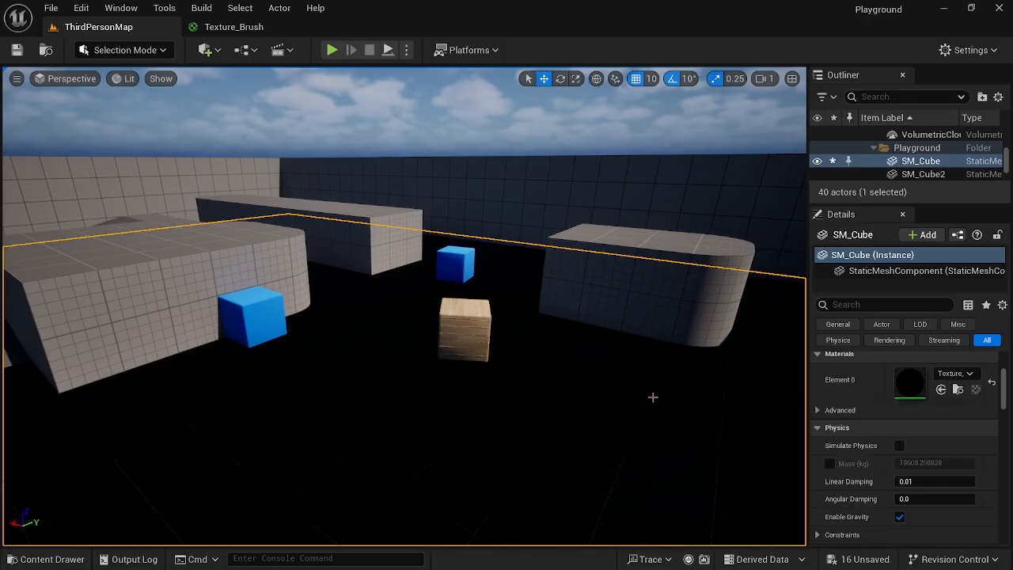
{"action": "mouse_move", "coordinate": [653, 397]}
{"action": "right_mouse_down"}
{"action": "mouse_move", "coordinate": [491, 397]}
{"action": "mouse_move", "coordinate": [684, 401]}
{"action": "mouse_move", "coordinate": [91, 400]}
{"action": "mouse_move", "coordinate": [653, 396]}
{"action": "right_mouse_up"}
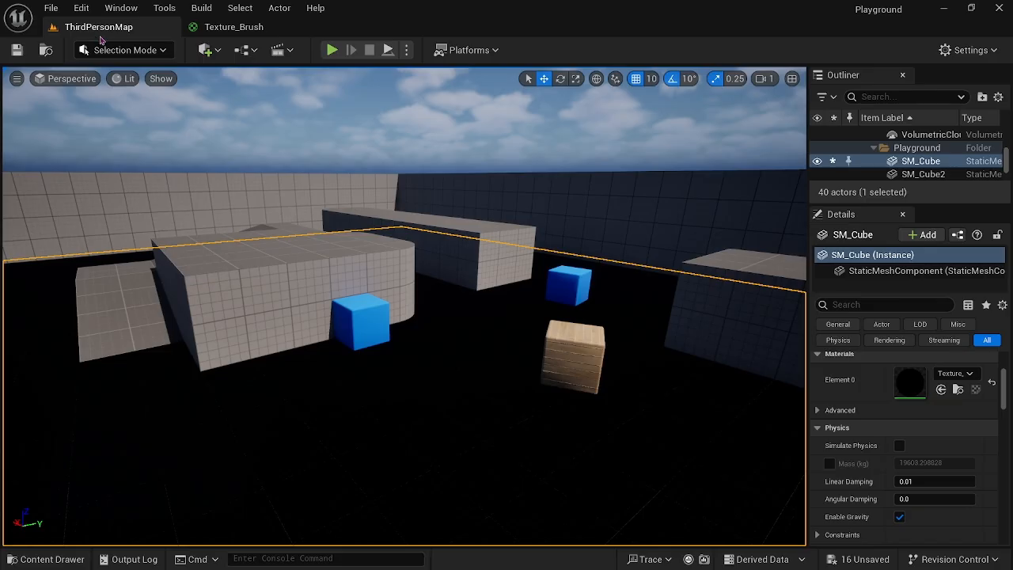
Step: Switch the editor to Landscape mode and review its Manage, Sculpt and Paint tool sets
{"action": "left_click", "coordinate": [143, 51]}
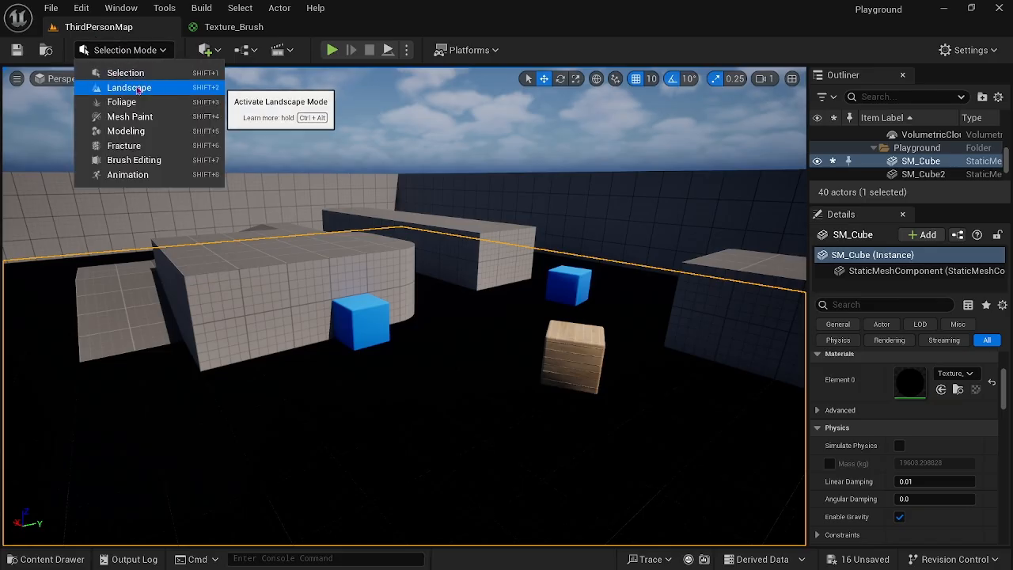
{"action": "left_click", "coordinate": [137, 88]}
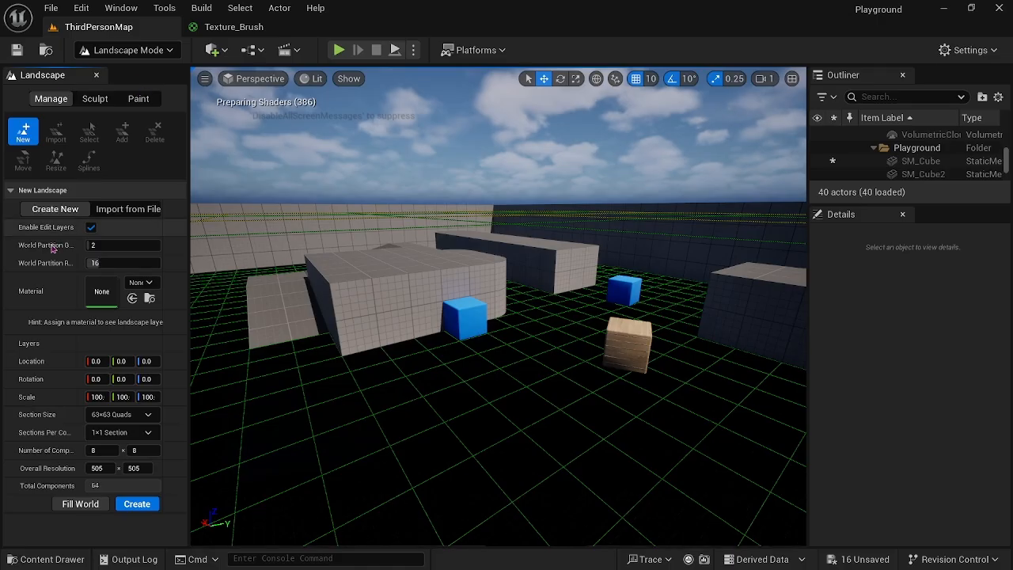
{"action": "left_click", "coordinate": [134, 107]}
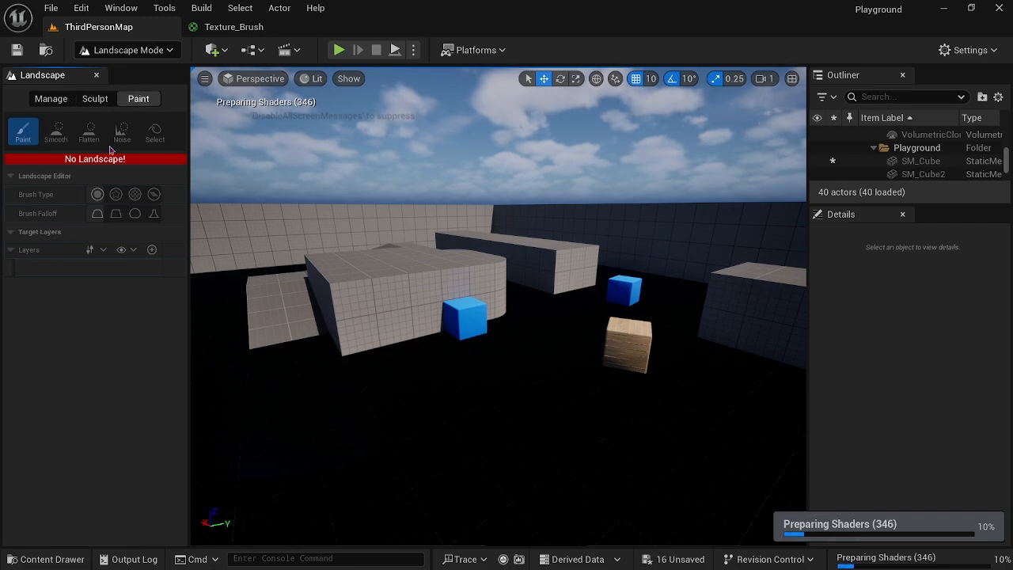
{"action": "left_click", "coordinate": [52, 99]}
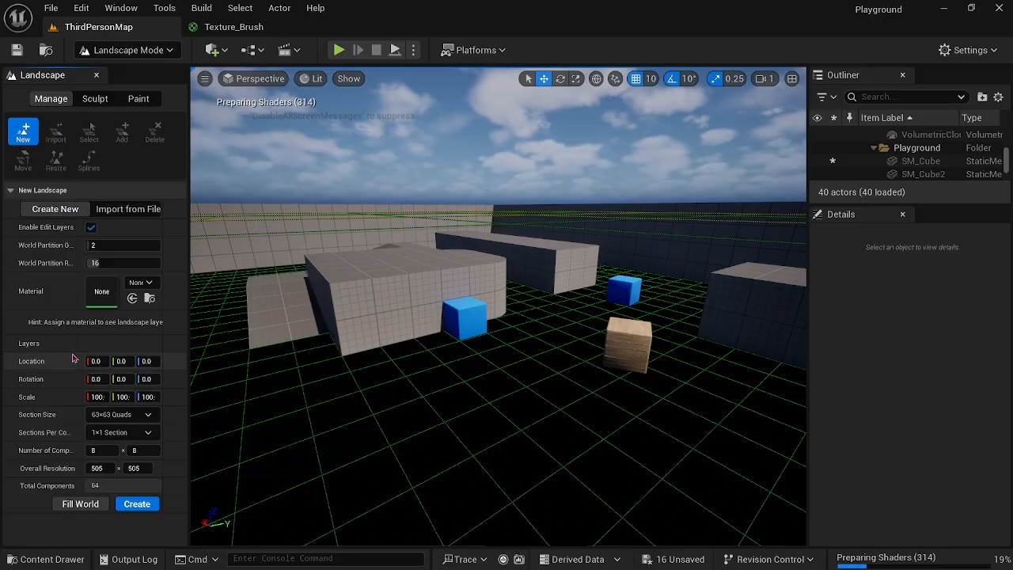
{"action": "left_click", "coordinate": [102, 100]}
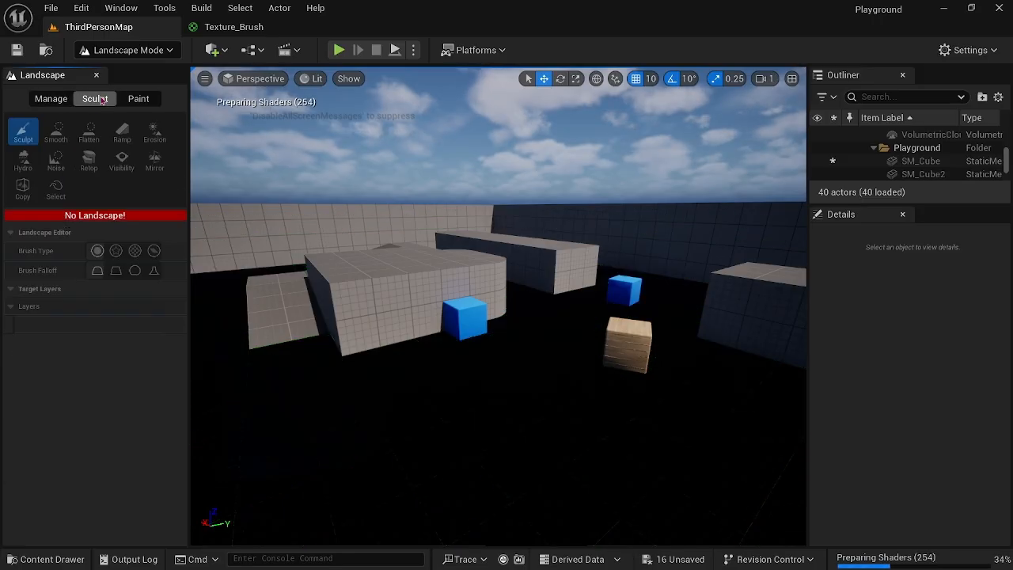
{"action": "left_click", "coordinate": [139, 100]}
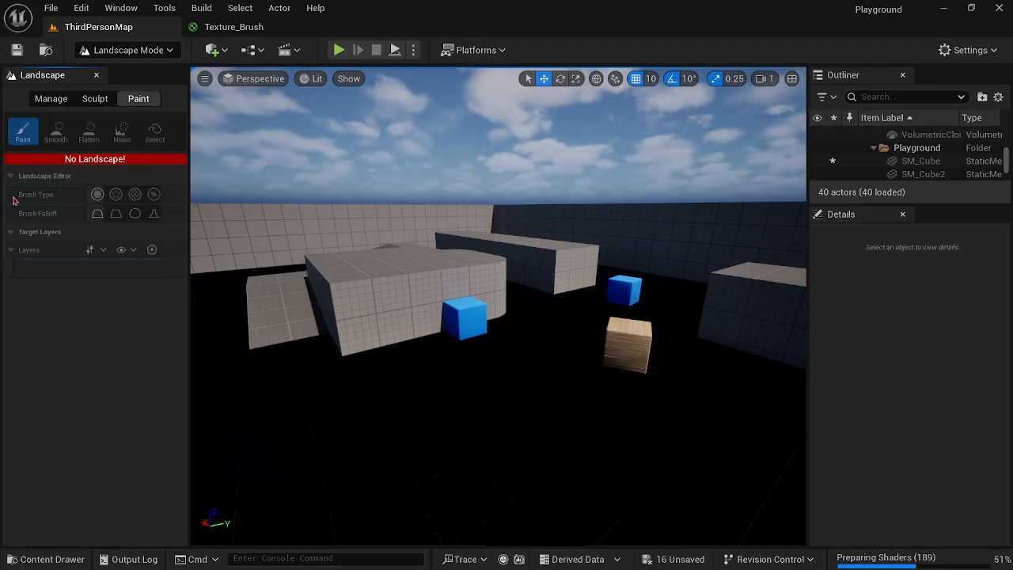
{"action": "right_click_drag", "start_coordinate": [377, 383], "coordinate": [402, 388]}
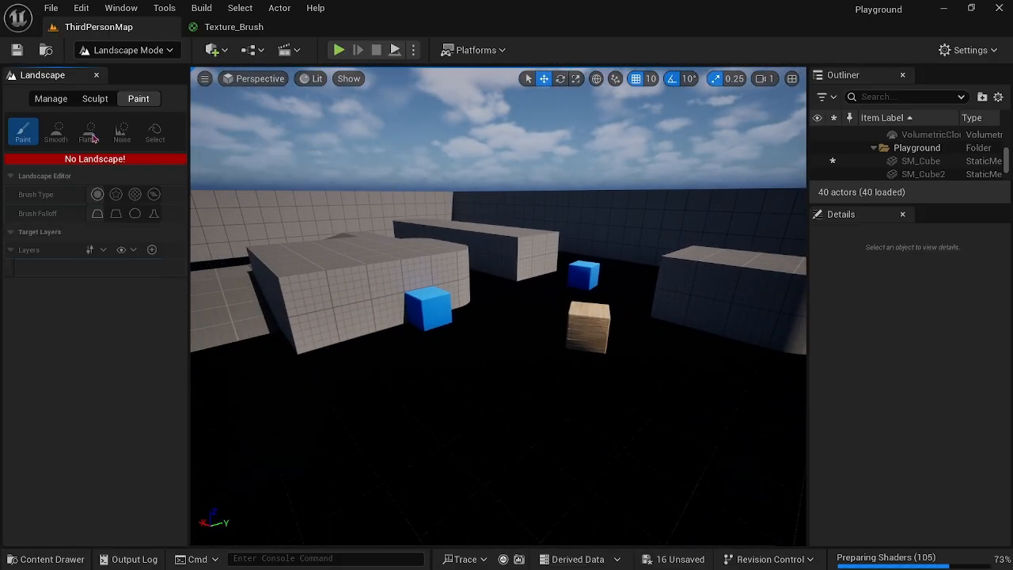
{"action": "left_click", "coordinate": [105, 103]}
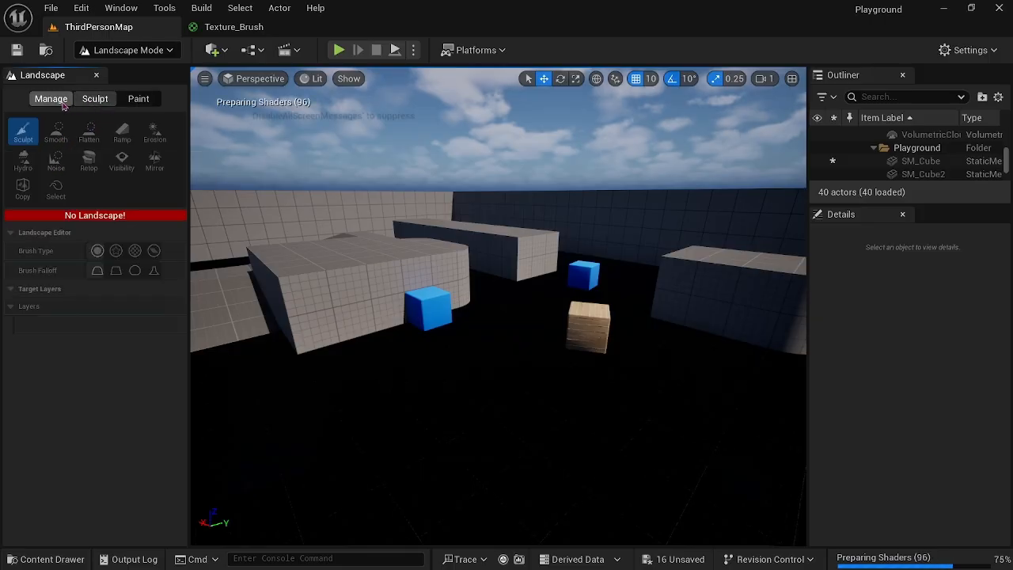
{"action": "left_click", "coordinate": [55, 104]}
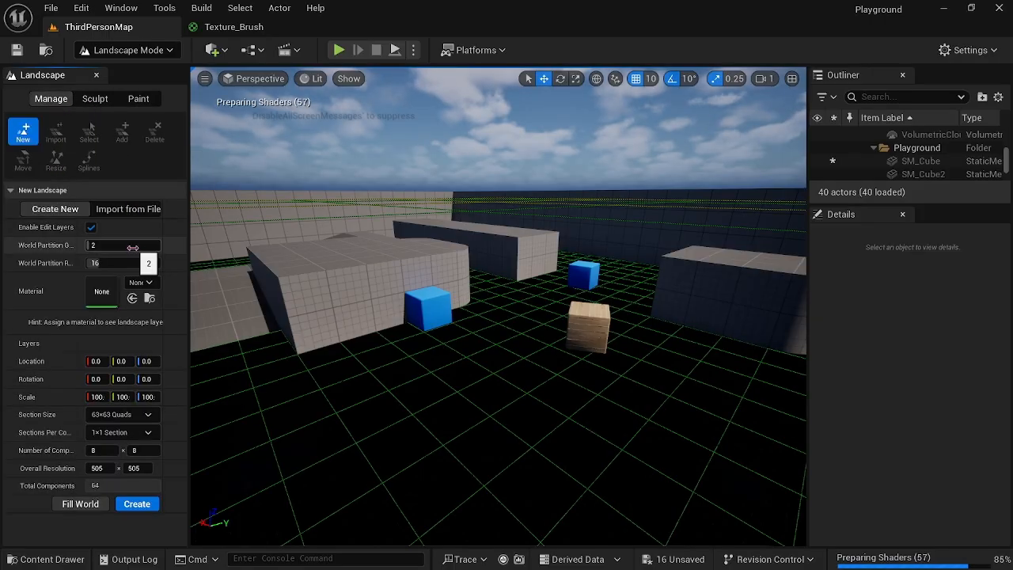
Step: Create a new landscape with 63×63 Quads section size, 1×1 section and 8 × 8 components, without a material
{"action": "key", "text": "e"}
{"action": "right_click_drag", "start_coordinate": [289, 381], "coordinate": [290, 380]}
{"action": "key", "text": "d"}
{"action": "key", "text": "q"}
{"action": "key", "text": "e"}
{"action": "key", "text": "a"}
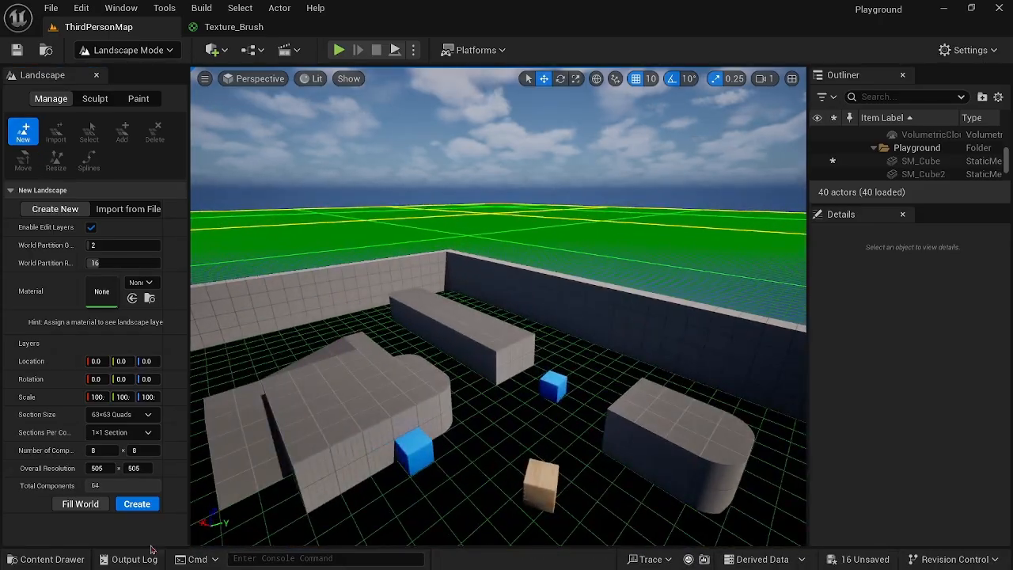
{"action": "left_click", "coordinate": [136, 503]}
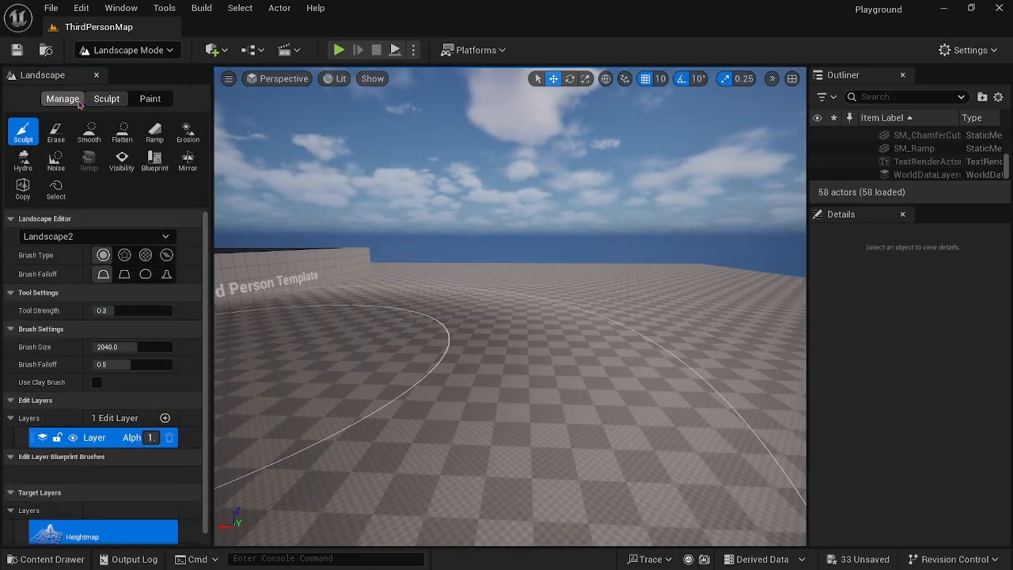
Step: Return to Selection mode and select all LandscapeStreamingProxy actors under Landscape2
{"action": "left_click", "coordinate": [129, 51]}
{"action": "left_click", "coordinate": [124, 72]}
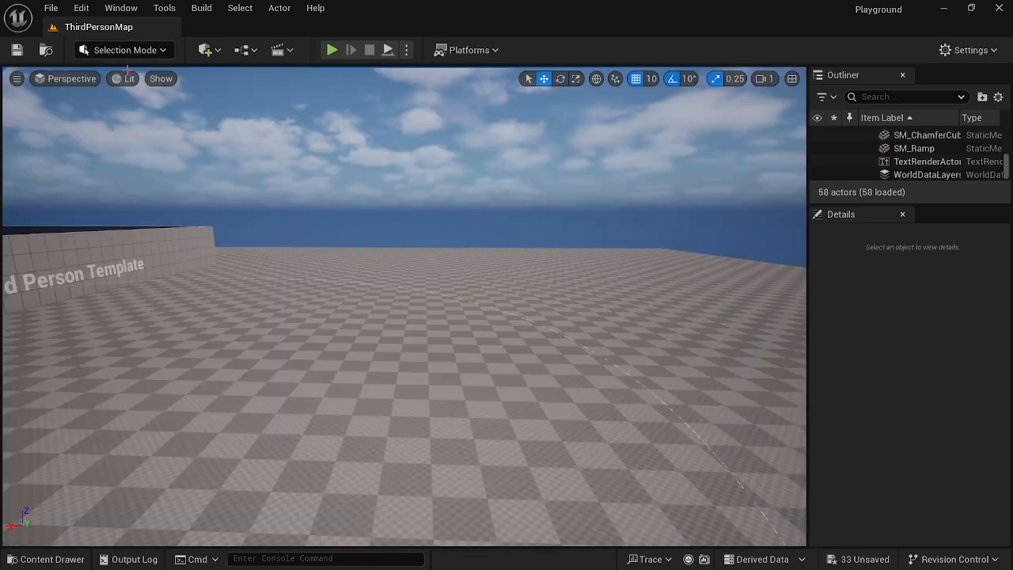
{"action": "left_click", "coordinate": [438, 381]}
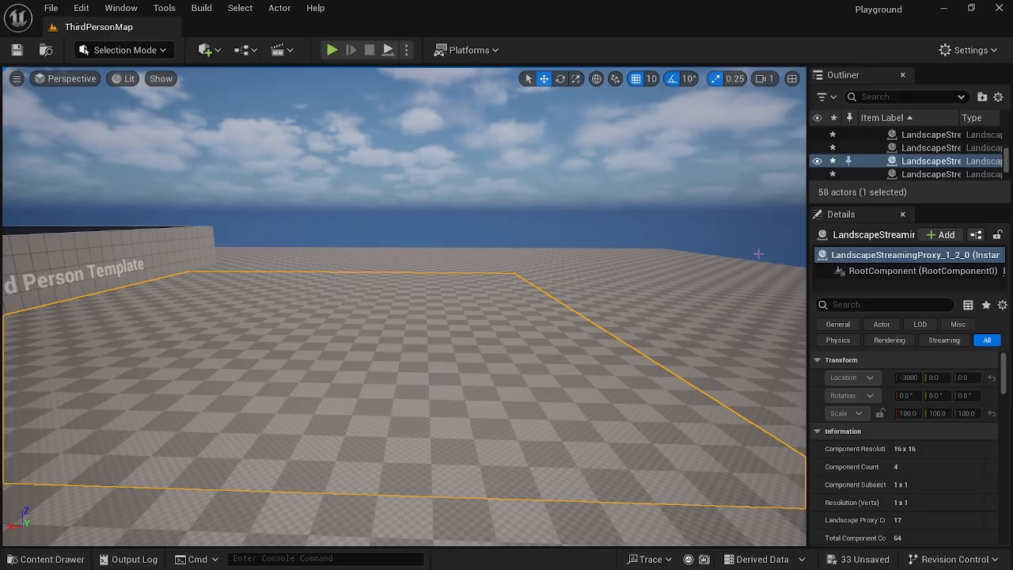
{"action": "scroll", "coordinate": [945, 158], "scroll_direction": "up", "scroll_amount": 3}
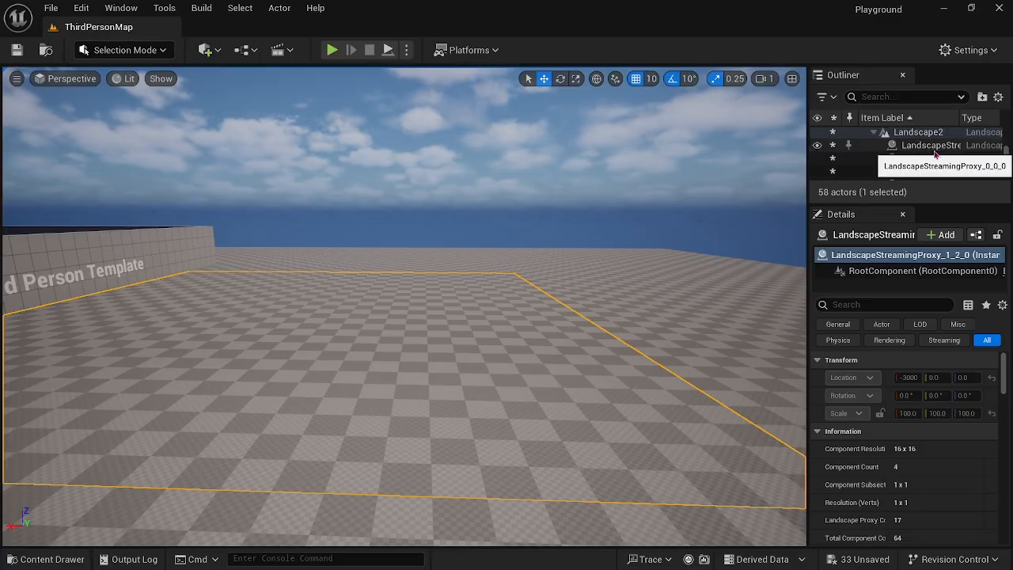
{"action": "scroll", "coordinate": [936, 154], "scroll_direction": "down", "scroll_amount": 1}
{"action": "left_click", "coordinate": [928, 146]}
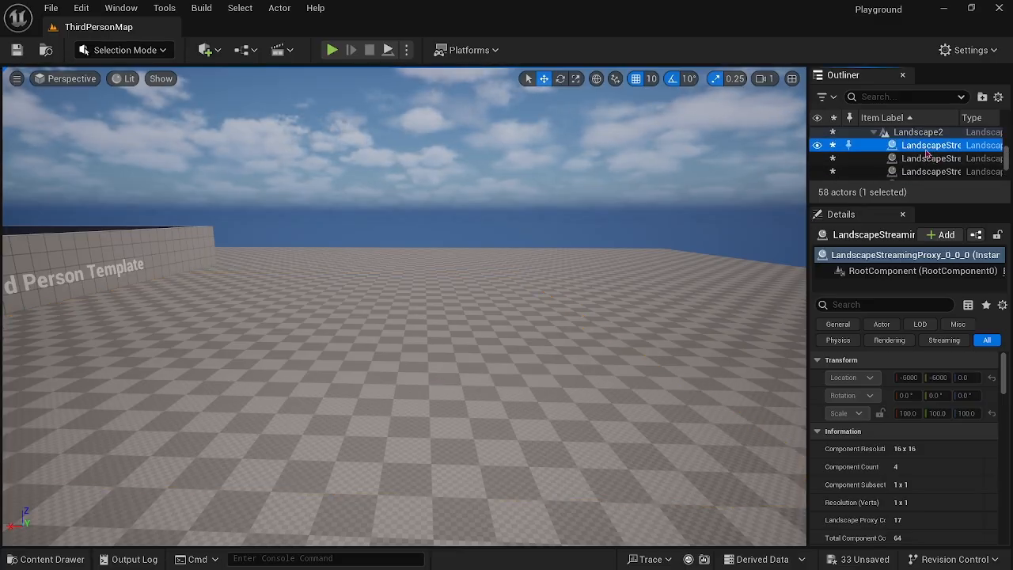
{"action": "scroll", "coordinate": [927, 154], "scroll_direction": "down", "scroll_amount": 5}
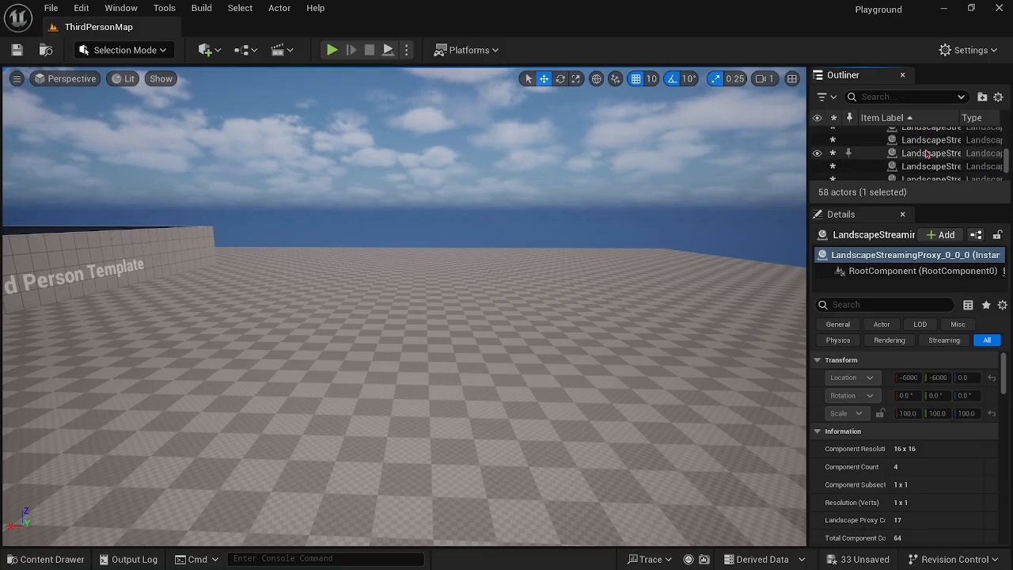
{"action": "scroll", "coordinate": [927, 153], "scroll_direction": "down", "scroll_amount": 4}
{"action": "scroll", "coordinate": [925, 154], "scroll_direction": "up", "scroll_amount": 3}
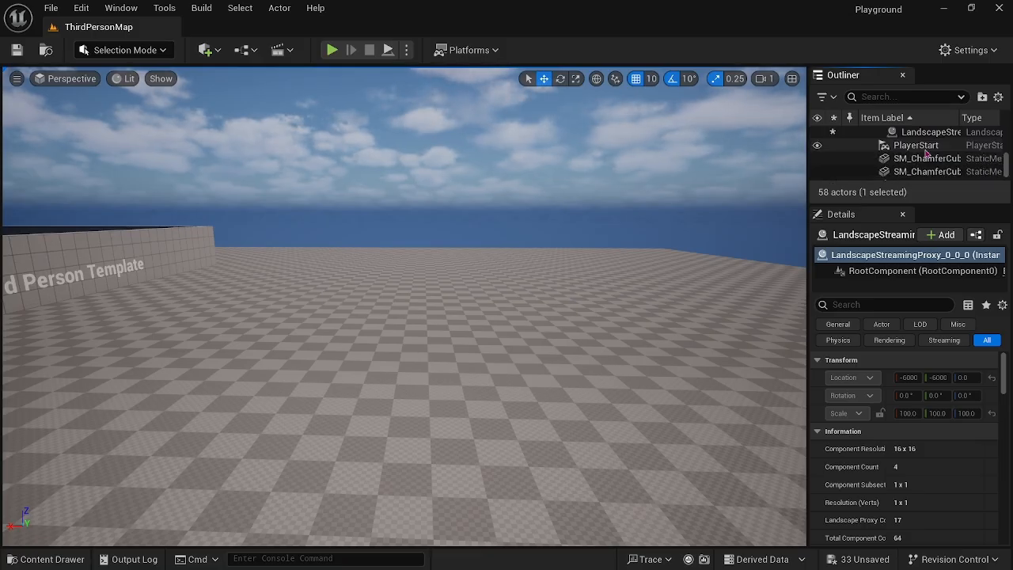
{"action": "left_click", "coordinate": [922, 153], "text": "shift"}
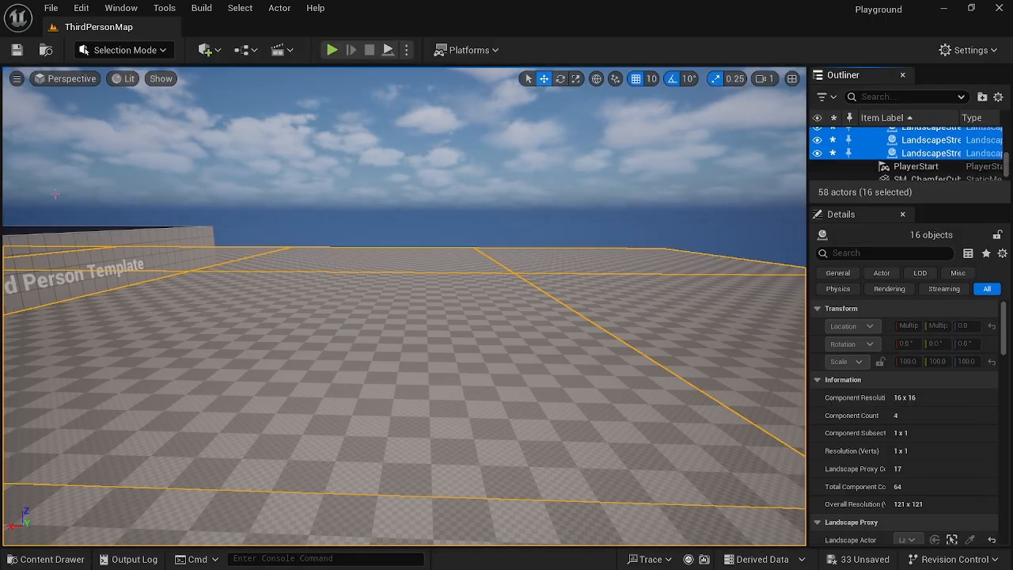
Step: Enable the Landscape Material override on the selected landscape proxies, assign Texture_Brush to it and check the surface
{"action": "scroll", "coordinate": [894, 495], "scroll_direction": "down", "scroll_amount": 5}
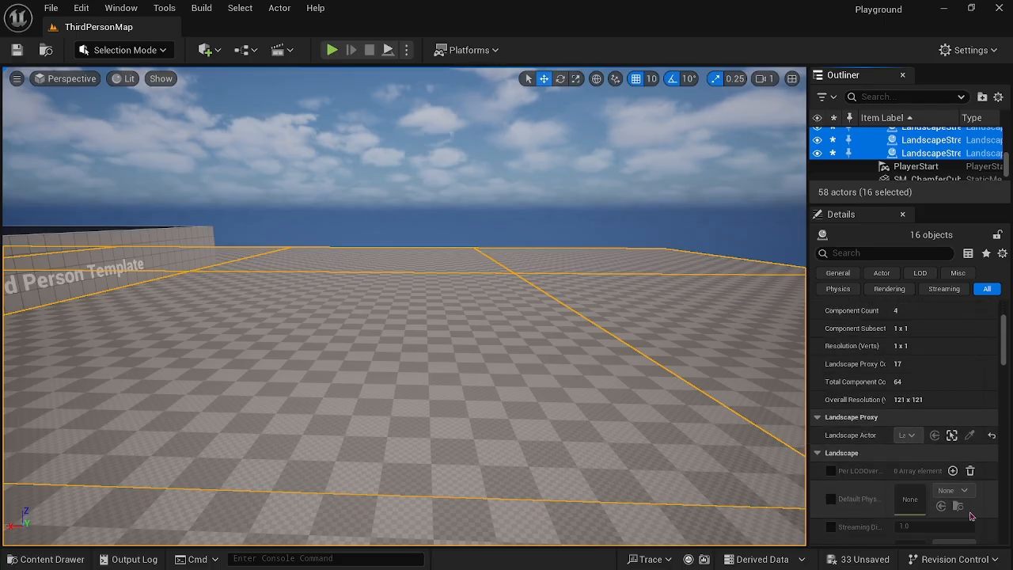
{"action": "scroll", "coordinate": [892, 495], "scroll_direction": "down", "scroll_amount": 1}
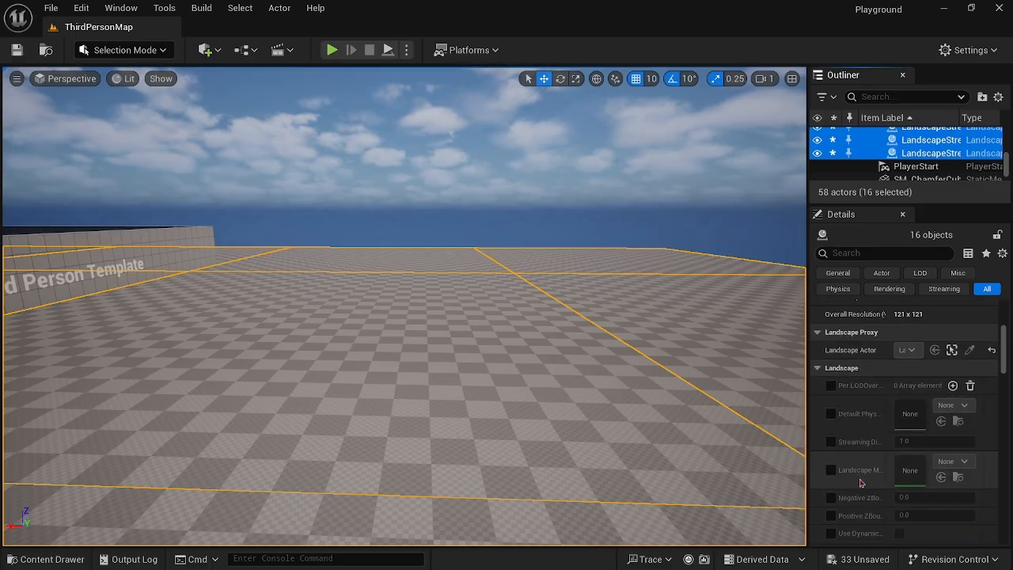
{"action": "scroll", "coordinate": [830, 473], "scroll_direction": "down", "scroll_amount": 1}
{"action": "left_click", "coordinate": [830, 448]}
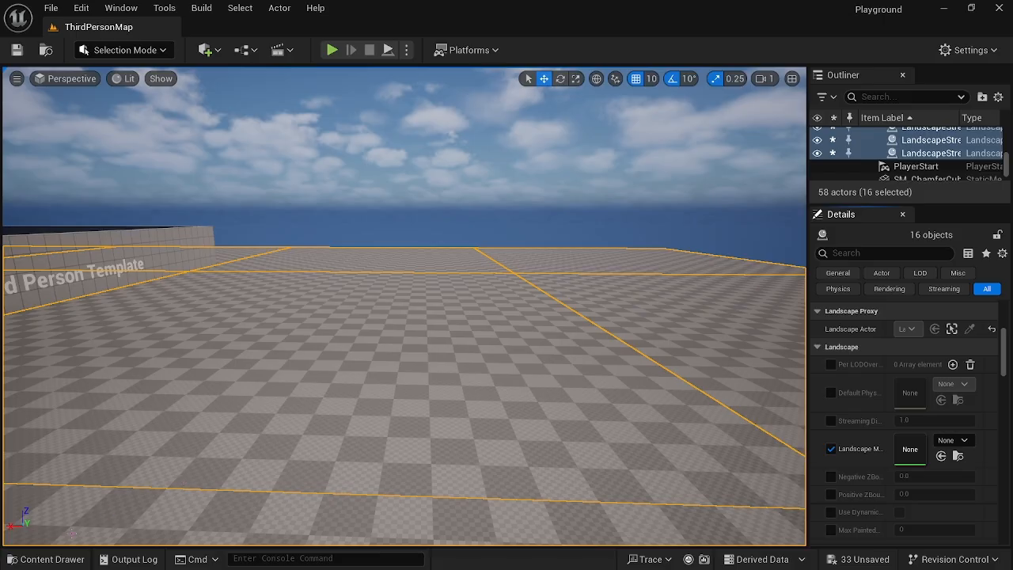
{"action": "left_click", "coordinate": [52, 559]}
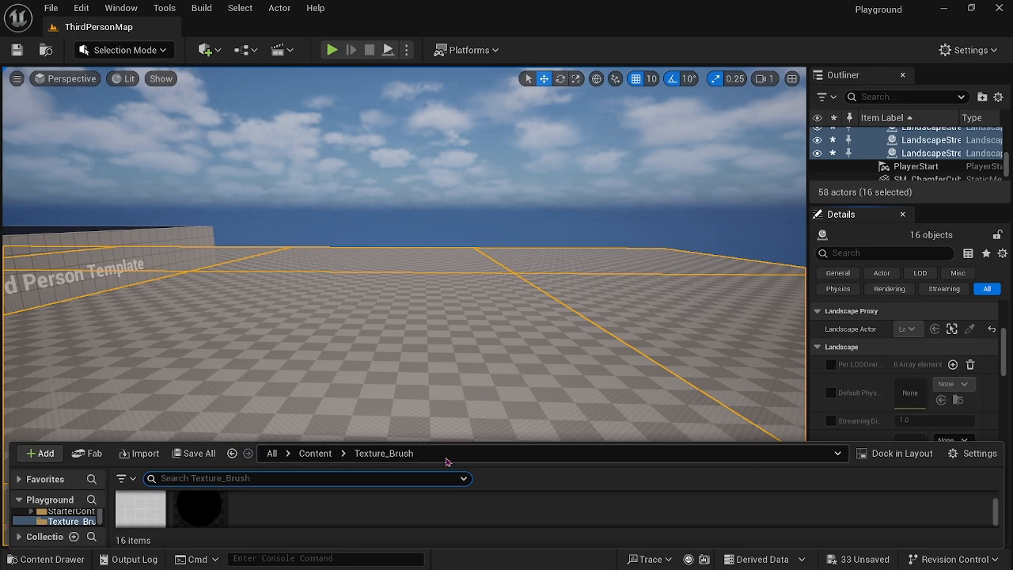
{"action": "left_click_drag", "start_coordinate": [485, 444], "coordinate": [484, 430]}
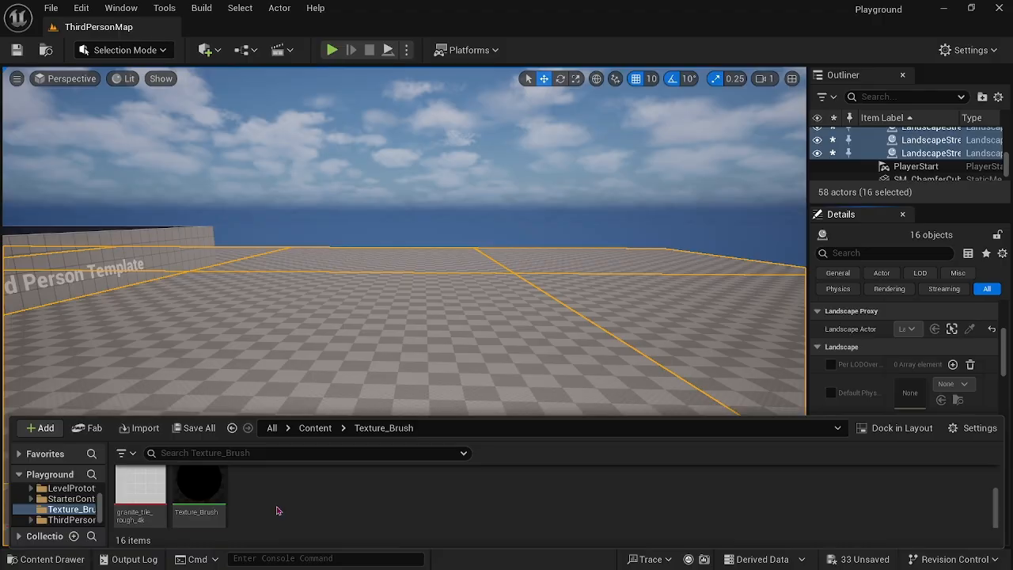
{"action": "scroll", "coordinate": [846, 387], "scroll_direction": "down", "scroll_amount": 3}
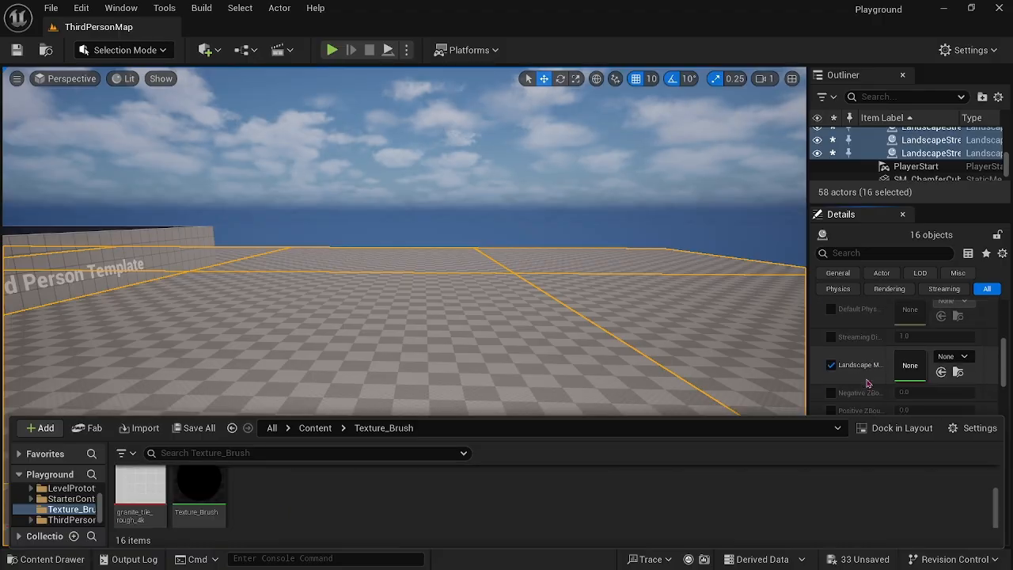
{"action": "left_click_drag", "start_coordinate": [199, 486], "coordinate": [911, 343]}
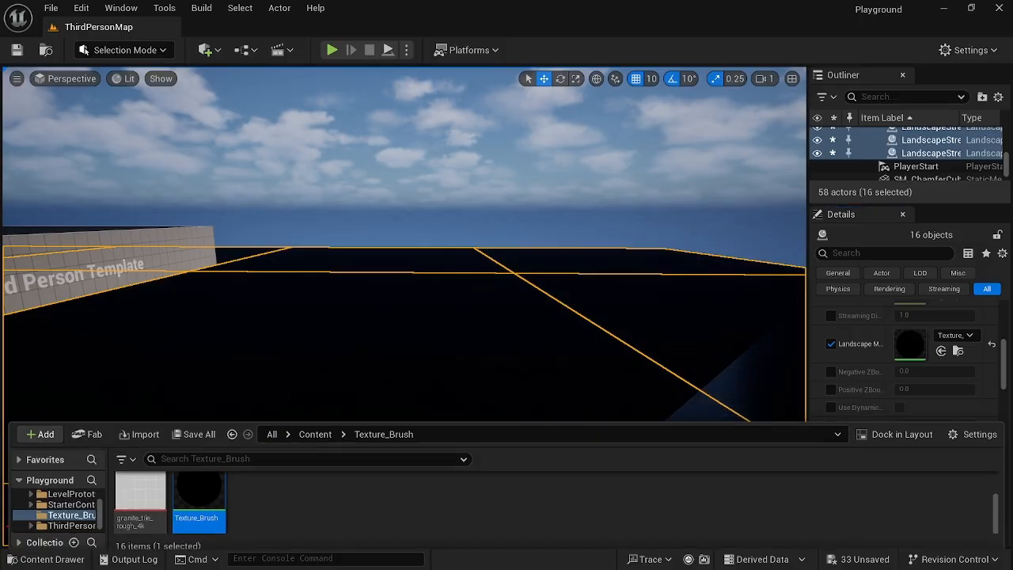
{"action": "left_click", "coordinate": [437, 387]}
{"action": "middle_click_drag", "start_coordinate": [441, 417], "coordinate": [412, 380]}
{"action": "scroll", "coordinate": [442, 418], "scroll_direction": "down", "scroll_amount": 2}
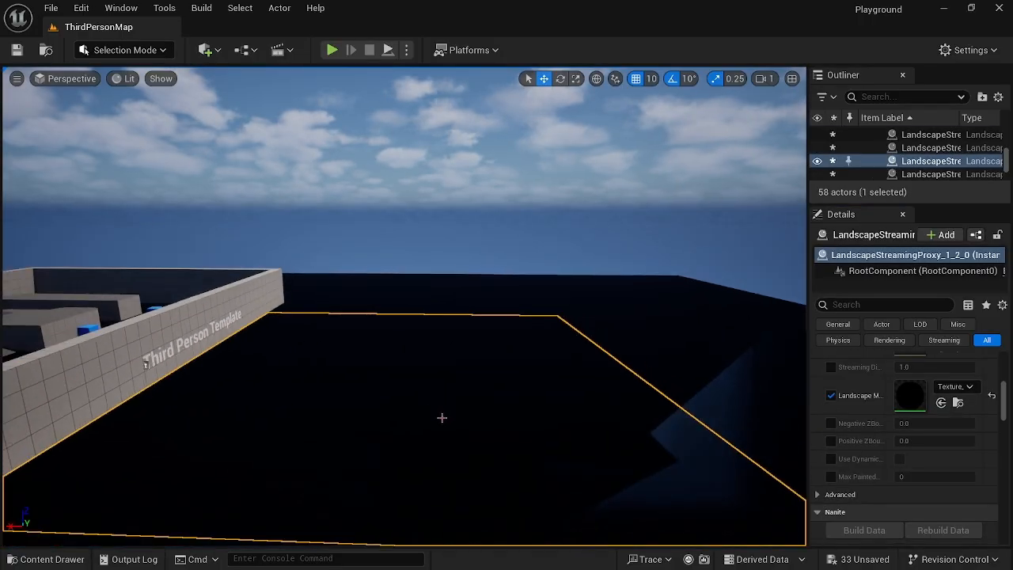
Step: Switch to Landscape mode's Paint tools and create the target layers from the landscape's assigned material
{"action": "middle_click_drag", "start_coordinate": [442, 418], "coordinate": [462, 443]}
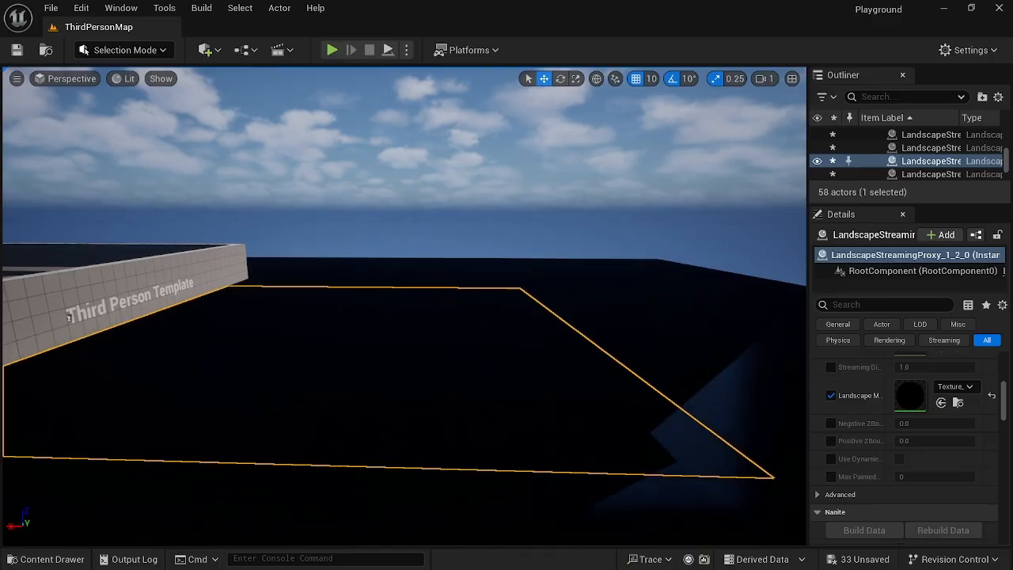
{"action": "left_click", "coordinate": [120, 52]}
{"action": "left_click", "coordinate": [129, 87]}
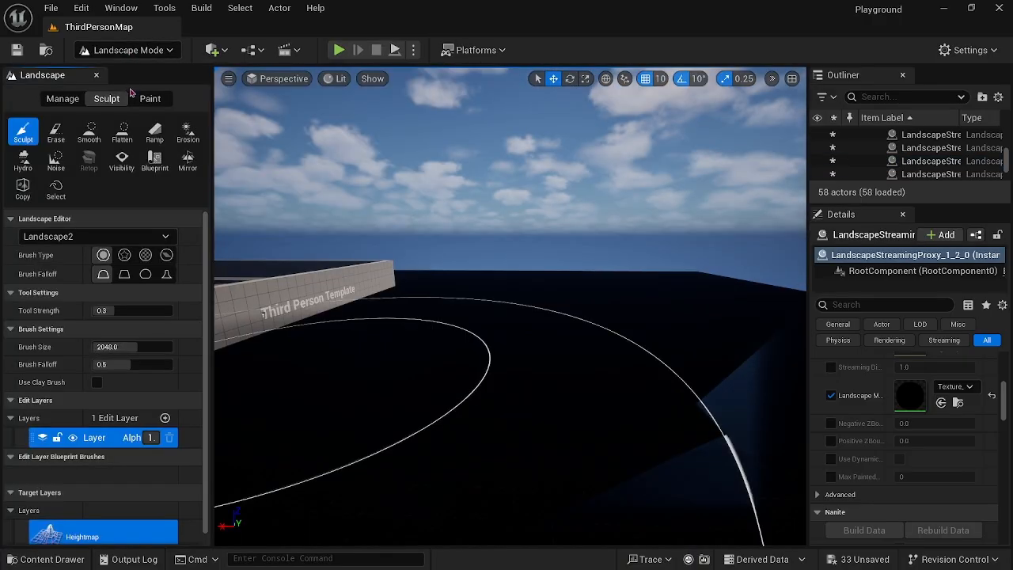
{"action": "left_click", "coordinate": [150, 100]}
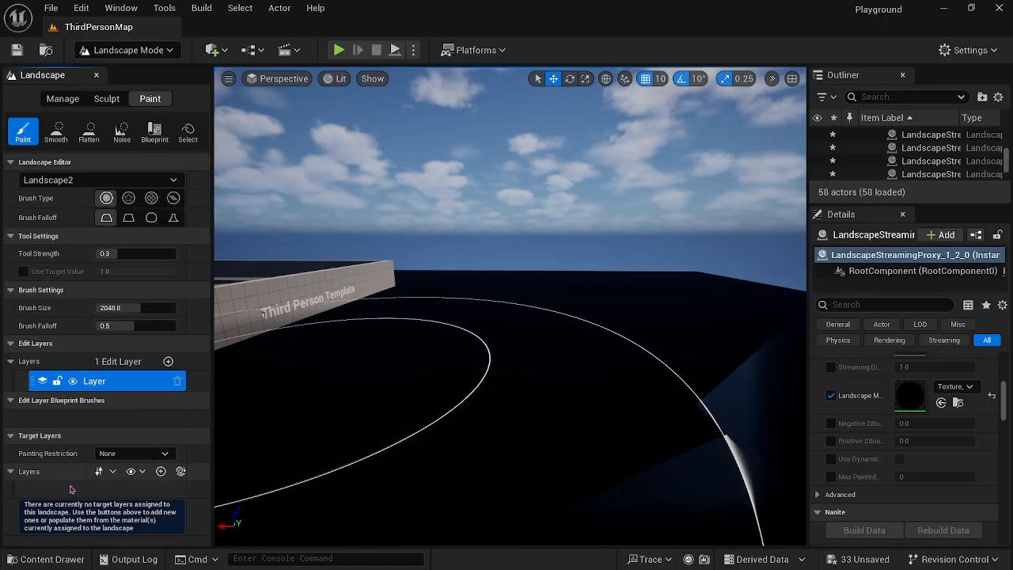
{"action": "left_click", "coordinate": [181, 471]}
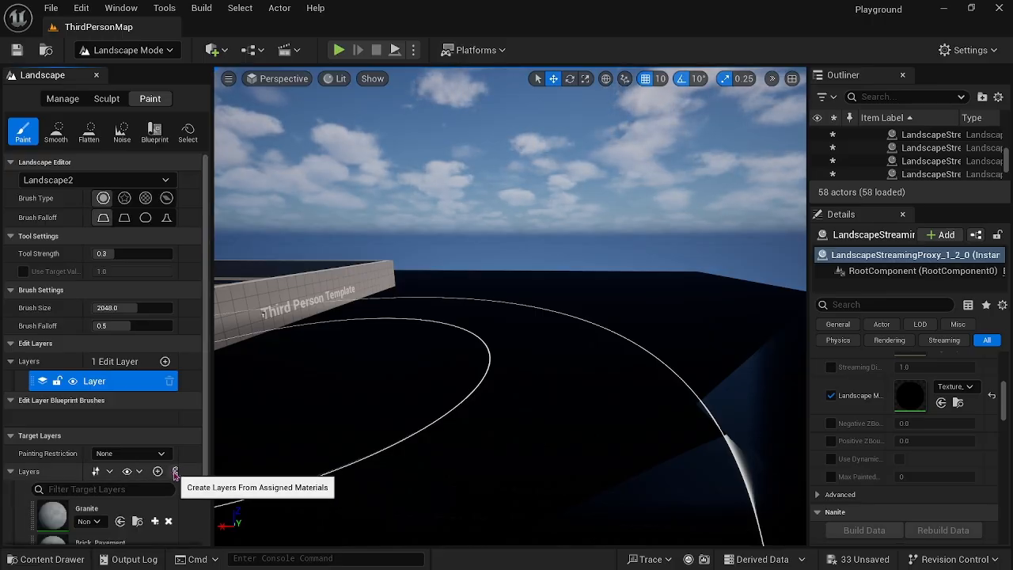
{"action": "scroll", "coordinate": [175, 473], "scroll_direction": "down", "scroll_amount": 2}
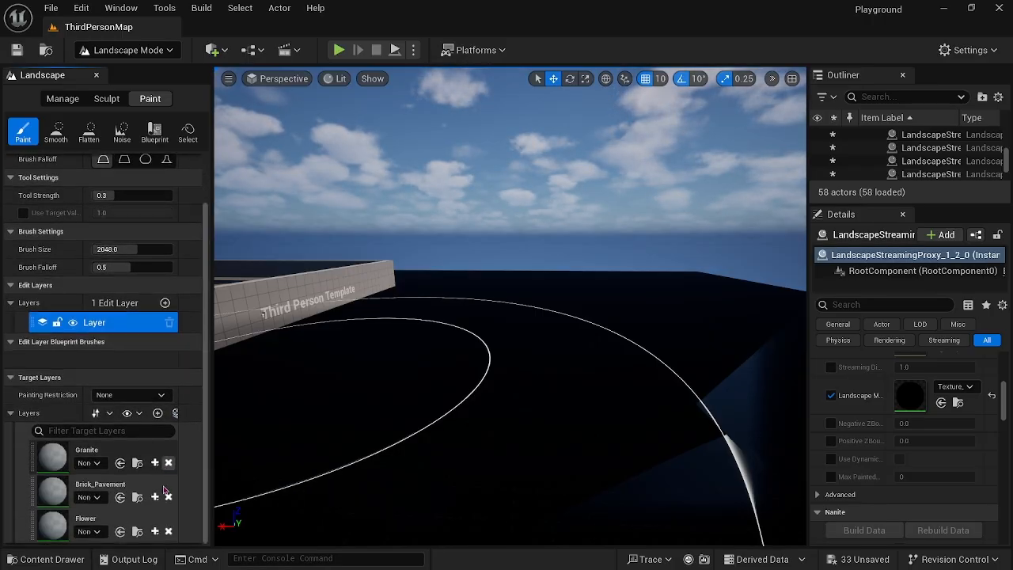
Step: Create a weight-blended layer info for the Granite target layer, saved as Granite_LayerInfo in the ThirdPersonMap_sharedassets folder
{"action": "left_click", "coordinate": [89, 463]}
{"action": "left_click", "coordinate": [91, 464]}
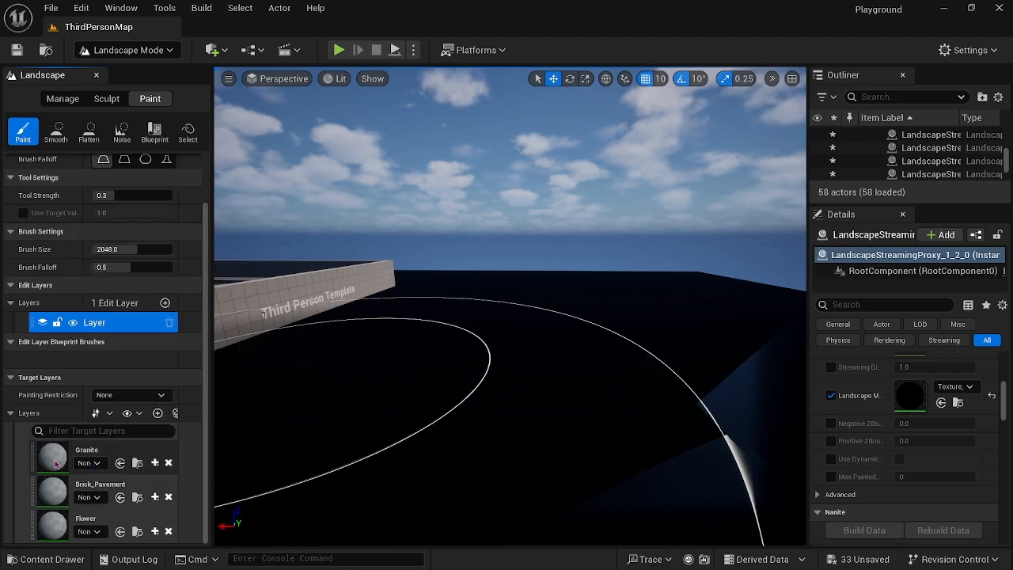
{"action": "left_click", "coordinate": [56, 462]}
{"action": "scroll", "coordinate": [165, 485], "scroll_direction": "down", "scroll_amount": 1}
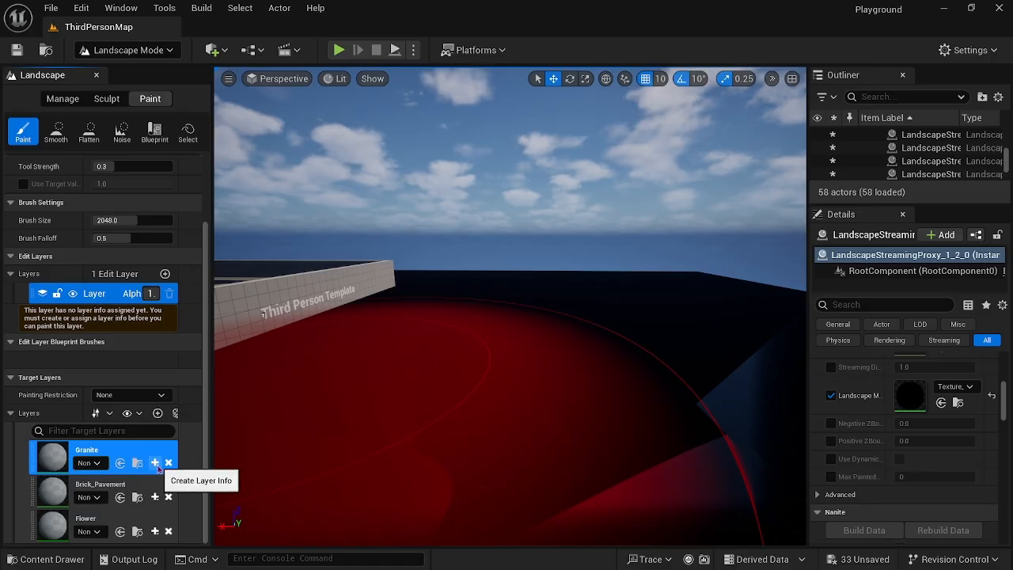
{"action": "left_click", "coordinate": [155, 463]}
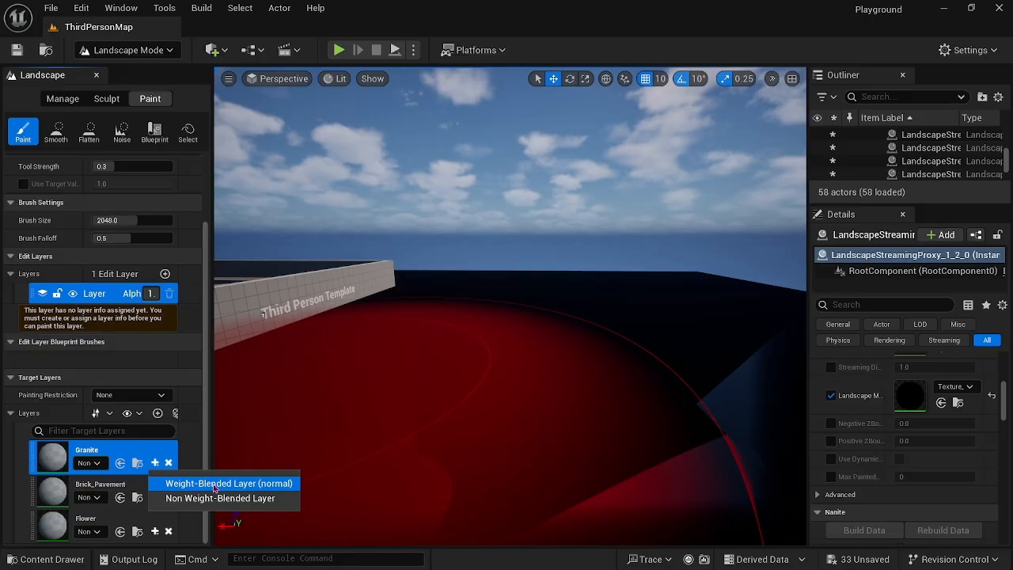
{"action": "left_click", "coordinate": [214, 484]}
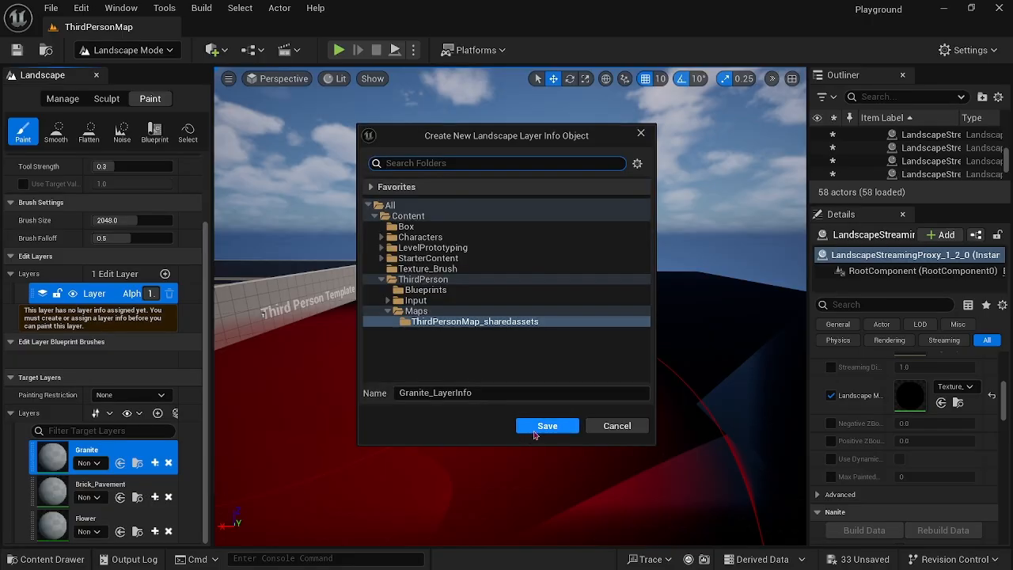
{"action": "left_click", "coordinate": [535, 429]}
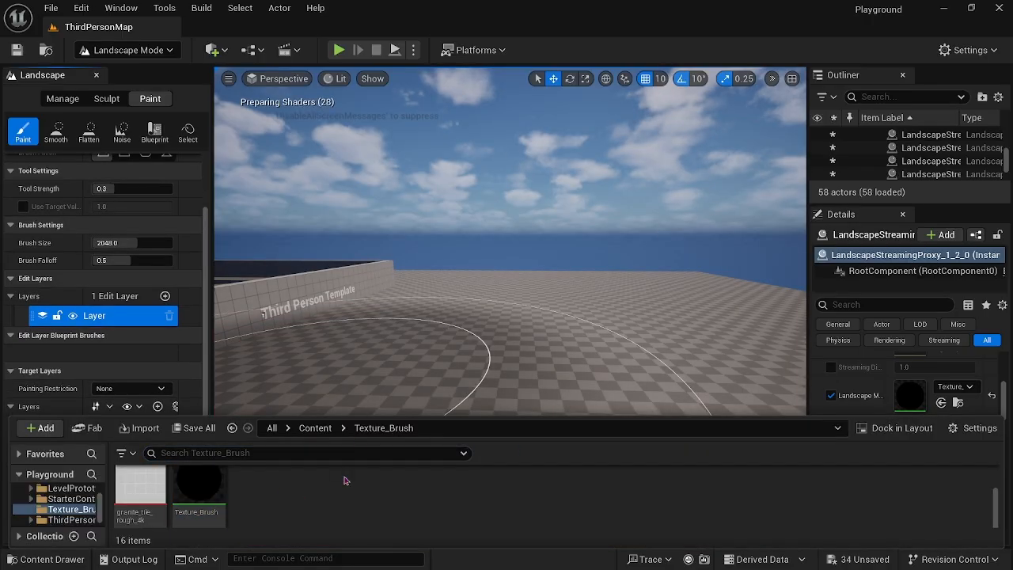
{"action": "left_click", "coordinate": [425, 382]}
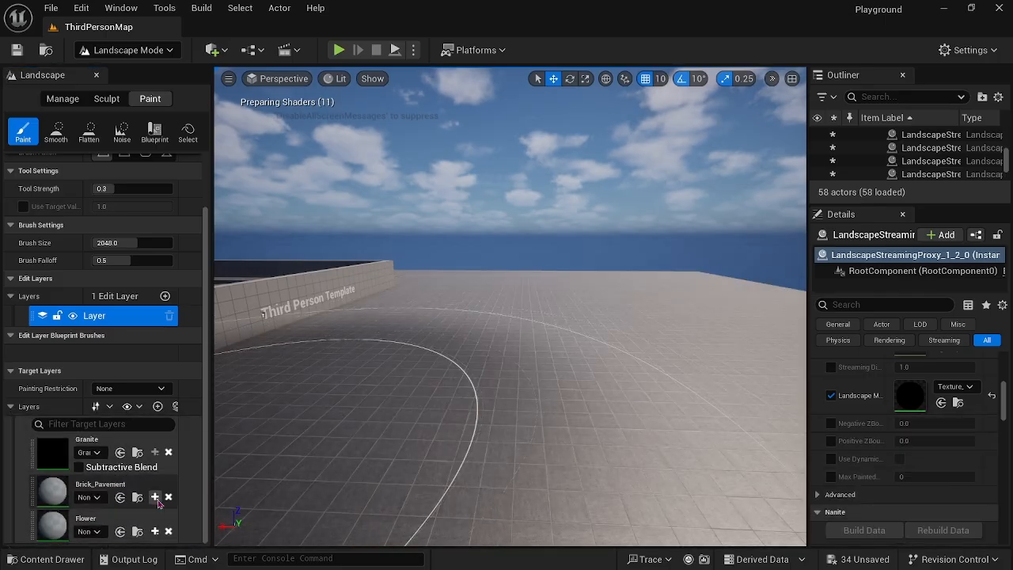
Step: Create weight-blended layer infos for the Brick_Pavement and Flower target layers, saving them under their suggested names
{"action": "left_click", "coordinate": [159, 502]}
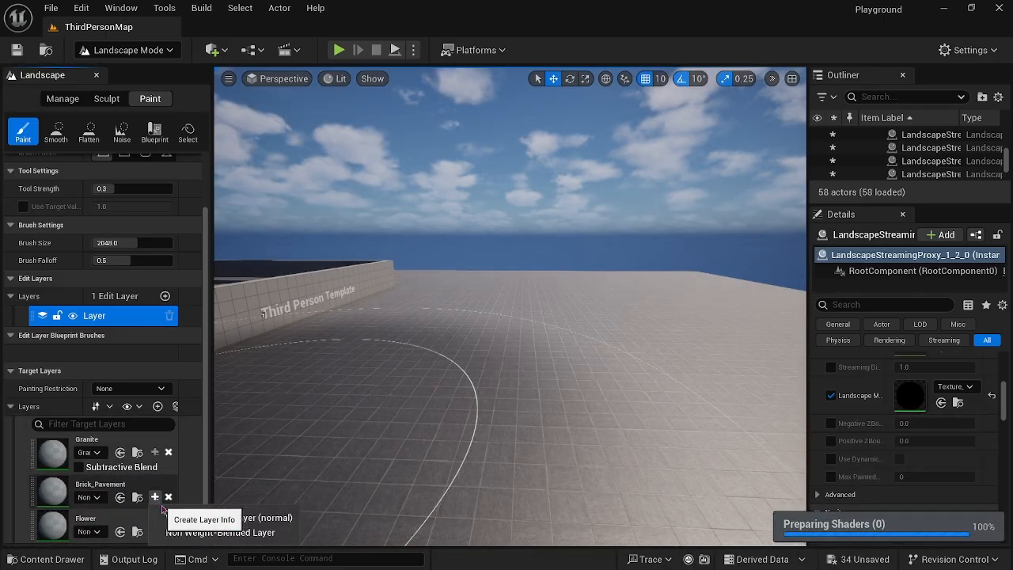
{"action": "left_click", "coordinate": [267, 518]}
{"action": "left_click", "coordinate": [546, 426]}
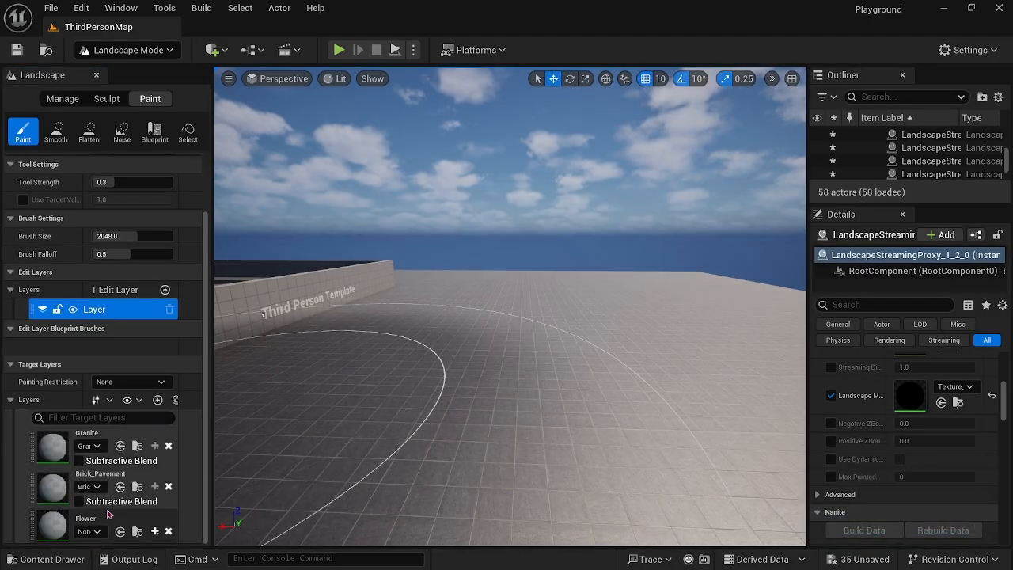
{"action": "left_click", "coordinate": [138, 531]}
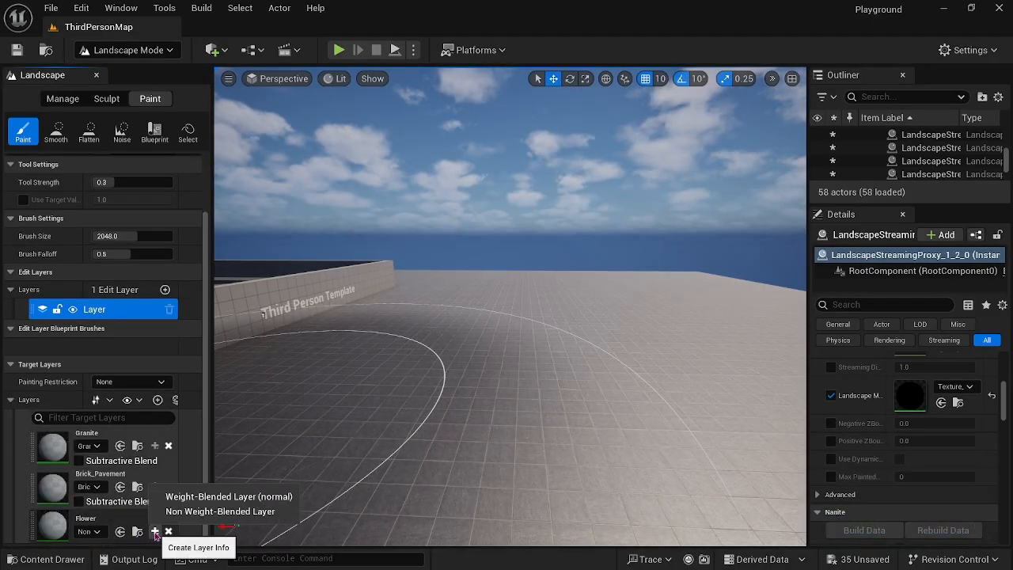
{"action": "left_click", "coordinate": [210, 501]}
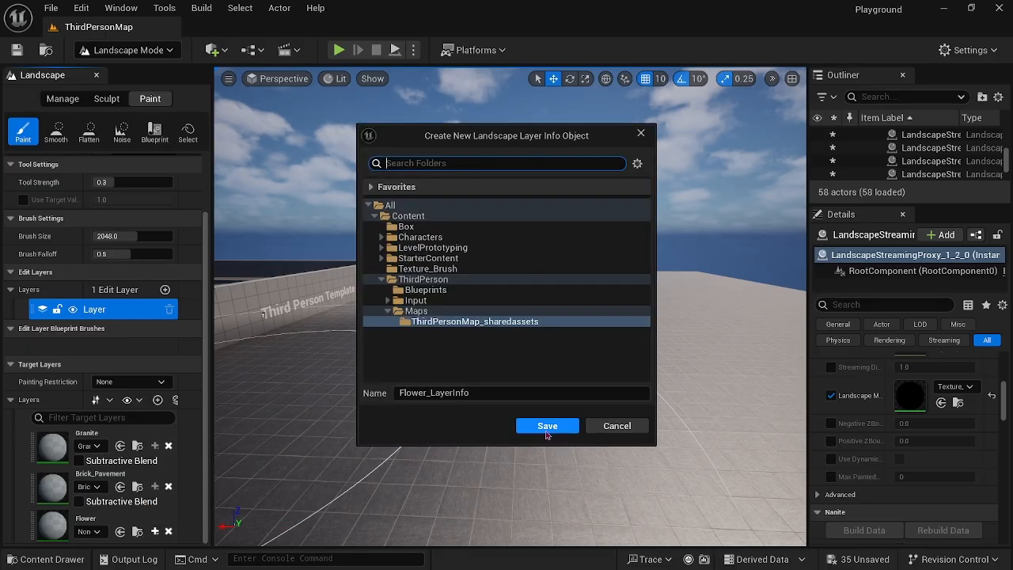
{"action": "left_click", "coordinate": [546, 426]}
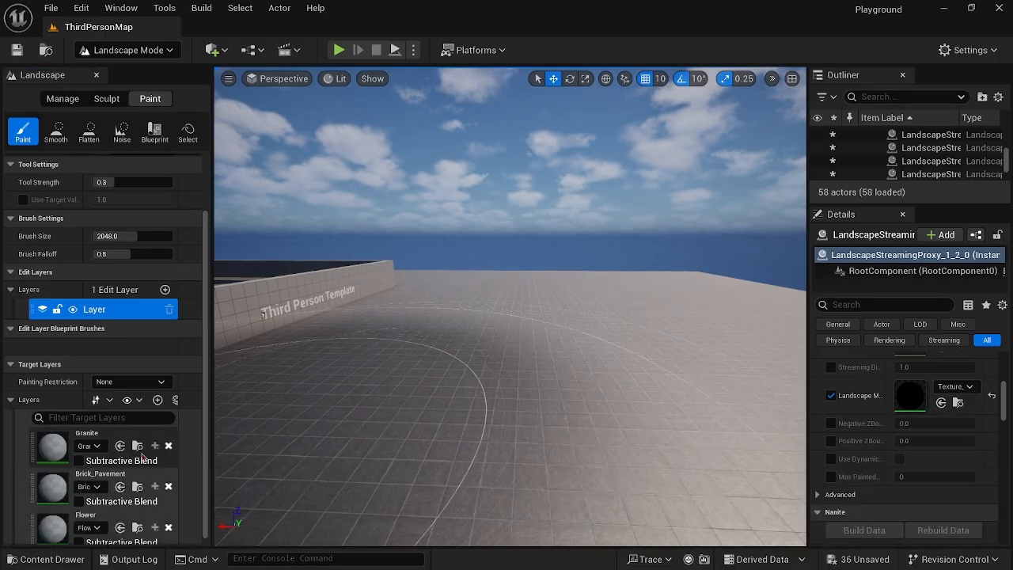
Step: Enable Subtractive Blend on the Granite, Brick_Pavement and Flower target layers and check the landscape surface up close
{"action": "left_click", "coordinate": [79, 501]}
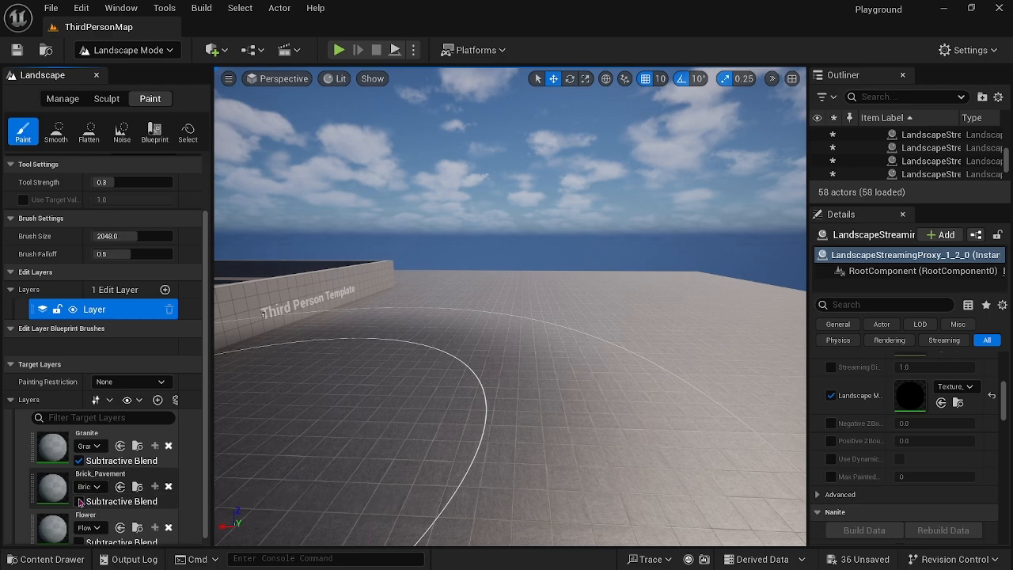
{"action": "left_click", "coordinate": [79, 542]}
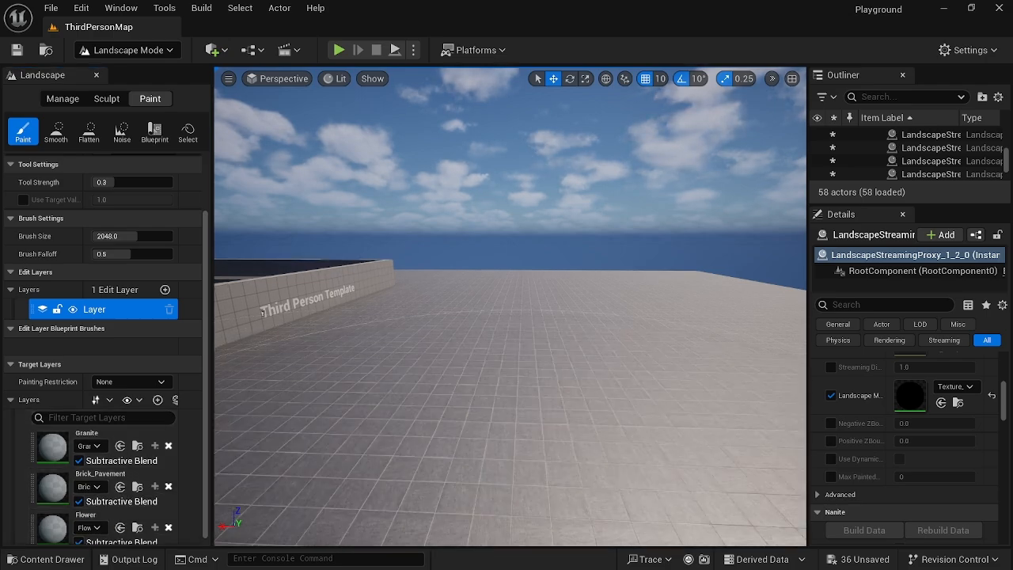
{"action": "key", "text": "q"}
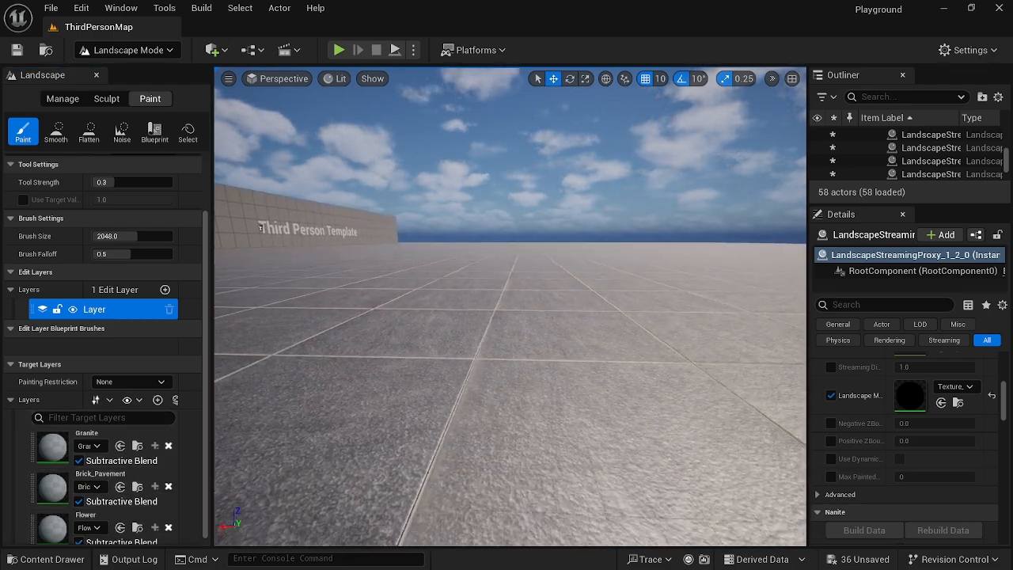
{"action": "right_click_drag", "start_coordinate": [510, 306], "coordinate": [547, 313]}
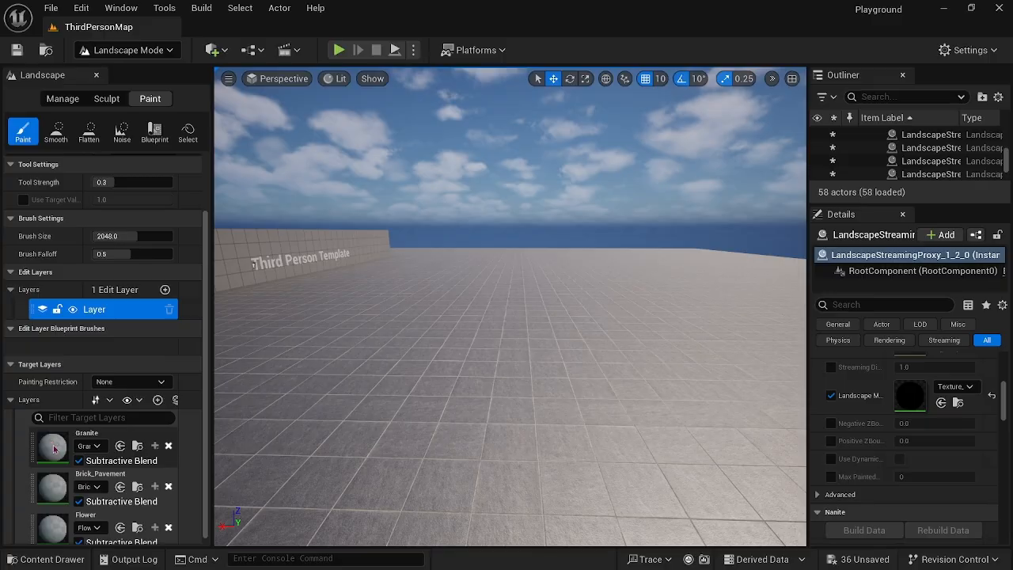
Step: Paint a broad Brick_Pavement patch on the landscape near the Third Person Template wall with a brush size of about 569
{"action": "left_click", "coordinate": [51, 489]}
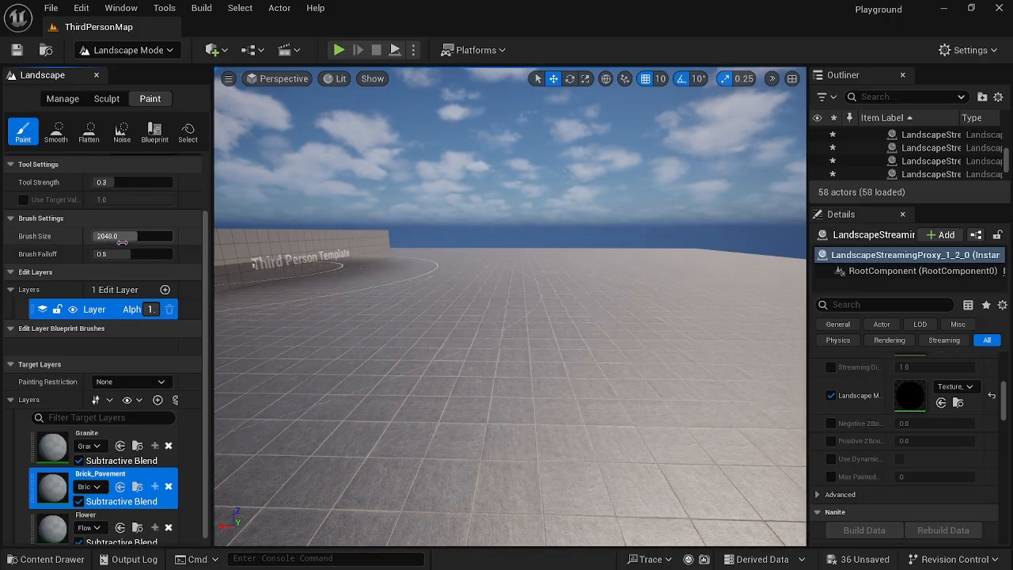
{"action": "left_click_drag", "start_coordinate": [123, 238], "coordinate": [101, 238]}
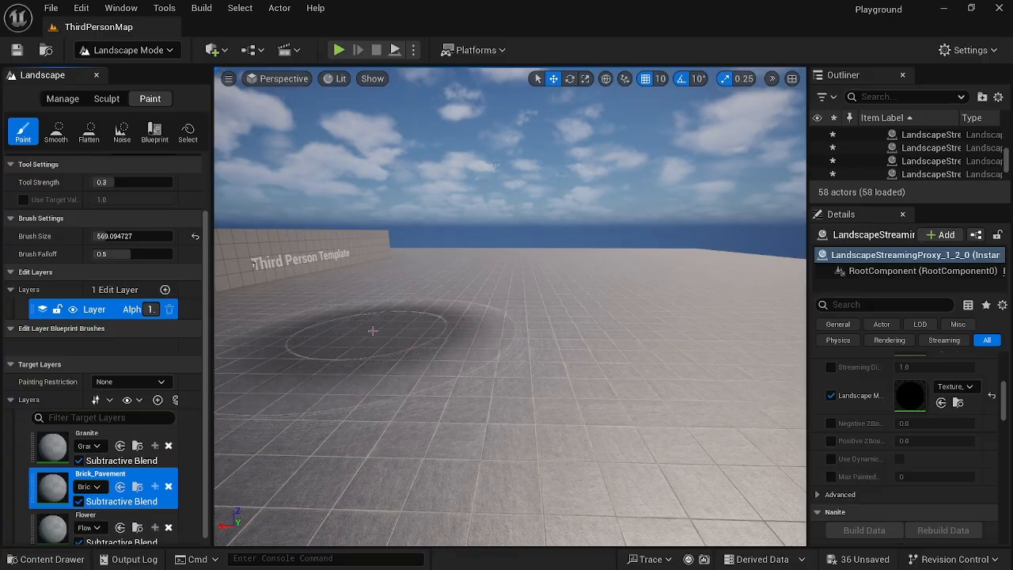
{"action": "mouse_move", "coordinate": [373, 333]}
{"action": "left_mouse_down"}
{"action": "mouse_move", "coordinate": [605, 345]}
{"action": "mouse_move", "coordinate": [625, 419]}
{"action": "mouse_move", "coordinate": [421, 414]}
{"action": "mouse_move", "coordinate": [546, 423]}
{"action": "mouse_move", "coordinate": [455, 356]}
{"action": "mouse_move", "coordinate": [495, 391]}
{"action": "mouse_move", "coordinate": [464, 371]}
{"action": "mouse_move", "coordinate": [542, 395]}
{"action": "mouse_move", "coordinate": [597, 311]}
{"action": "mouse_move", "coordinate": [511, 299]}
{"action": "mouse_move", "coordinate": [476, 389]}
{"action": "left_mouse_up"}
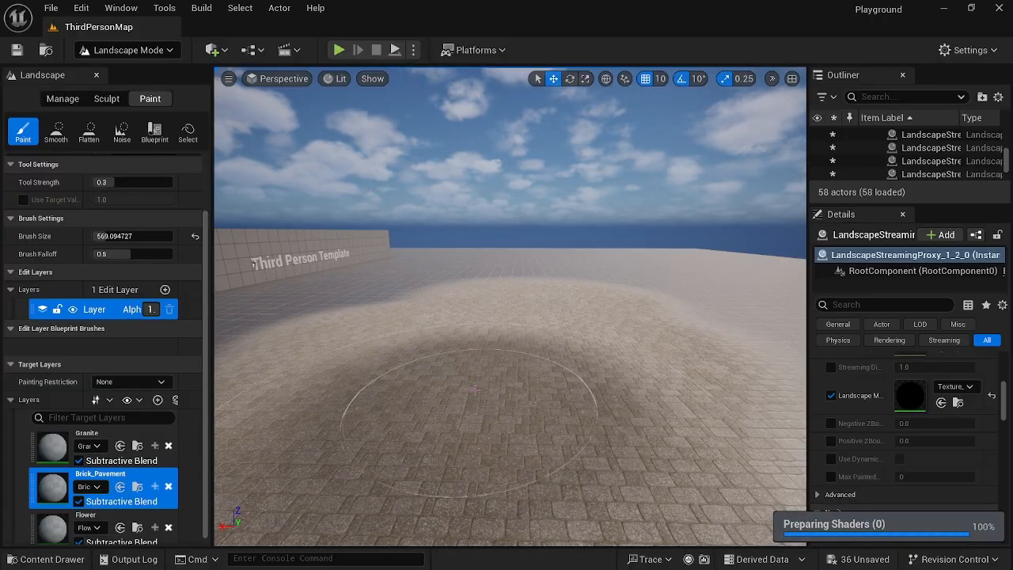
Step: Make Flower the active paint layer, reduce the brush size to about 240 and paint a small area inside the brick patch
{"action": "mouse_move", "coordinate": [476, 389]}
{"action": "right_mouse_down"}
{"action": "mouse_move", "coordinate": [419, 447]}
{"action": "mouse_move", "coordinate": [526, 439]}
{"action": "mouse_move", "coordinate": [486, 431]}
{"action": "mouse_move", "coordinate": [511, 413]}
{"action": "mouse_move", "coordinate": [570, 408]}
{"action": "right_mouse_up"}
{"action": "key", "text": "e"}
{"action": "key", "text": "d"}
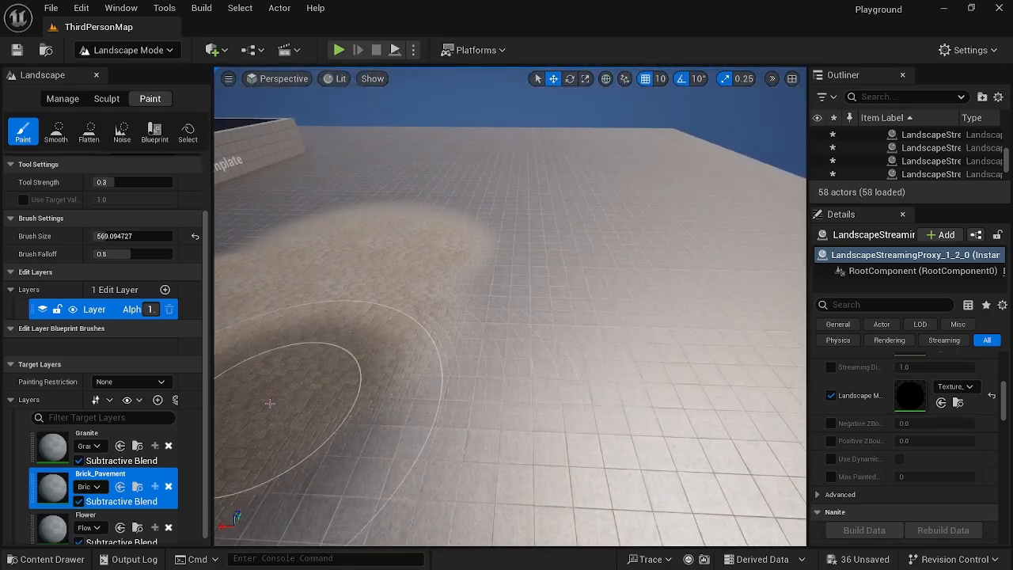
{"action": "left_click", "coordinate": [63, 534]}
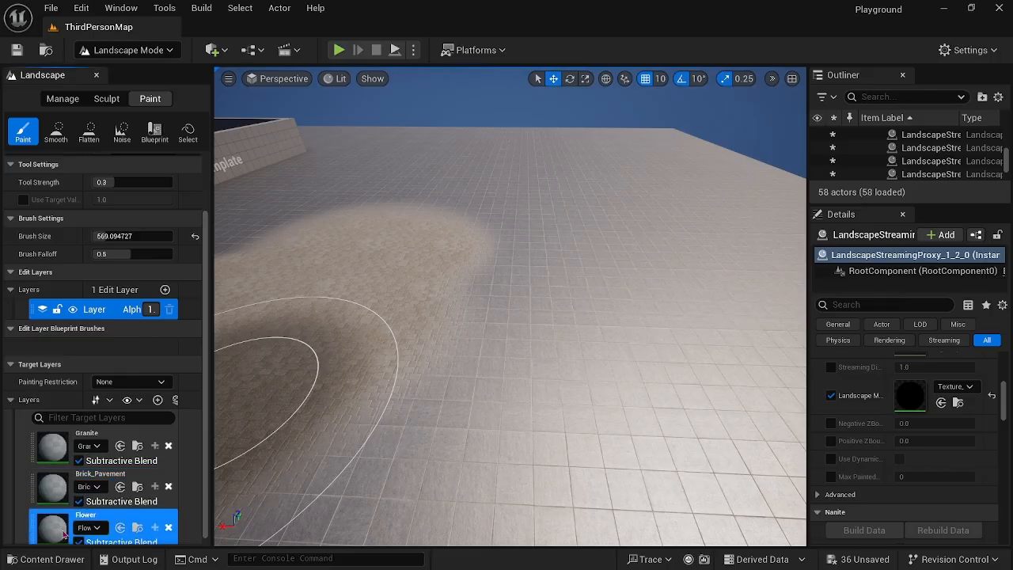
{"action": "mouse_move", "coordinate": [362, 372]}
{"action": "right_mouse_down"}
{"action": "mouse_move", "coordinate": [372, 367]}
{"action": "mouse_move", "coordinate": [360, 364]}
{"action": "right_mouse_up"}
{"action": "key", "text": "a"}
{"action": "left_click_drag", "start_coordinate": [338, 313], "coordinate": [349, 305]}
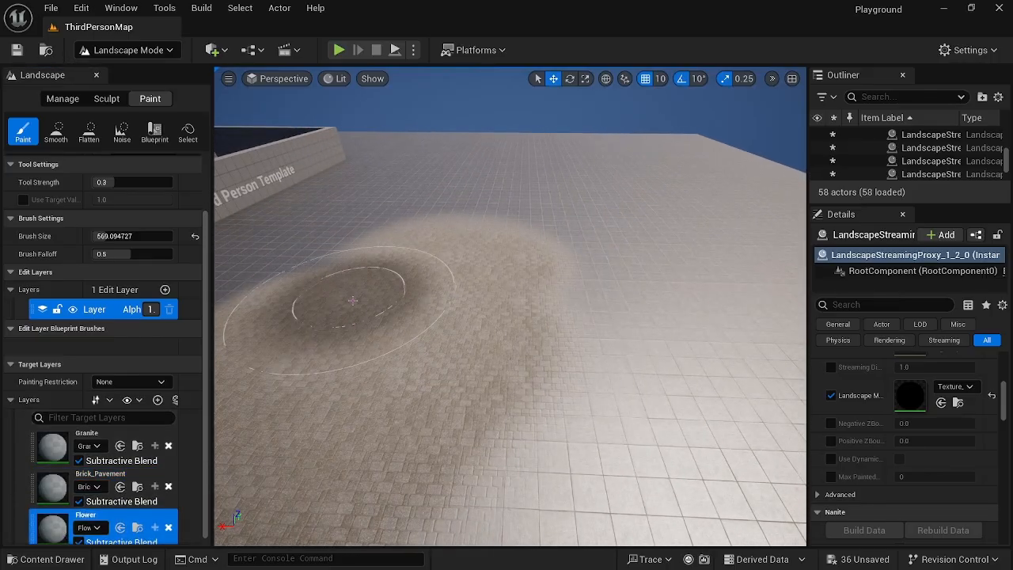
{"action": "left_click_drag", "start_coordinate": [109, 235], "coordinate": [89, 236]}
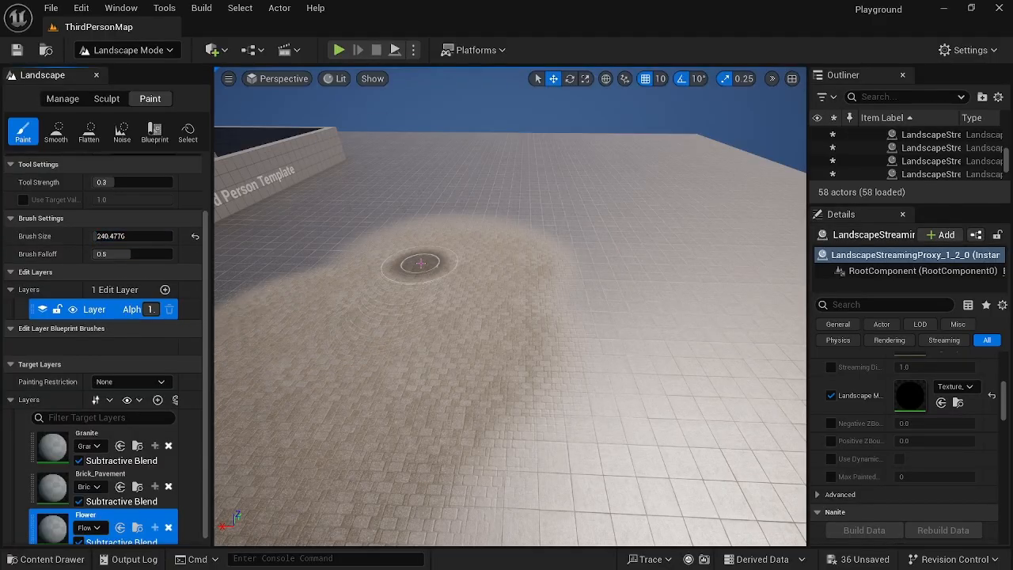
{"action": "left_click_drag", "start_coordinate": [420, 263], "coordinate": [439, 280]}
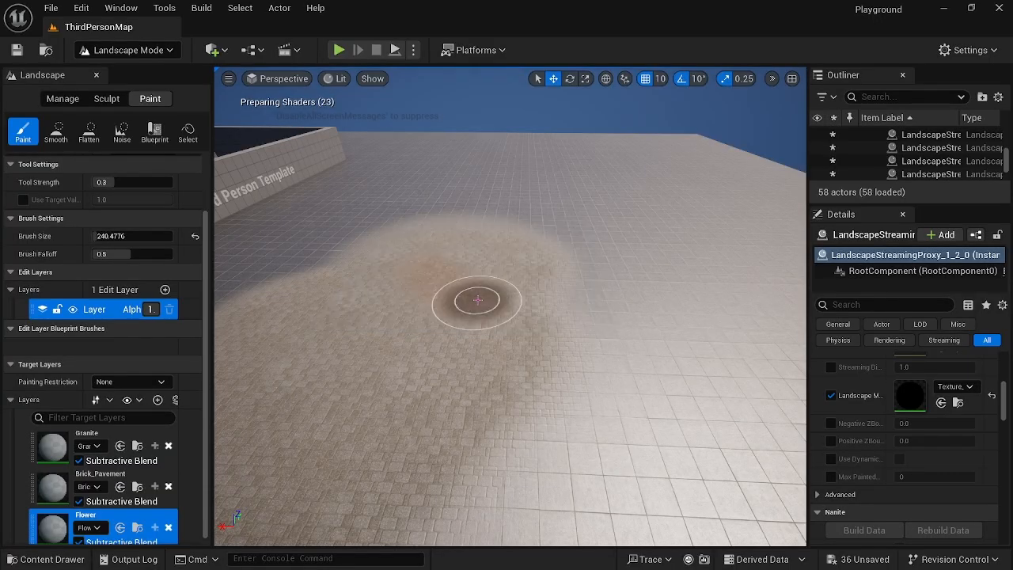
Step: Extend the Flower paint into a larger area within the brick patch and check how the layers blend
{"action": "scroll", "coordinate": [480, 341], "scroll_direction": "up", "scroll_amount": 5}
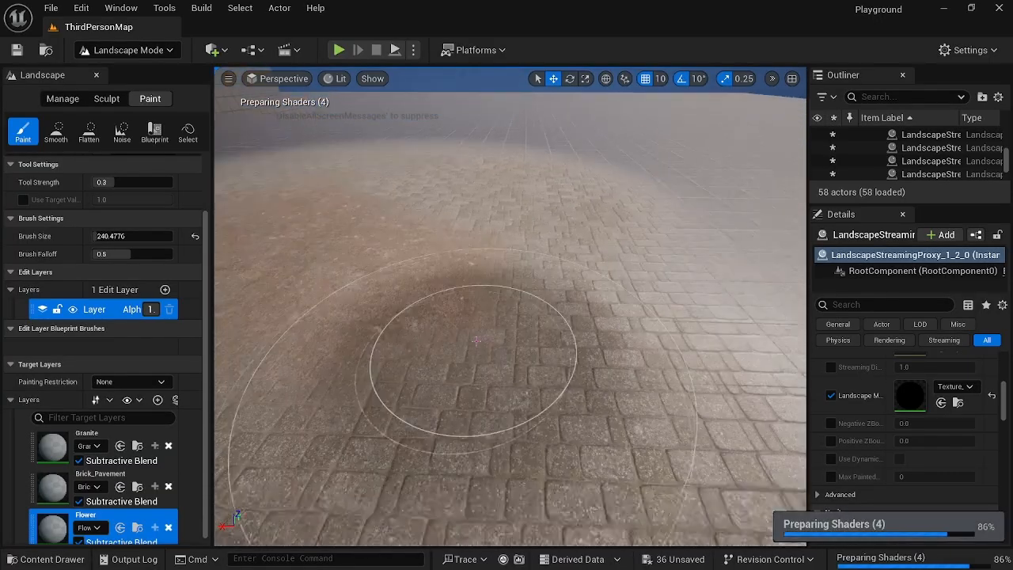
{"action": "right_click_drag", "start_coordinate": [480, 340], "coordinate": [467, 320]}
{"action": "mouse_move", "coordinate": [504, 317]}
{"action": "left_mouse_down"}
{"action": "mouse_move", "coordinate": [451, 317]}
{"action": "mouse_move", "coordinate": [340, 428]}
{"action": "mouse_move", "coordinate": [479, 287]}
{"action": "mouse_move", "coordinate": [547, 265]}
{"action": "mouse_move", "coordinate": [492, 360]}
{"action": "mouse_move", "coordinate": [449, 333]}
{"action": "mouse_move", "coordinate": [456, 276]}
{"action": "left_mouse_up"}
{"action": "scroll", "coordinate": [496, 372], "scroll_direction": "down", "scroll_amount": 5}
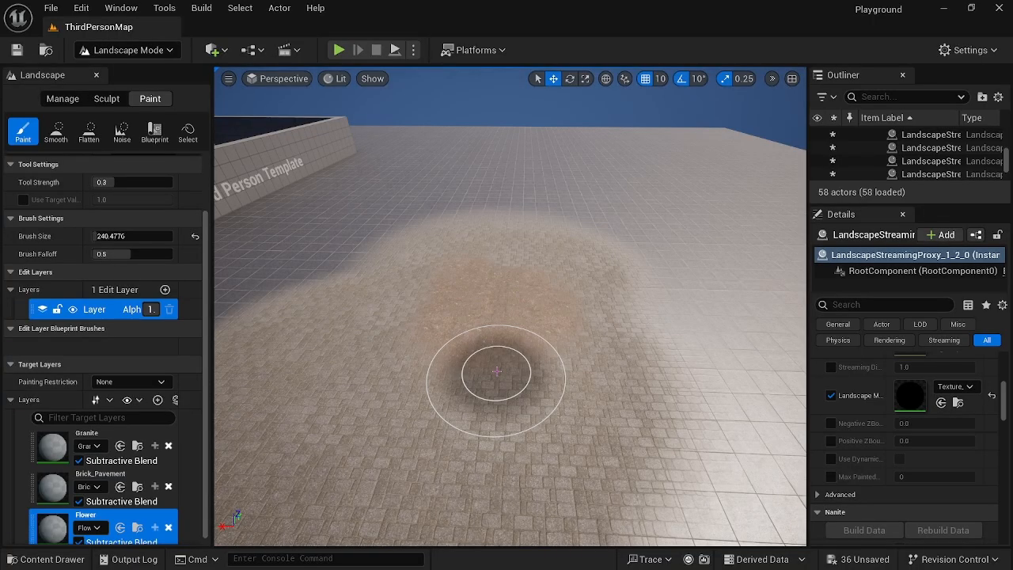
{"action": "mouse_move", "coordinate": [496, 372]}
{"action": "right_mouse_down"}
{"action": "mouse_move", "coordinate": [497, 344]}
{"action": "mouse_move", "coordinate": [496, 396]}
{"action": "right_mouse_up"}
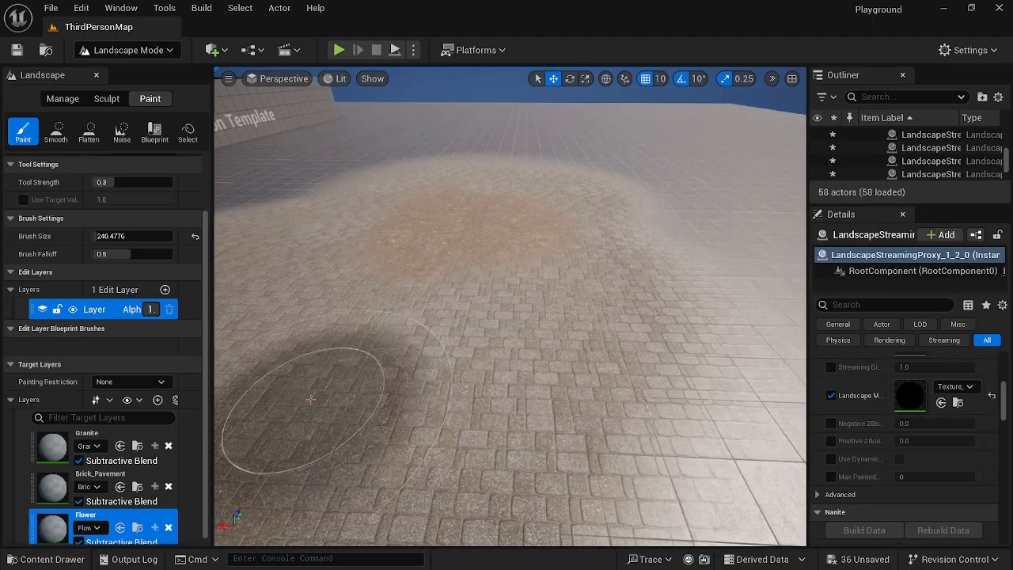
Step: Return to Selection mode and inspect the painted landscape
{"action": "left_click", "coordinate": [131, 50]}
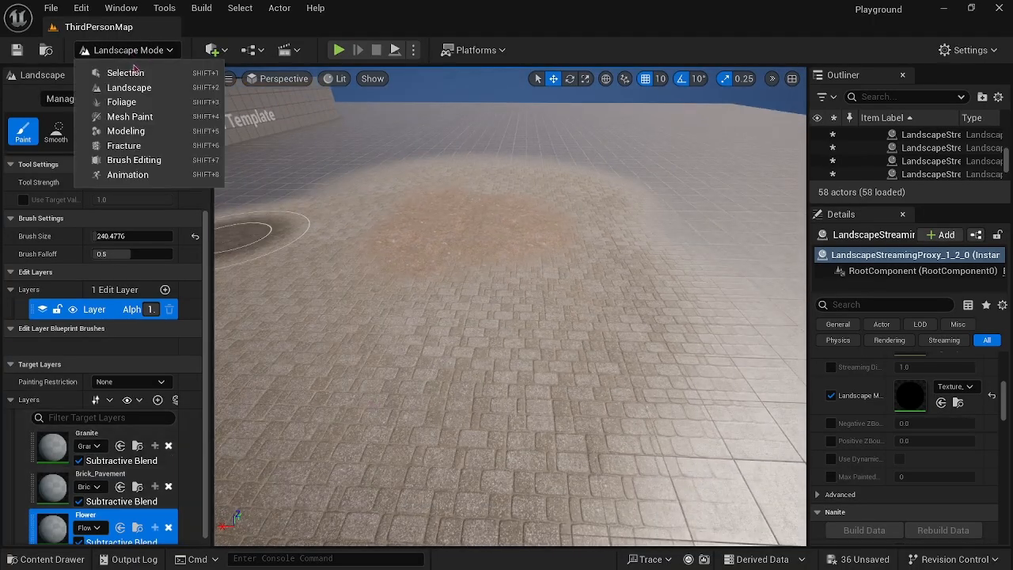
{"action": "left_click", "coordinate": [135, 70]}
{"action": "left_click_drag", "start_coordinate": [372, 254], "coordinate": [372, 340]}
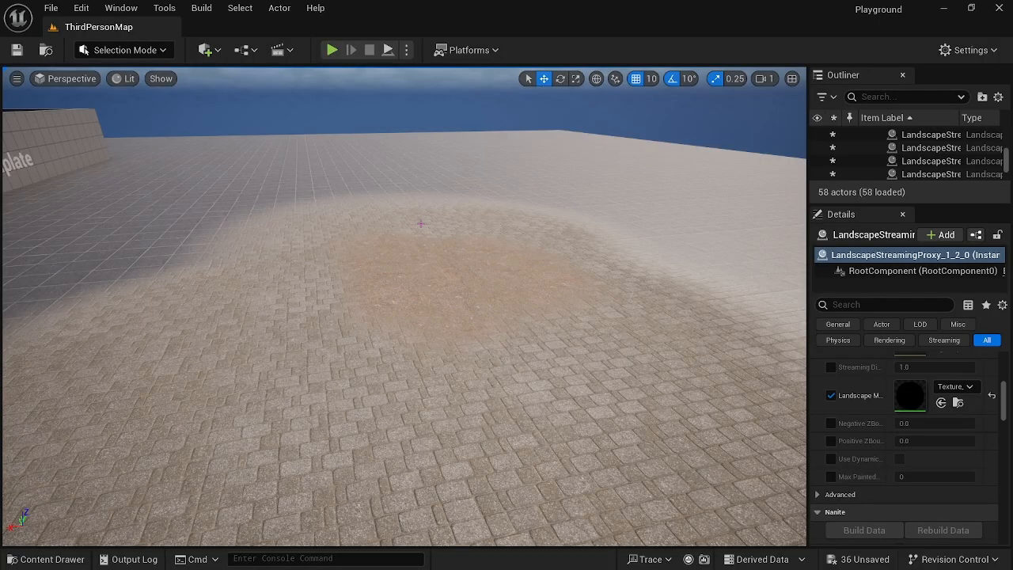
Step: Open the Texture_Brush material from the Content/Texture_Brush folder for editing
{"action": "left_click", "coordinate": [56, 562]}
{"action": "left_click", "coordinate": [57, 562]}
{"action": "left_click", "coordinate": [52, 560]}
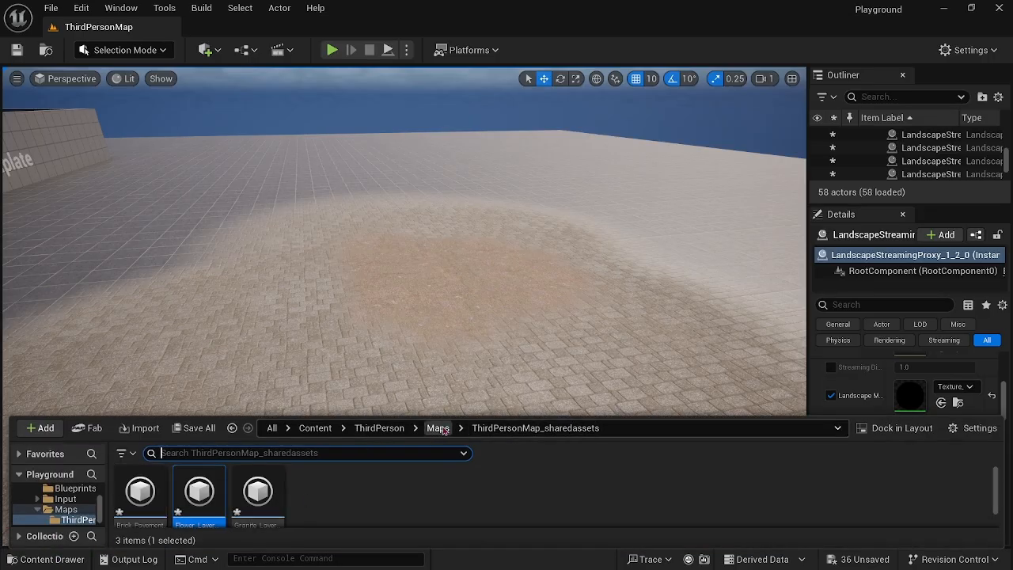
{"action": "left_click", "coordinate": [313, 428]}
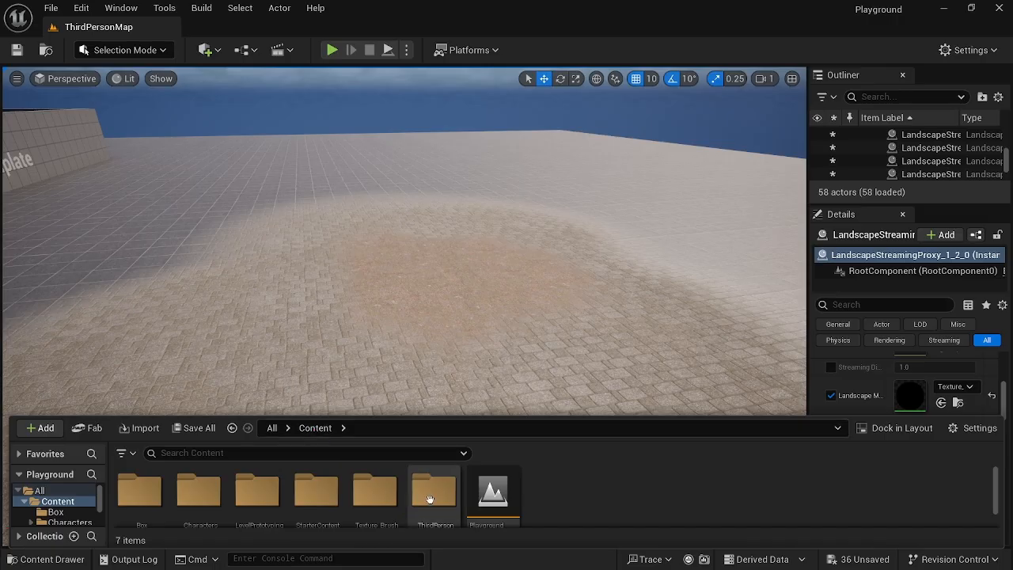
{"action": "left_click", "coordinate": [379, 481]}
{"action": "double_click", "coordinate": [379, 481]}
{"action": "scroll", "coordinate": [207, 483], "scroll_direction": "down", "scroll_amount": 2}
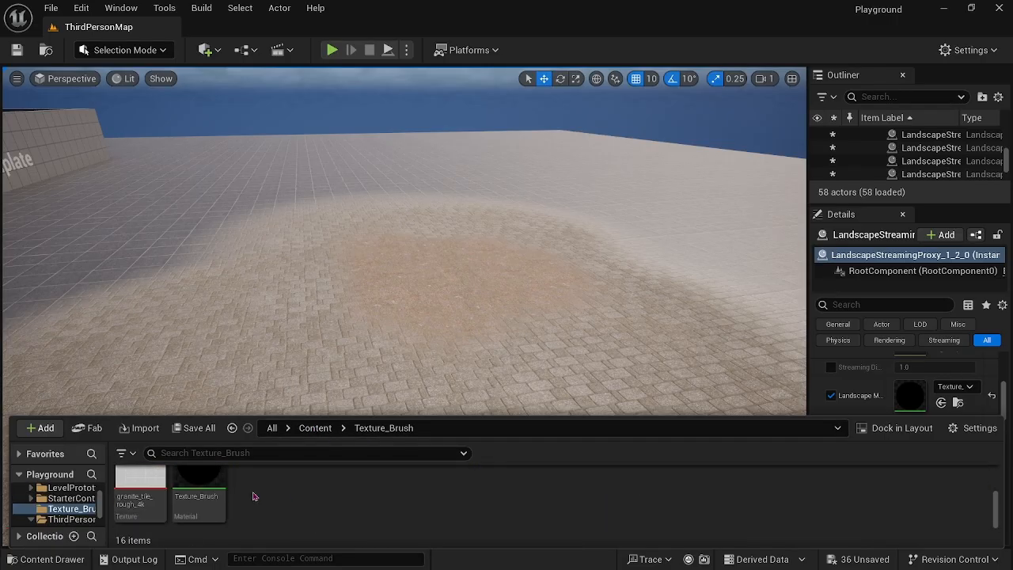
{"action": "left_click", "coordinate": [207, 483]}
{"action": "double_click", "coordinate": [199, 491]}
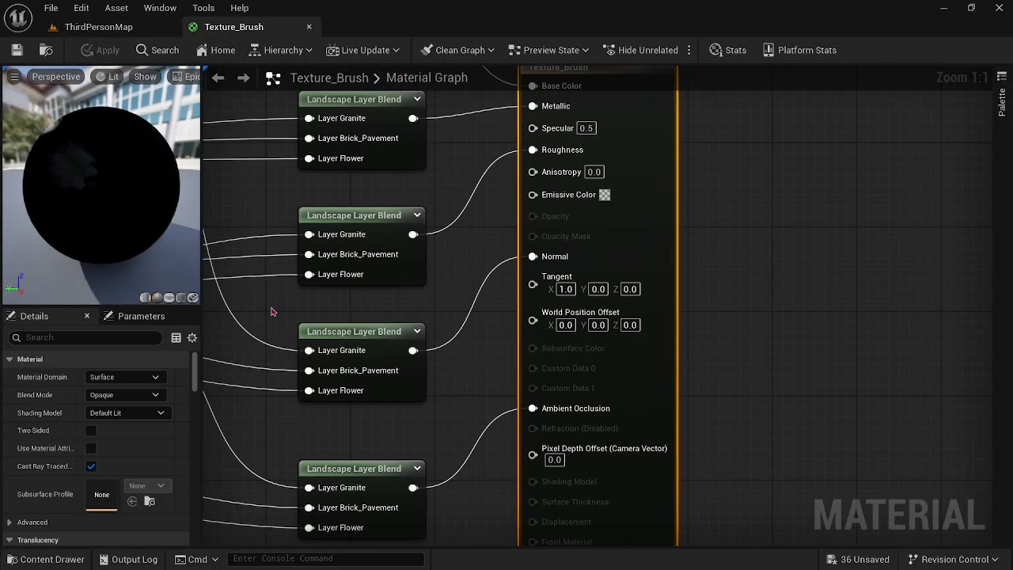
Step: Examine the Sampler Source options of the Granite group's normal map Texture Sample
{"action": "right_click_drag", "start_coordinate": [669, 373], "coordinate": [810, 417]}
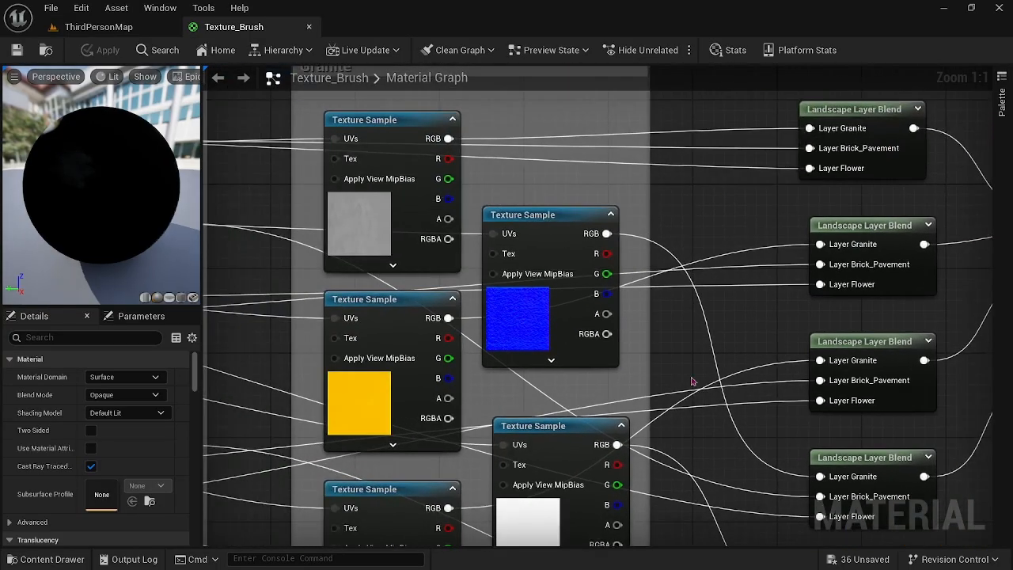
{"action": "scroll", "coordinate": [673, 277], "scroll_direction": "down", "scroll_amount": 2}
{"action": "left_click", "coordinate": [558, 149]}
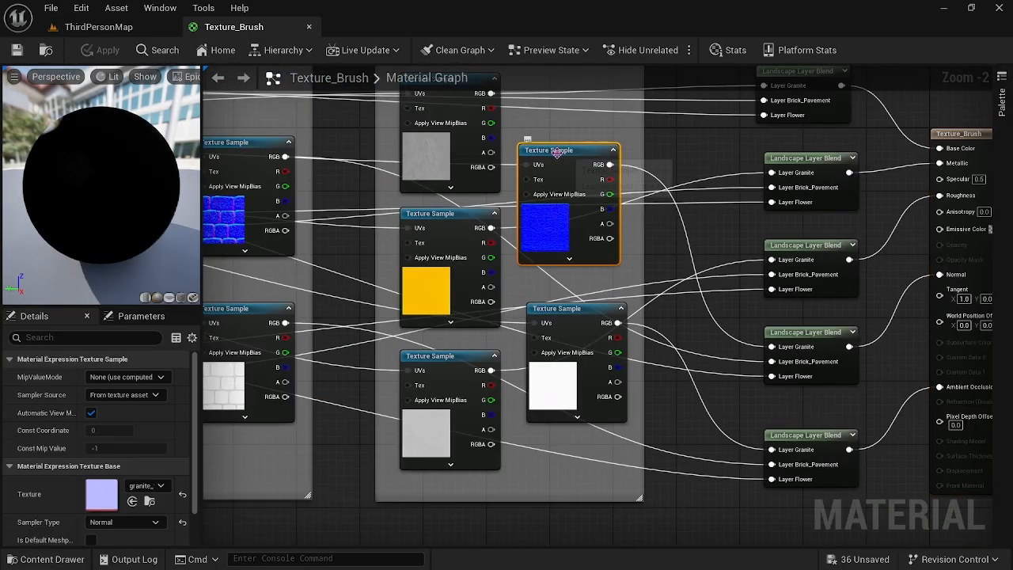
{"action": "left_click", "coordinate": [120, 395]}
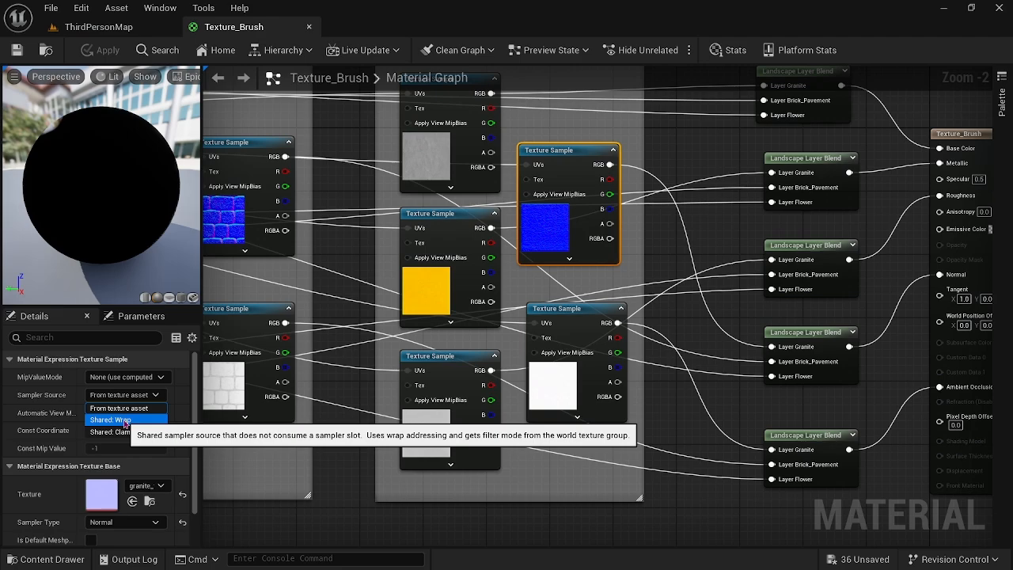
{"action": "left_click", "coordinate": [346, 400]}
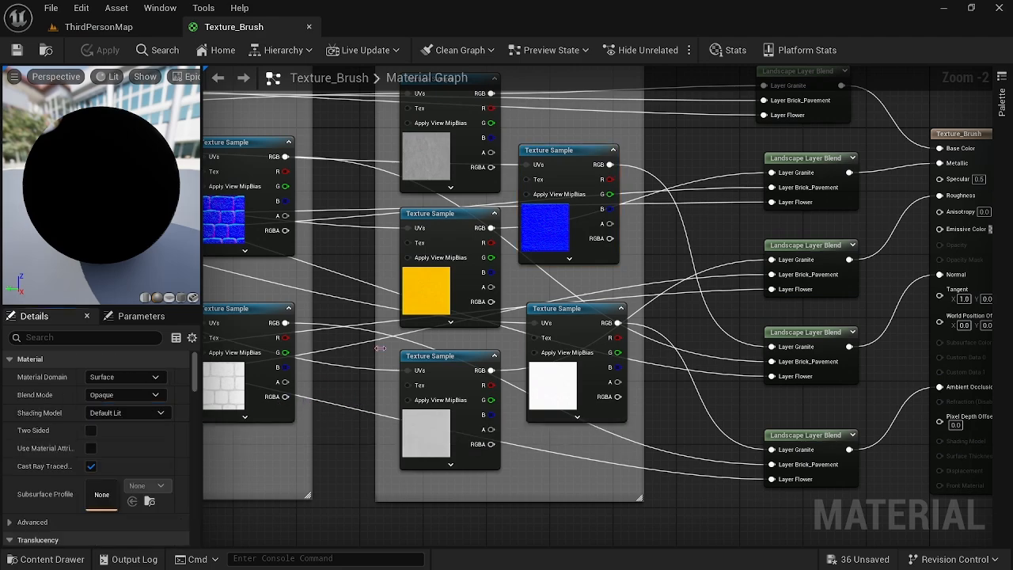
Step: Set the Sampler Source of all Texture Samples in the Granite, Brick Pavement and Flower groups to Shared: Wrap and save the material
{"action": "left_click", "coordinate": [566, 178]}
{"action": "scroll", "coordinate": [440, 402], "scroll_direction": "down", "scroll_amount": 6}
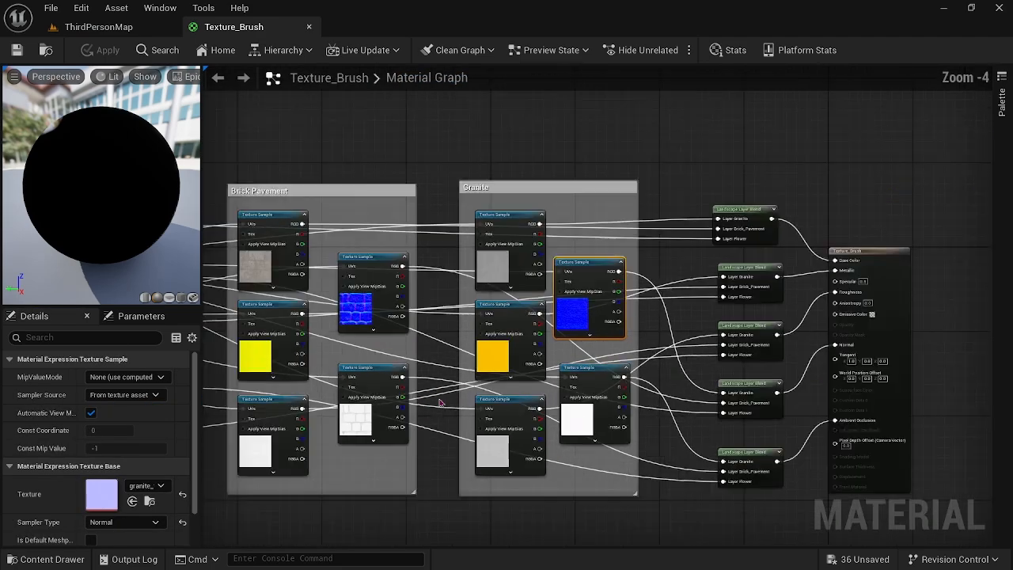
{"action": "scroll", "coordinate": [440, 403], "scroll_direction": "up", "scroll_amount": 1}
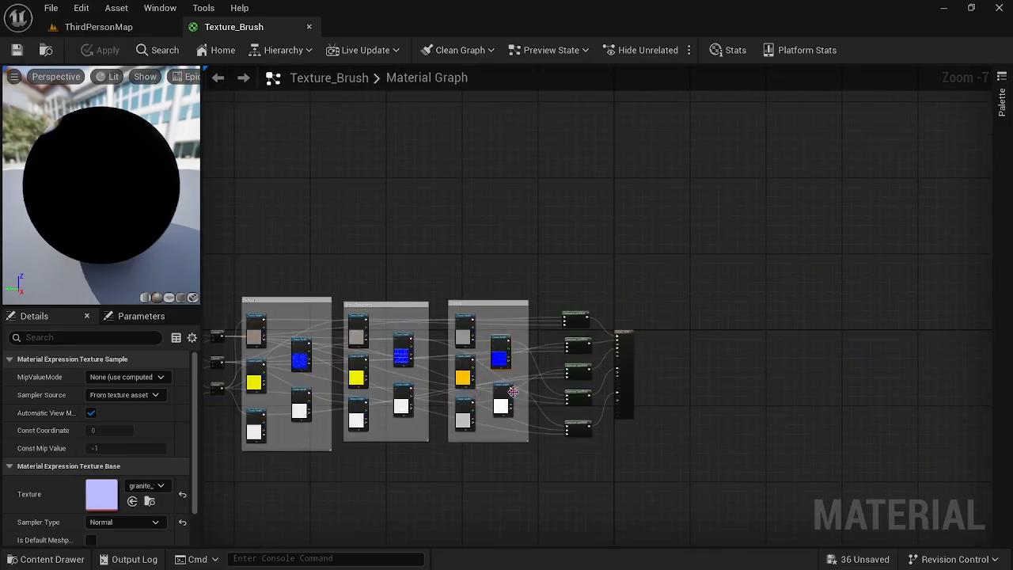
{"action": "left_click", "coordinate": [507, 392]}
{"action": "left_click", "coordinate": [465, 328], "text": "shift"}
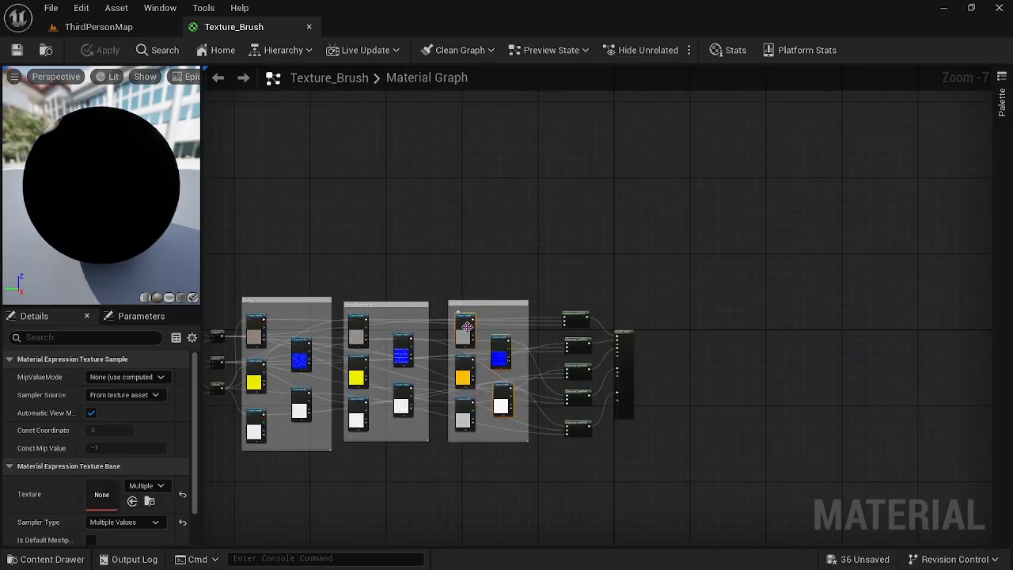
{"action": "left_click", "coordinate": [461, 368], "text": "shift"}
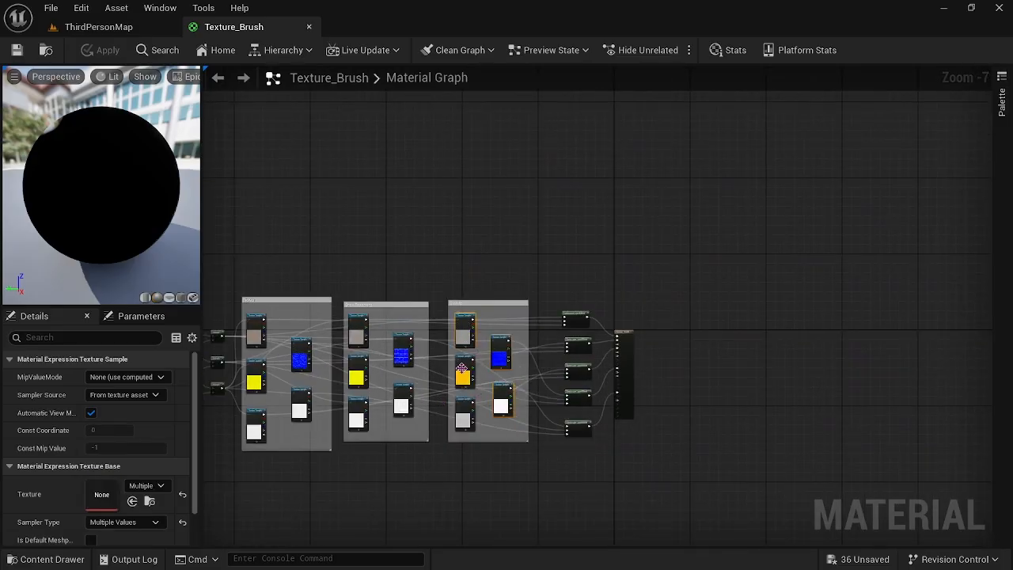
{"action": "left_click", "coordinate": [402, 348], "text": "shift"}
{"action": "left_click", "coordinate": [401, 400], "text": "shift"}
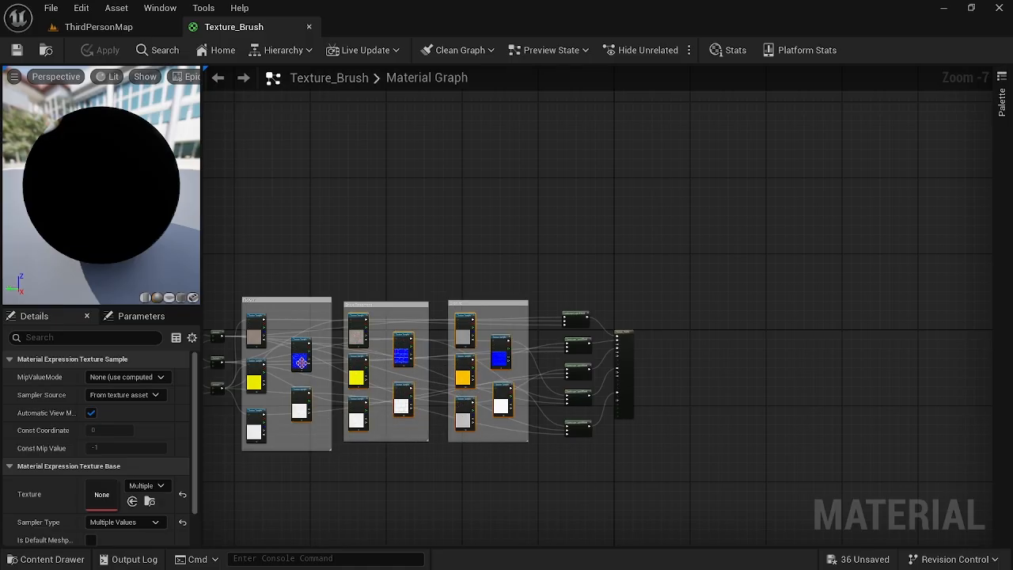
{"action": "left_click", "coordinate": [256, 334], "text": "shift"}
{"action": "left_click", "coordinate": [255, 373], "text": "shift"}
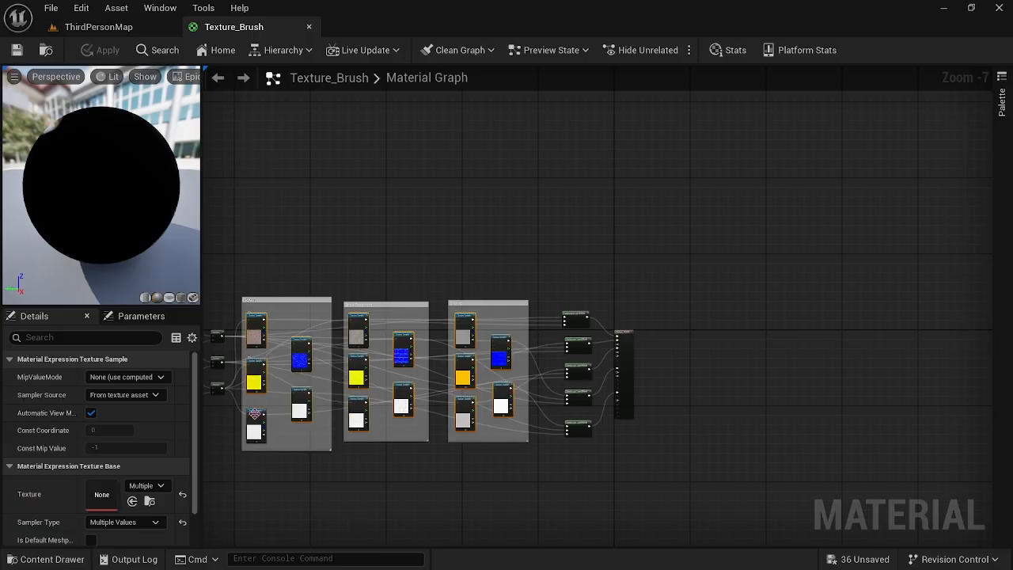
{"action": "left_click", "coordinate": [254, 416], "text": "shift"}
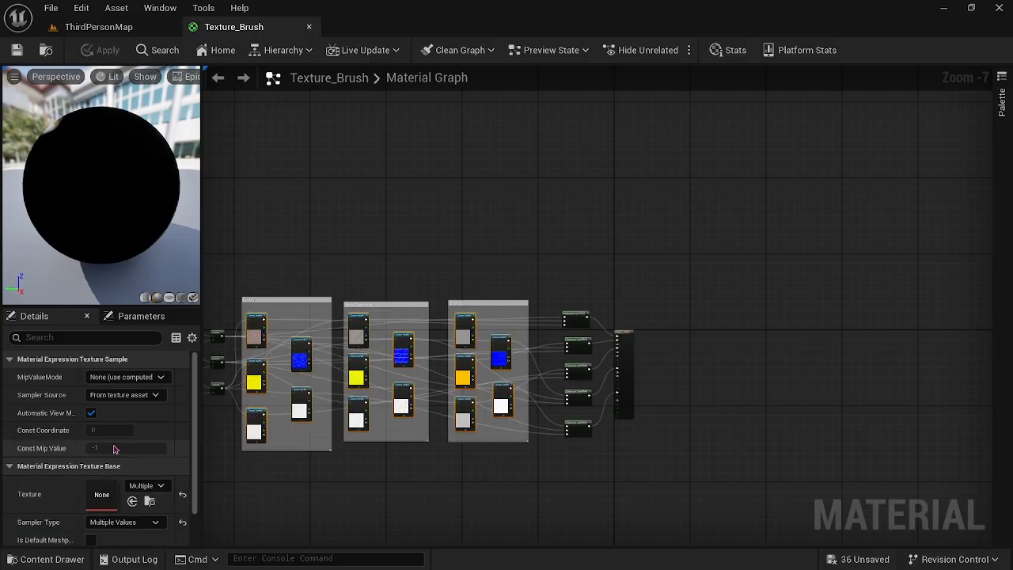
{"action": "left_click", "coordinate": [125, 396]}
{"action": "left_click", "coordinate": [122, 418]}
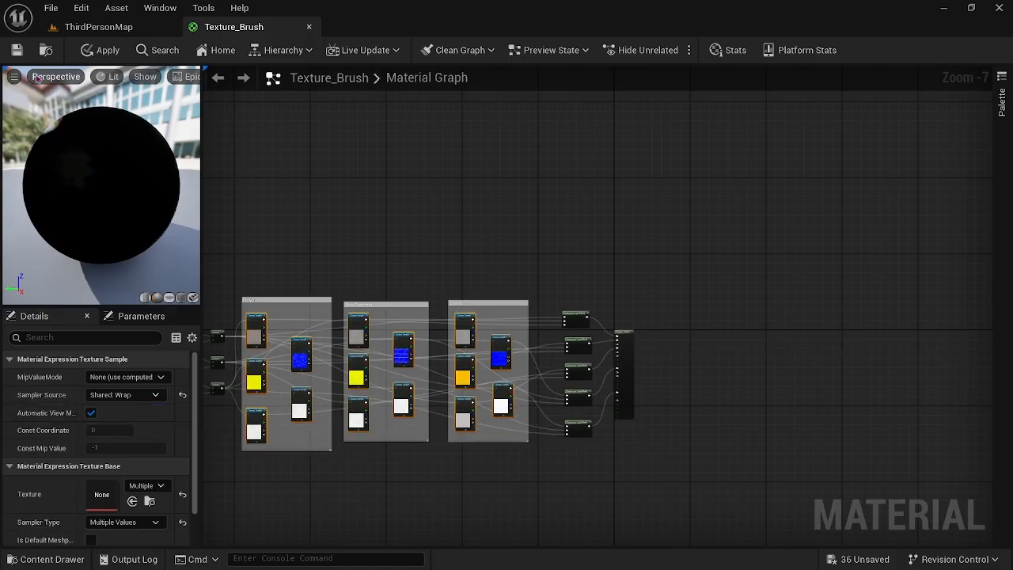
{"action": "left_click", "coordinate": [17, 50]}
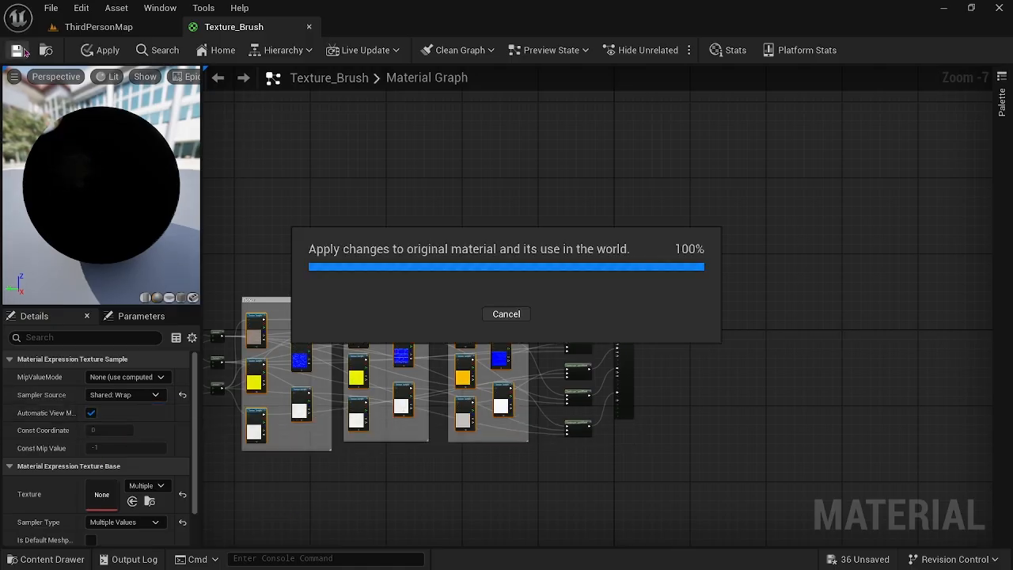
Step: Inspect the painted Flower area of the landscape up close in ThirdPersonMap
{"action": "left_click", "coordinate": [91, 27]}
{"action": "key", "text": "w"}
{"action": "right_click_drag", "start_coordinate": [459, 384], "coordinate": [418, 432]}
Step: Float the Texture_Brush material editor as a separate window over the level so graph and landscape show together
{"action": "left_click", "coordinate": [233, 26]}
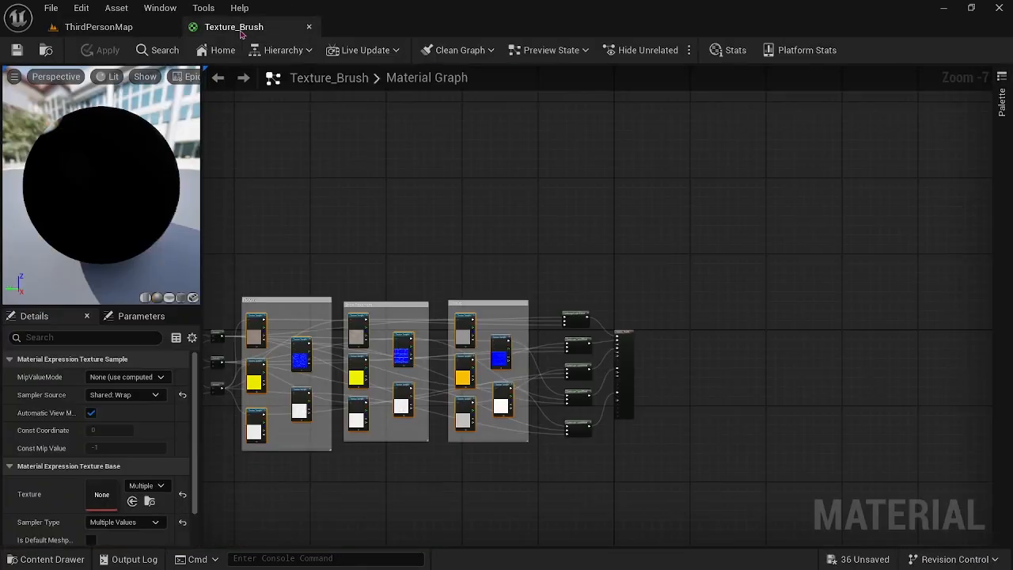
{"action": "left_click_drag", "start_coordinate": [235, 27], "coordinate": [590, 208]}
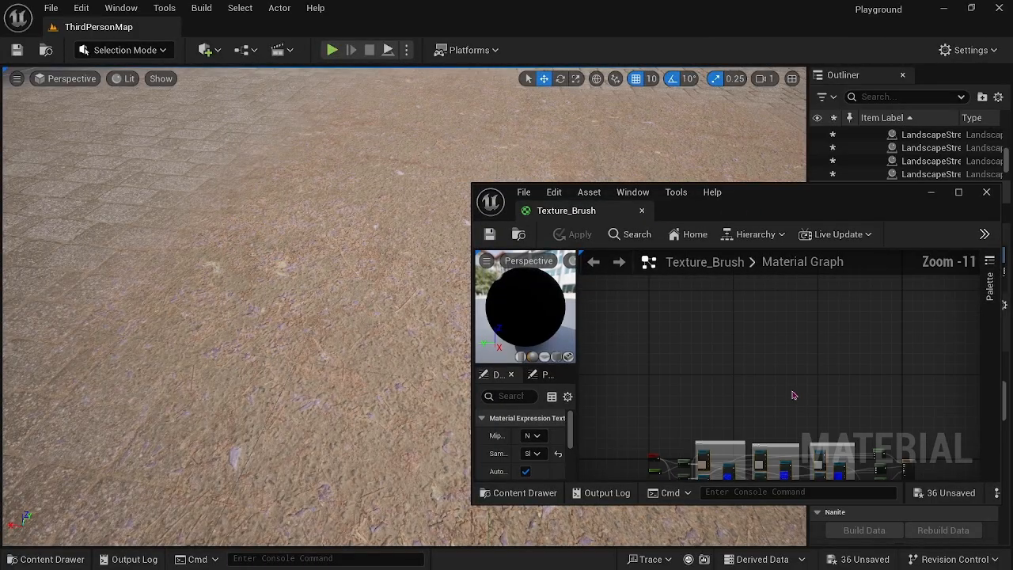
{"action": "scroll", "coordinate": [654, 368], "scroll_direction": "up", "scroll_amount": 10}
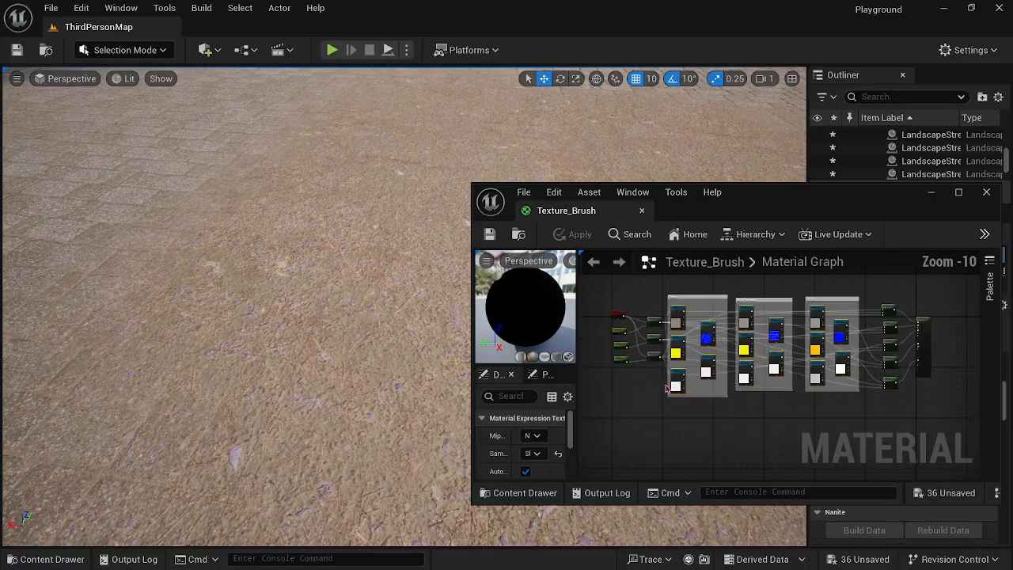
Step: Try Flower parameter default values of 1.0 and 0.5, saving the material to compare the texture tiling on the landscape
{"action": "right_click_drag", "start_coordinate": [654, 368], "coordinate": [803, 418]}
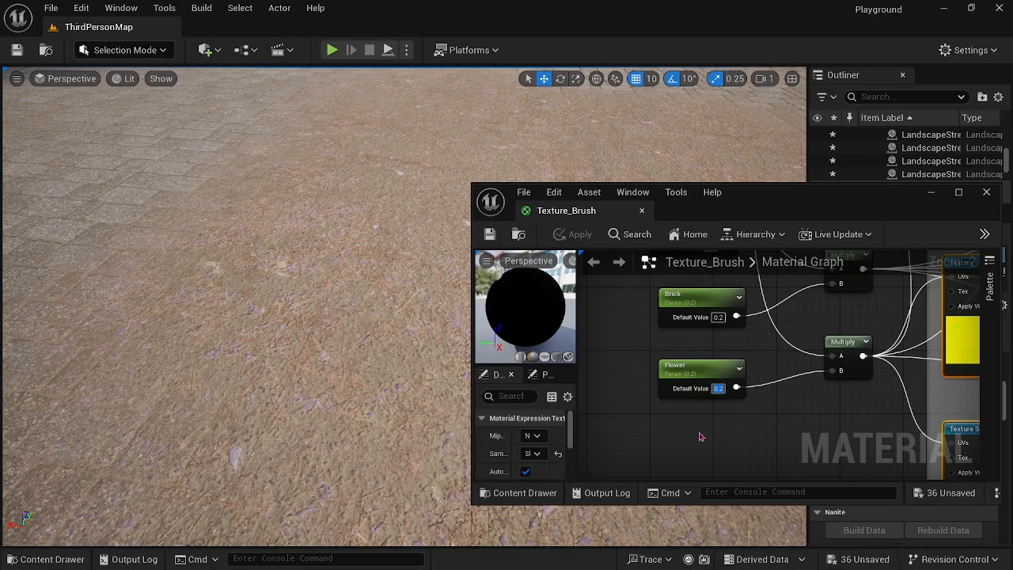
{"action": "key", "text": "Return"}
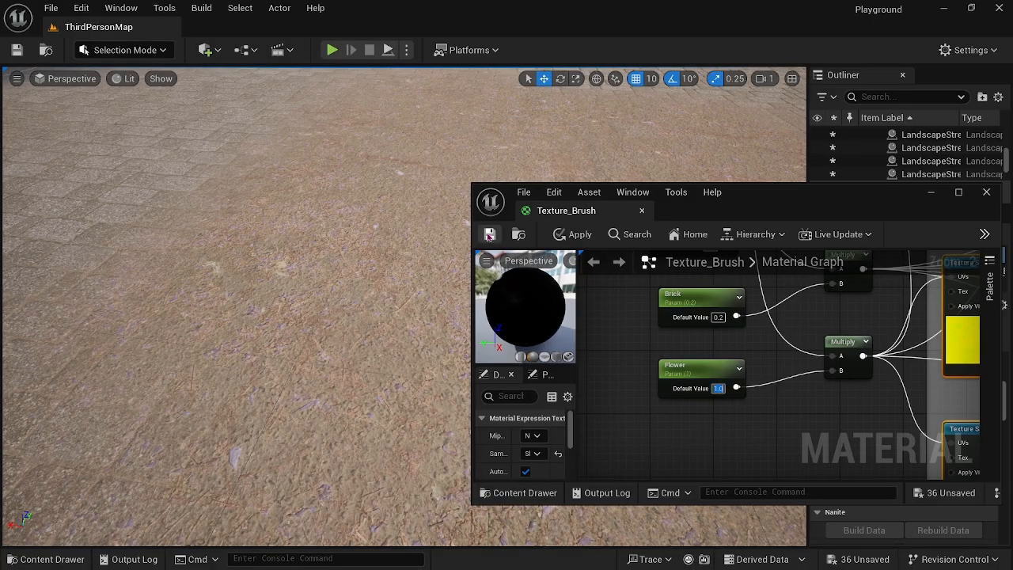
{"action": "left_click", "coordinate": [488, 235]}
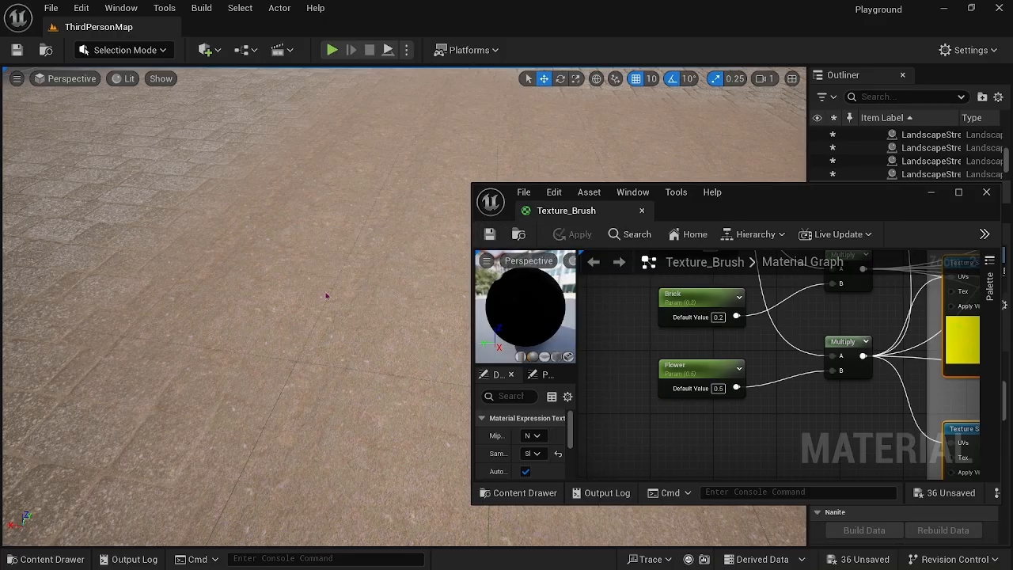
{"action": "right_click_drag", "start_coordinate": [325, 296], "coordinate": [326, 296]}
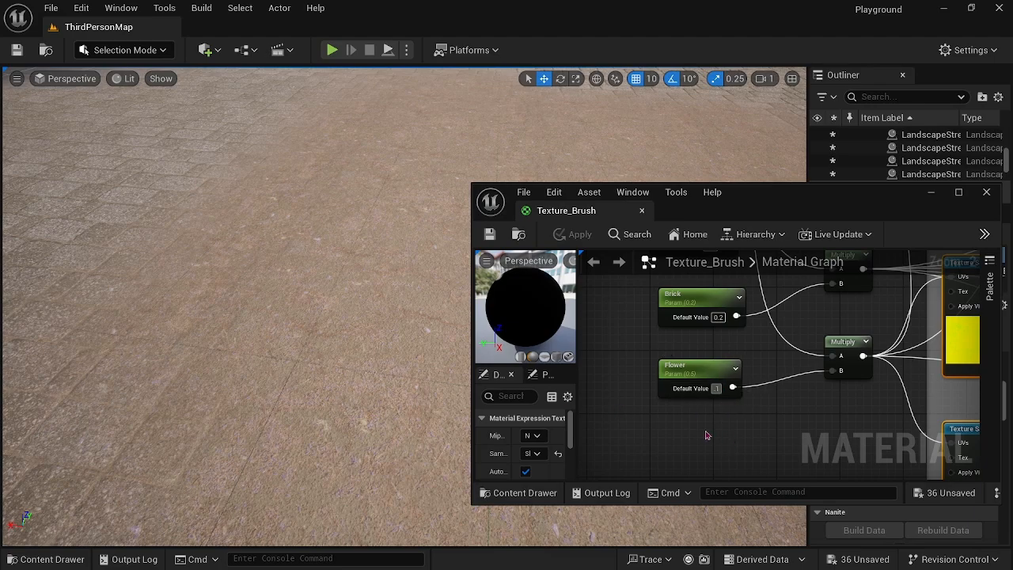
Step: Set the Flower parameter's default value to 0.1, save the material and check the landscape
{"action": "key", "text": "Return"}
{"action": "left_click", "coordinate": [490, 233]}
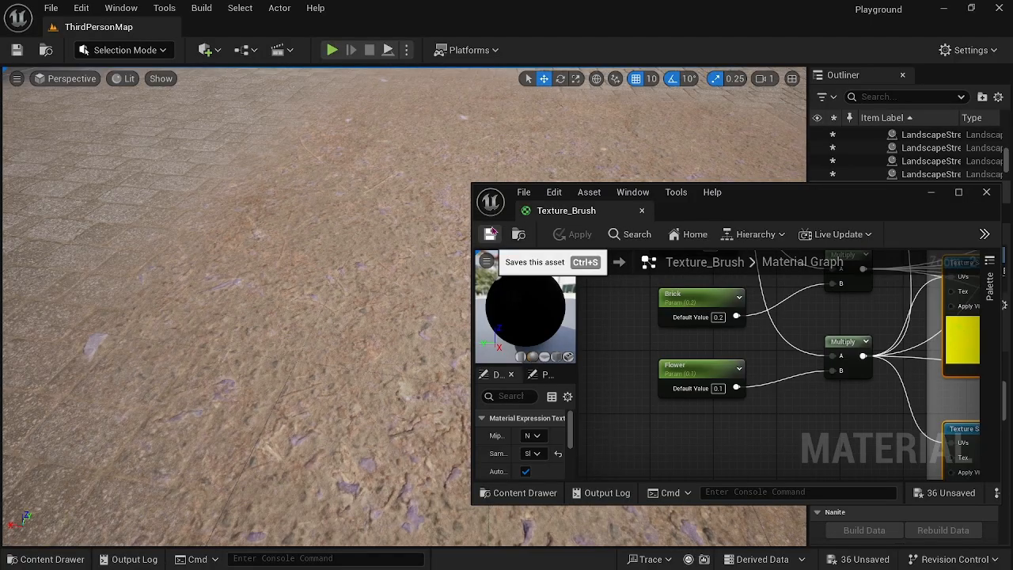
{"action": "right_click_drag", "start_coordinate": [237, 316], "coordinate": [237, 150]}
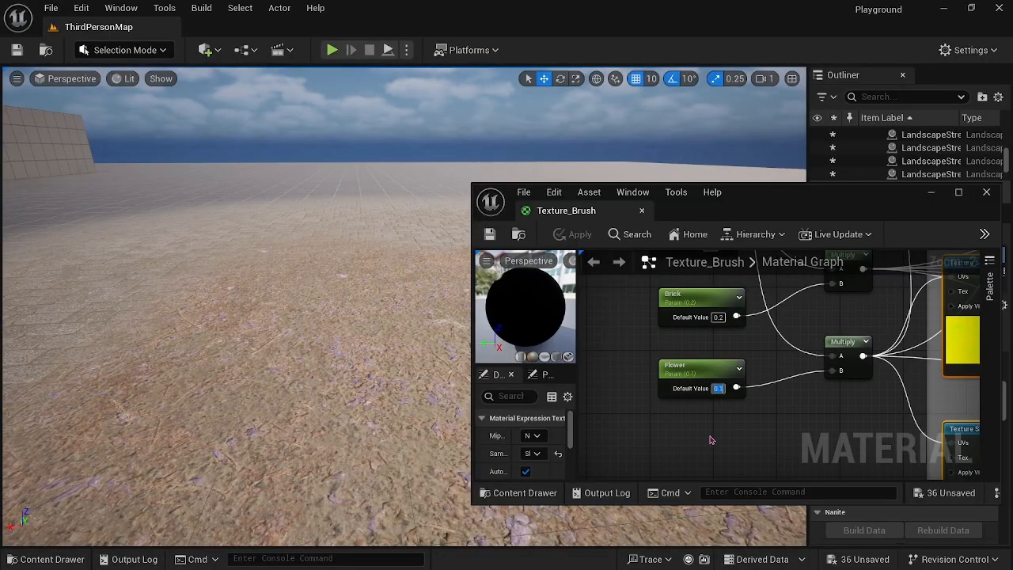
Step: Set the Flower parameter's default value to 0.009, save the material and check the texture scale on the landscape
{"action": "left_click", "coordinate": [658, 422]}
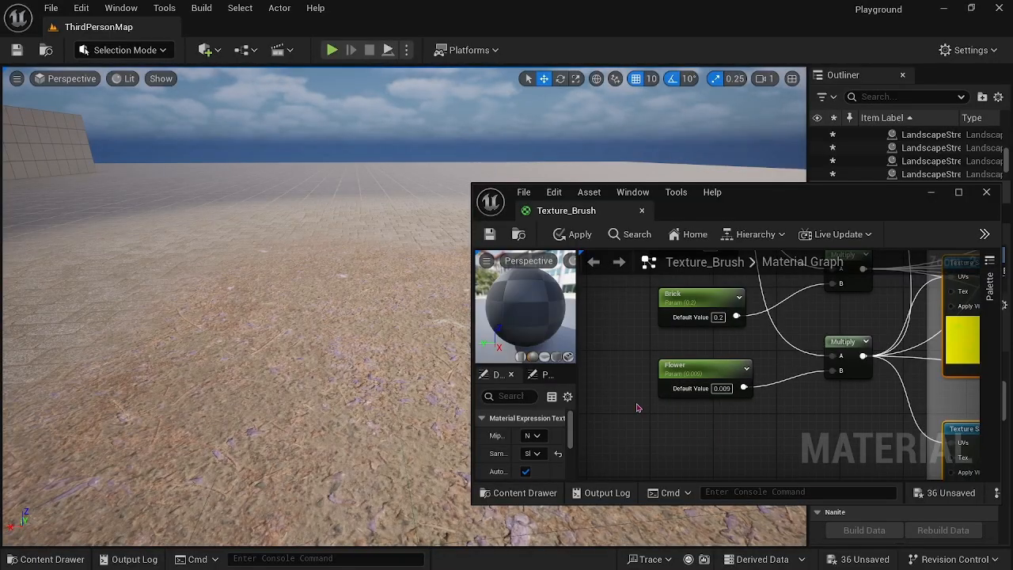
{"action": "left_click", "coordinate": [490, 233]}
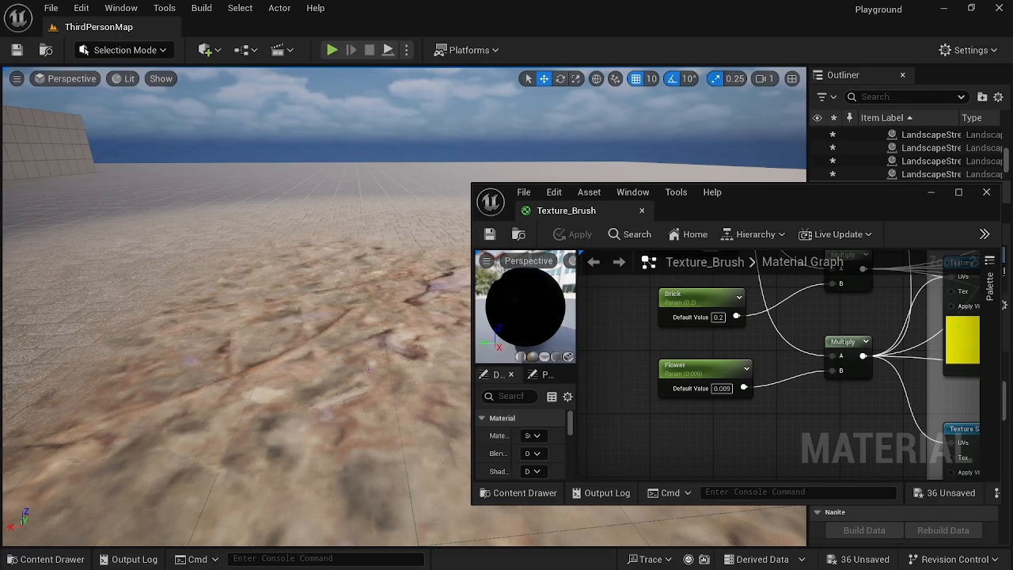
{"action": "right_click_drag", "start_coordinate": [238, 317], "coordinate": [214, 316]}
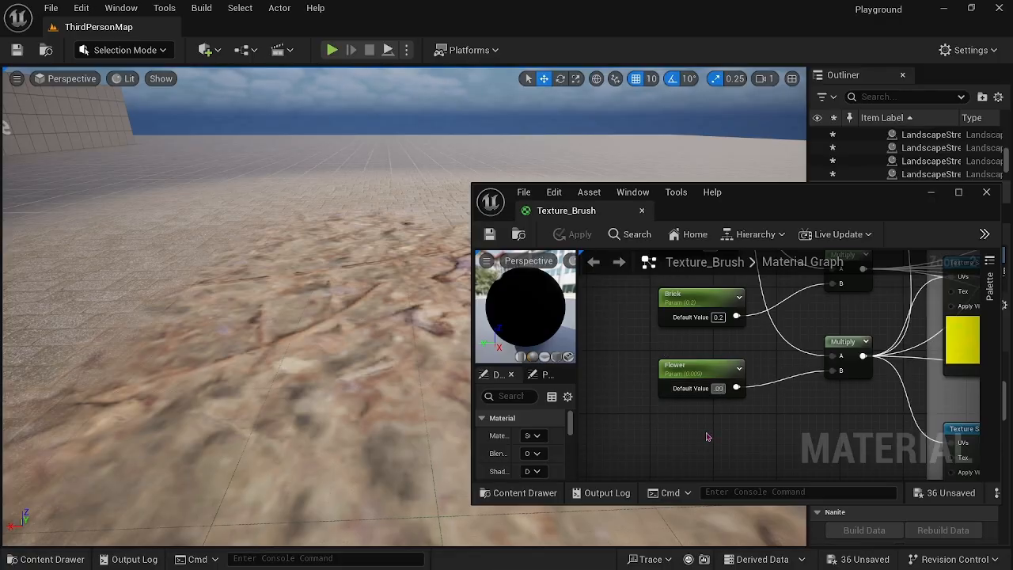
Step: Set the Flower parameter's default value to 0.09, save Texture_Brush and close its editor
{"action": "left_click", "coordinate": [708, 436]}
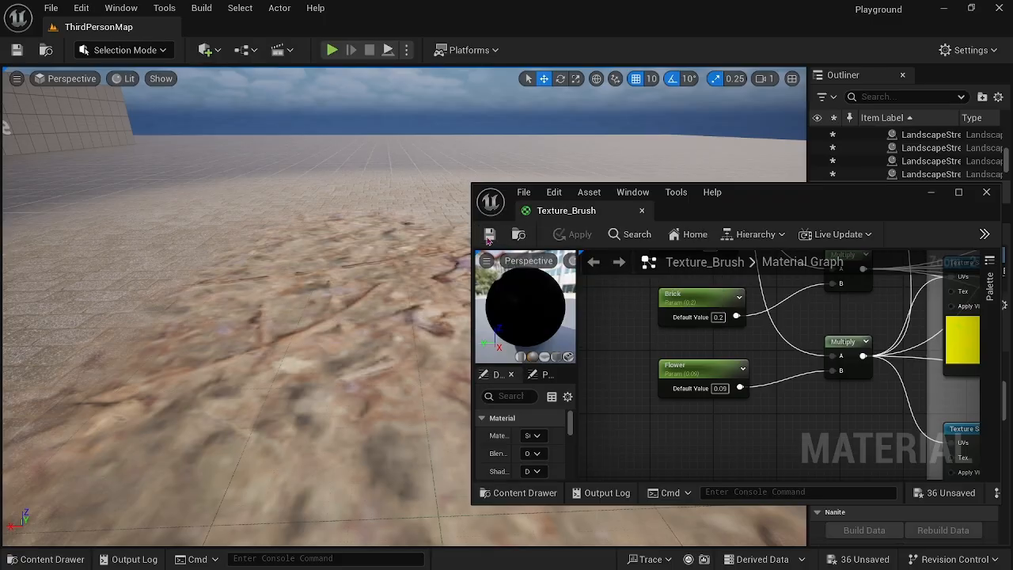
{"action": "mouse_move", "coordinate": [427, 332]}
{"action": "right_mouse_down"}
{"action": "mouse_move", "coordinate": [433, 326]}
{"action": "mouse_move", "coordinate": [411, 340]}
{"action": "mouse_move", "coordinate": [415, 396]}
{"action": "mouse_move", "coordinate": [415, 333]}
{"action": "right_mouse_up"}
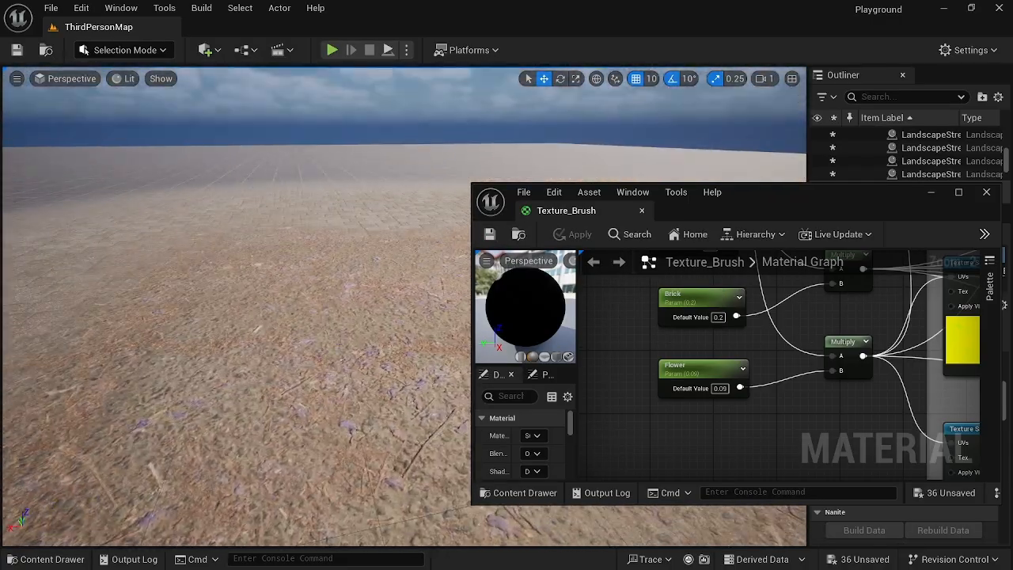
{"action": "left_click", "coordinate": [642, 212]}
Step: Play-test ThirdPersonMap by running the character from the Player Start past the blue and wooden cubes, and stop the session
{"action": "right_click_drag", "start_coordinate": [642, 215], "coordinate": [625, 202]}
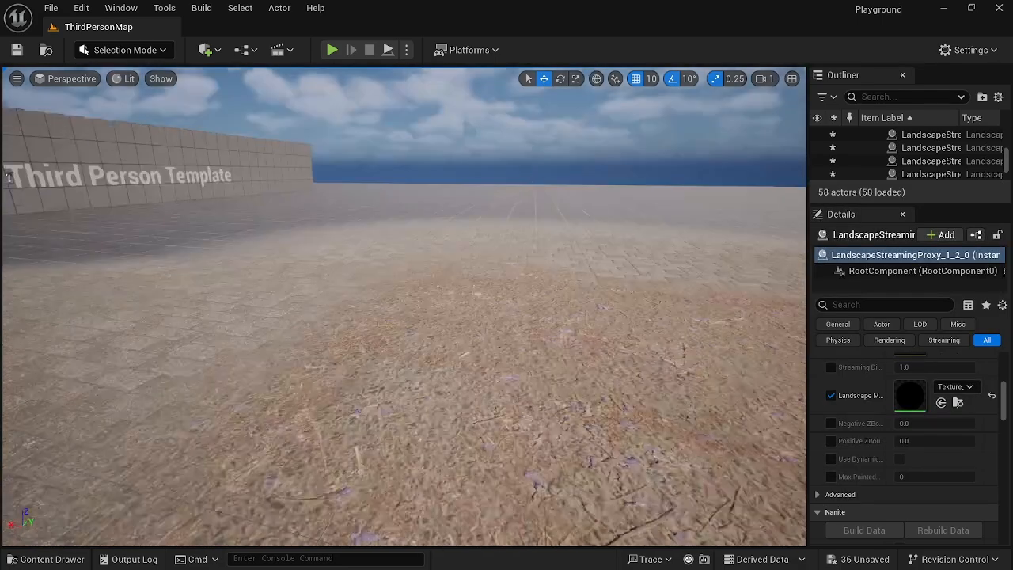
{"action": "right_click_drag", "start_coordinate": [544, 222], "coordinate": [403, 85]}
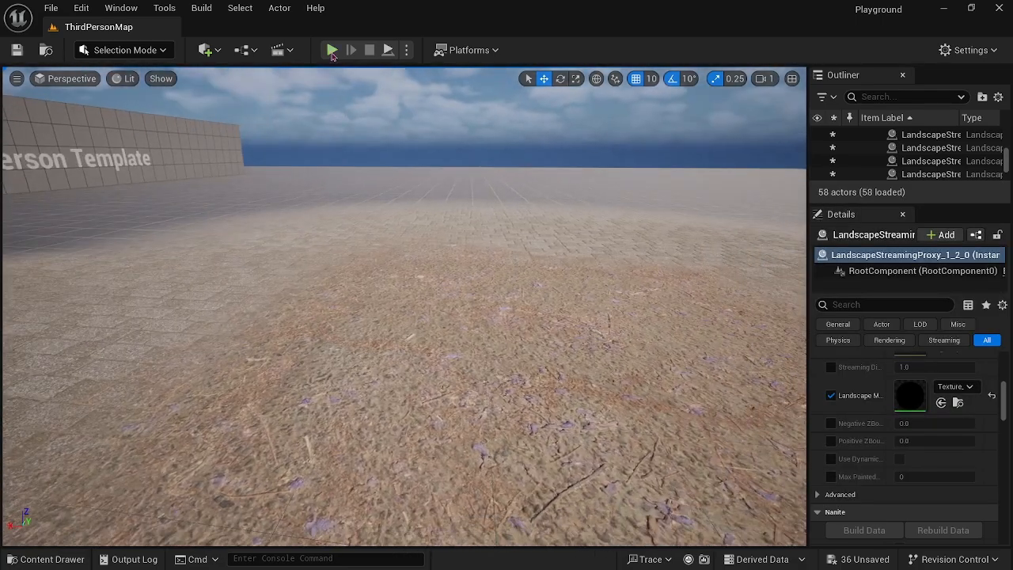
{"action": "left_click", "coordinate": [332, 51]}
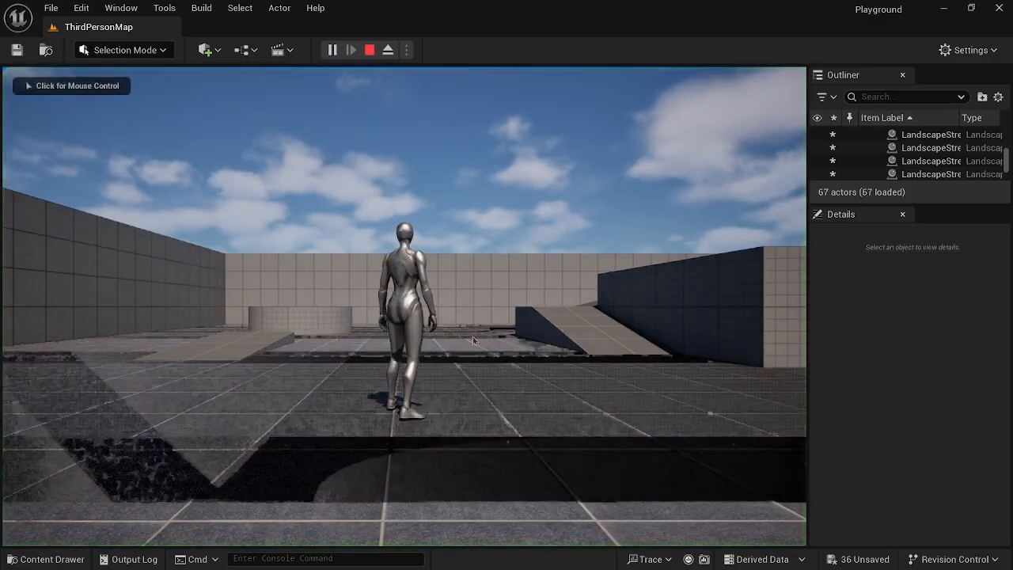
{"action": "left_click", "coordinate": [472, 336]}
{"action": "key", "text": "w"}
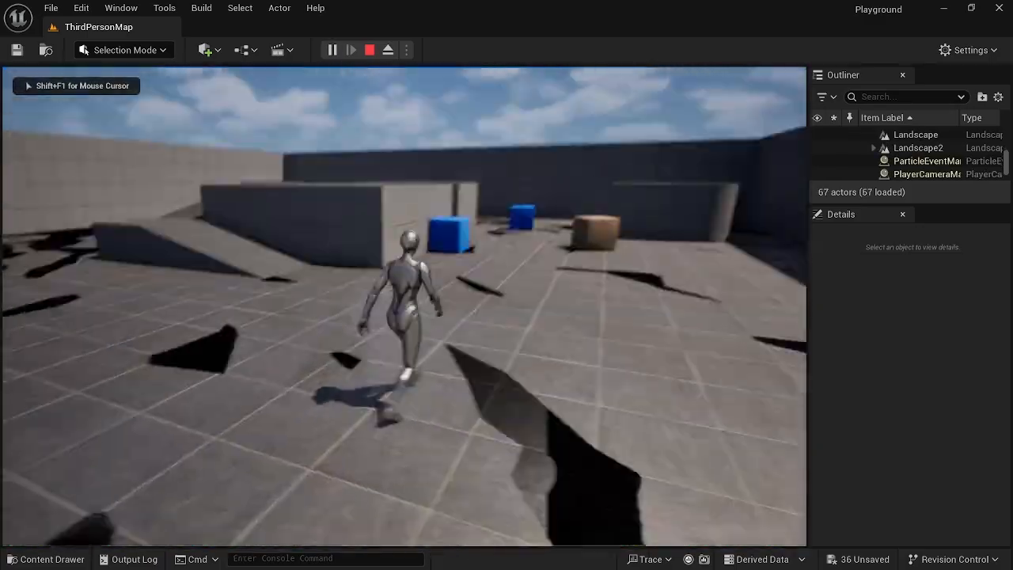
{"action": "key", "text": "space"}
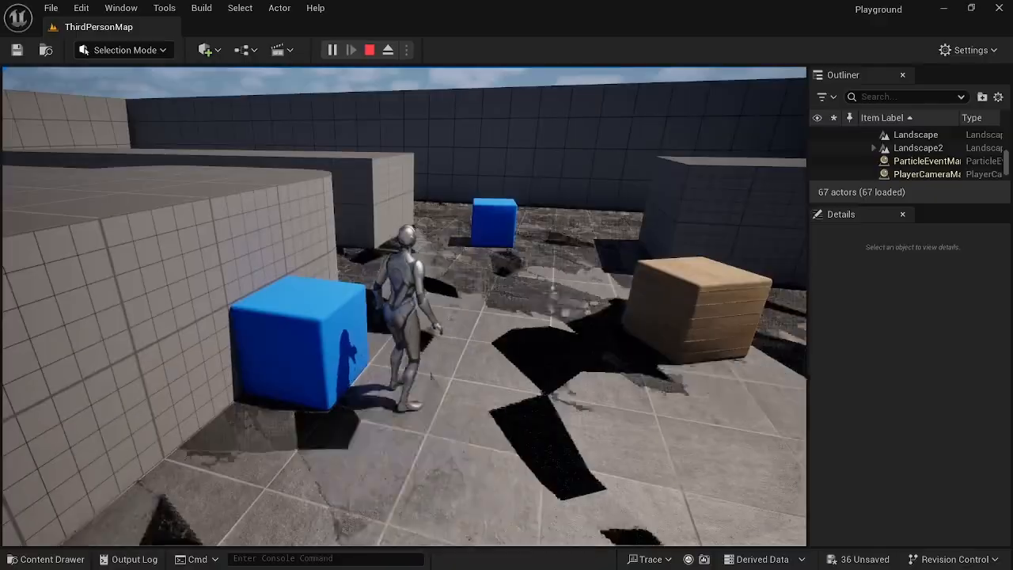
{"action": "key", "text": "Escape"}
Step: Delete the Player Start actor from the walled area of the level
{"action": "right_click_drag", "start_coordinate": [556, 383], "coordinate": [340, 416]}
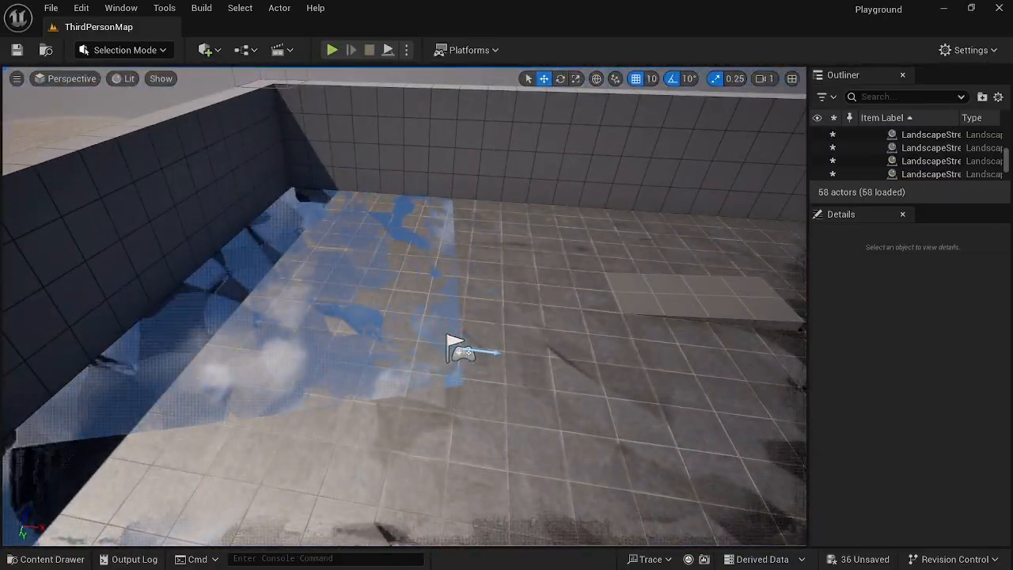
{"action": "left_click", "coordinate": [460, 349]}
{"action": "key", "text": "Delete"}
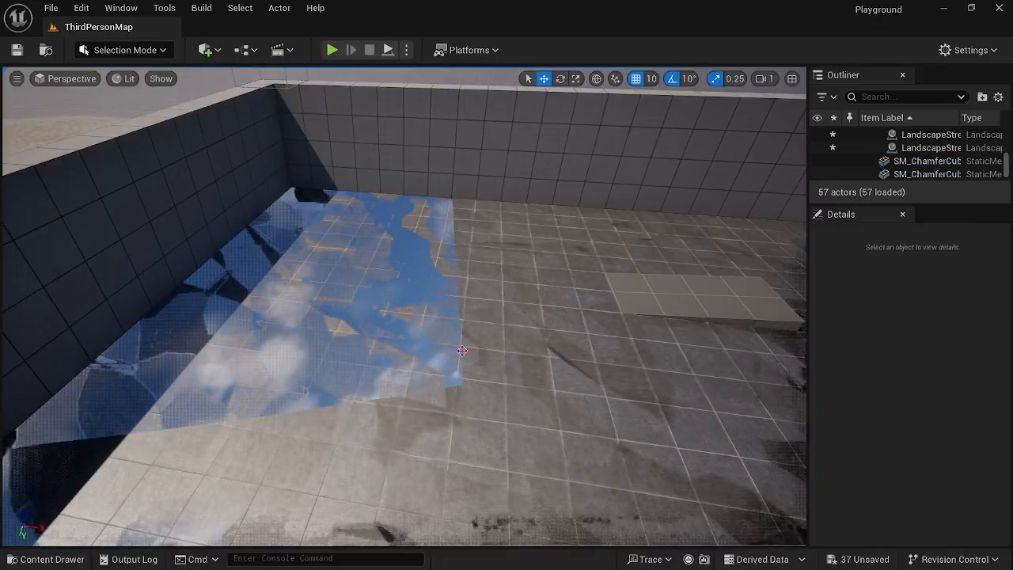
Step: Play-test the level from a viewpoint beside the painted landscape, running the character across the brick and flower areas
{"action": "right_click_drag", "start_coordinate": [453, 351], "coordinate": [464, 400]}
{"action": "right_click", "coordinate": [471, 394]}
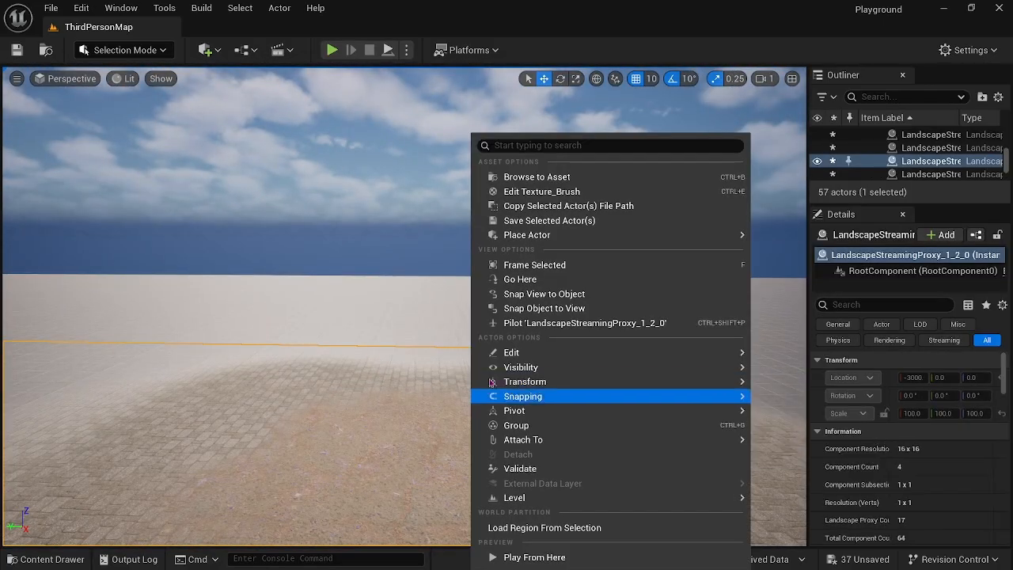
{"action": "left_click", "coordinate": [406, 367]}
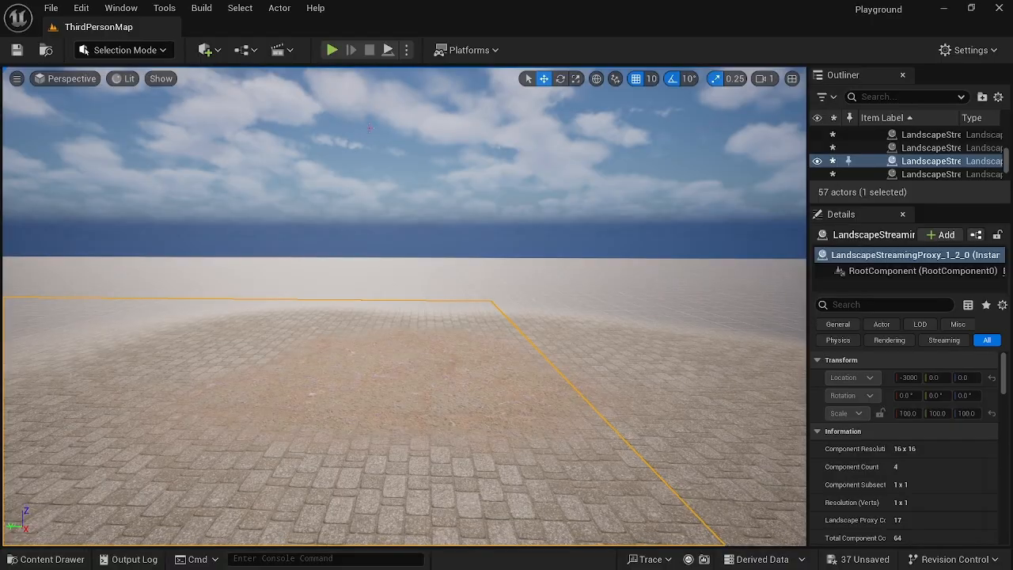
{"action": "left_click", "coordinate": [332, 50]}
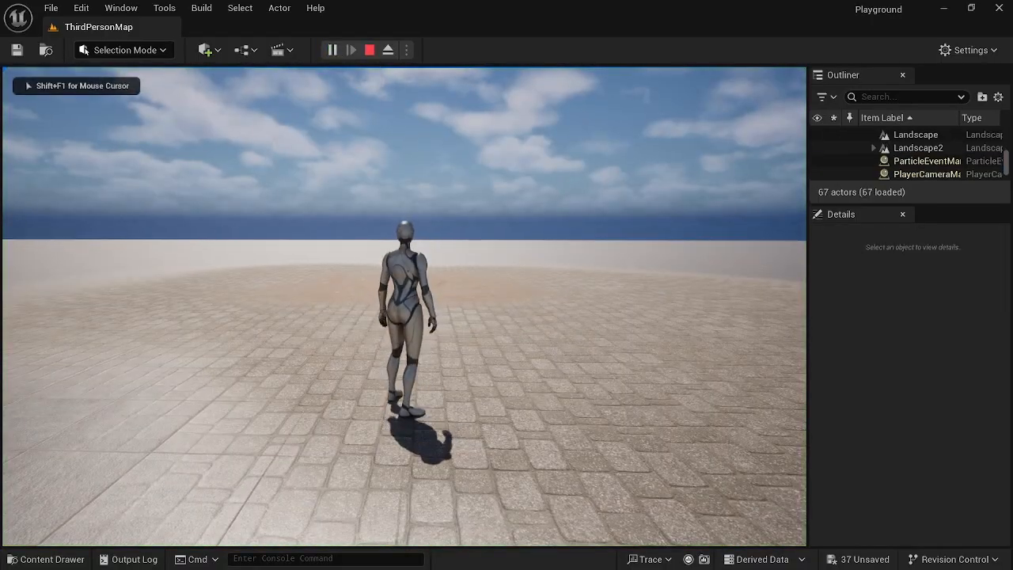
{"action": "key", "text": "w"}
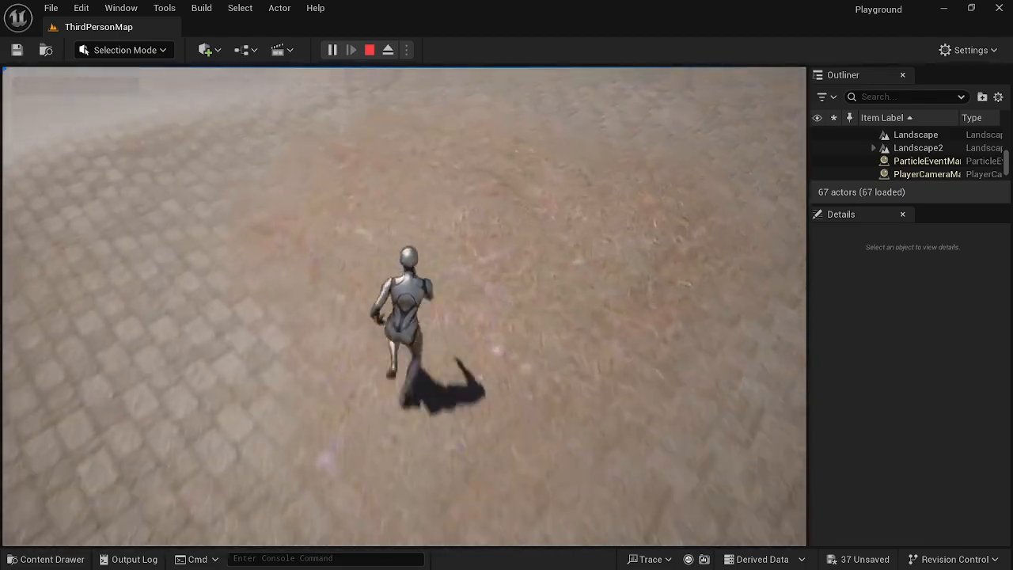
{"action": "key", "text": "w"}
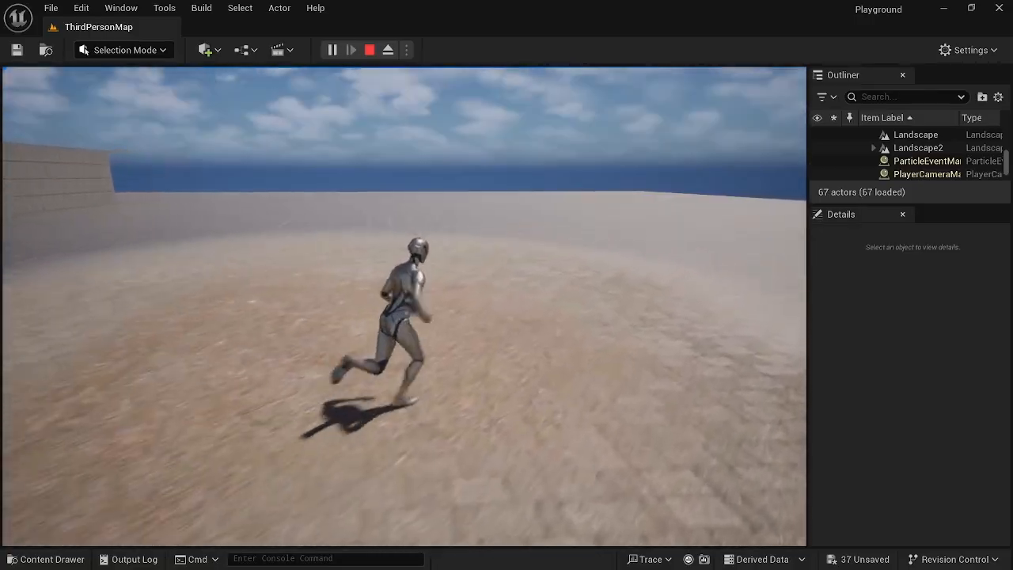
{"action": "key", "text": "a"}
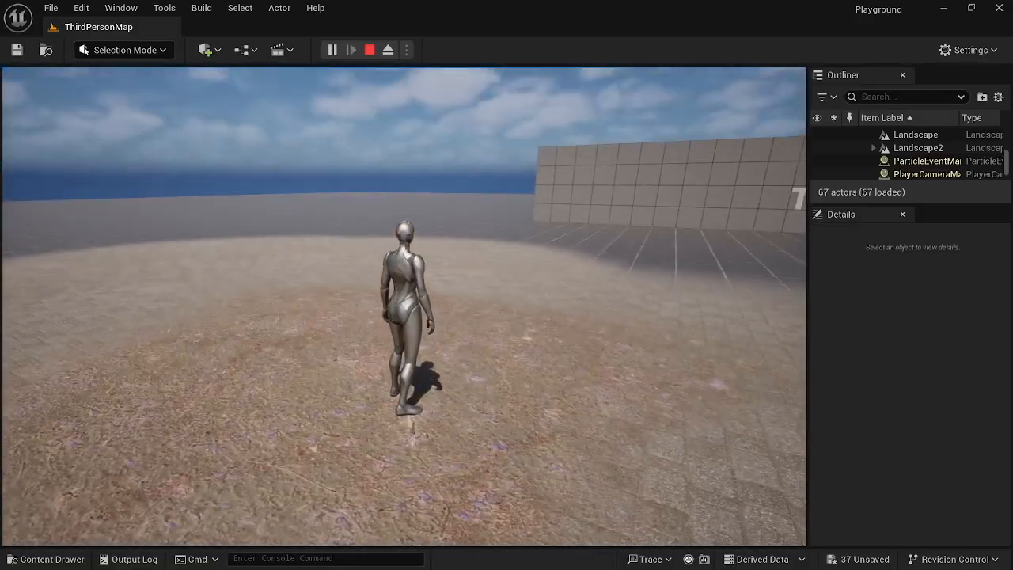